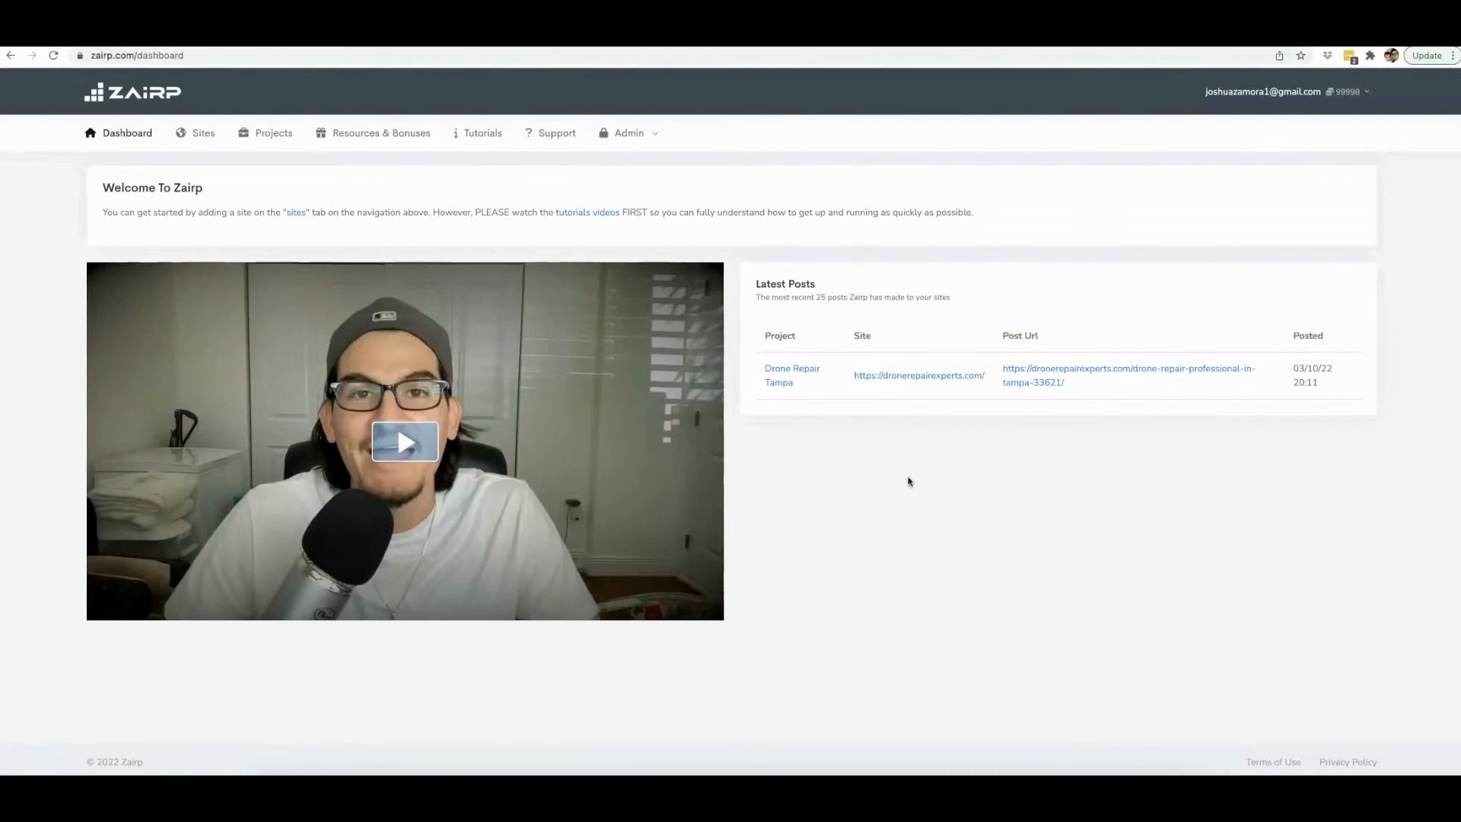
pyautogui.click(905, 484)
pyautogui.click(904, 485)
pyautogui.click(902, 484)
pyautogui.click(901, 485)
pyautogui.click(905, 484)
# Step: Switch to the browser window with the Google searches and examine the local and organic results for "drone repair miami"
pyautogui.hotkey('ctrl', 'Up')
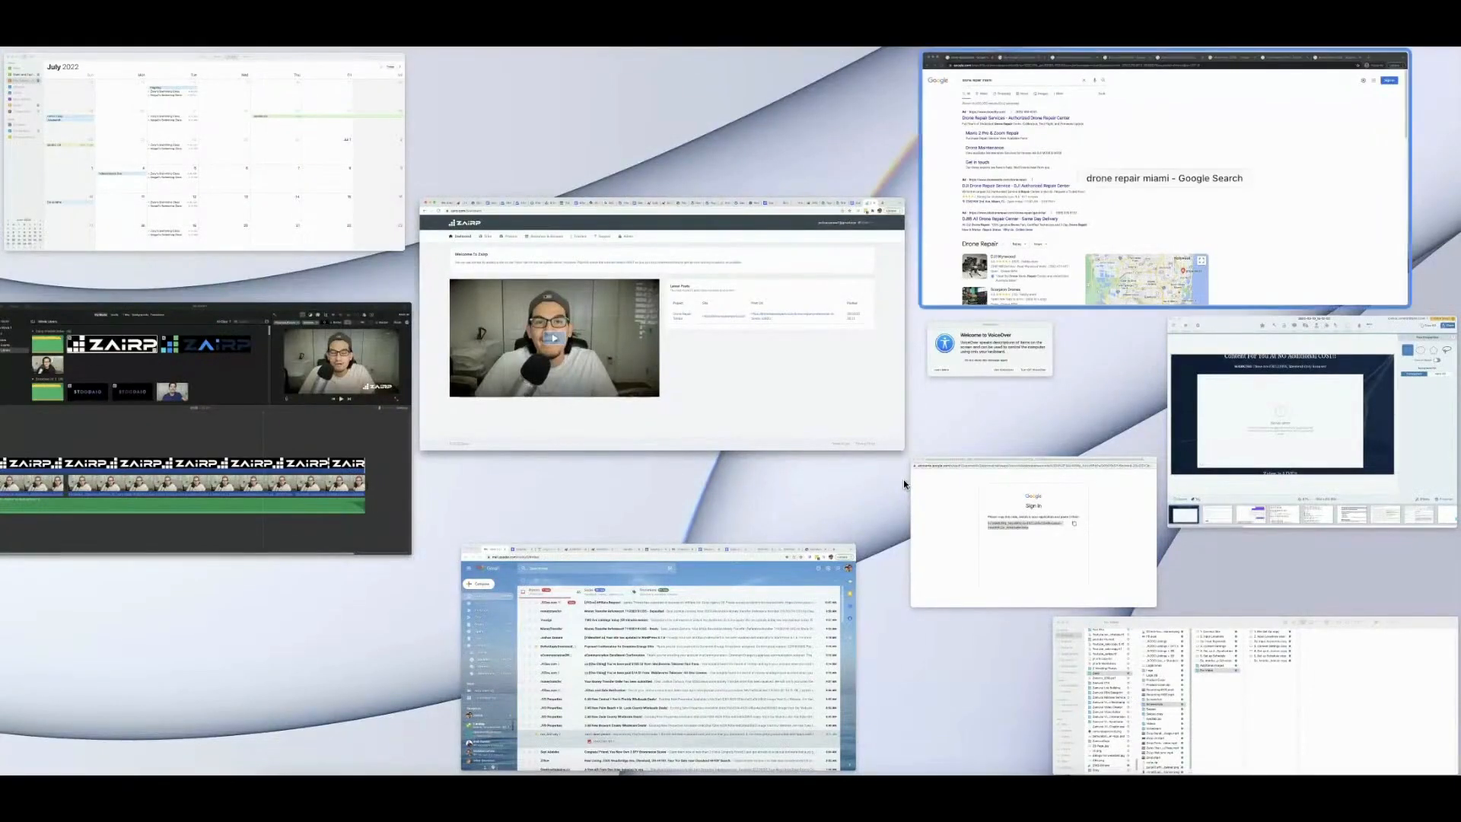
pyautogui.click(1049, 241)
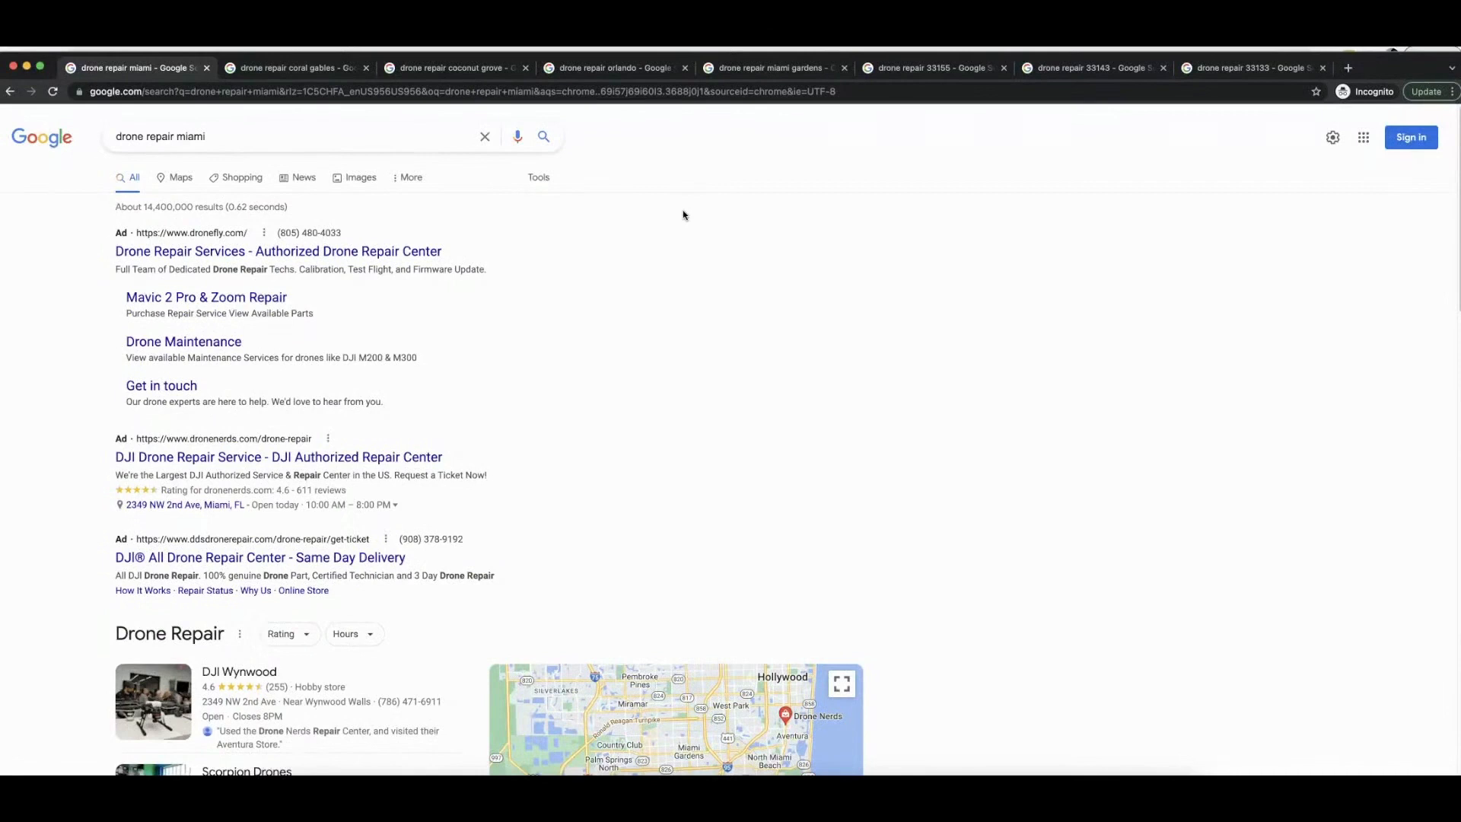
pyautogui.click(709, 296)
pyautogui.scroll(-7, 88, 297)
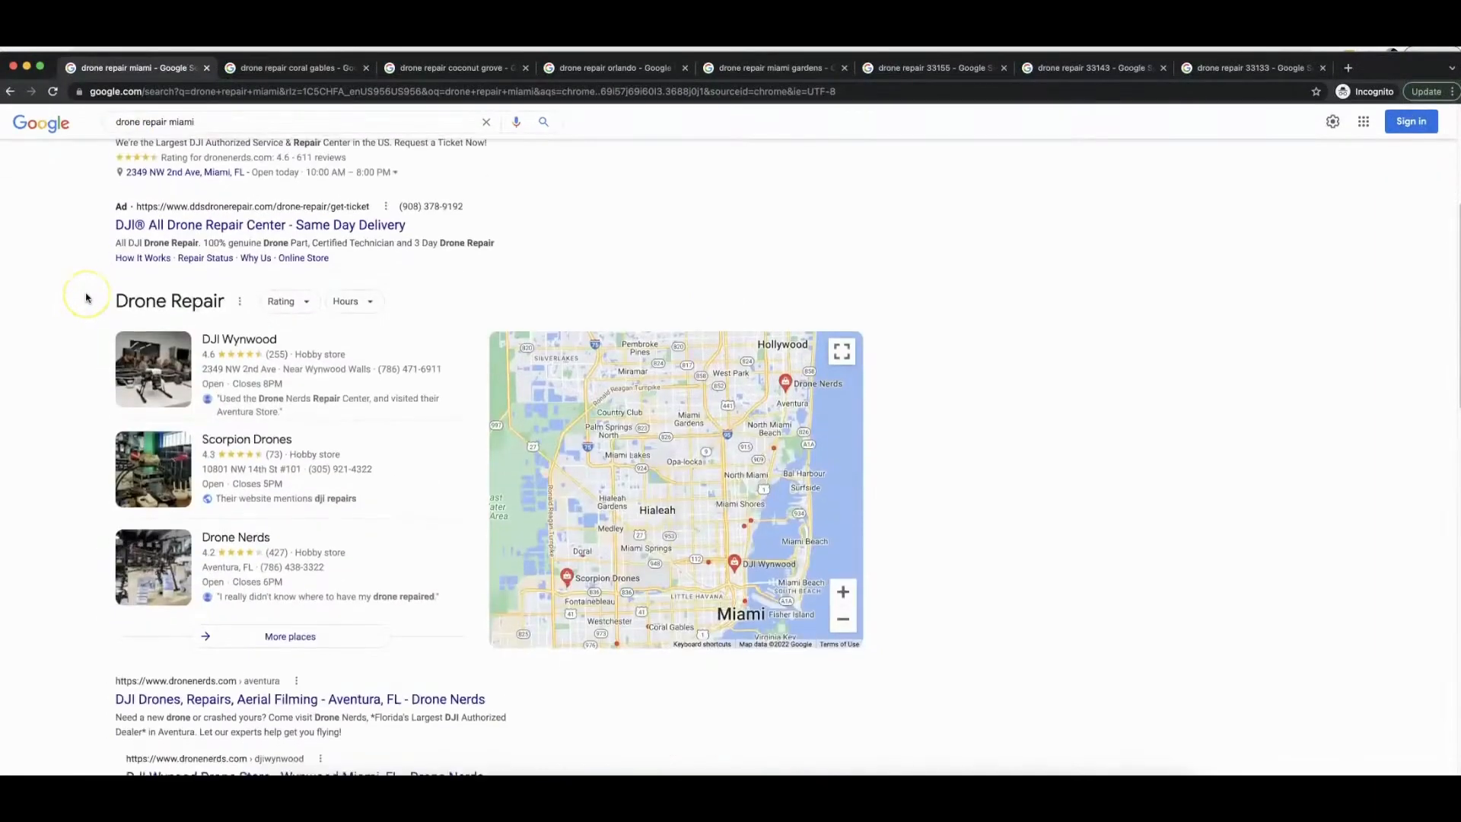
pyautogui.scroll(-6, 88, 299)
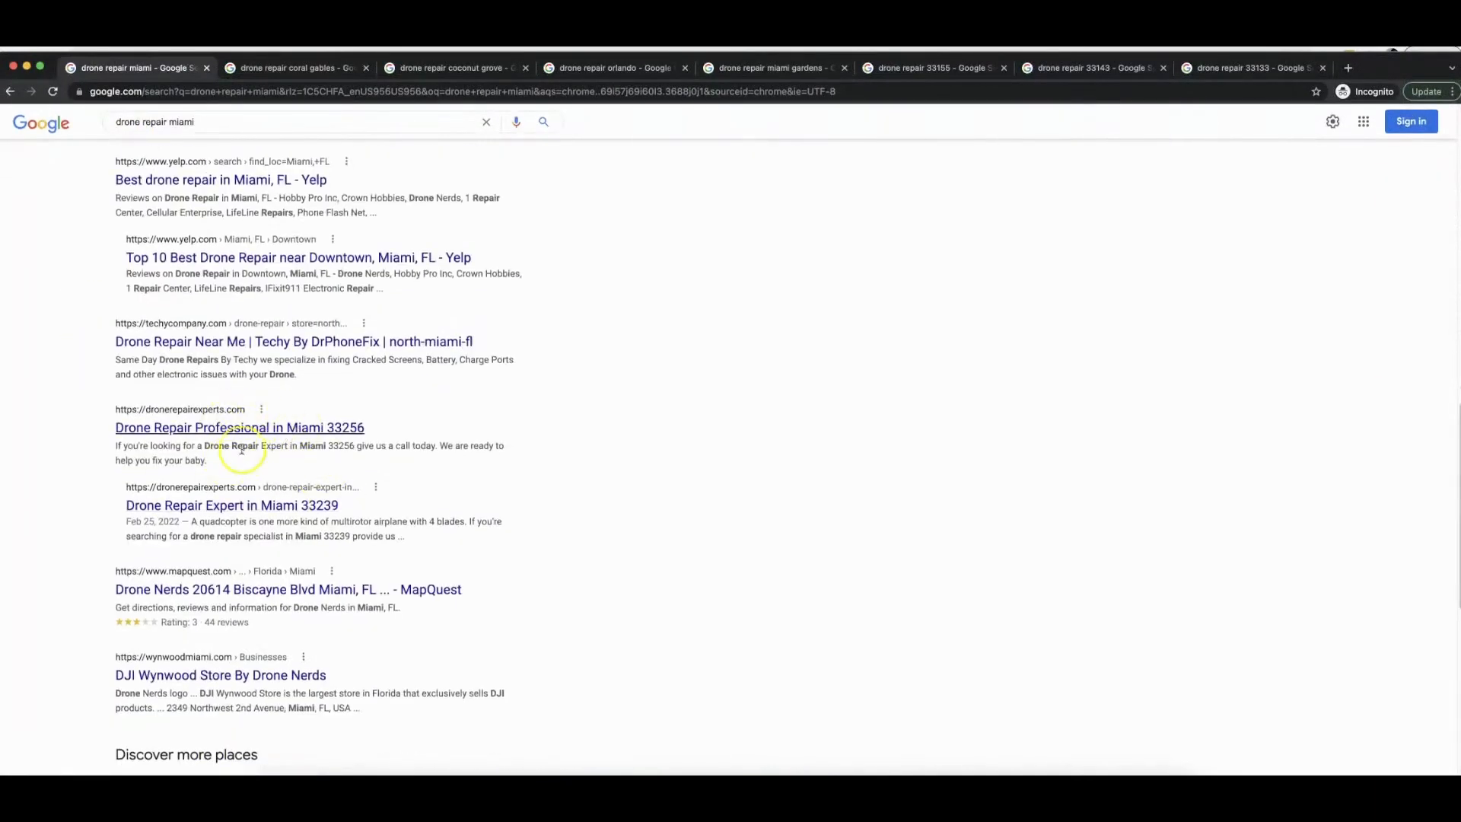
pyautogui.scroll(5, 407, 411)
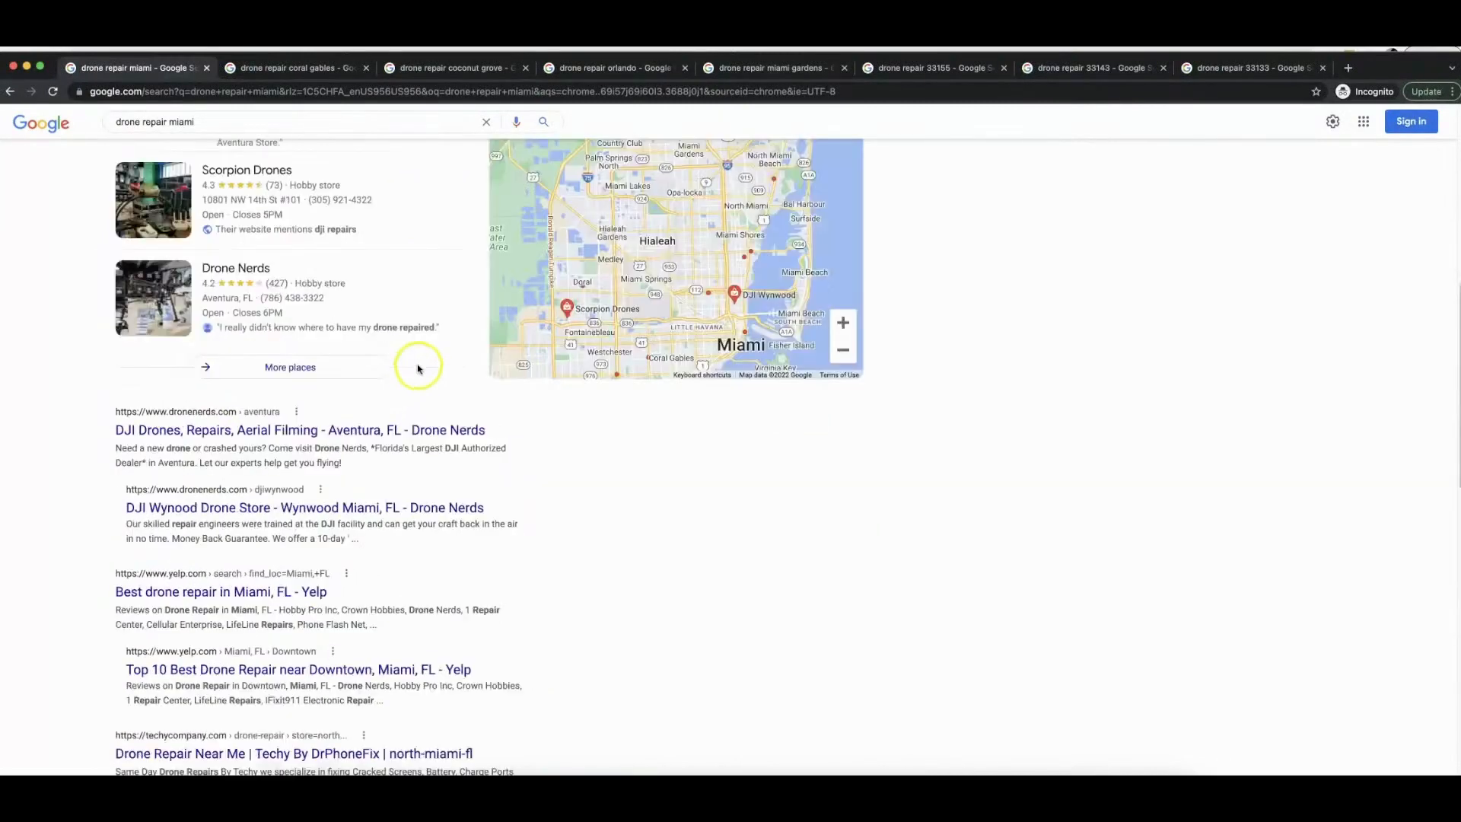
# Step: Check where dronerepairexperts.com ranks in the results for "drone repair coral gables" and "drone repair coconut grove"
pyautogui.click(299, 71)
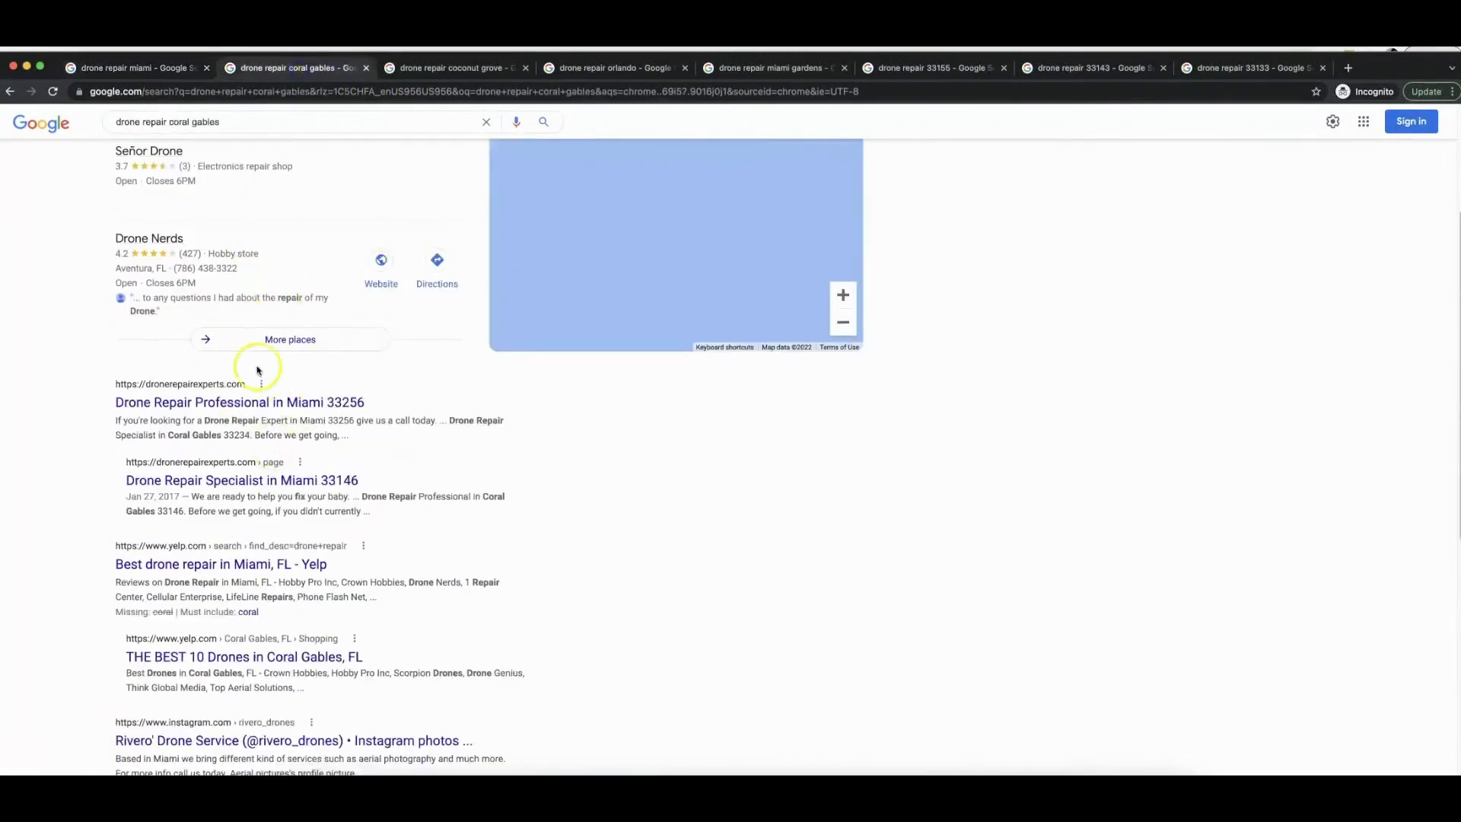
pyautogui.scroll(3, 224, 415)
pyautogui.scroll(-2, 221, 379)
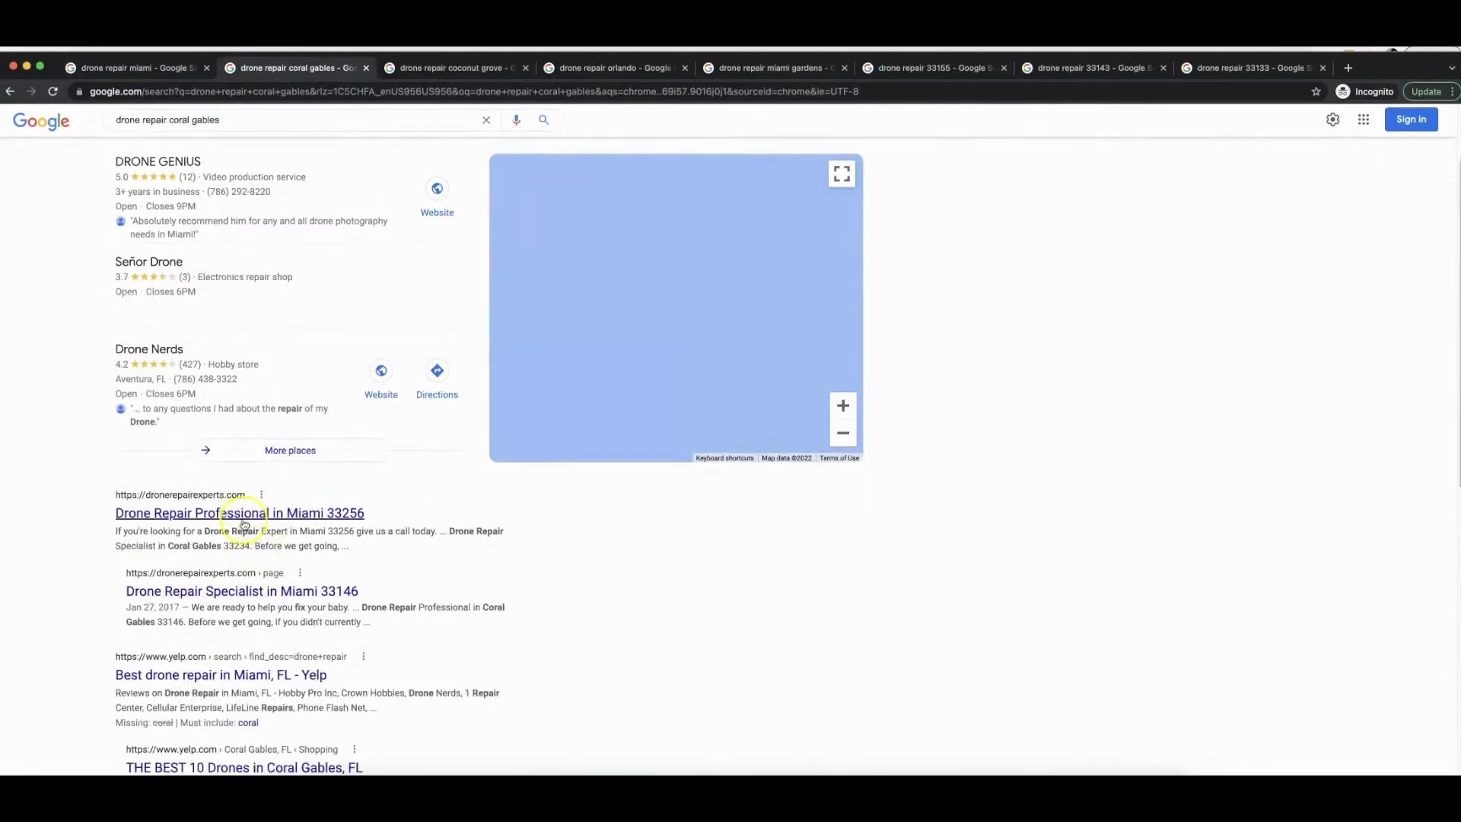
pyautogui.click(476, 72)
pyautogui.scroll(1, 238, 173)
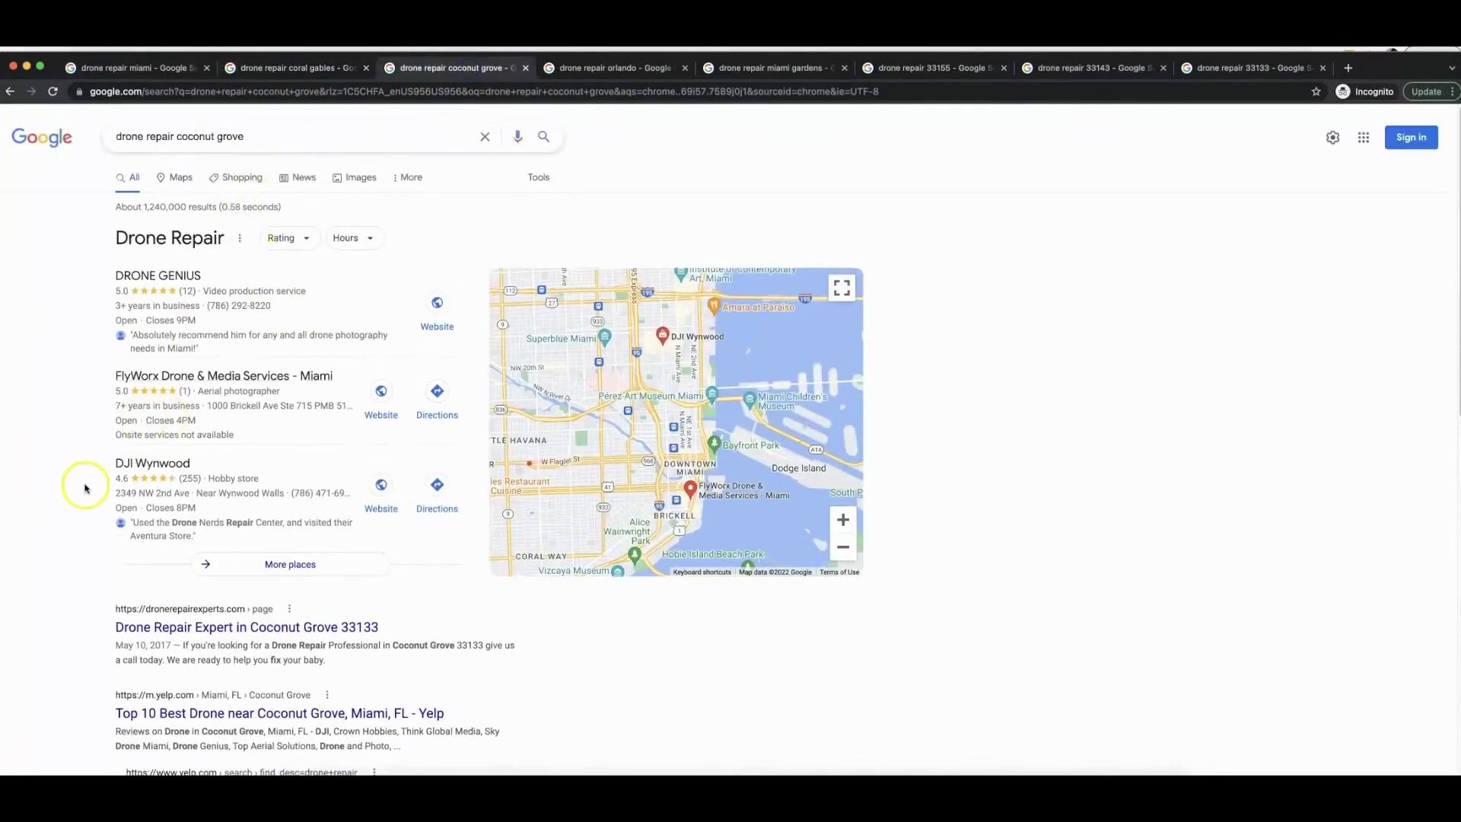
pyautogui.scroll(-2, 84, 485)
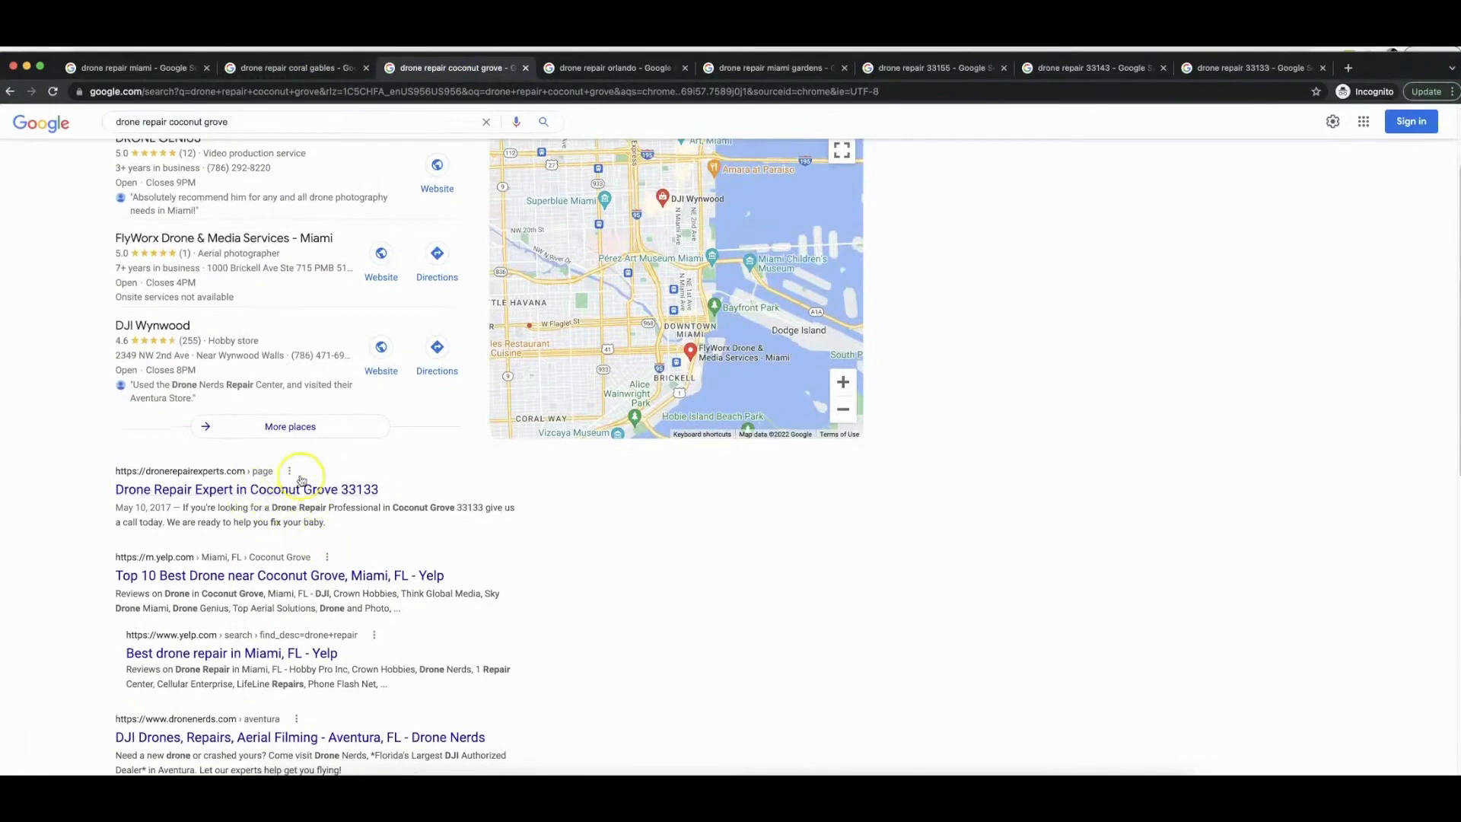
# Step: Look through the "drone repair orlando" results for the dronerepairexperts.com listing
pyautogui.click(612, 69)
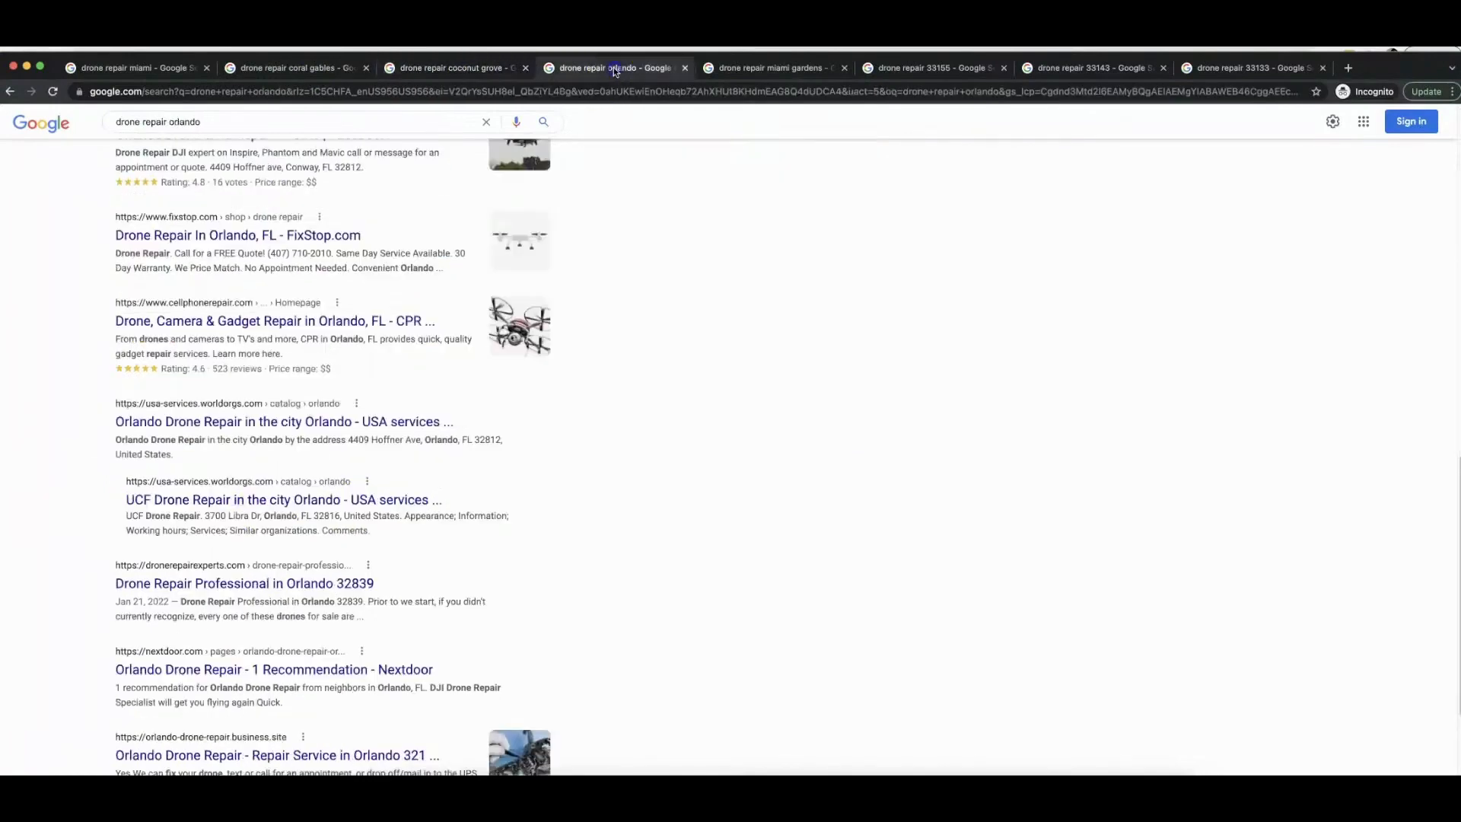
pyautogui.scroll(10, 320, 229)
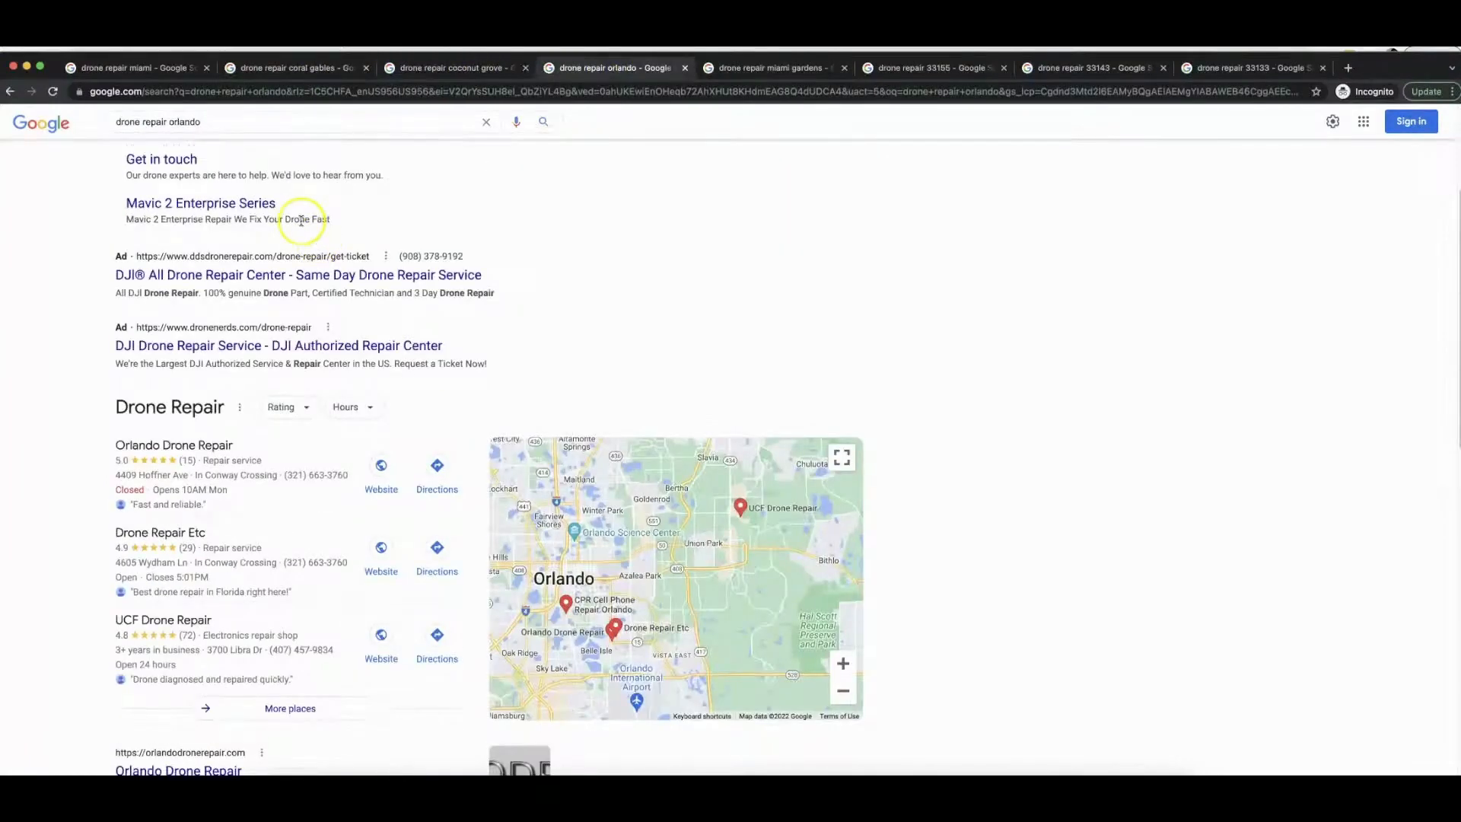
pyautogui.scroll(2, 308, 225)
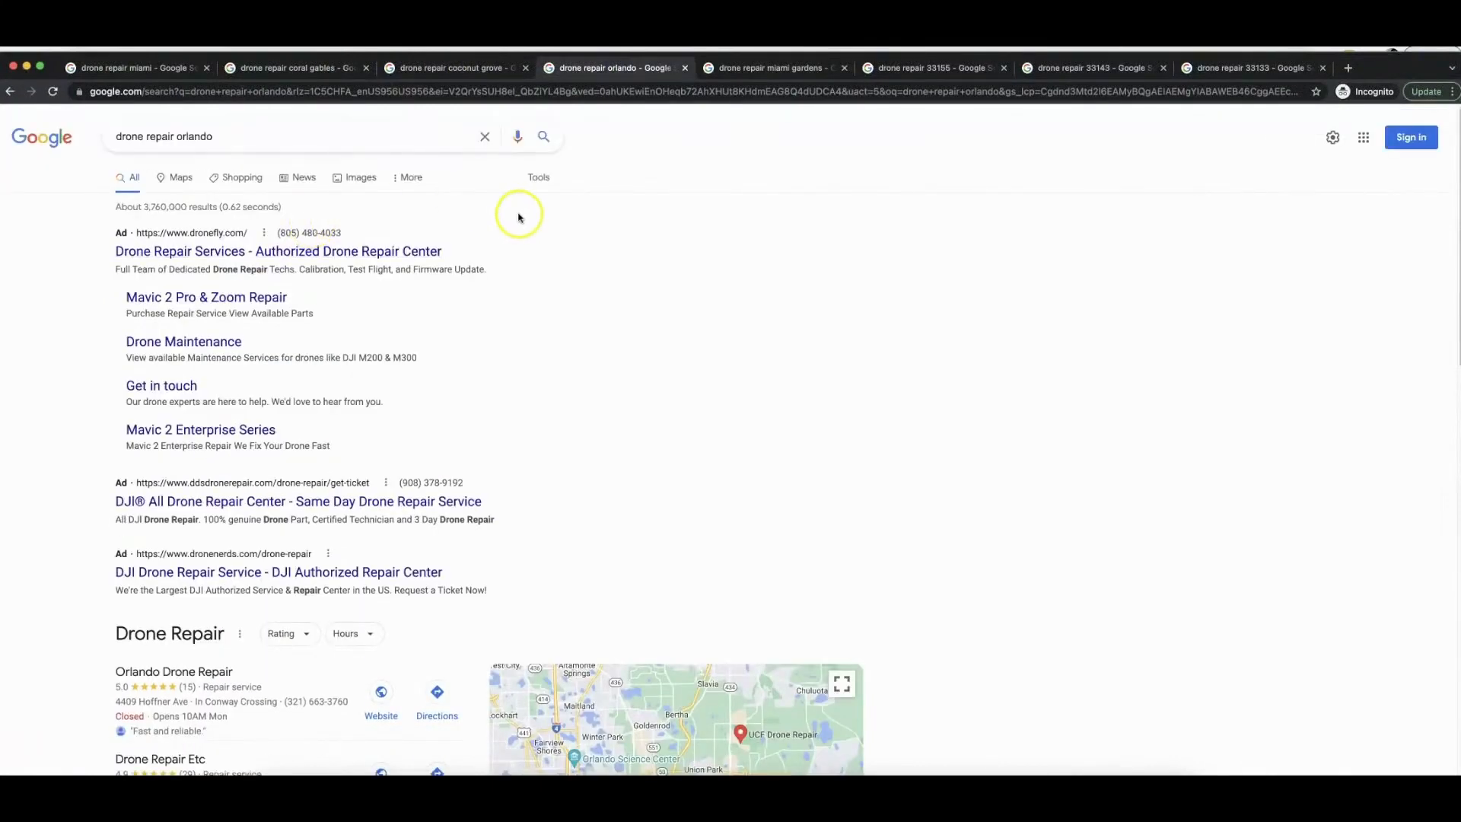
pyautogui.scroll(-7, 457, 244)
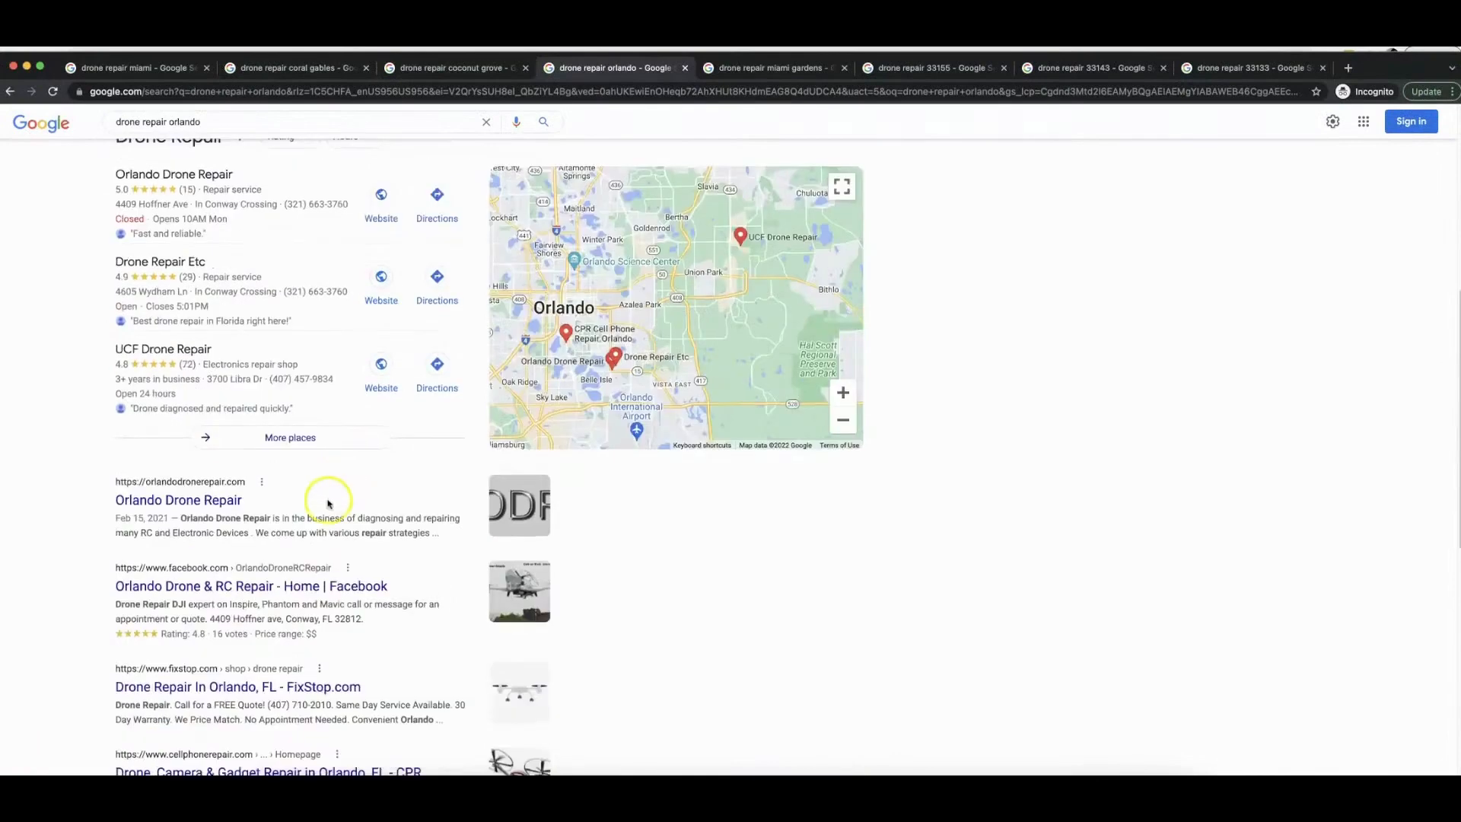
pyautogui.scroll(-3, 328, 504)
pyautogui.scroll(-2, 248, 556)
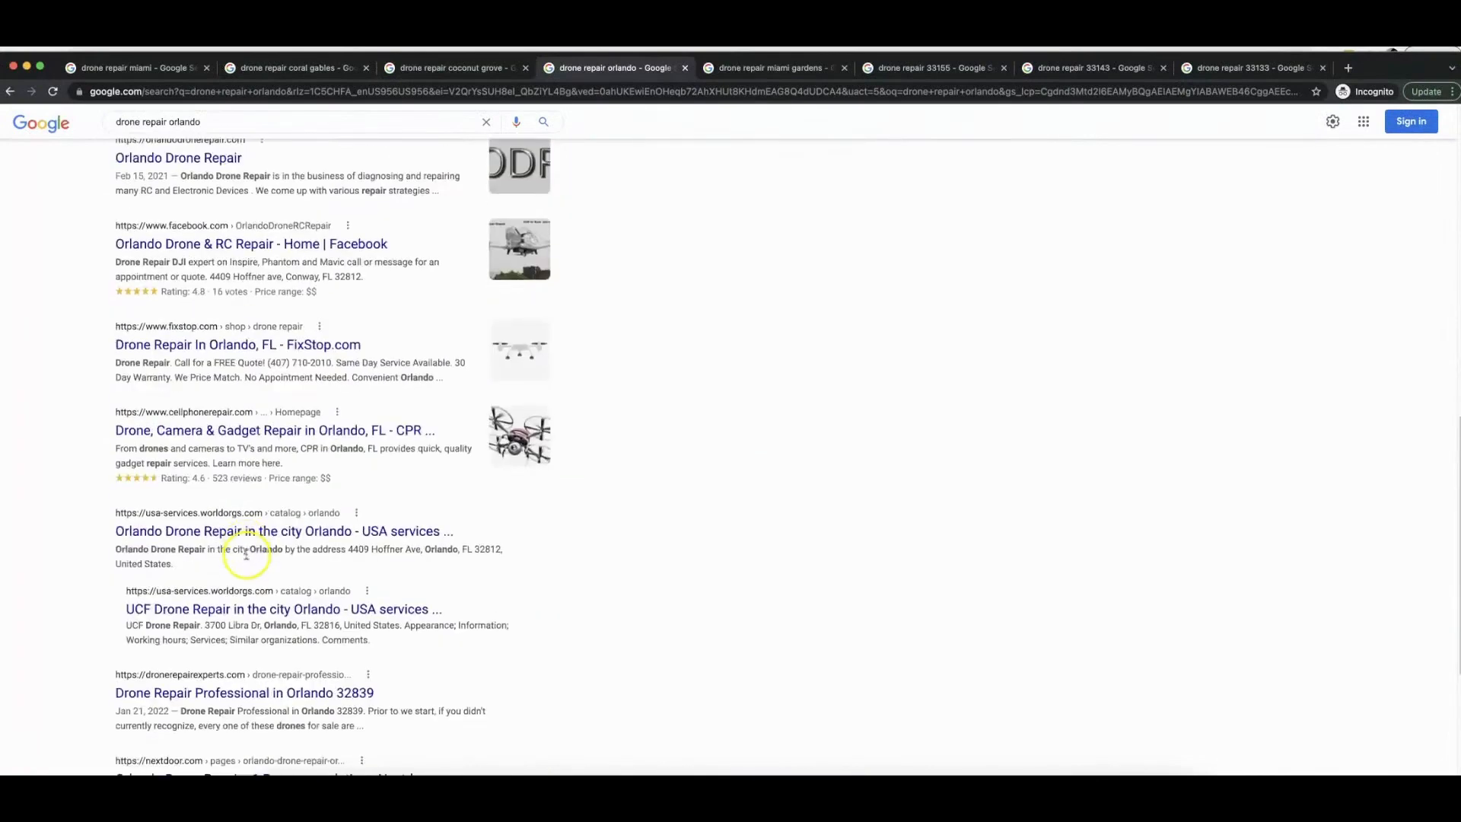
pyautogui.scroll(-1, 245, 554)
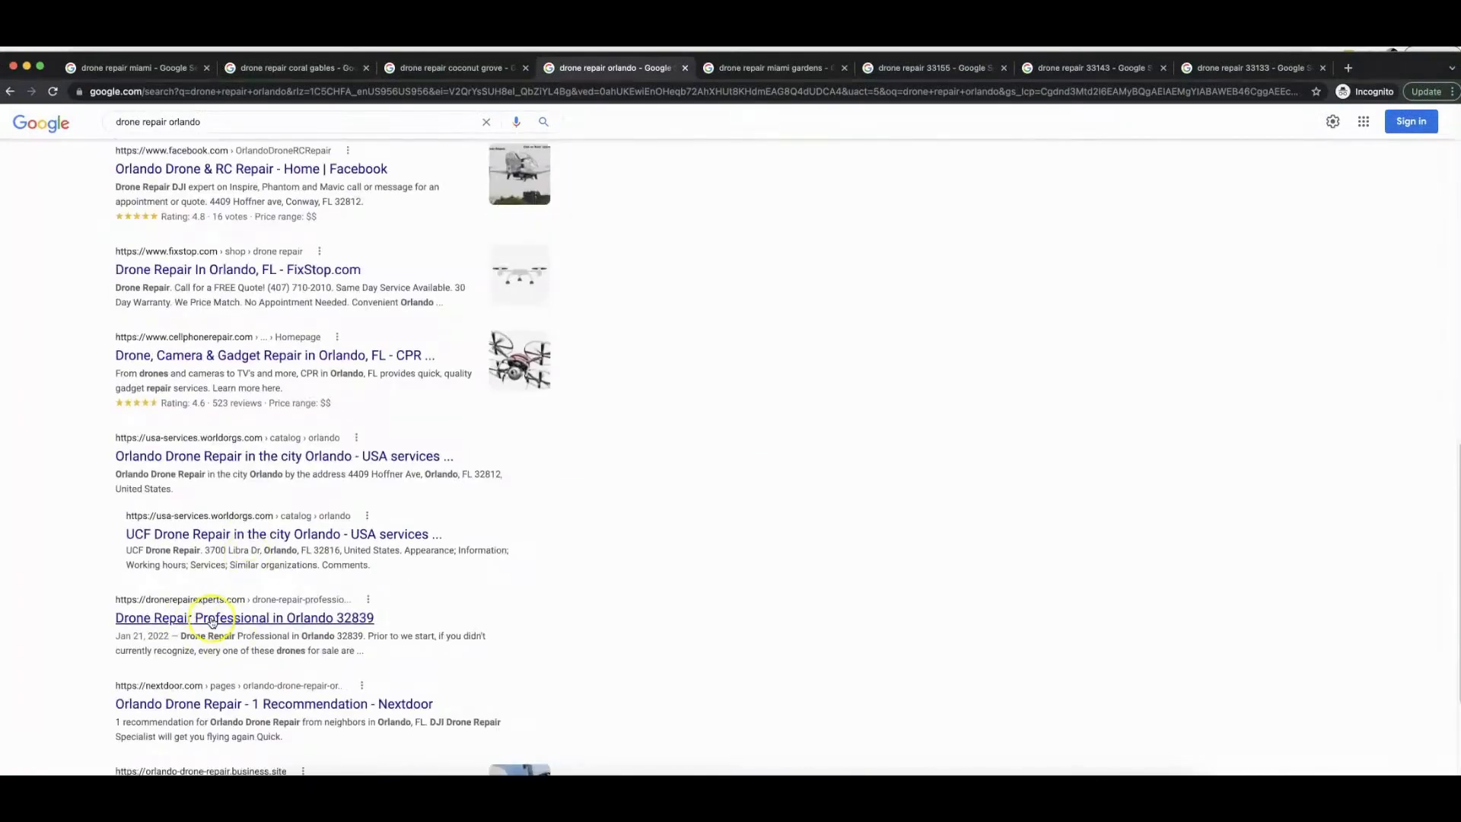
# Step: Review the "drone repair miami gardens" results for the dronerepairexperts.com listings
pyautogui.click(775, 71)
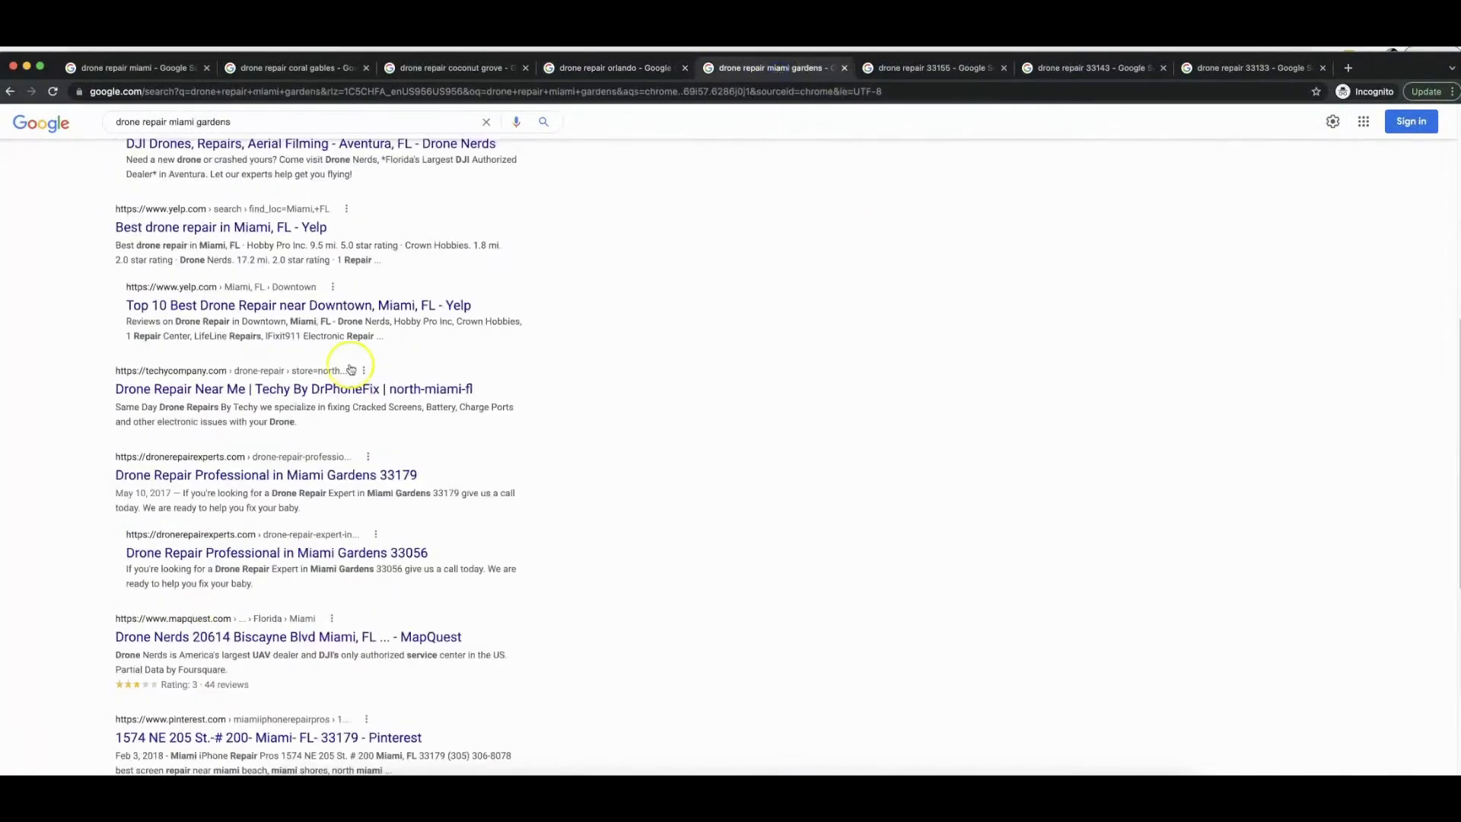
pyautogui.scroll(7, 350, 370)
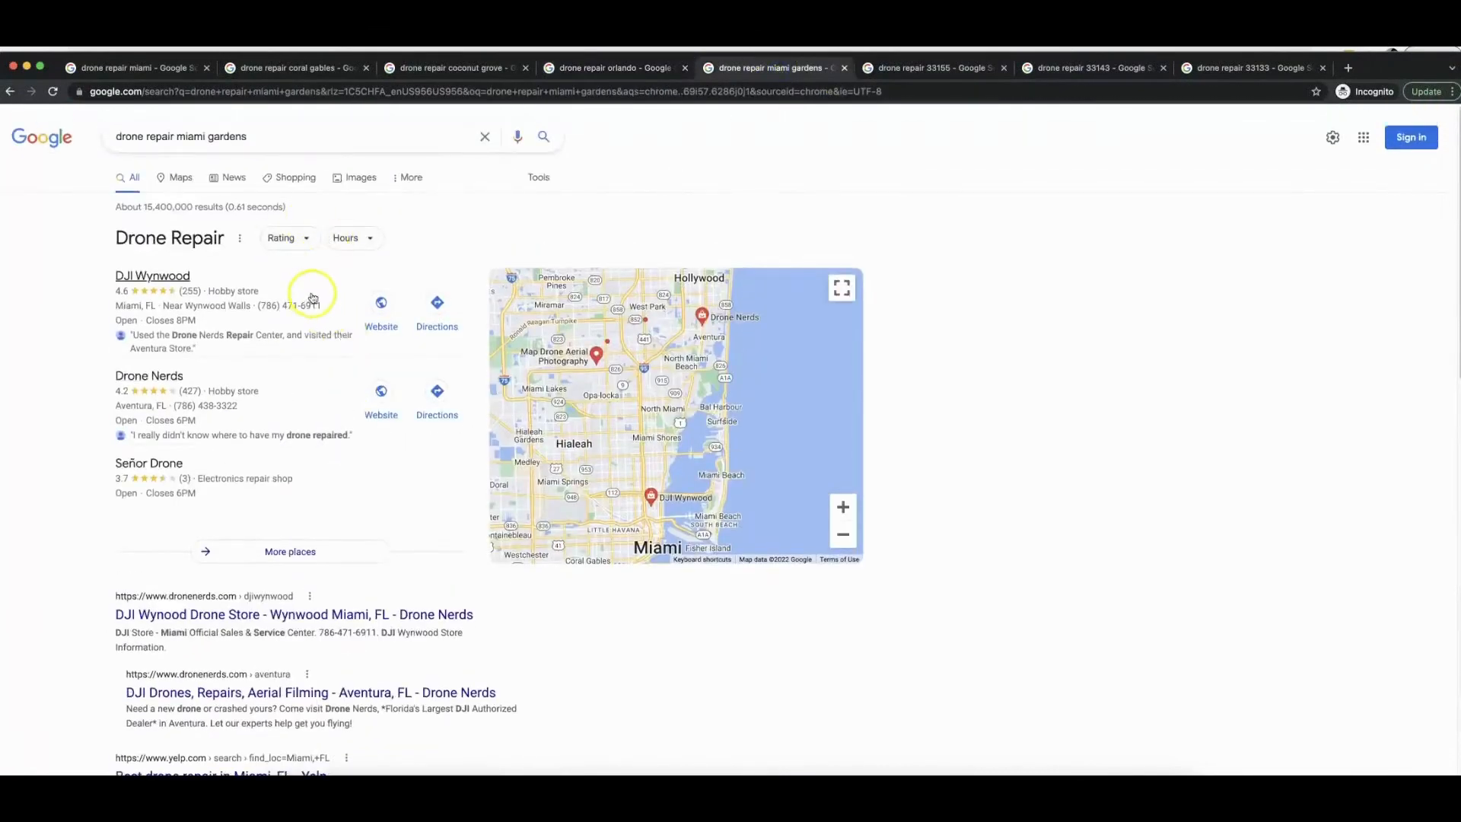
pyautogui.scroll(-2, 309, 303)
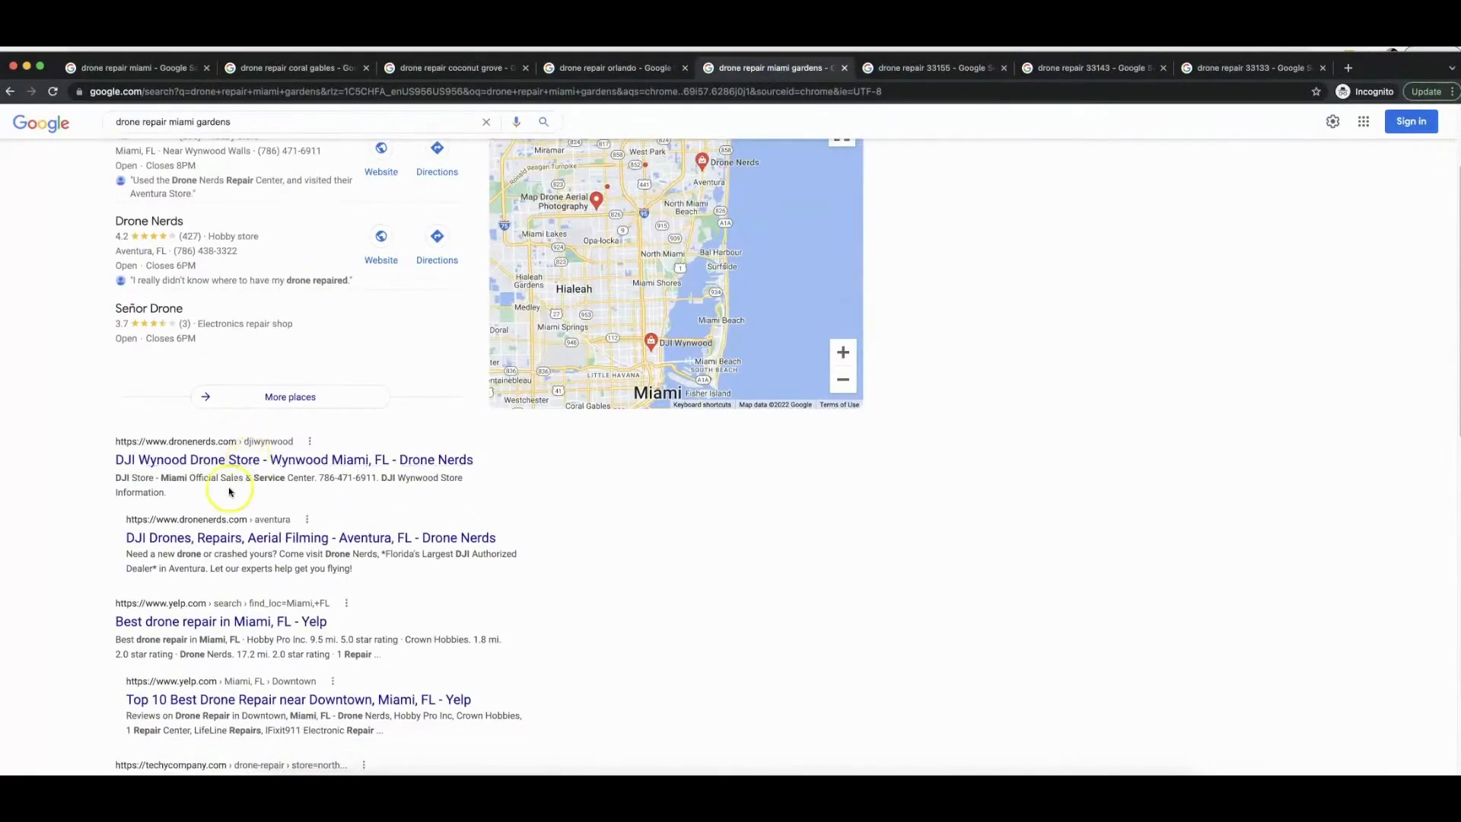
pyautogui.scroll(-4, 229, 491)
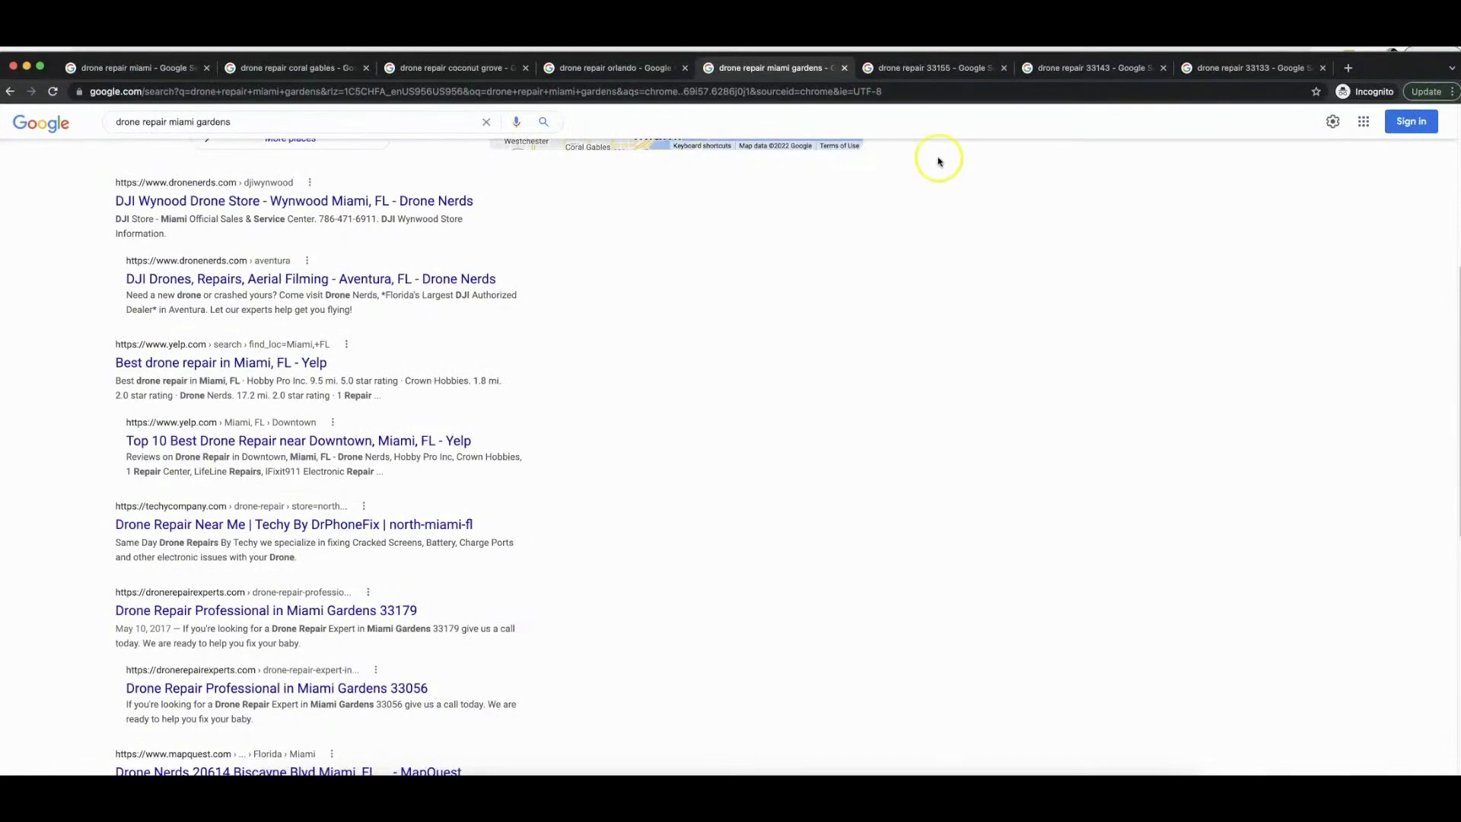
# Step: Examine the ZIP code search "drone repair 33155" for the dronerepairexperts.com listing
pyautogui.click(938, 72)
pyautogui.scroll(5, 365, 327)
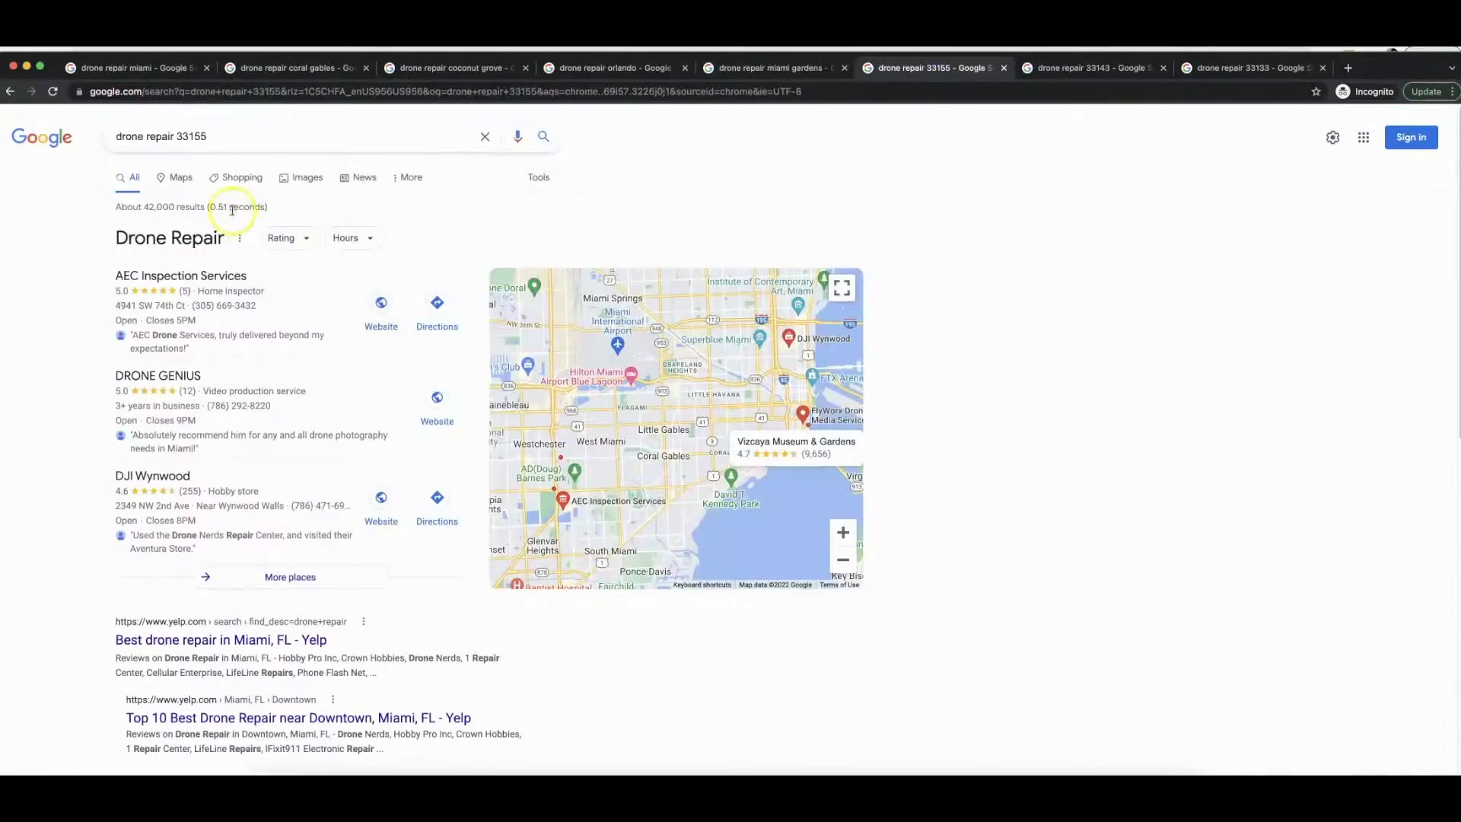
pyautogui.scroll(-1, 228, 147)
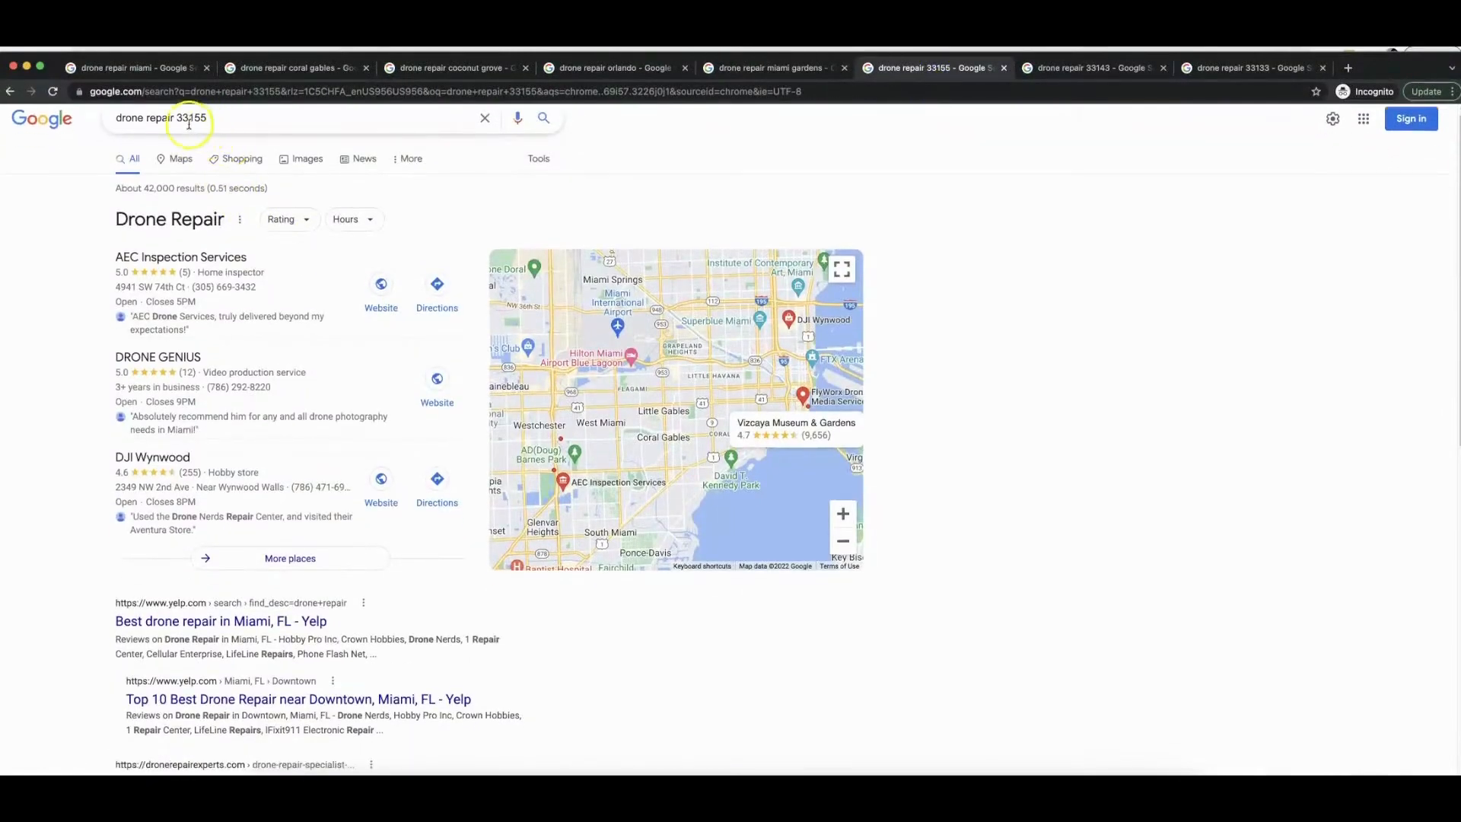
pyautogui.scroll(-4, 280, 431)
pyautogui.scroll(-3, 280, 431)
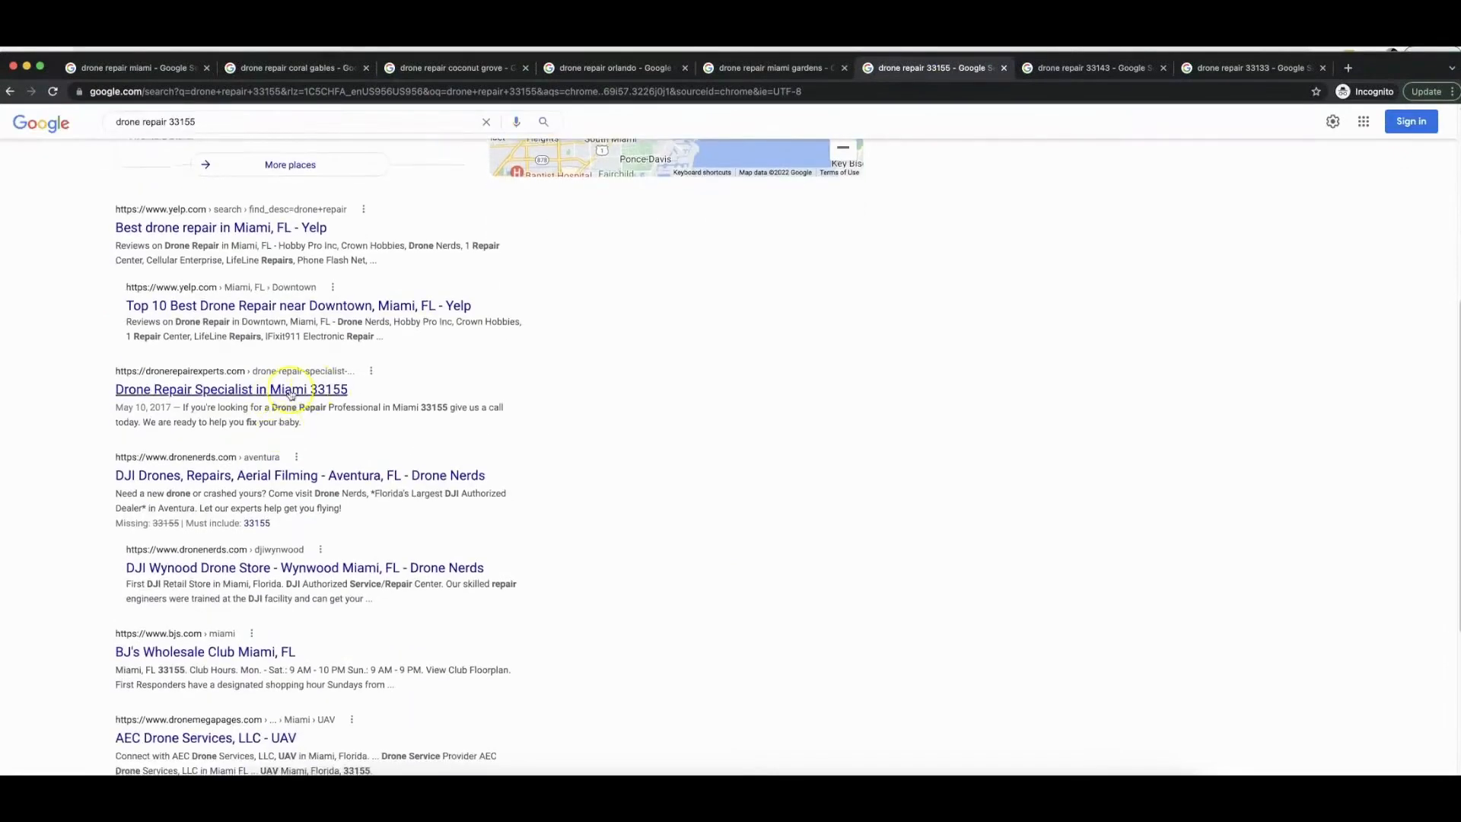
# Step: Compare the dronerepairexperts.com rankings in the ZIP code searches "drone repair 33143" and "drone repair 33133"
pyautogui.click(1079, 70)
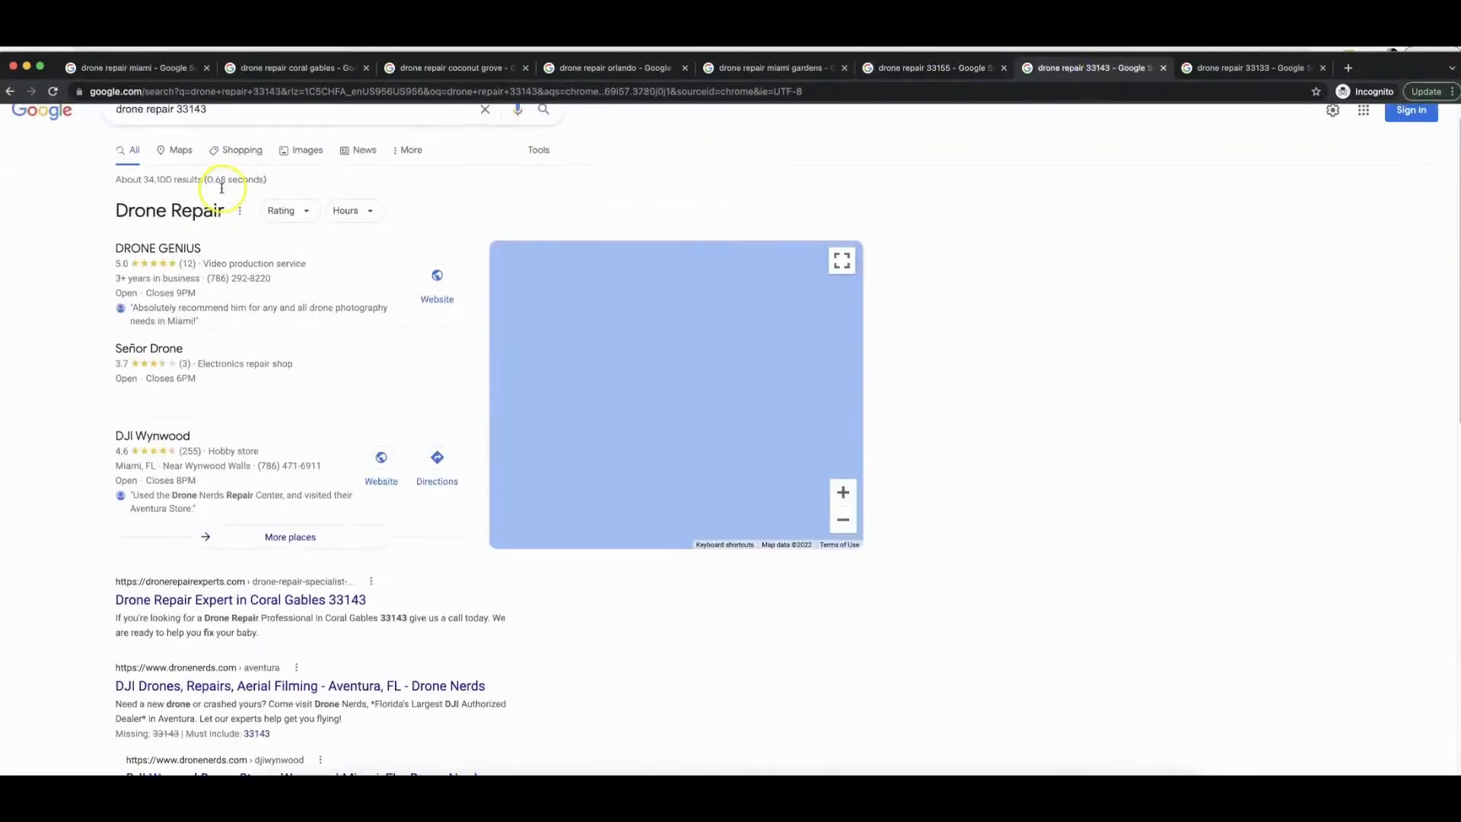
pyautogui.scroll(1, 220, 175)
pyautogui.scroll(-3, 262, 467)
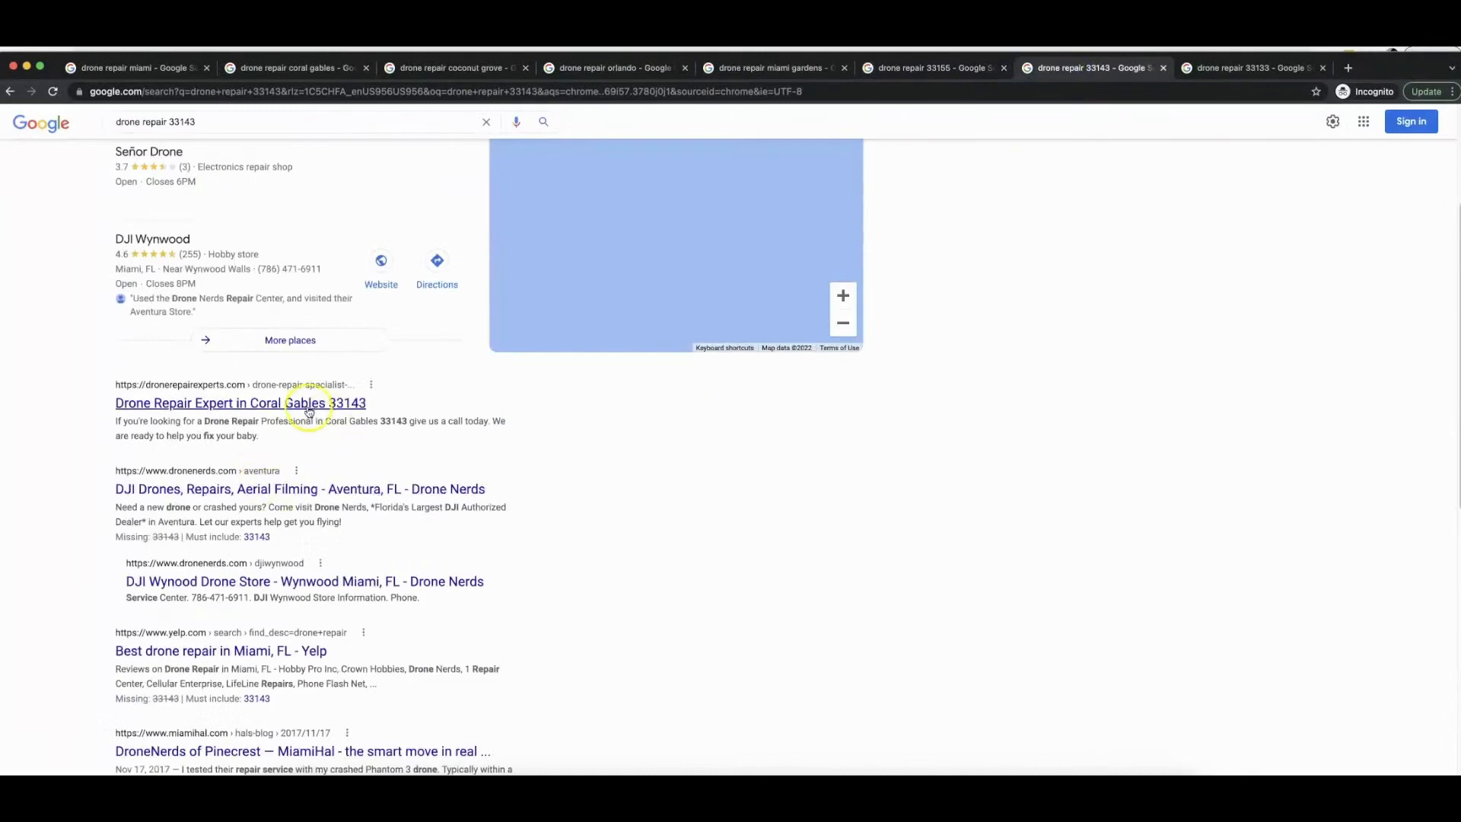
pyautogui.click(1193, 64)
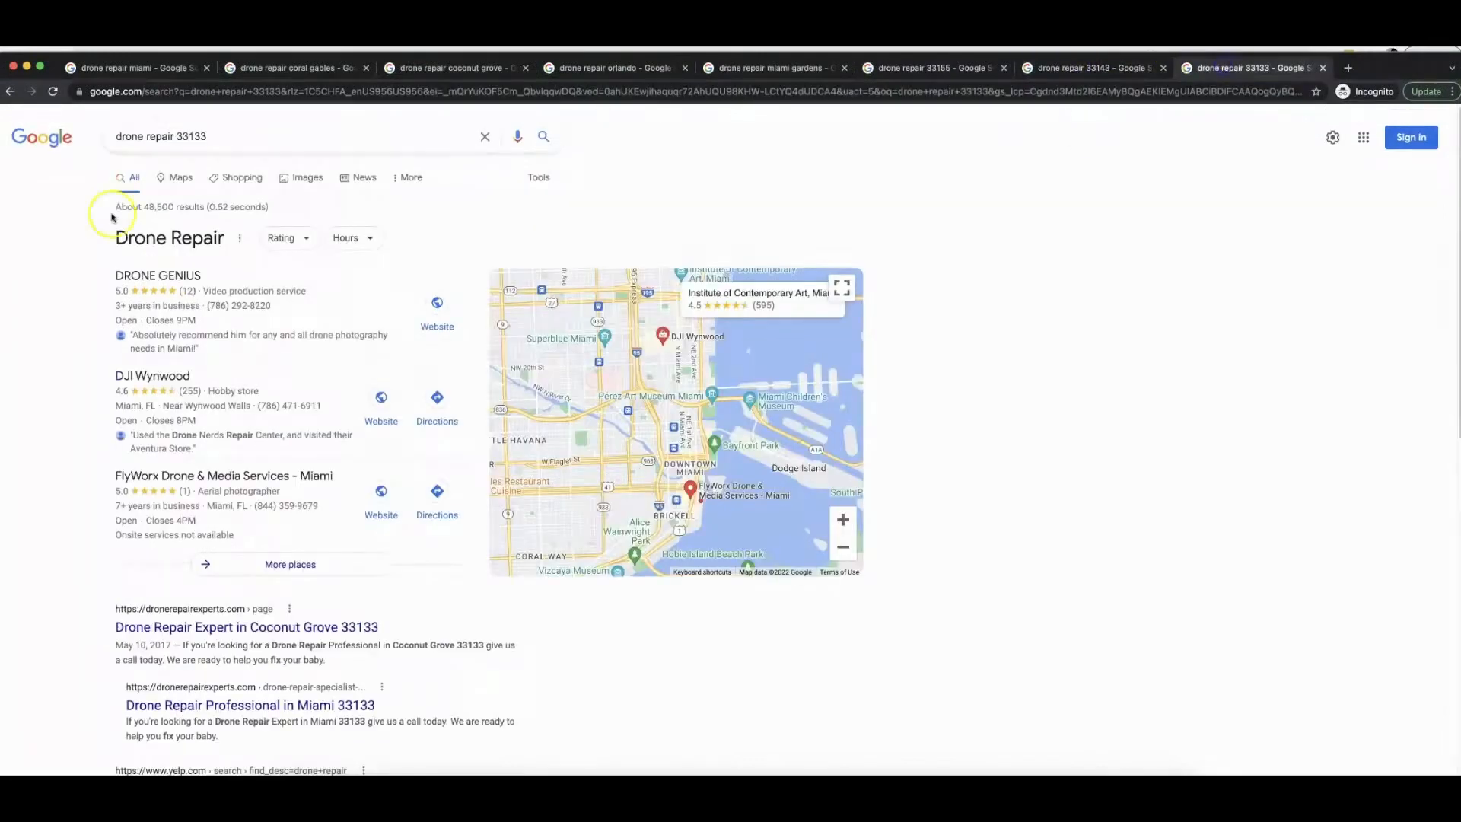
pyautogui.scroll(-1, 220, 441)
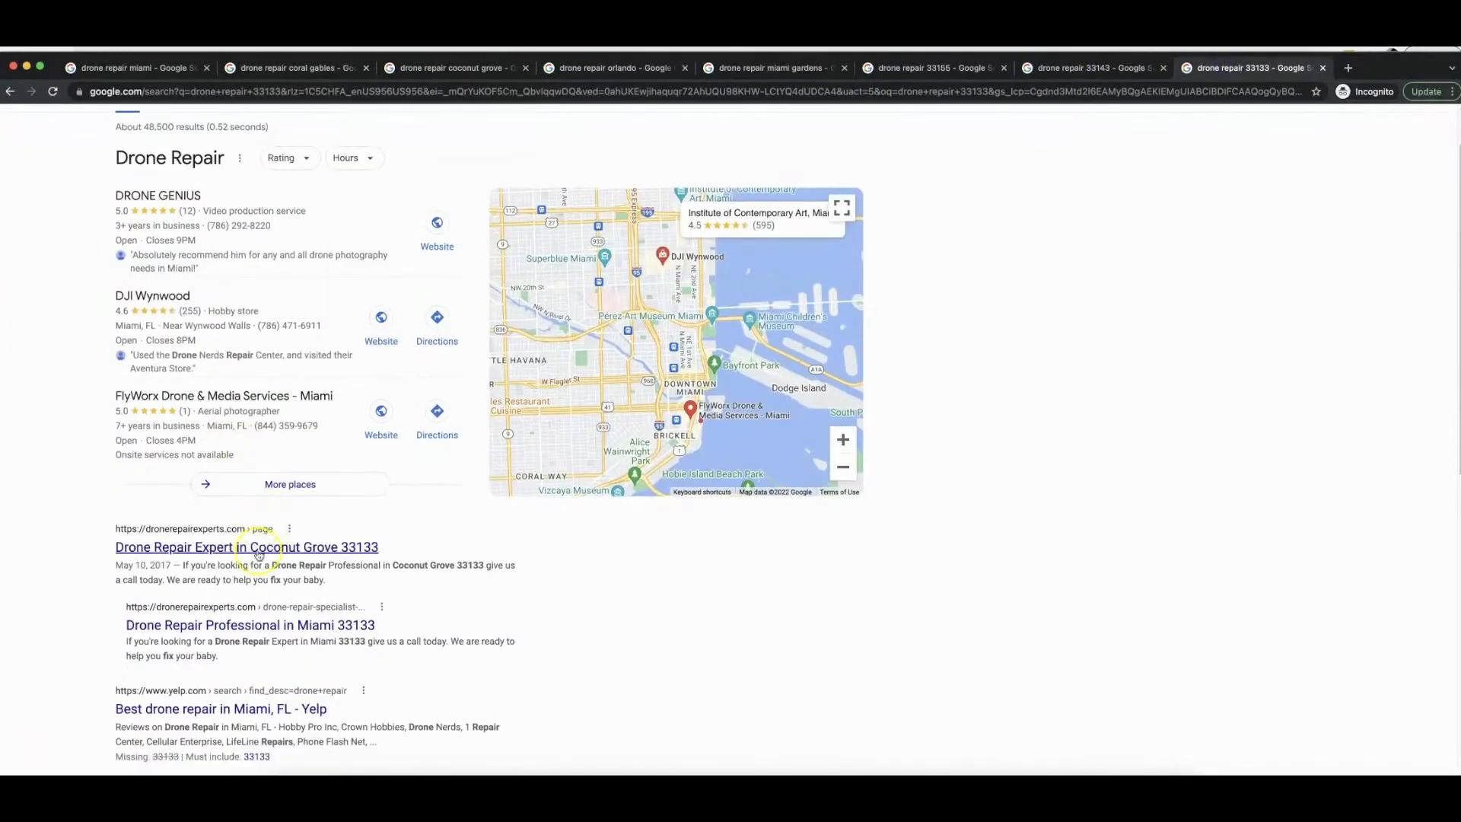
pyautogui.scroll(1, 647, 570)
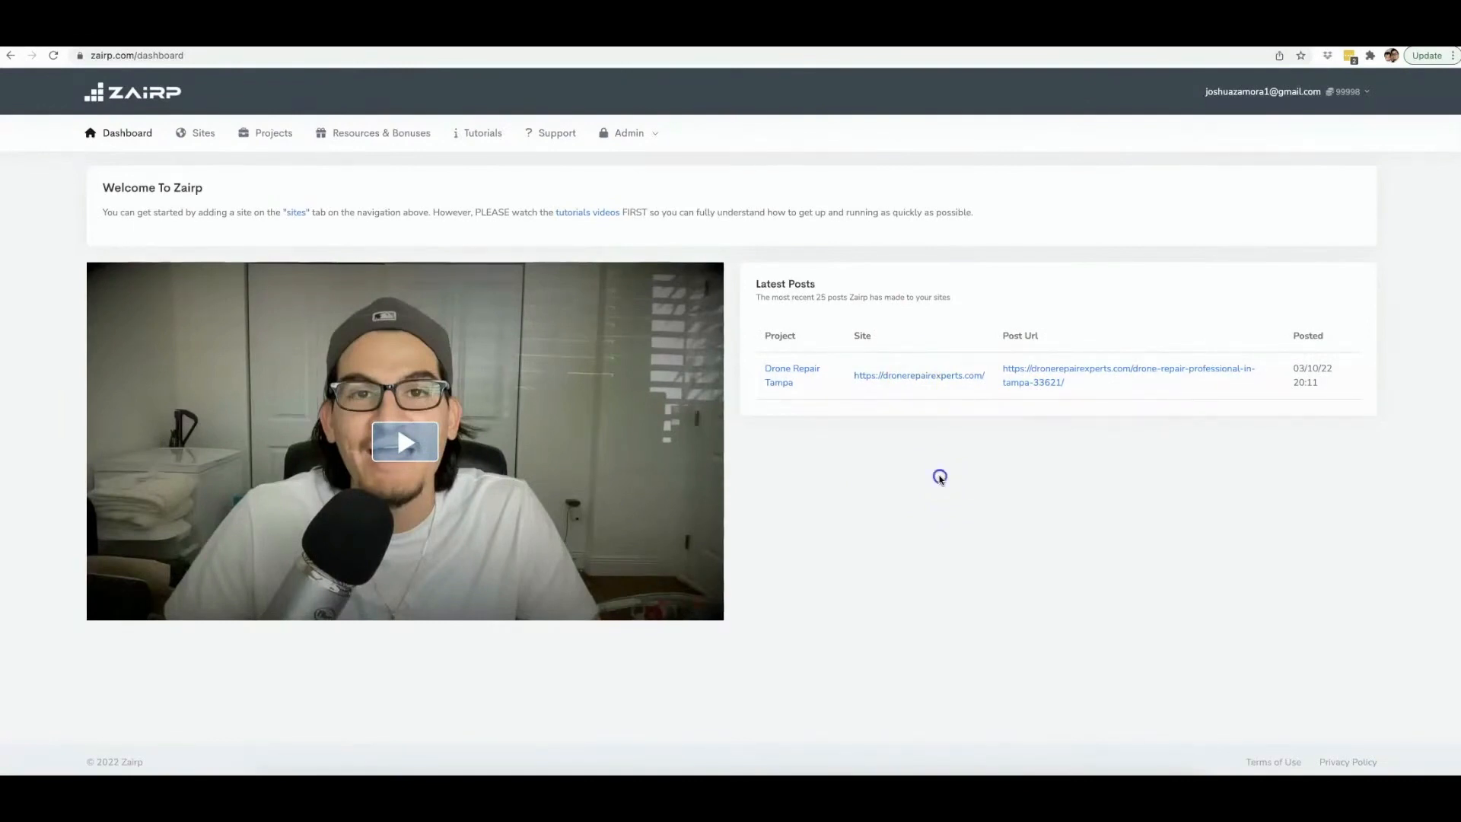
# Step: View the list of connected sites in Zairp and open the form for adding a WordPress site
pyautogui.click(950, 385)
pyautogui.click(209, 136)
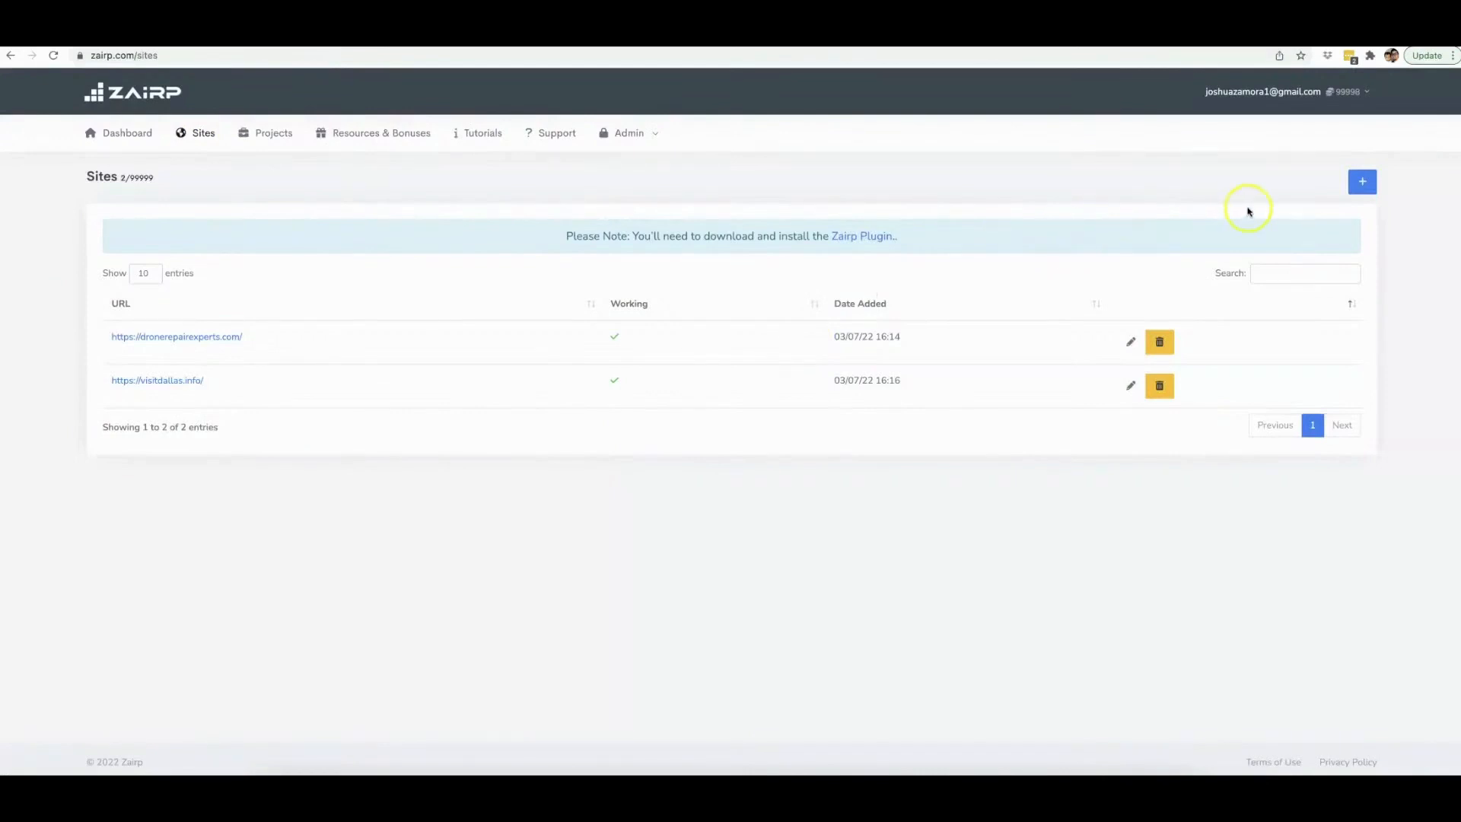
pyautogui.click(1363, 181)
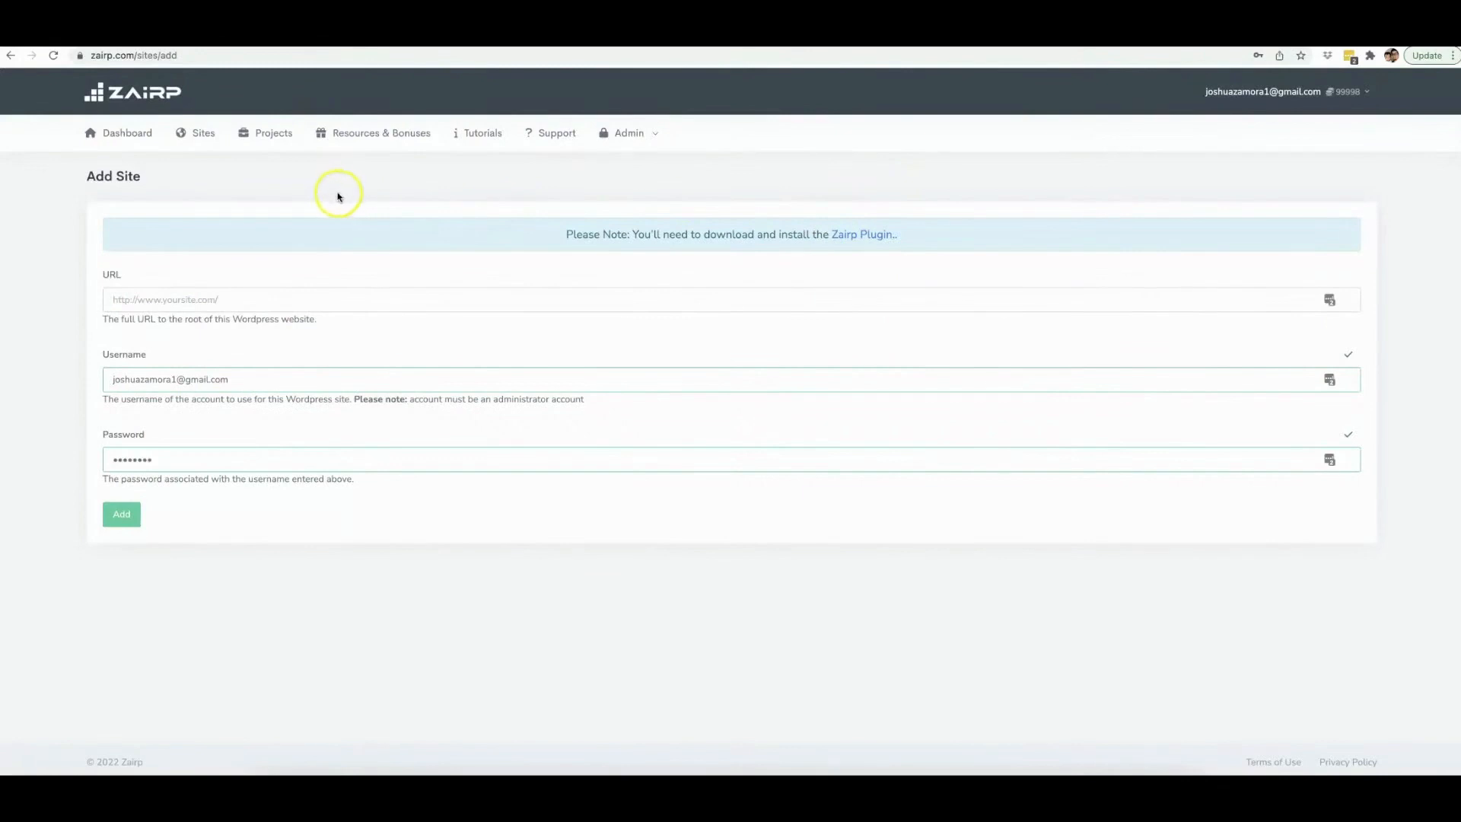
# Step: Start a new project named "Drone Repair Naples" and continue to its site selection
pyautogui.click(279, 135)
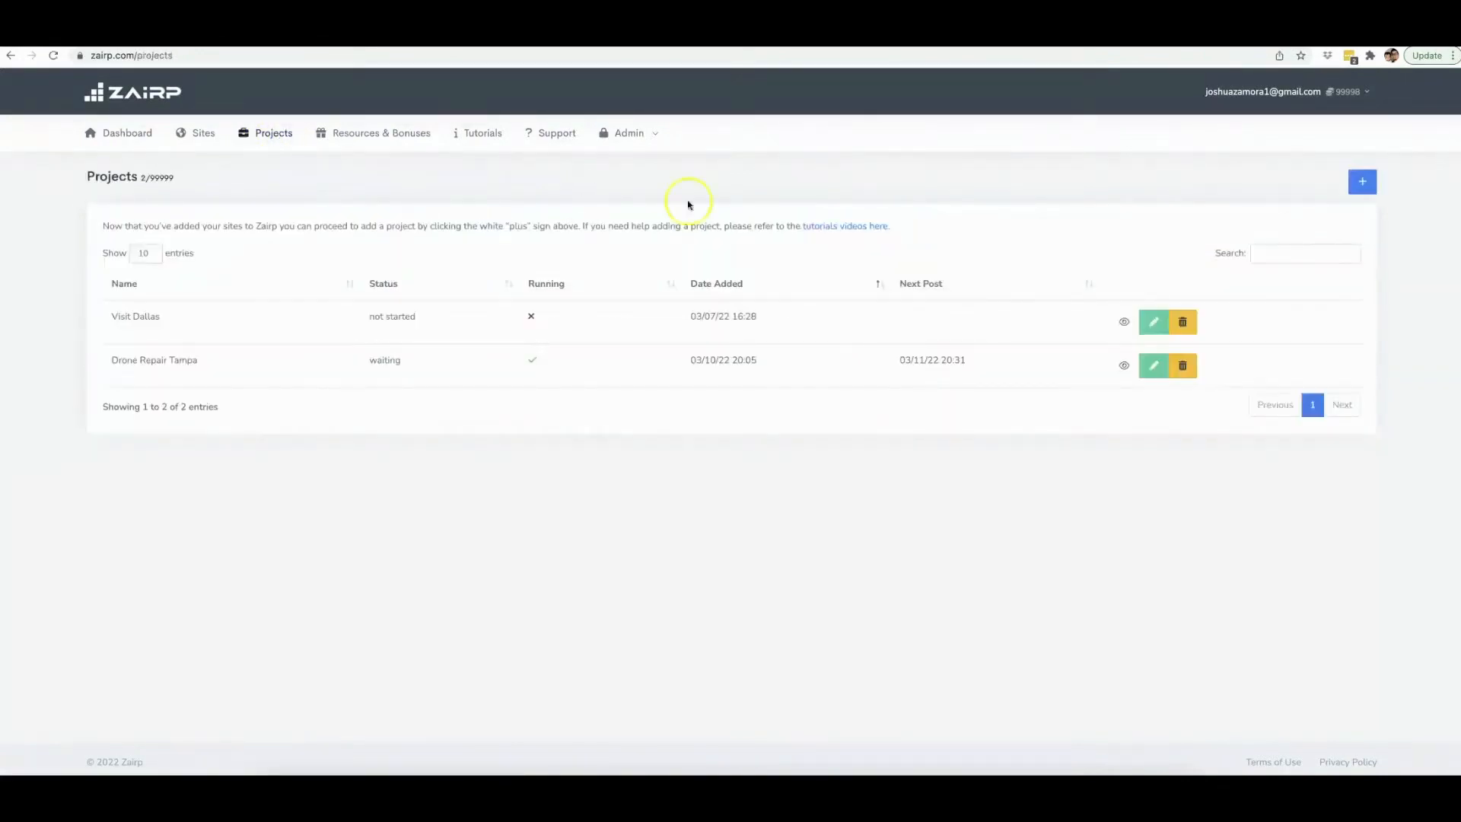
pyautogui.click(1366, 186)
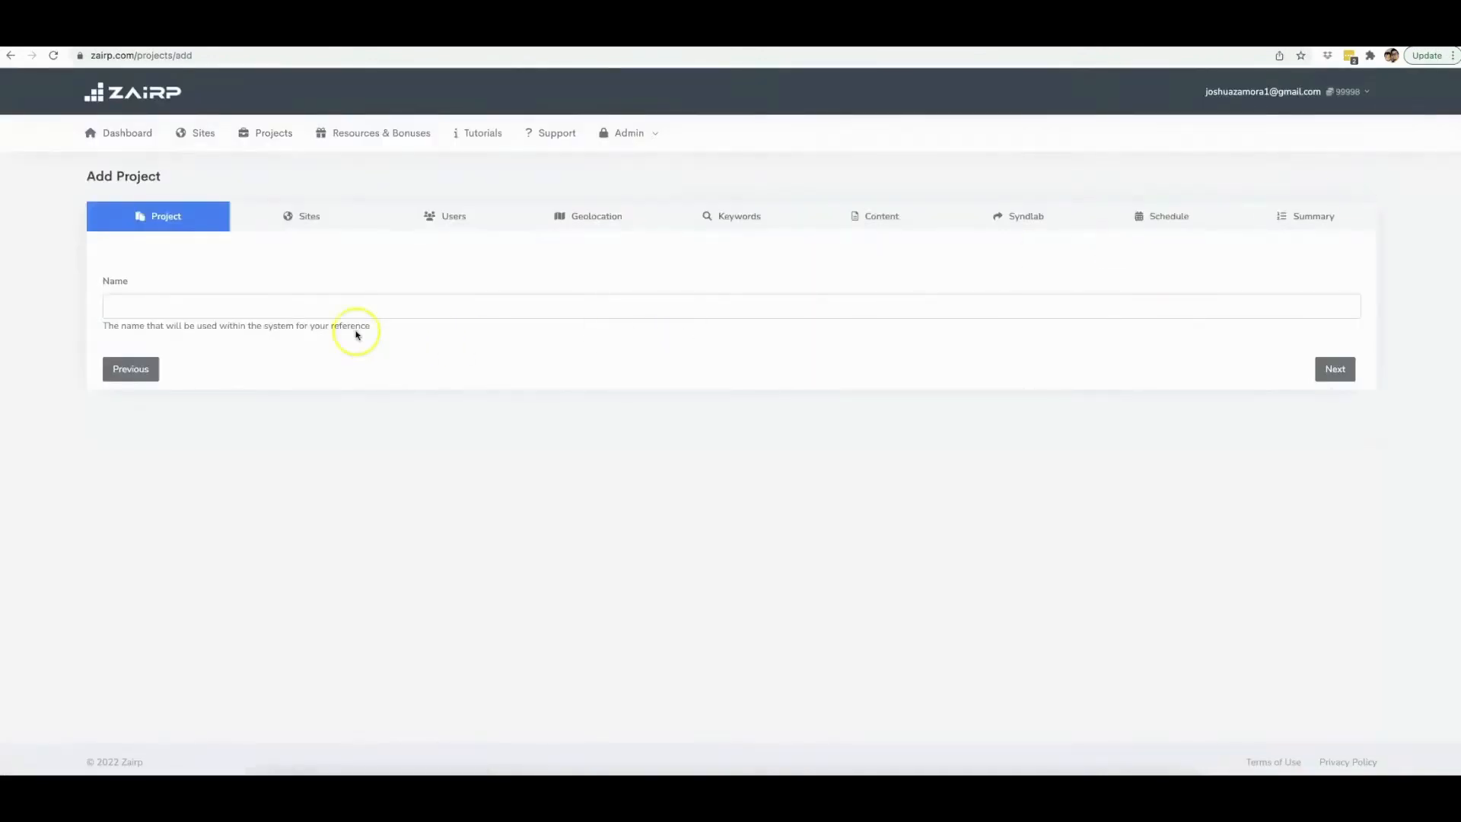
pyautogui.click(204, 302)
pyautogui.write('D')
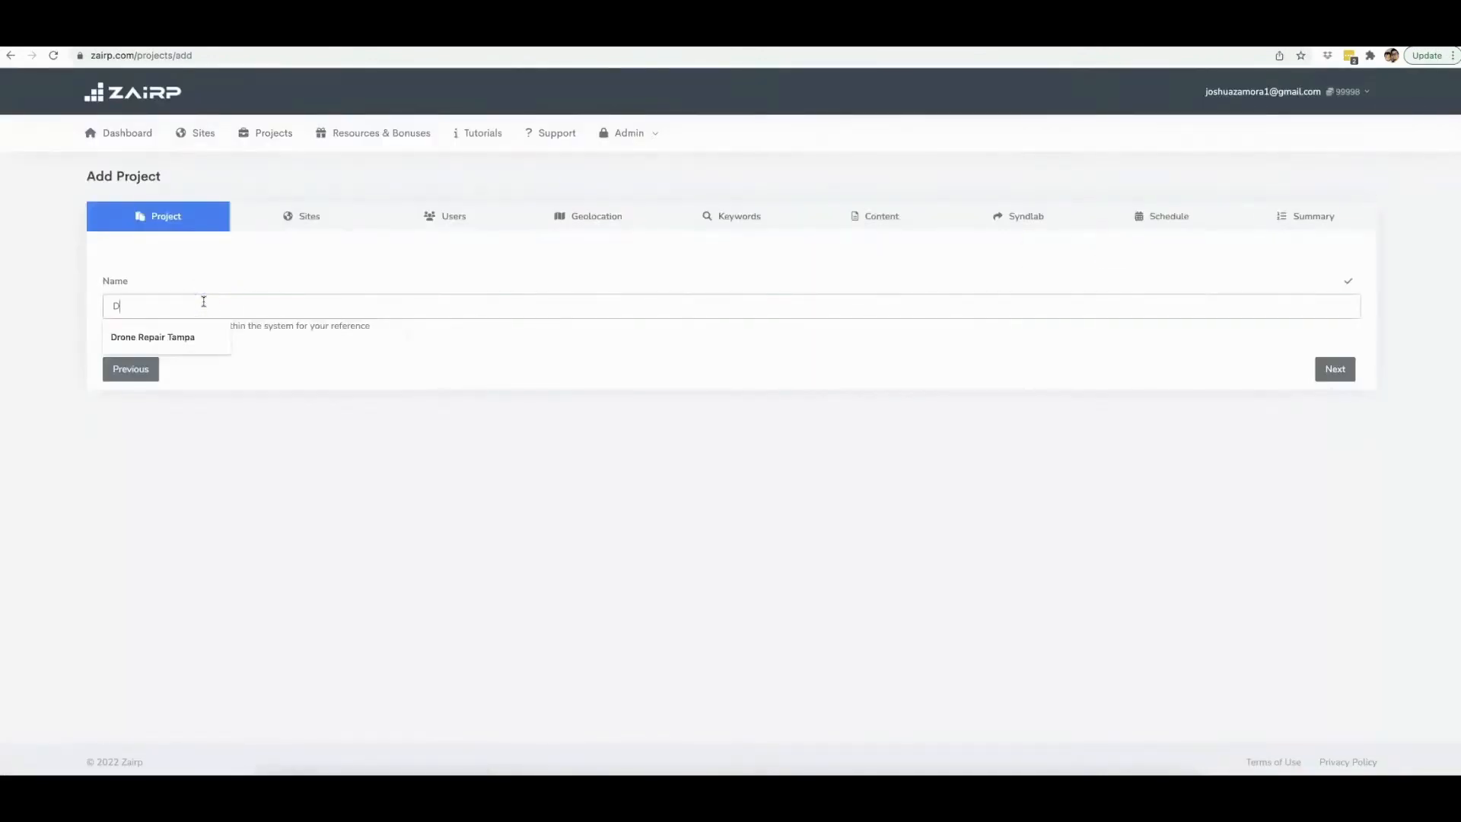
pyautogui.write('rone Repair Naples')
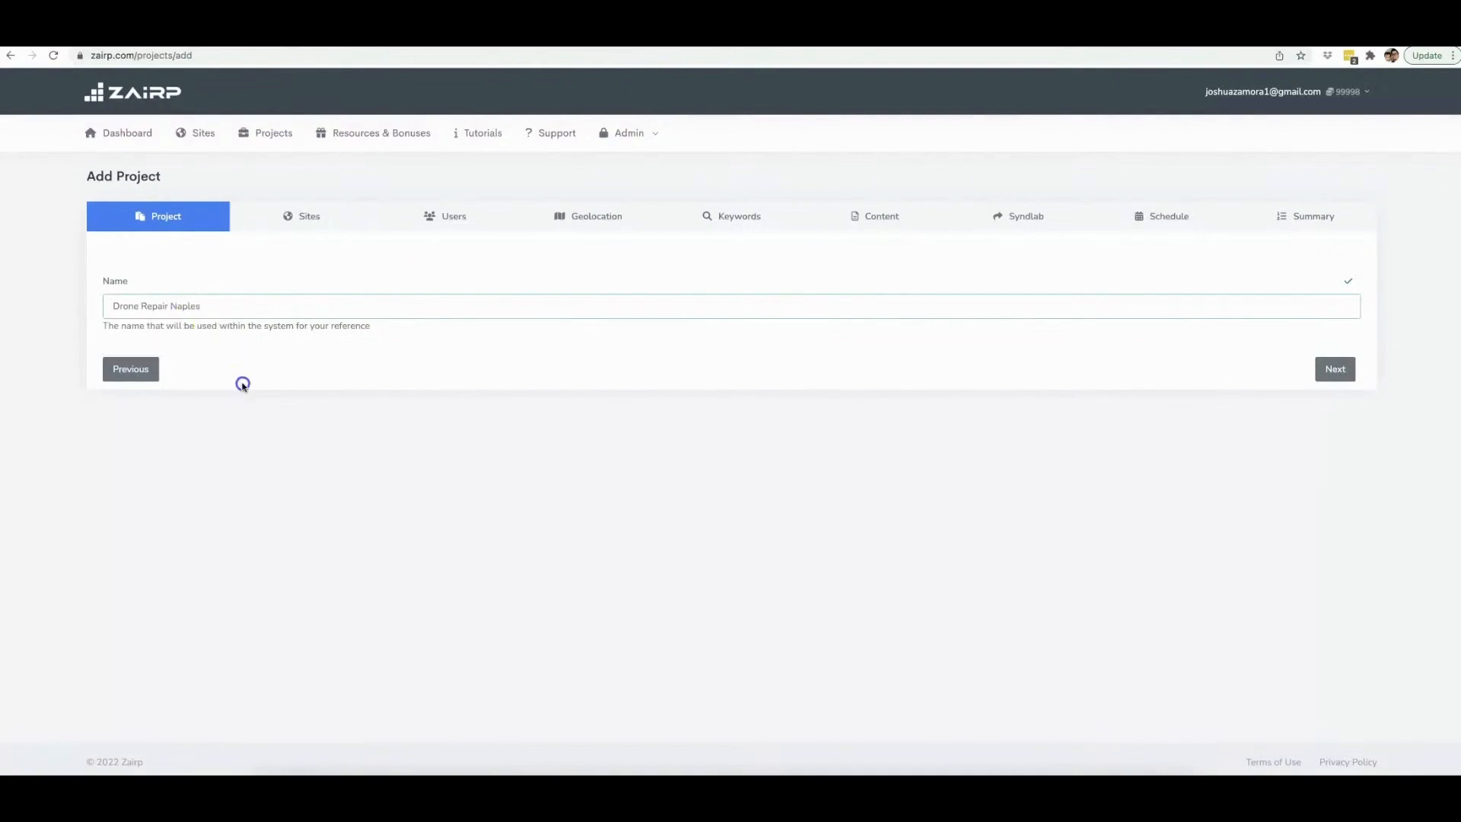
pyautogui.click(1334, 370)
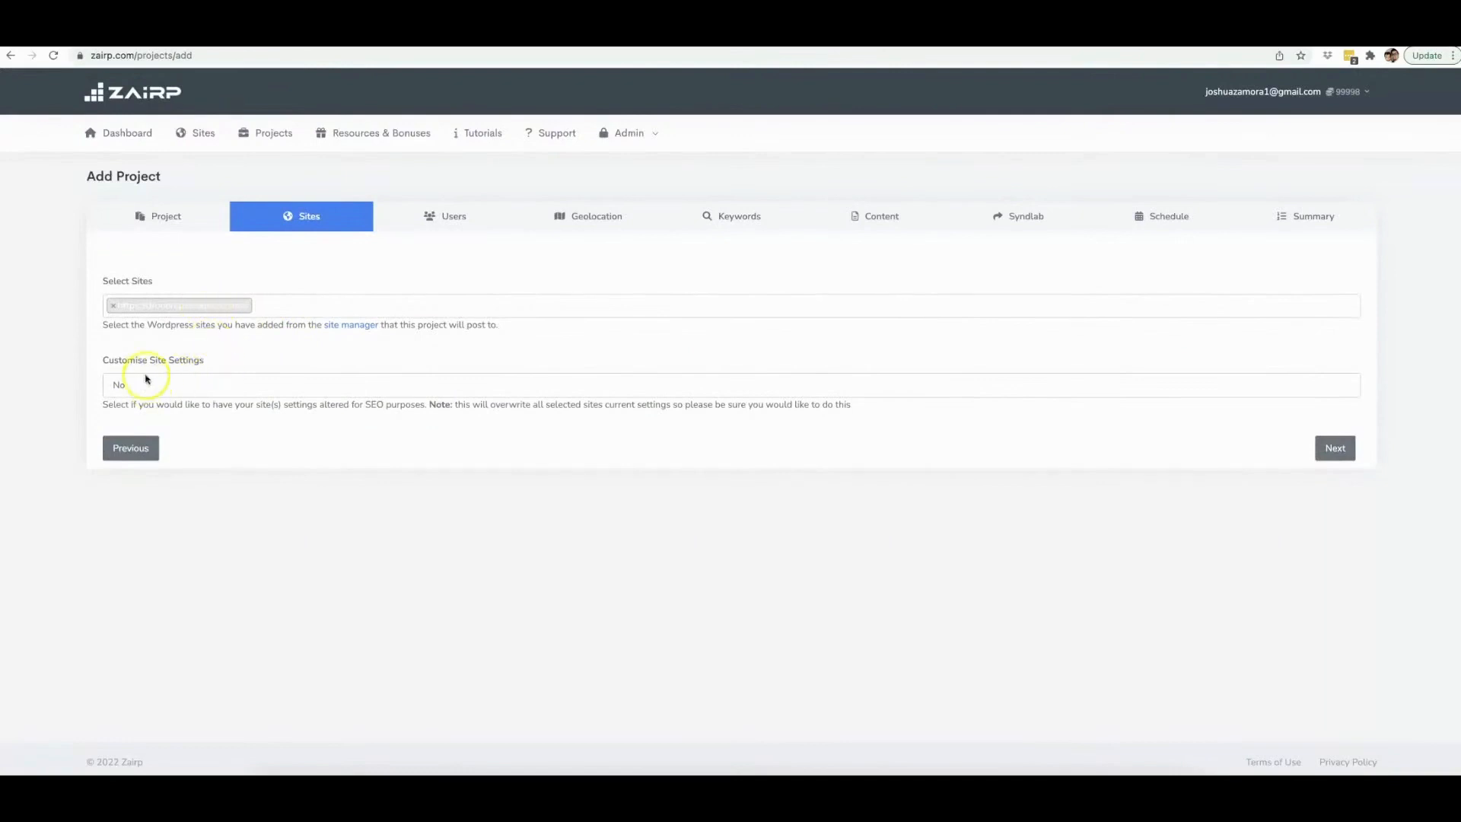
# Step: Keep Customise Site Settings at No for the project and continue to its user settings
pyautogui.click(201, 382)
pyautogui.click(255, 455)
pyautogui.click(1345, 449)
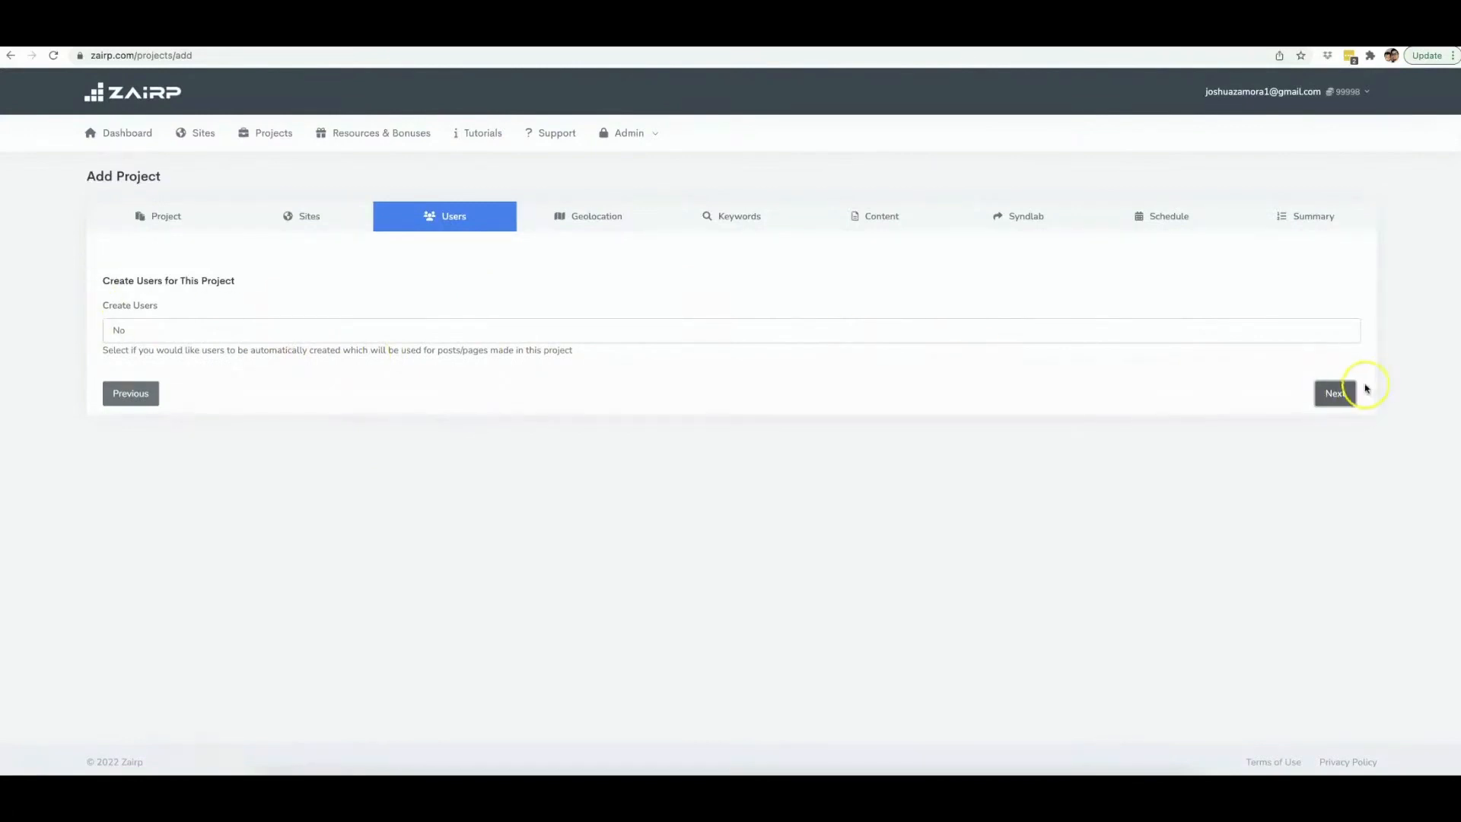
# Step: Keep Create Users at No, continue to the geolocation settings and look through the list of countries
pyautogui.click(1323, 396)
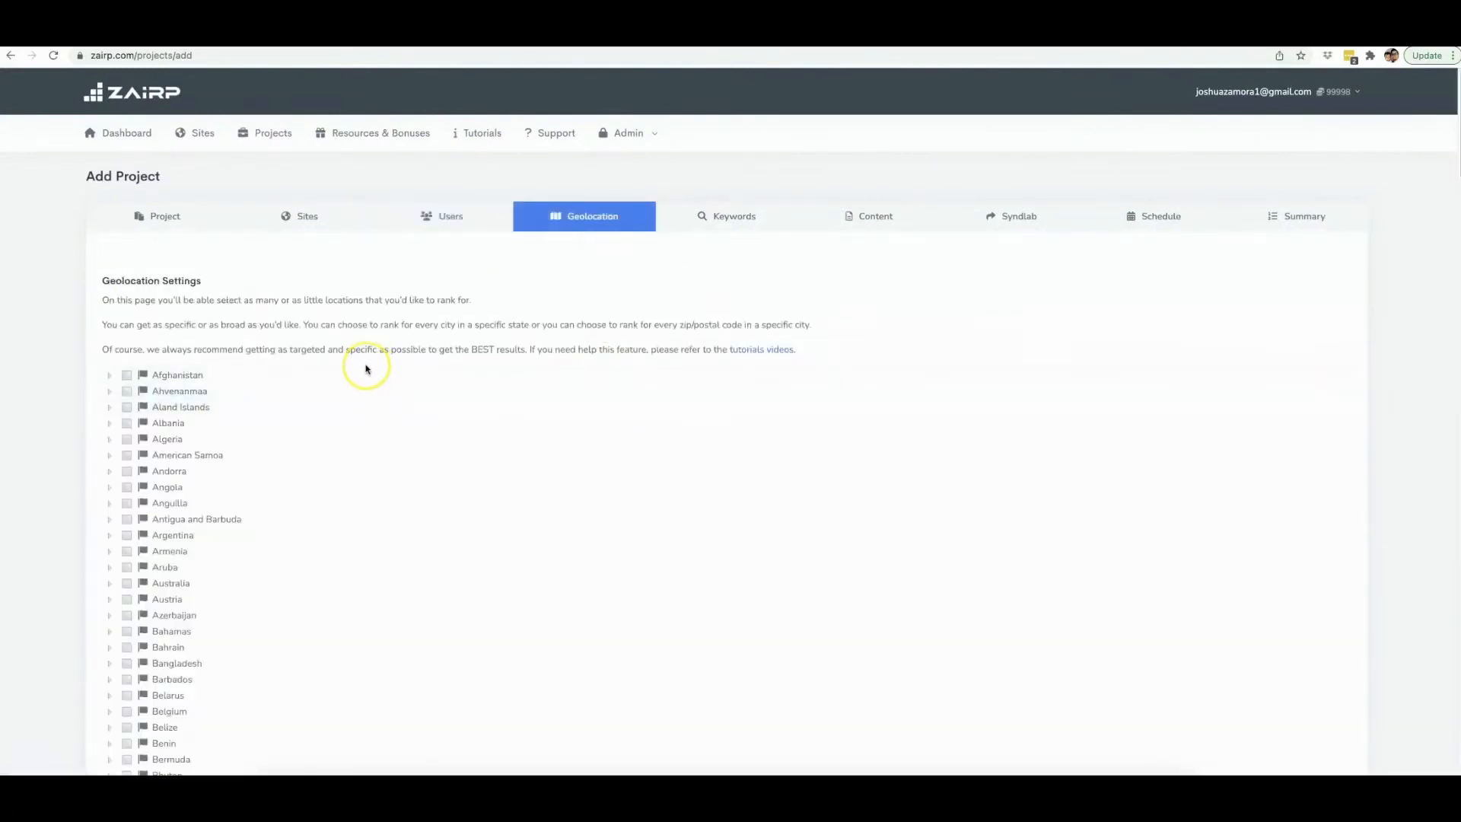
pyautogui.scroll(-1, 367, 371)
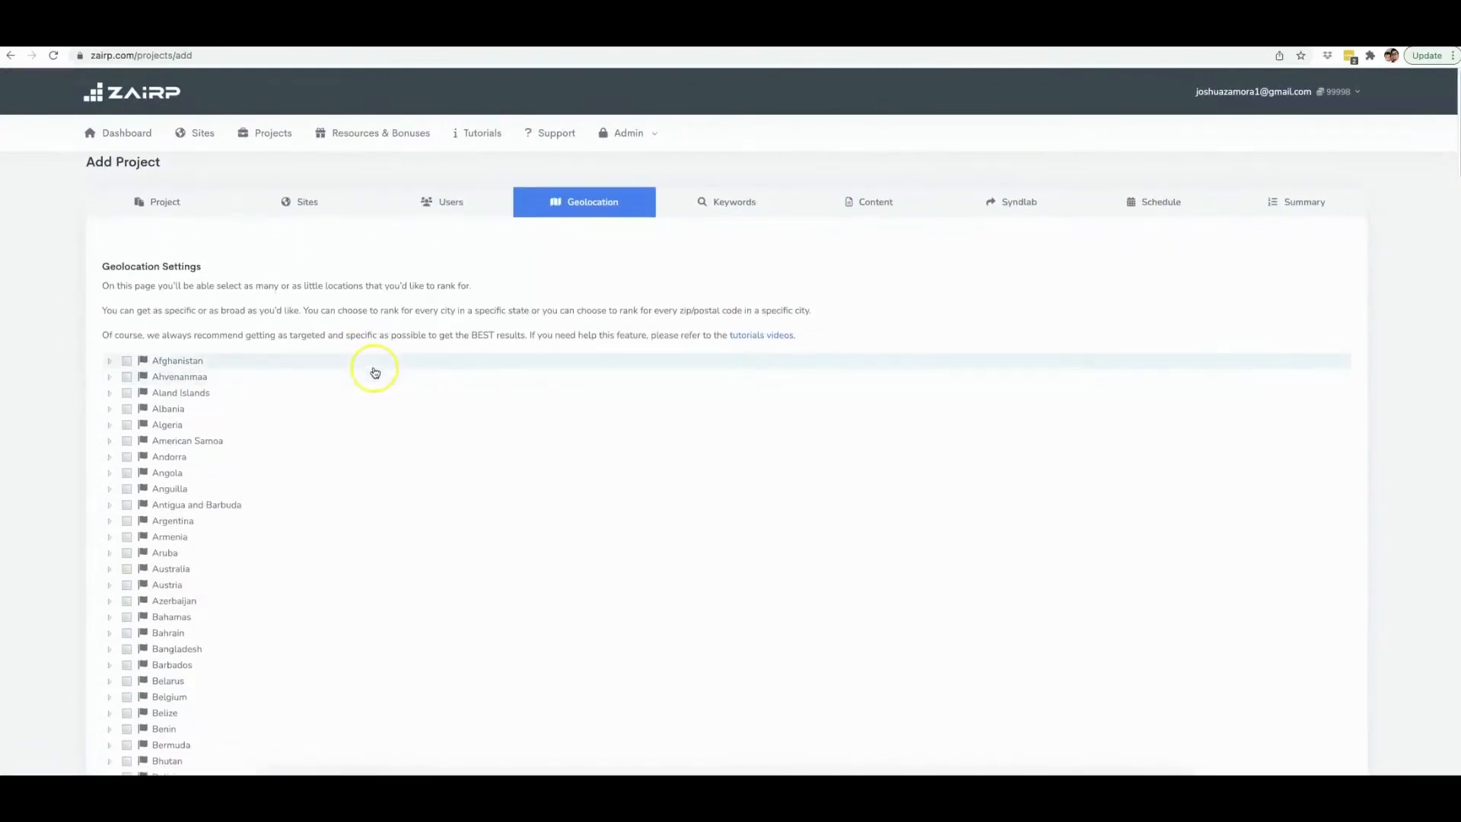
pyautogui.scroll(-2, 376, 372)
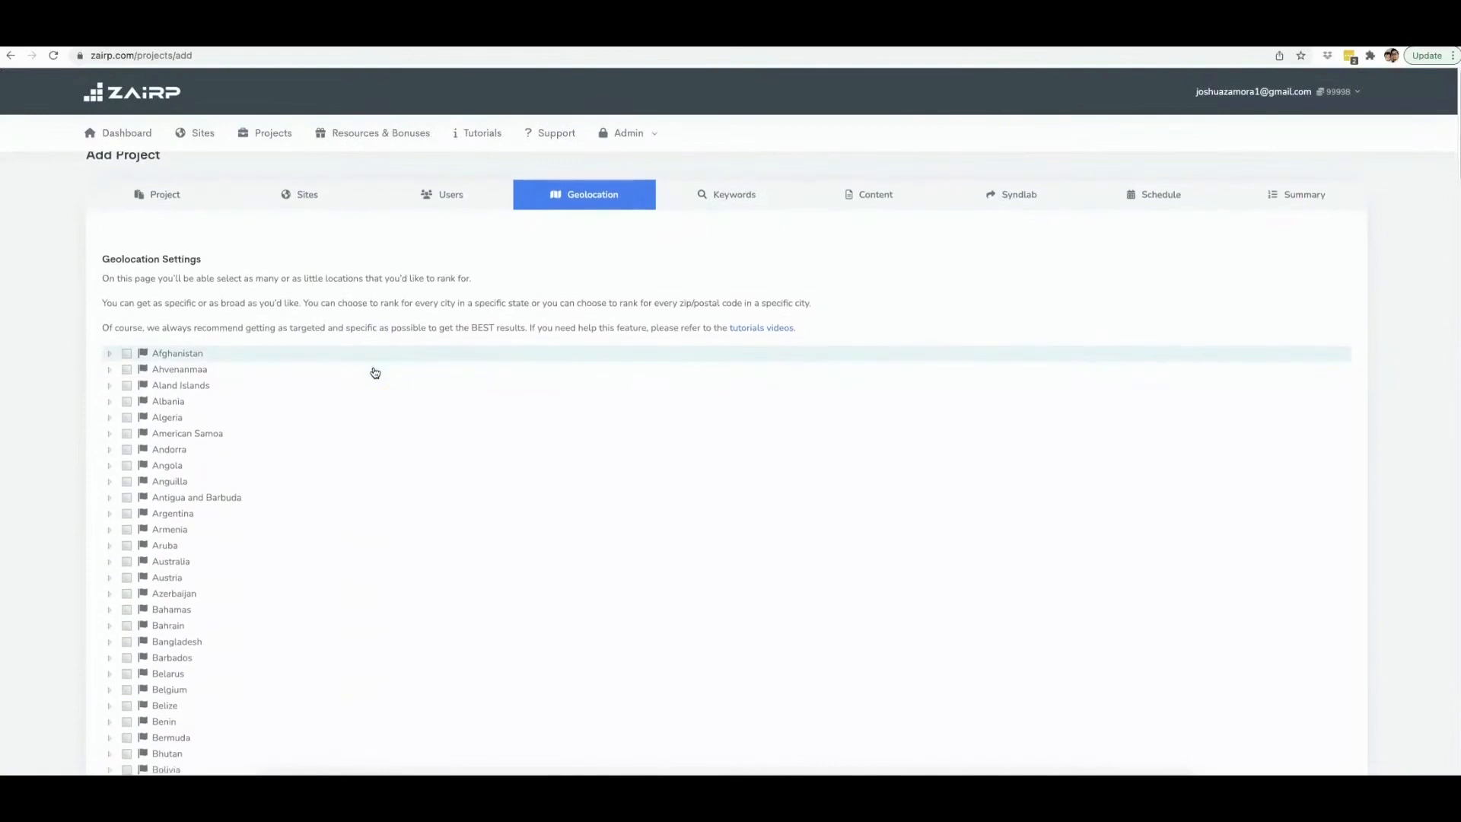
pyautogui.scroll(-3, 375, 372)
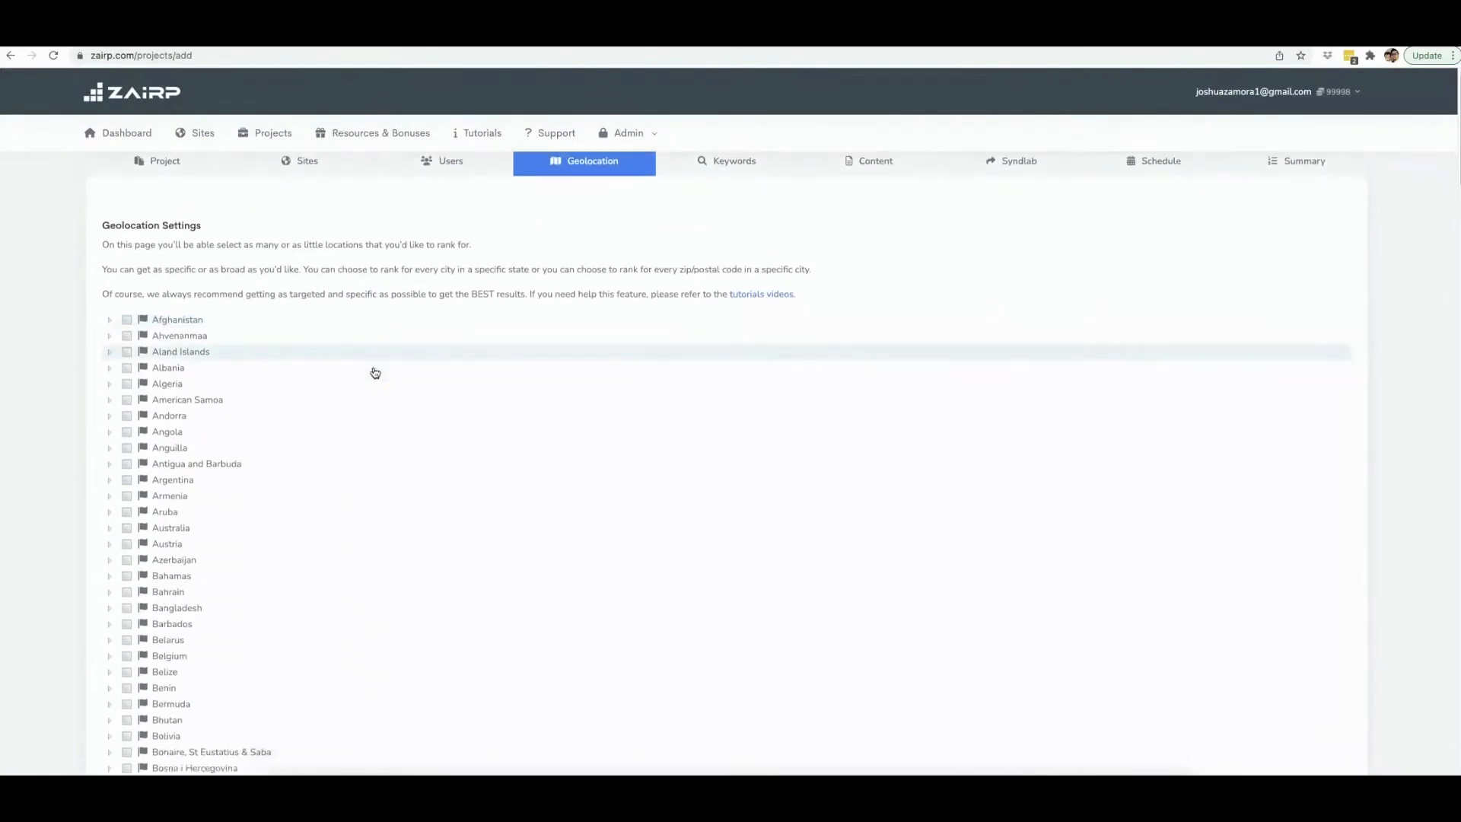
pyautogui.scroll(-3, 375, 372)
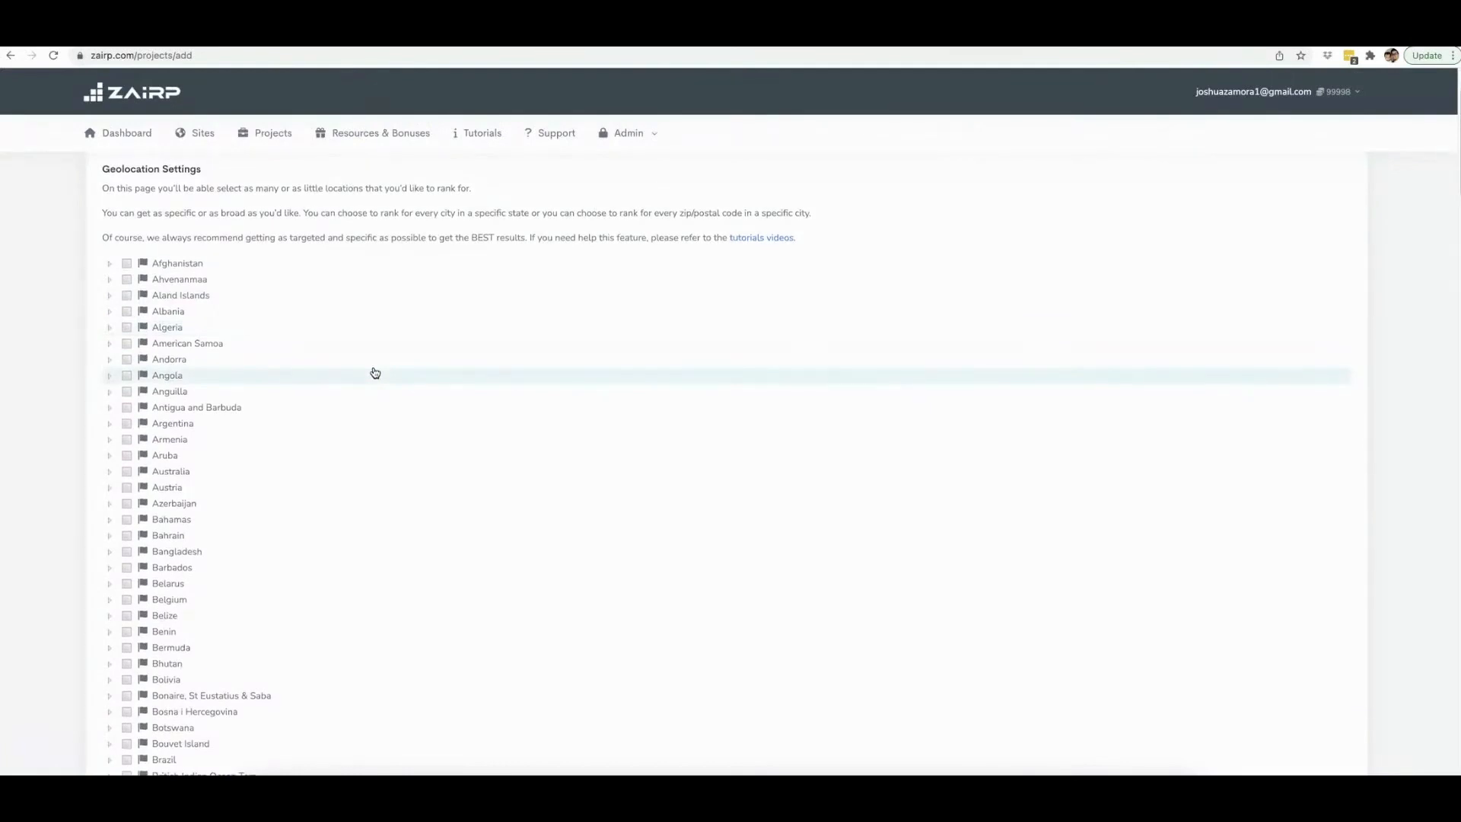
pyautogui.scroll(-3, 375, 372)
pyautogui.scroll(5, 374, 372)
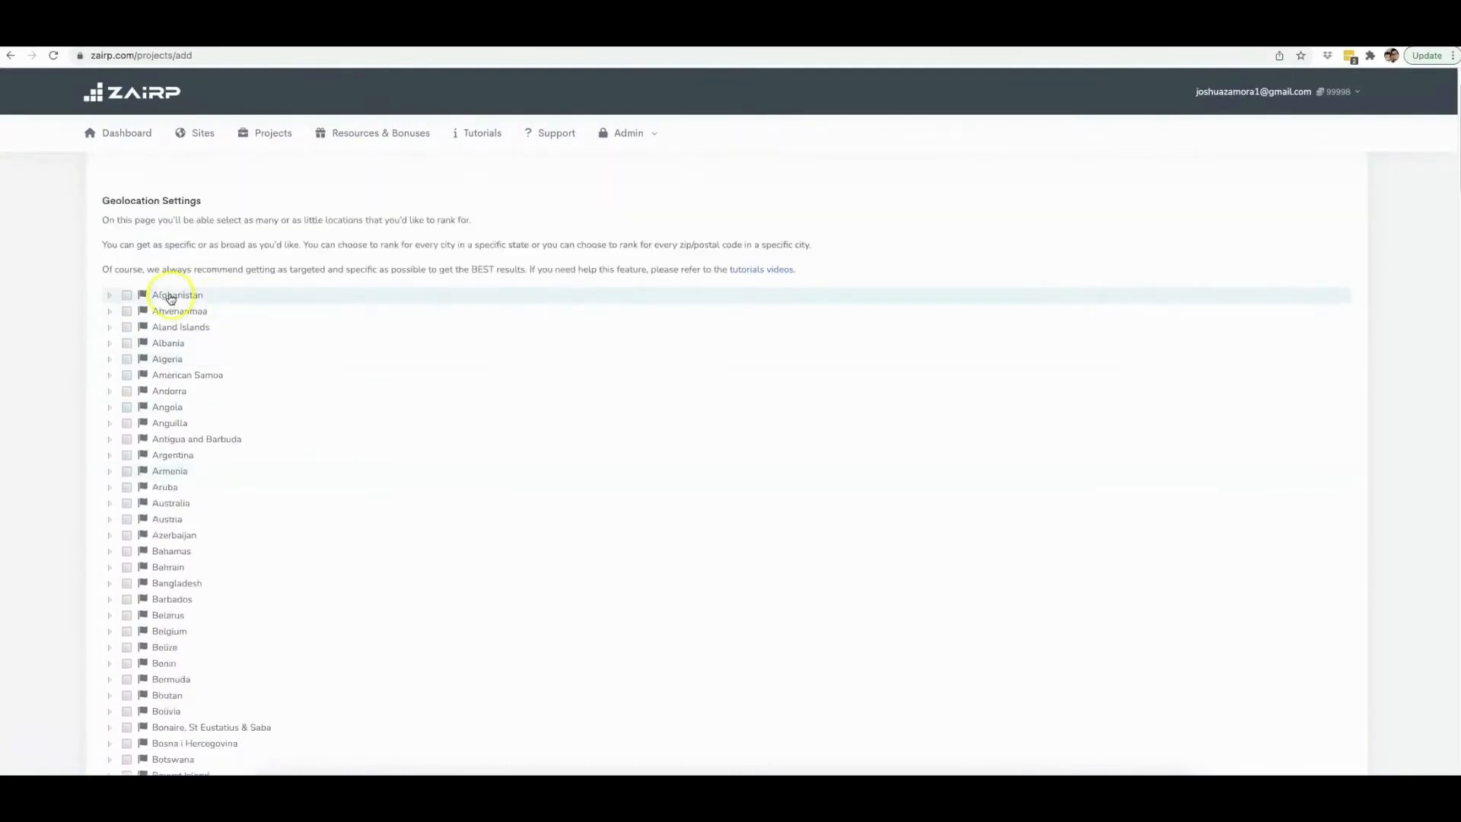
pyautogui.scroll(-10, 236, 339)
pyautogui.scroll(-20, 236, 339)
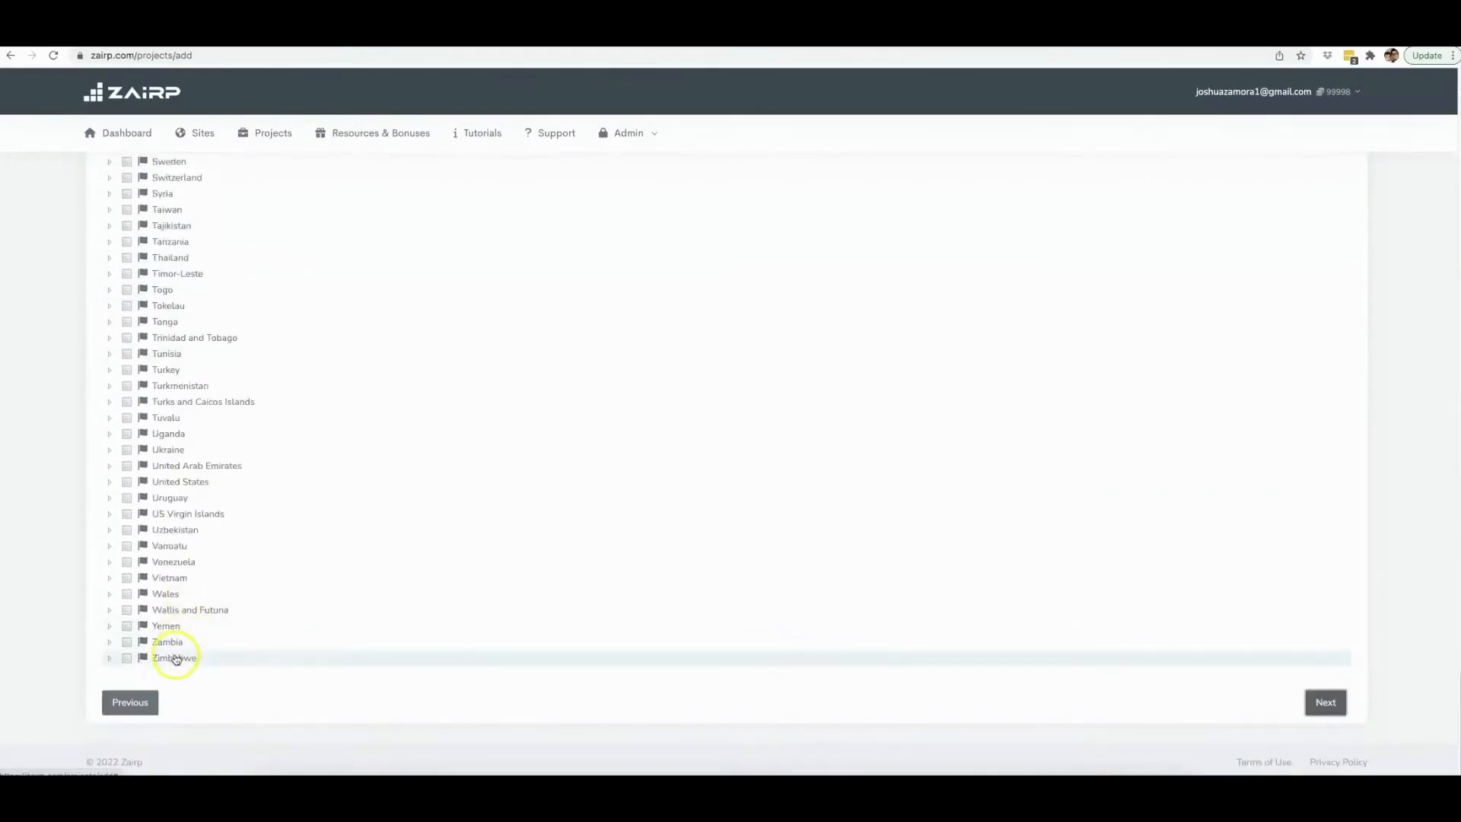
pyautogui.scroll(4, 235, 571)
pyautogui.scroll(6, 265, 551)
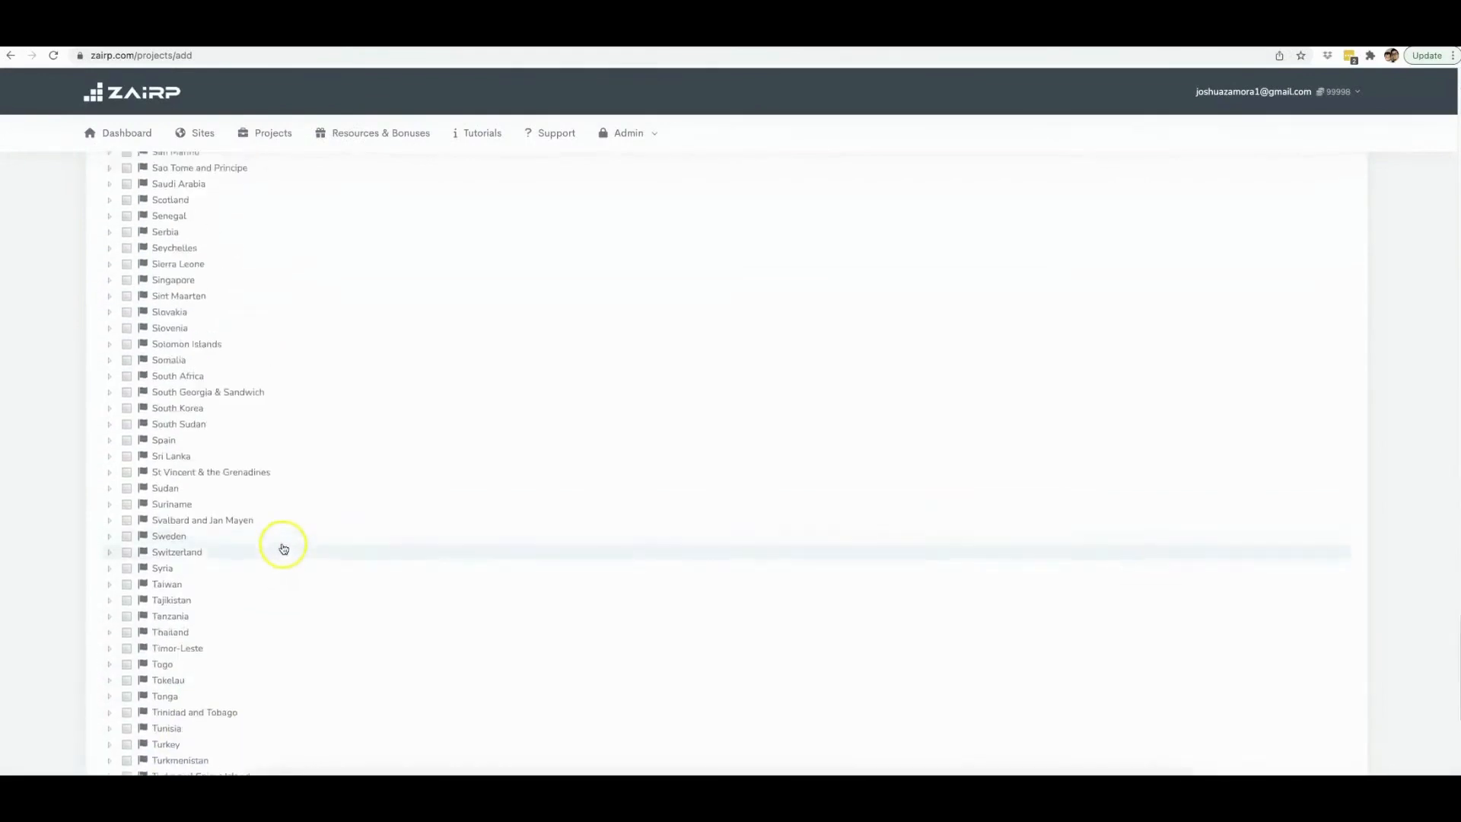
pyautogui.scroll(-10, 283, 545)
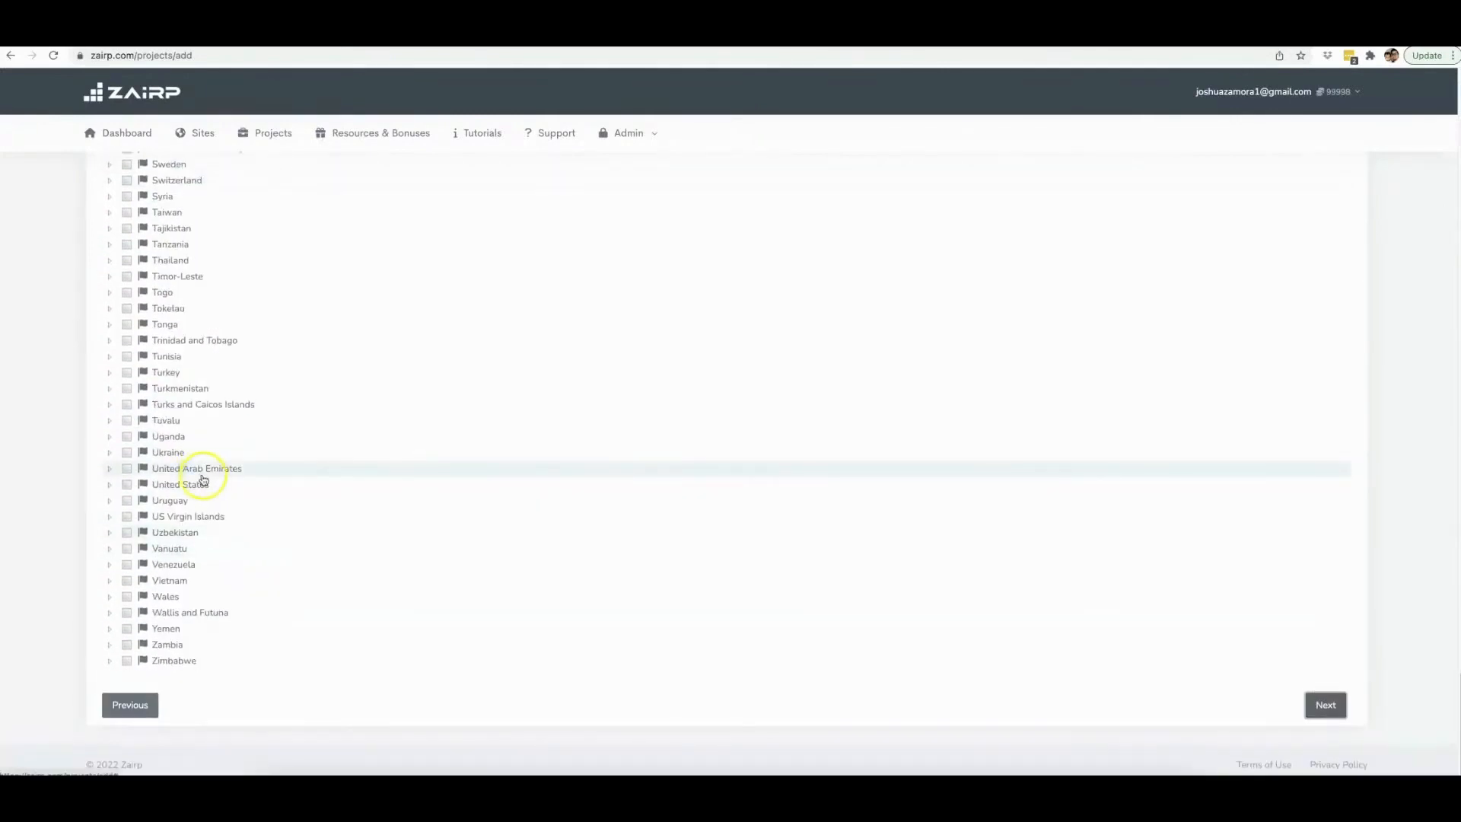
# Step: Expand United States in the location tree, and within it expand Florida to list its cities
pyautogui.click(110, 485)
pyautogui.scroll(-2, 228, 499)
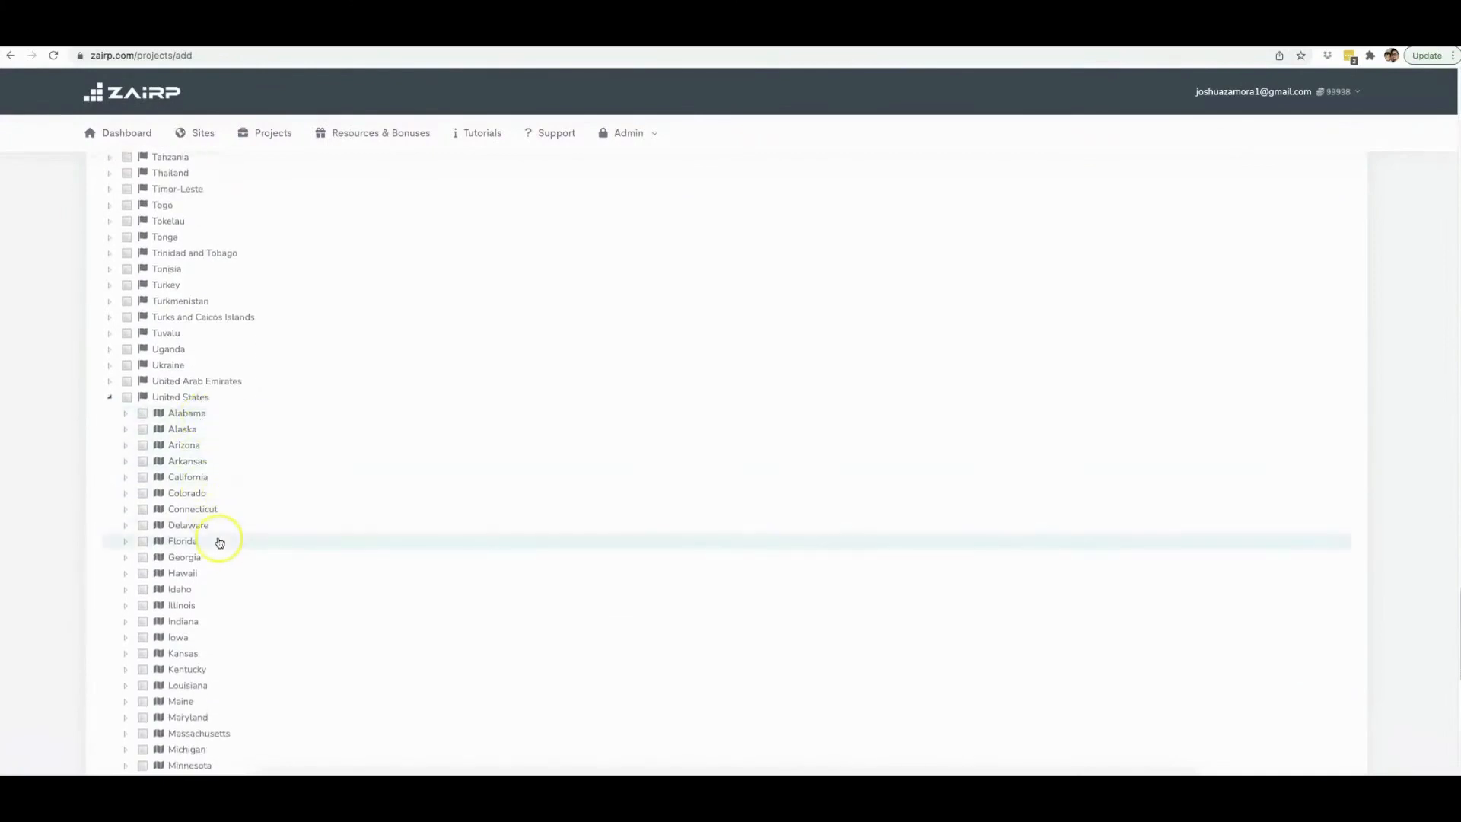
pyautogui.scroll(-2, 220, 542)
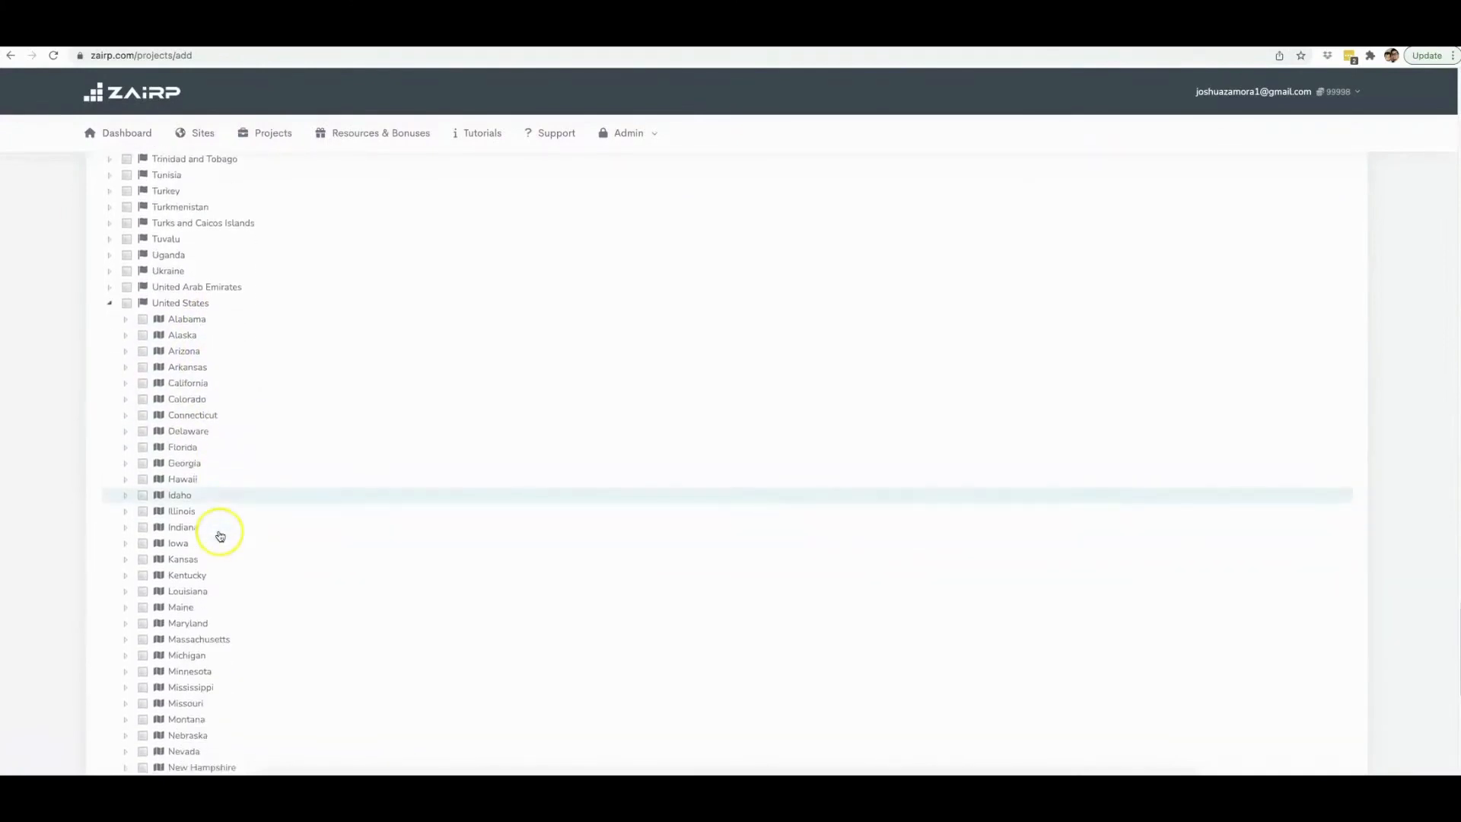
pyautogui.scroll(-1, 220, 533)
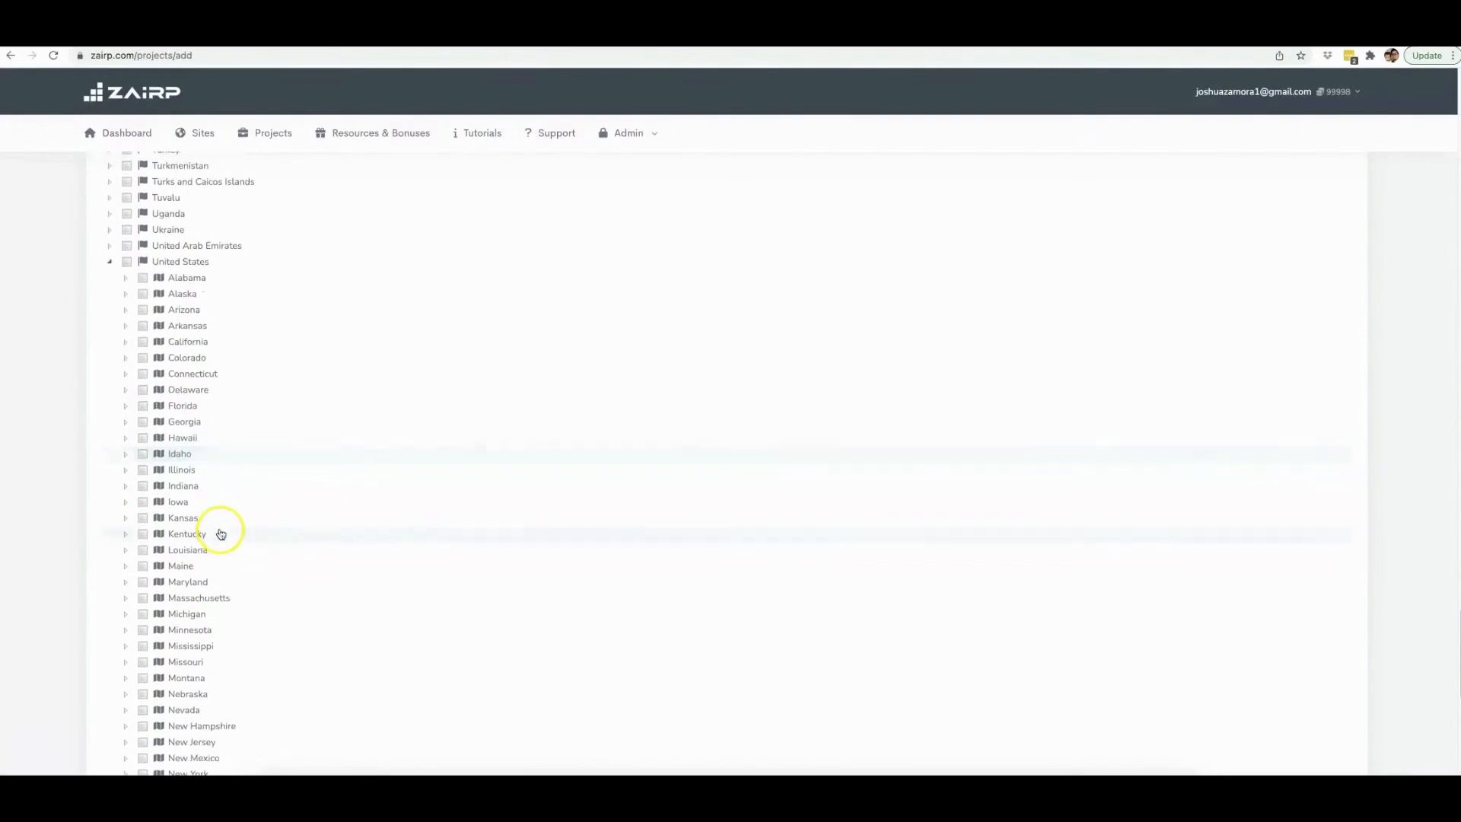
pyautogui.click(126, 401)
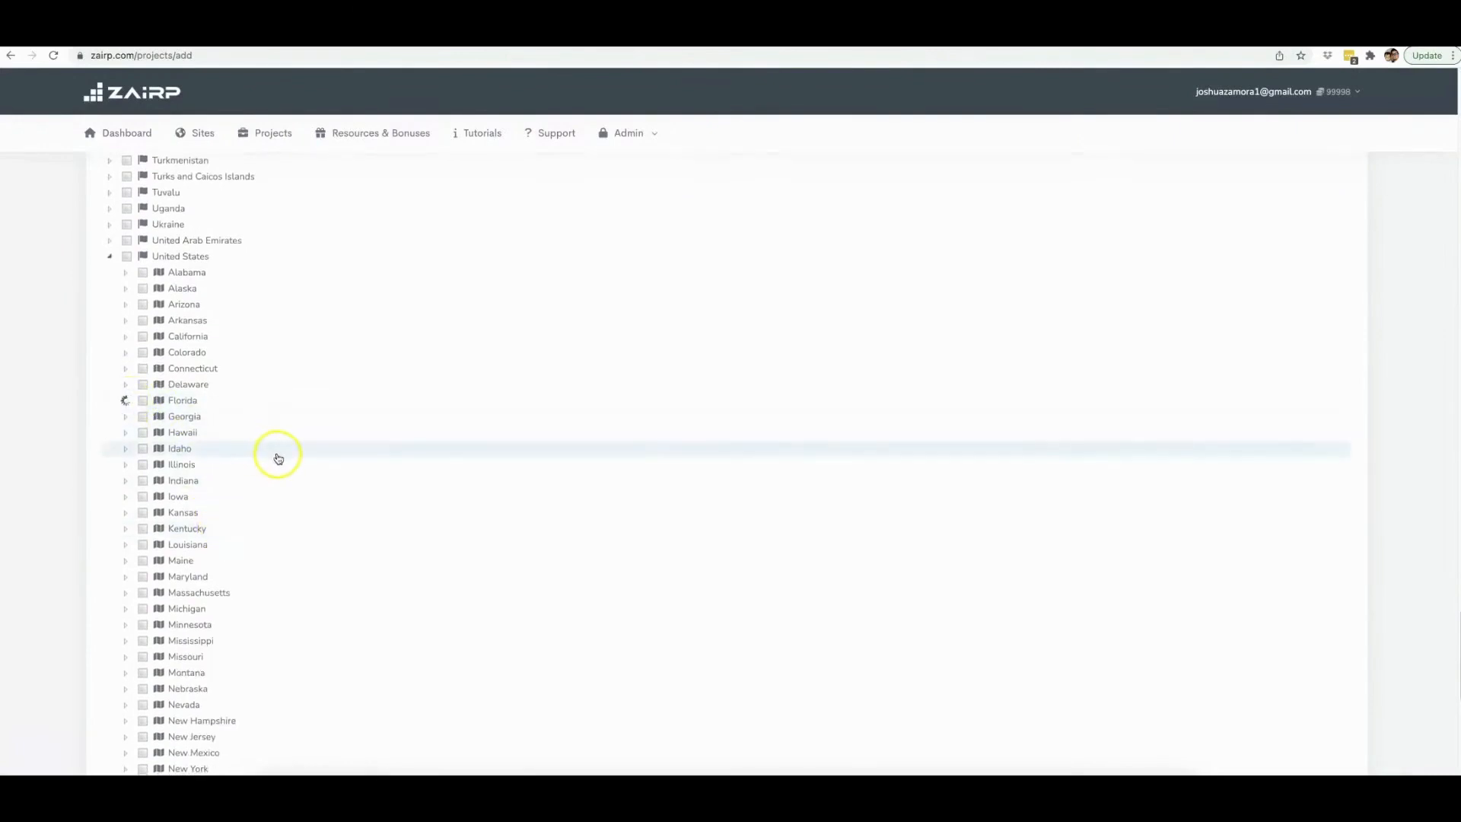
# Step: Select Naples, Florida with all its ZIP codes as the target location and continue to the keyword settings
pyautogui.scroll(-10, 294, 526)
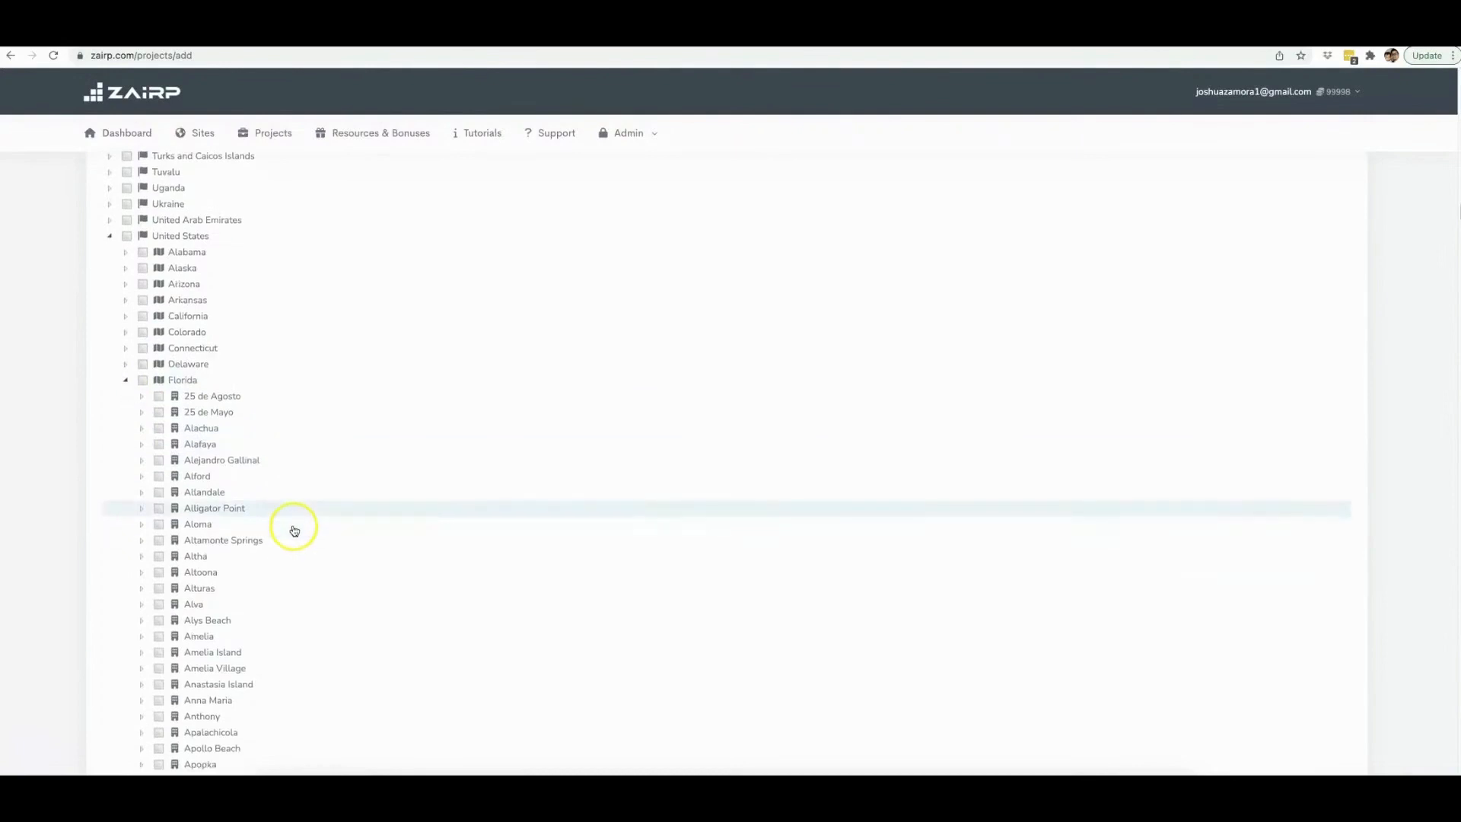
pyautogui.scroll(-20, 294, 531)
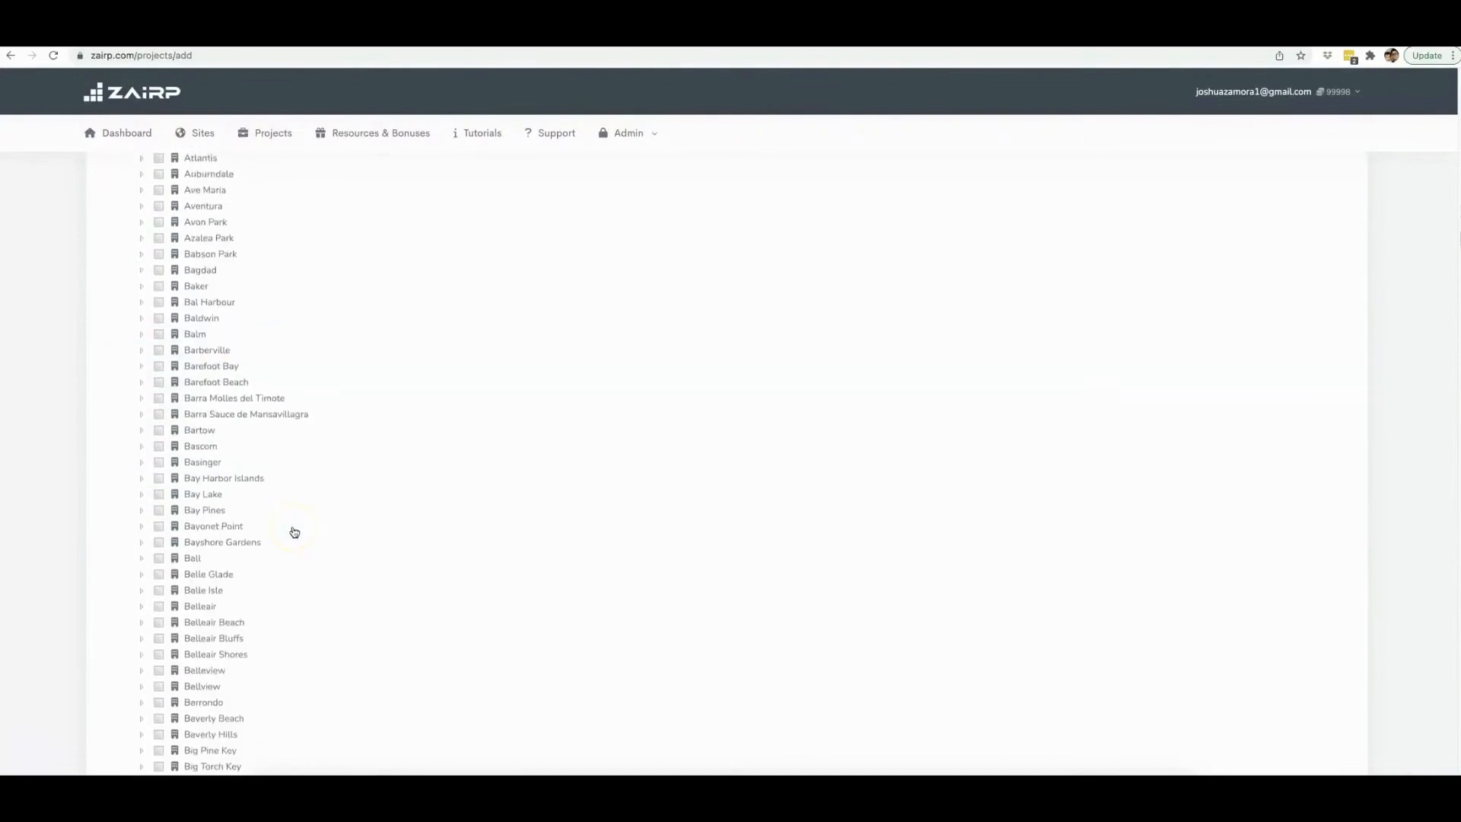
pyautogui.scroll(-20, 295, 531)
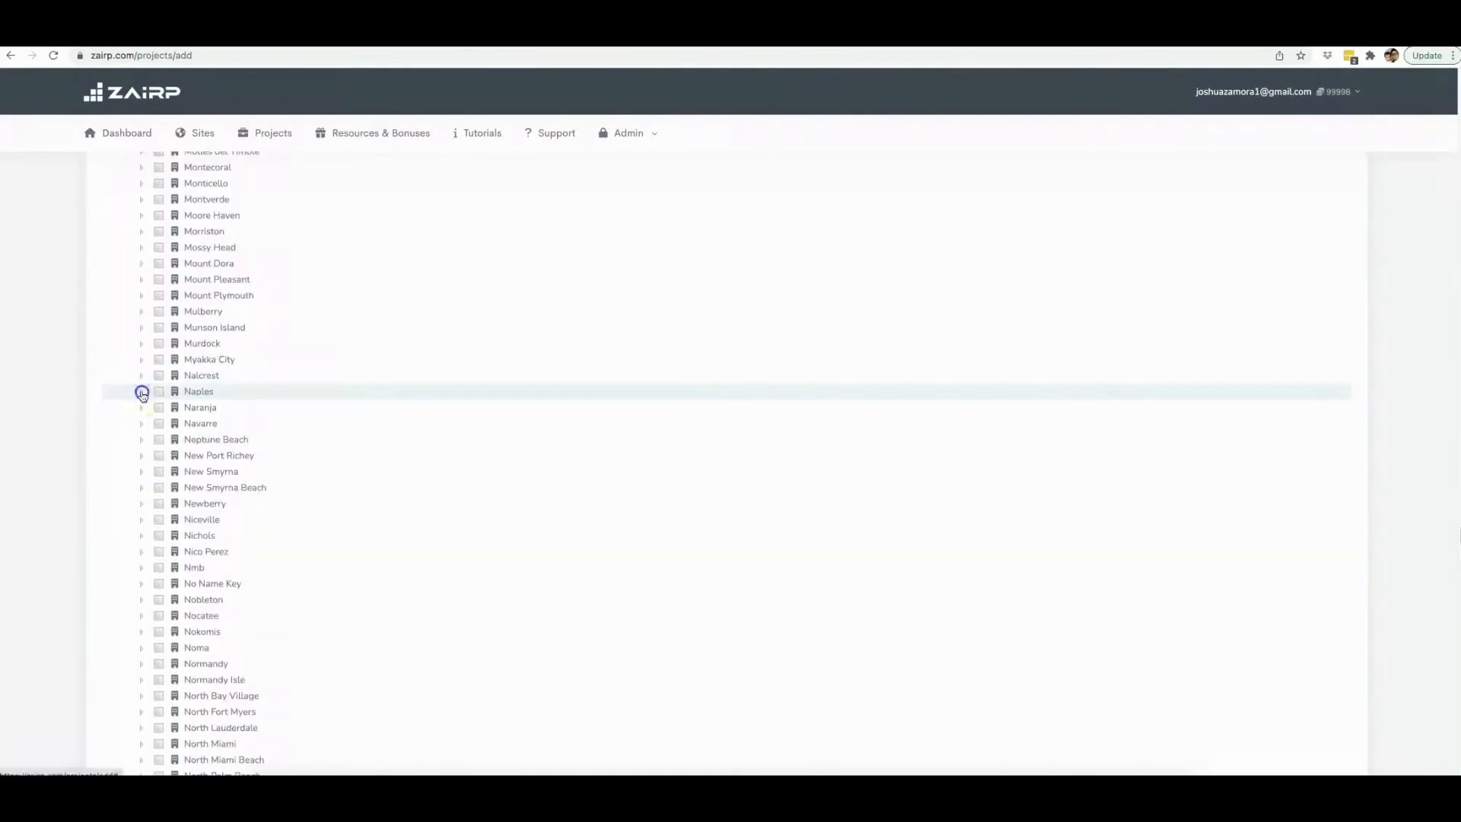
pyautogui.click(141, 391)
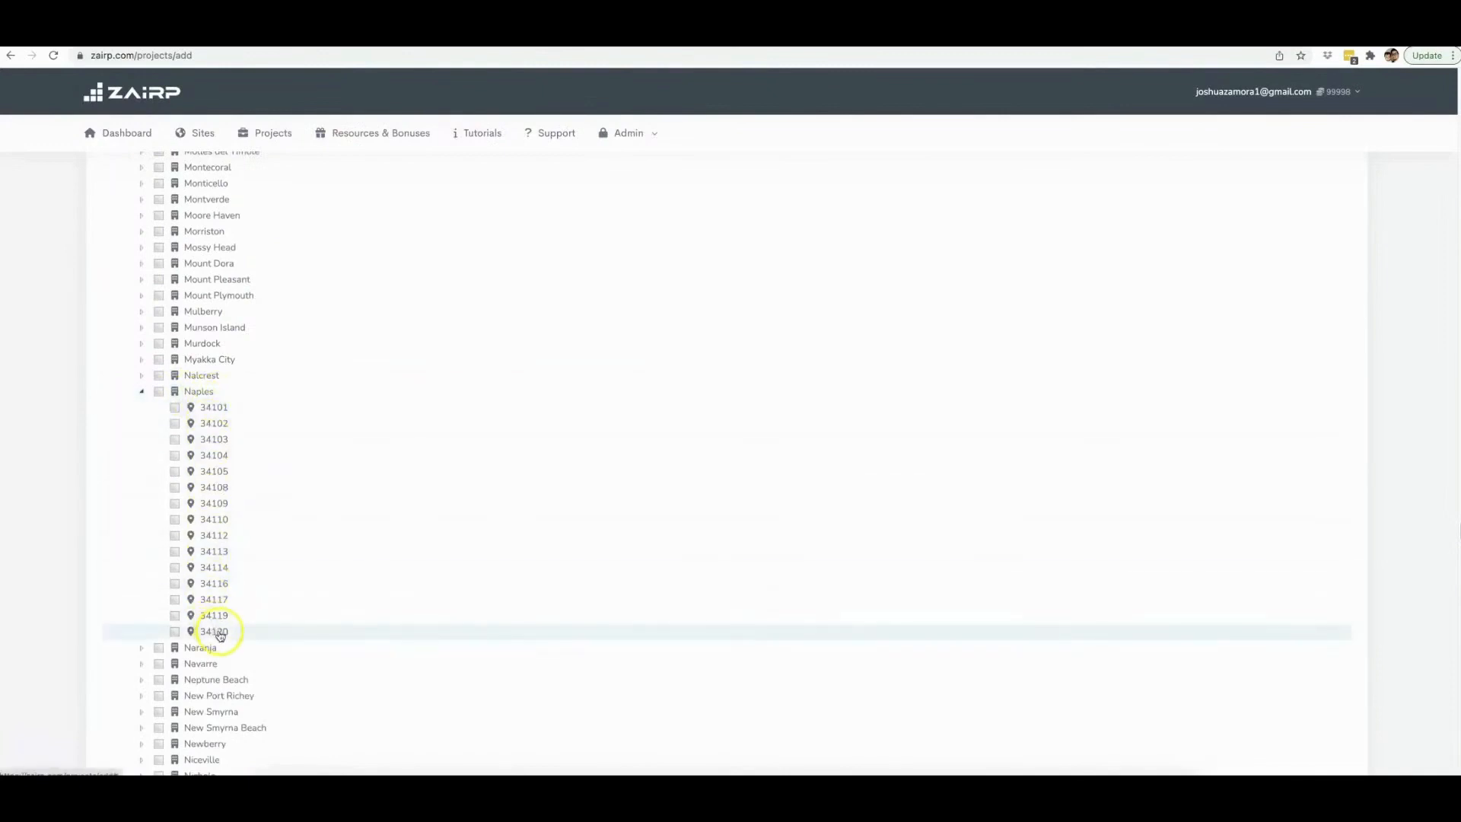
pyautogui.click(159, 393)
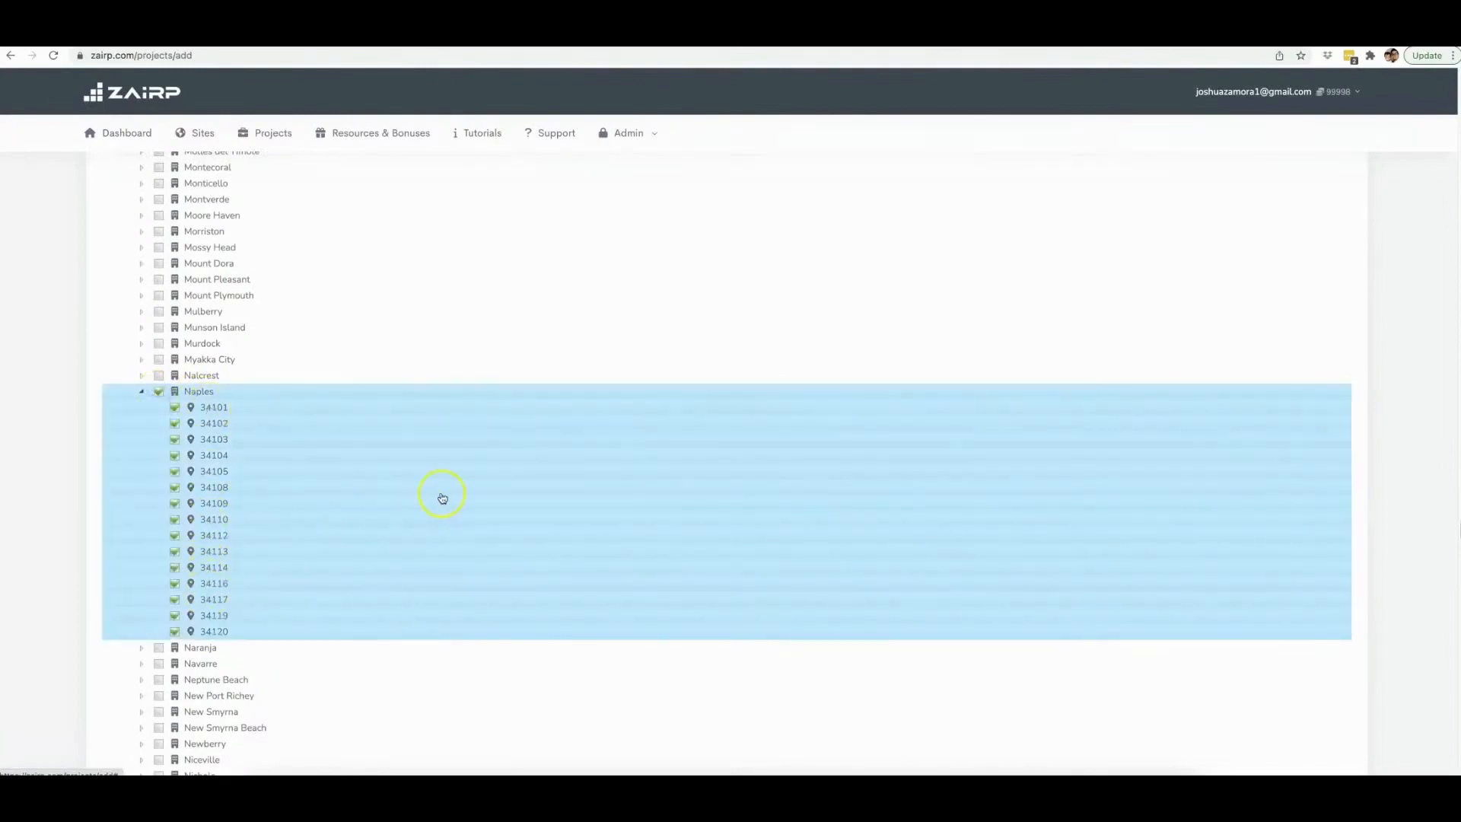
pyautogui.scroll(-3, 505, 487)
pyautogui.scroll(-20, 930, 565)
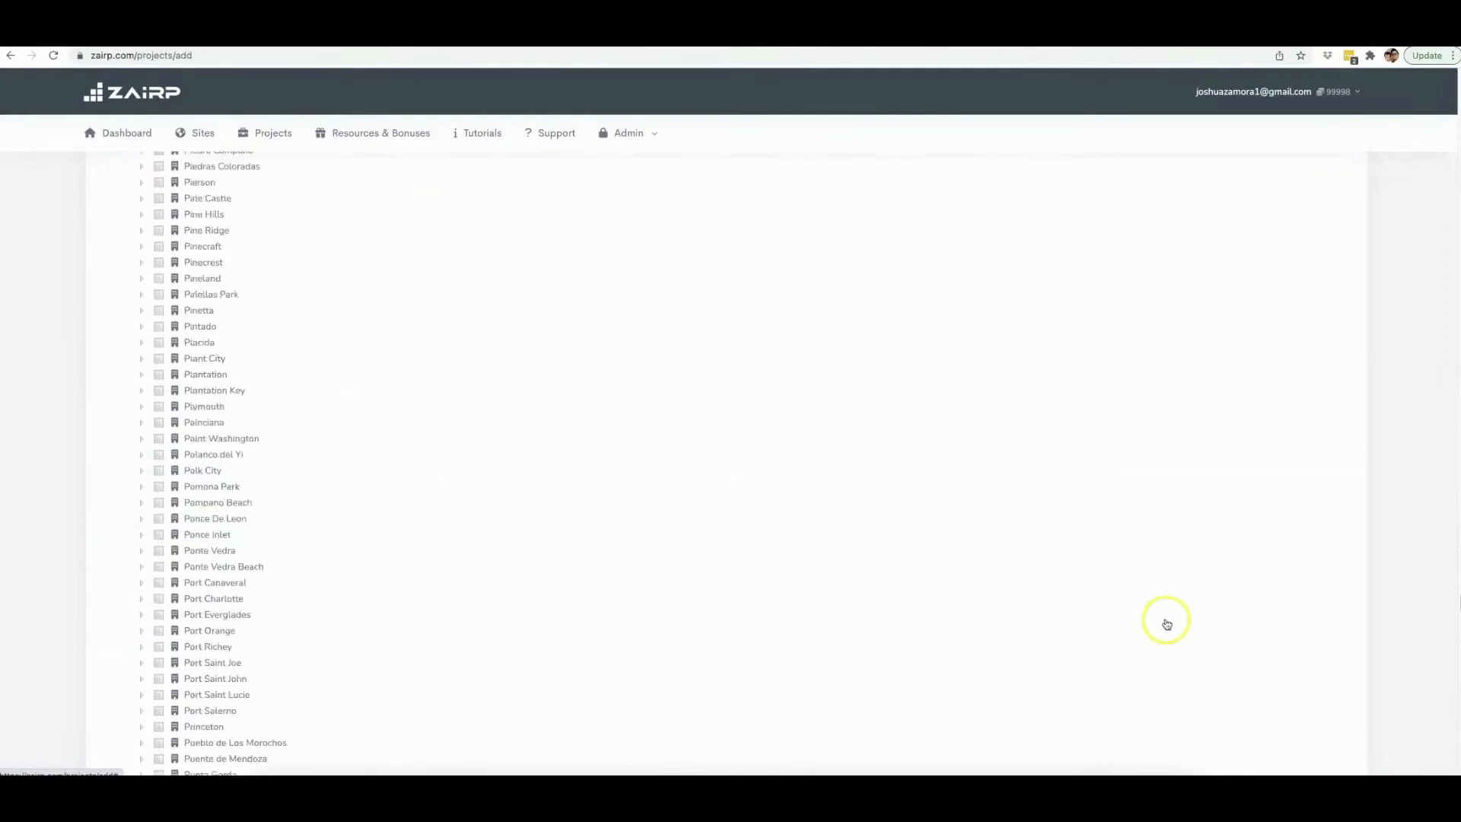
pyautogui.click(1336, 701)
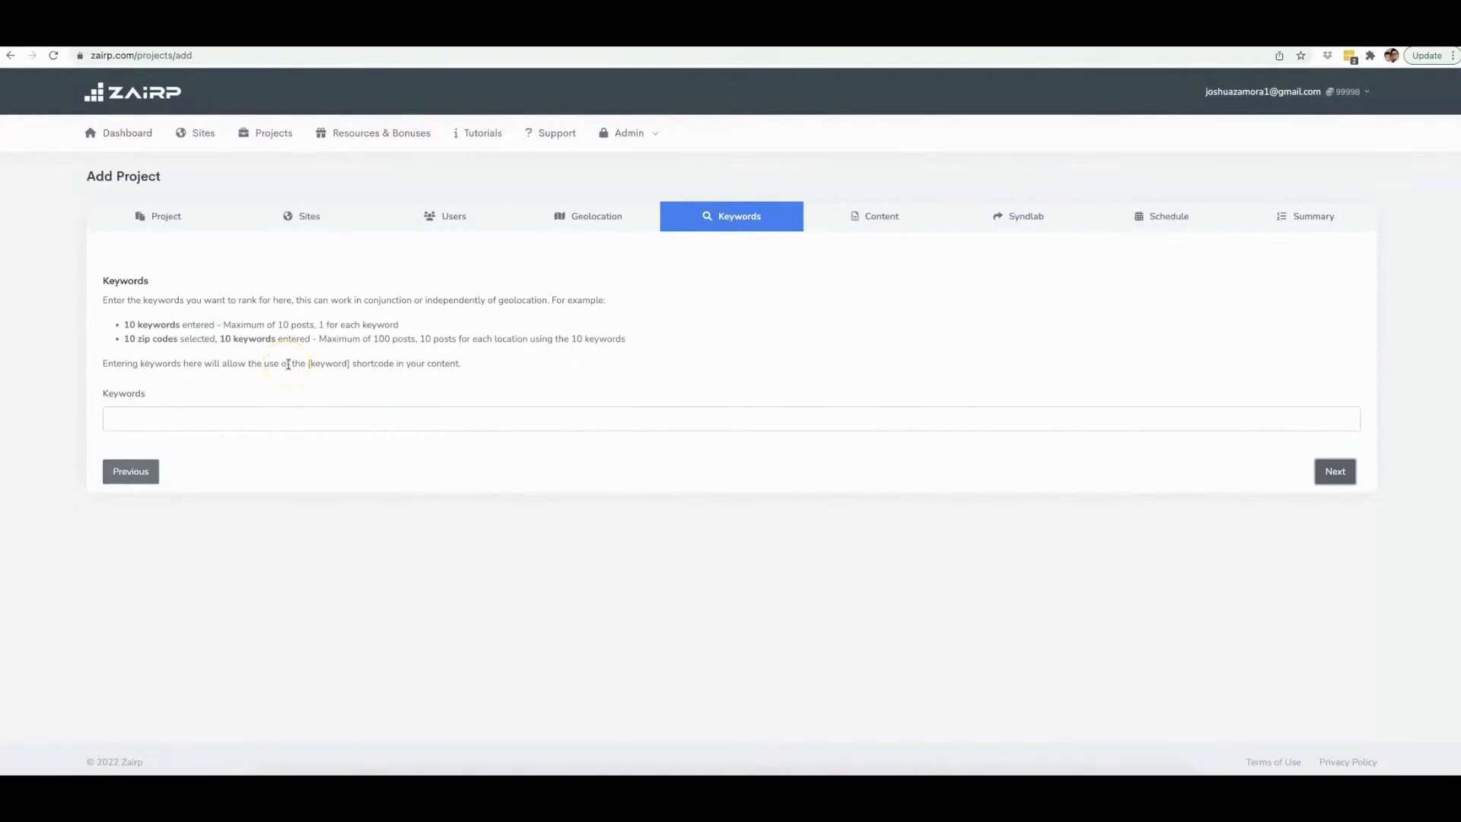
# Step: Add the keywords "Drone Repair" and "Drone Repair Expert" to the project
pyautogui.click(258, 414)
pyautogui.write('Drone REp')
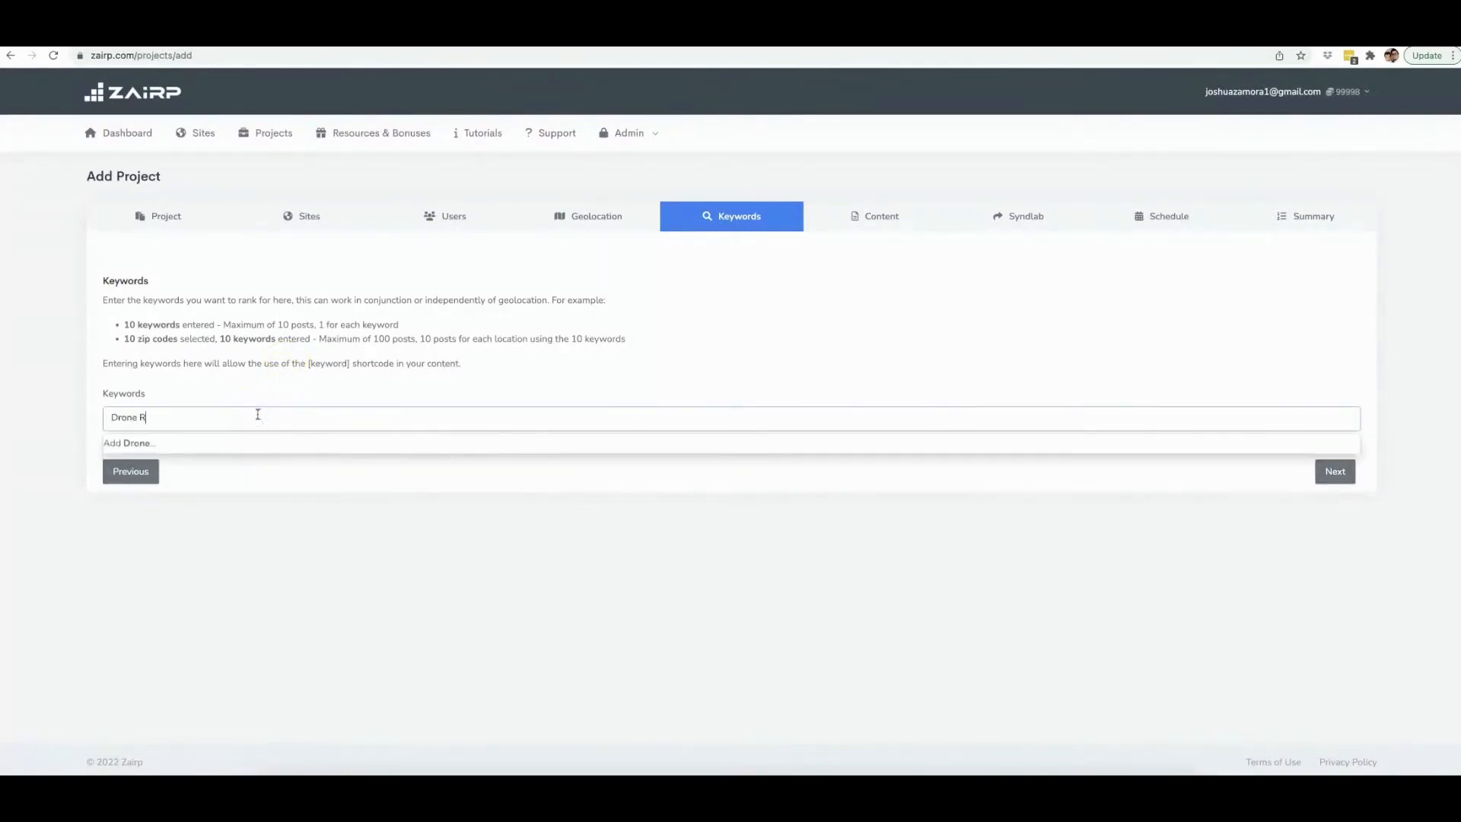
pyautogui.press('BackSpace')
pyautogui.press('BackSpace')
pyautogui.write('epair')
pyautogui.press('Return')
pyautogui.write('Drone Re')
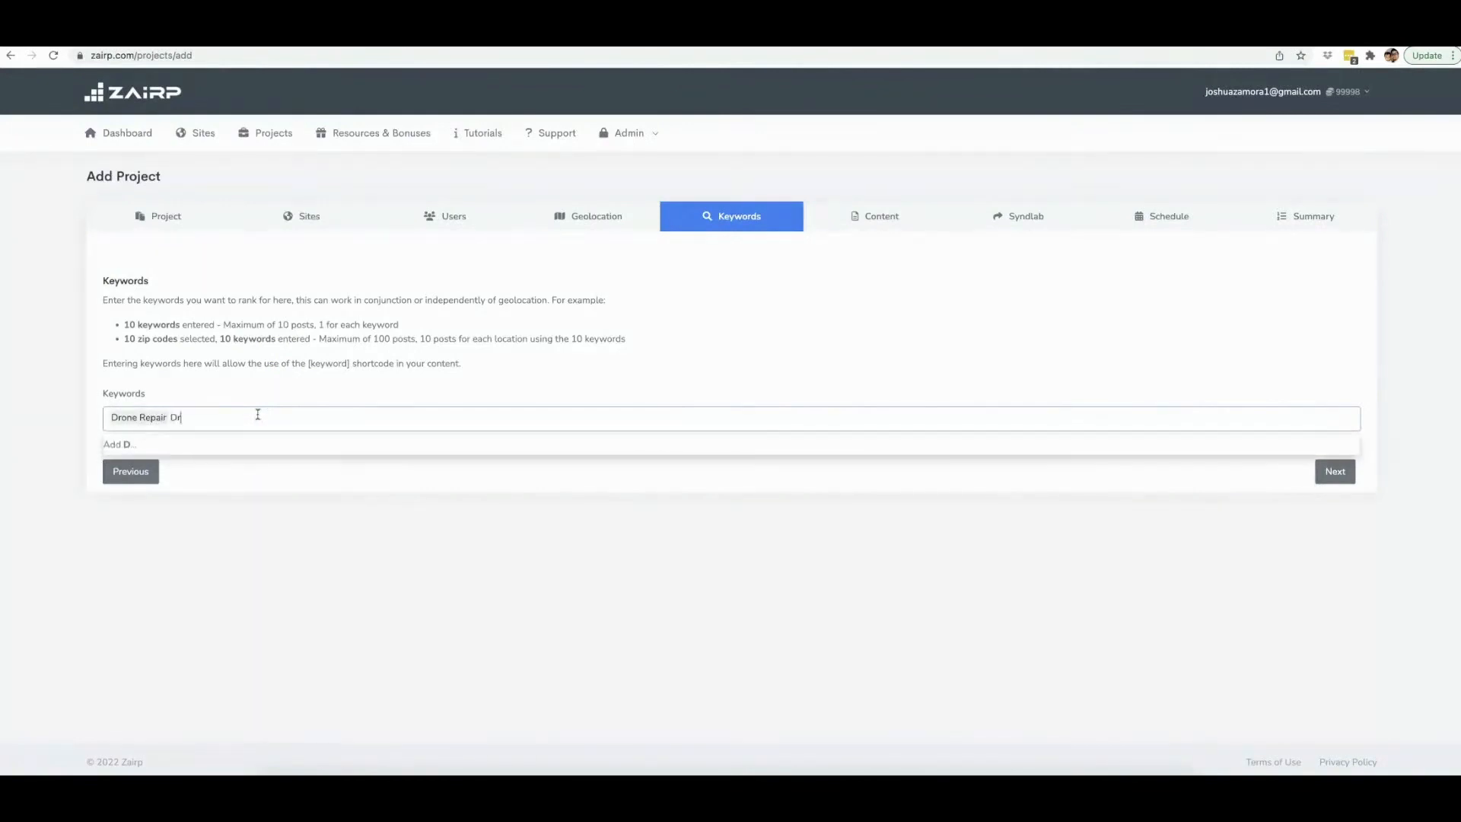
pyautogui.write('pair')
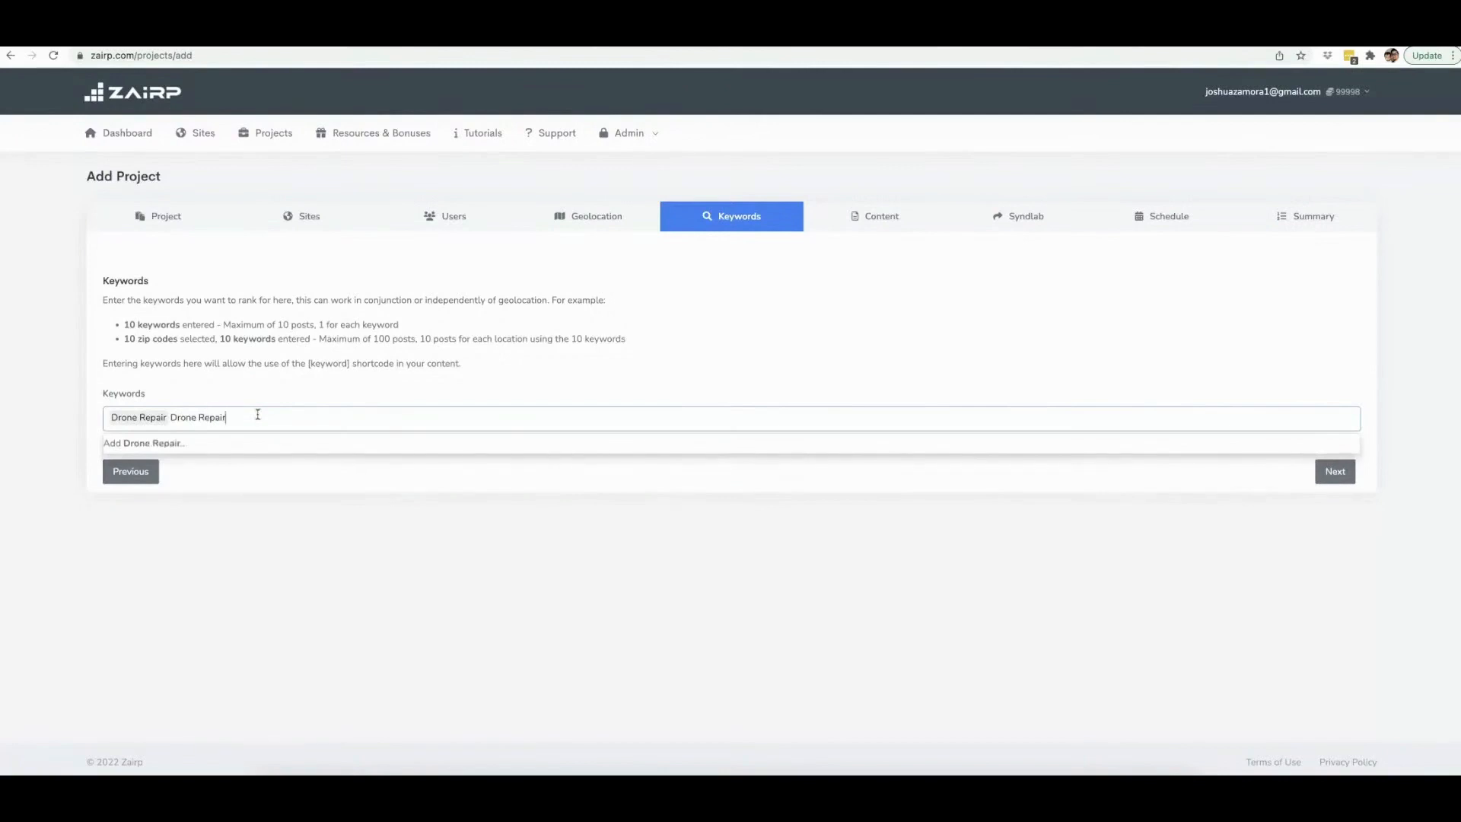
pyautogui.write(' Expert')
pyautogui.press('Return')
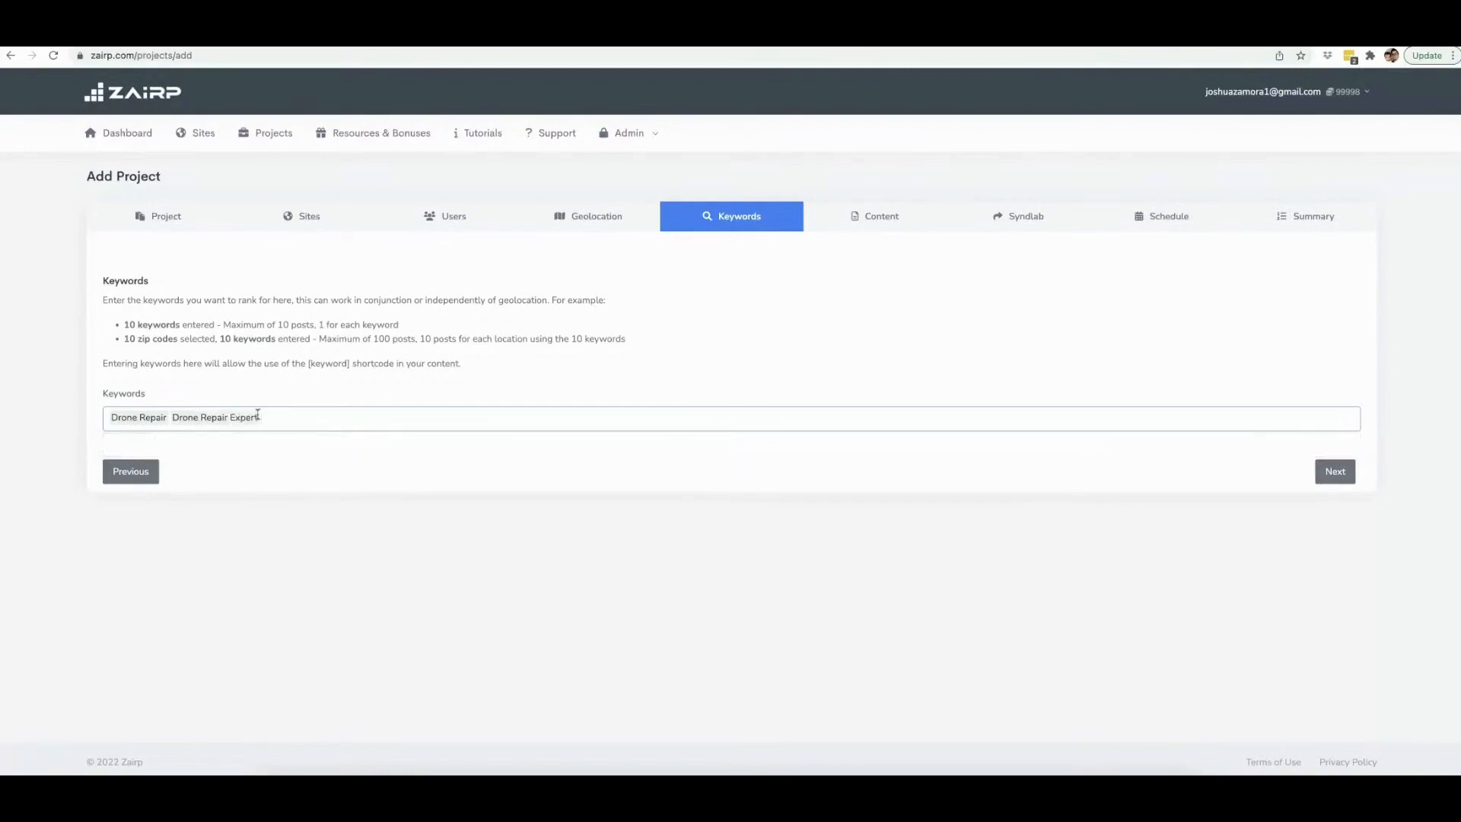
# Step: Add the keywords "Drone Repair Professional" and "Drone Repair Experts", and continue to the content settings
pyautogui.write('Drone Repair')
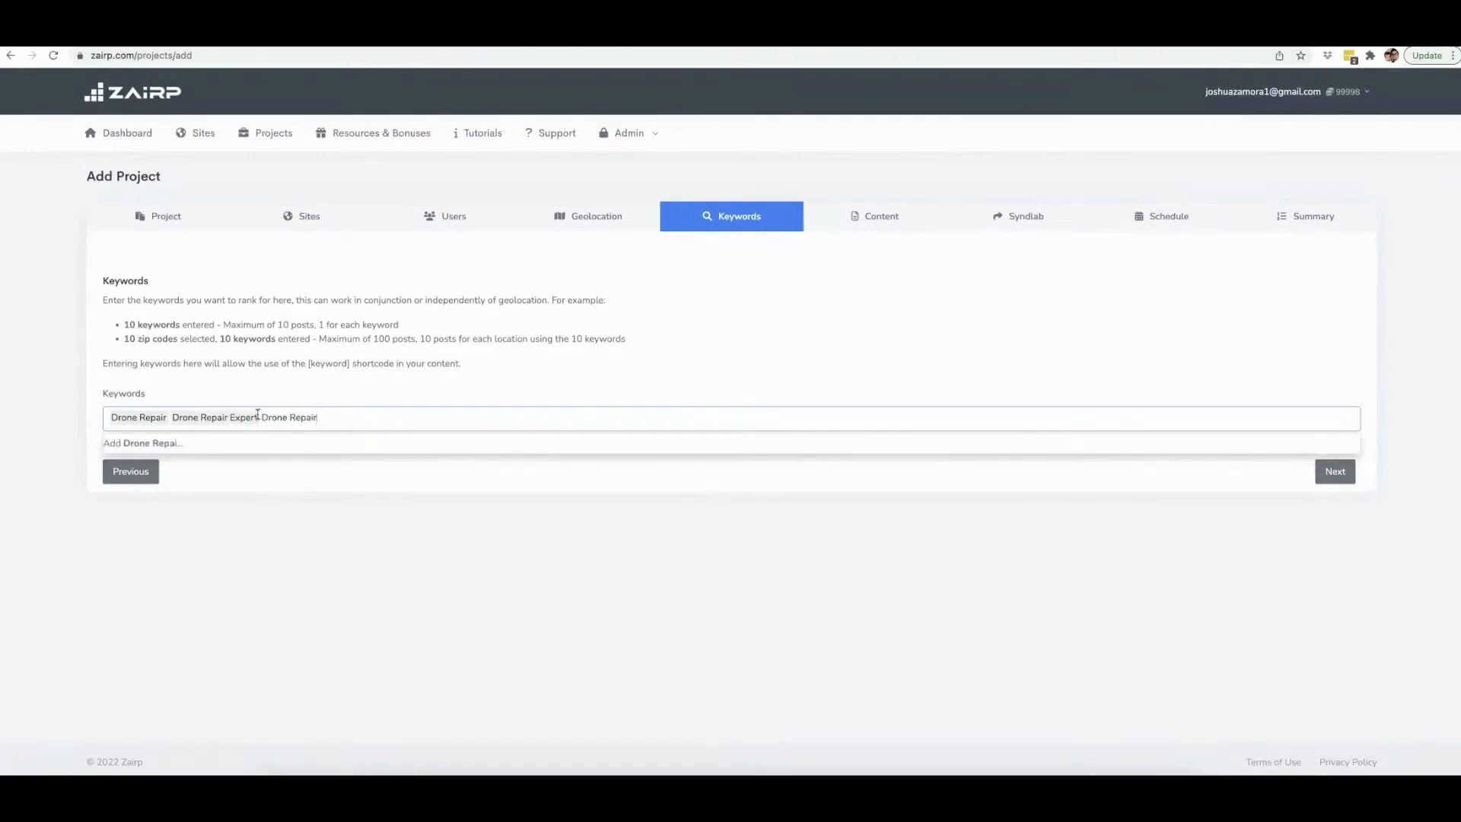
pyautogui.write(' Profesio')
pyautogui.write('ional')
pyautogui.press('Return')
pyautogui.write('Drone')
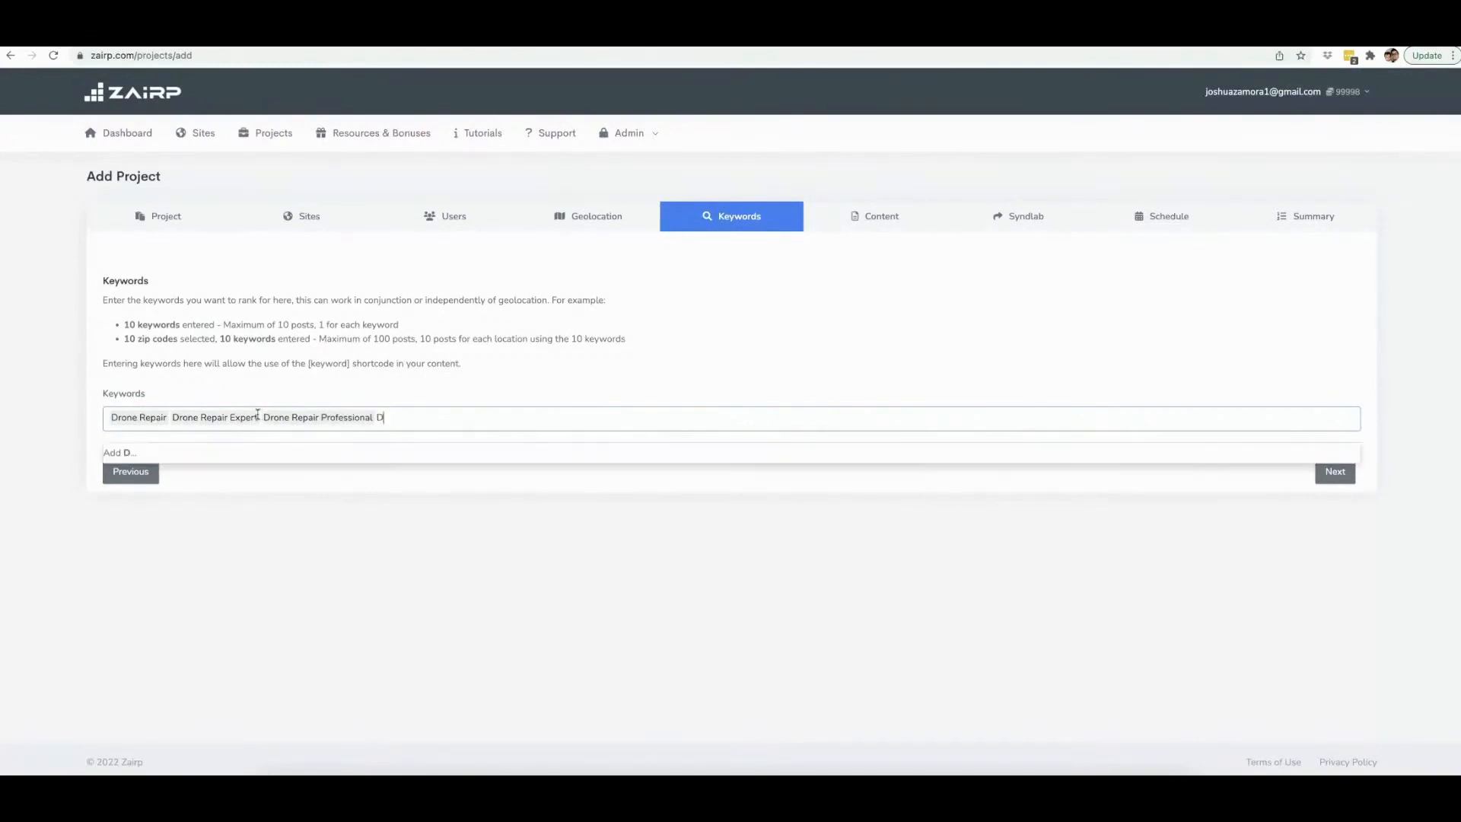
pyautogui.write(' Repair Experts')
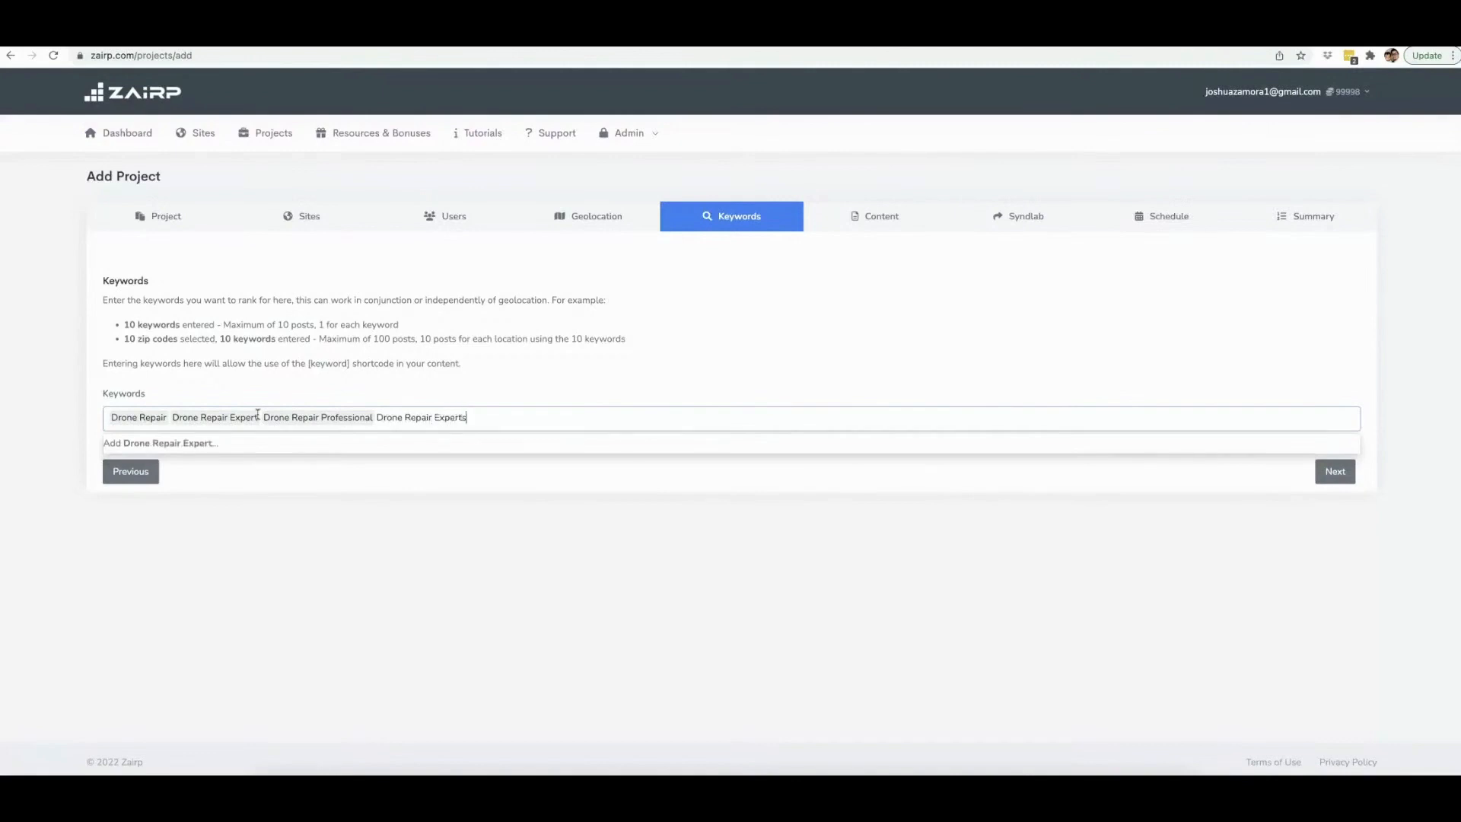
pyautogui.press('Return')
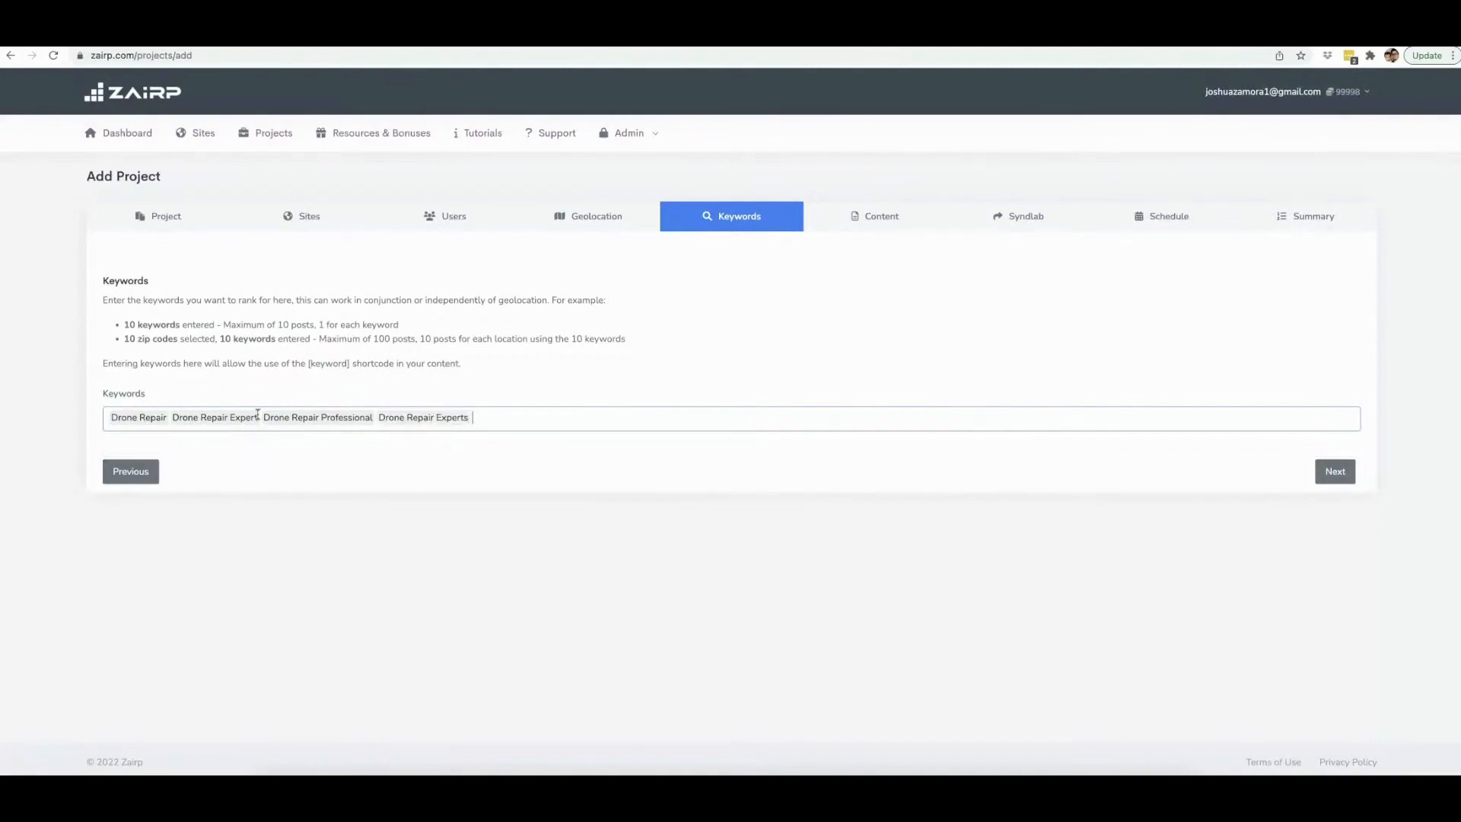
pyautogui.click(1323, 470)
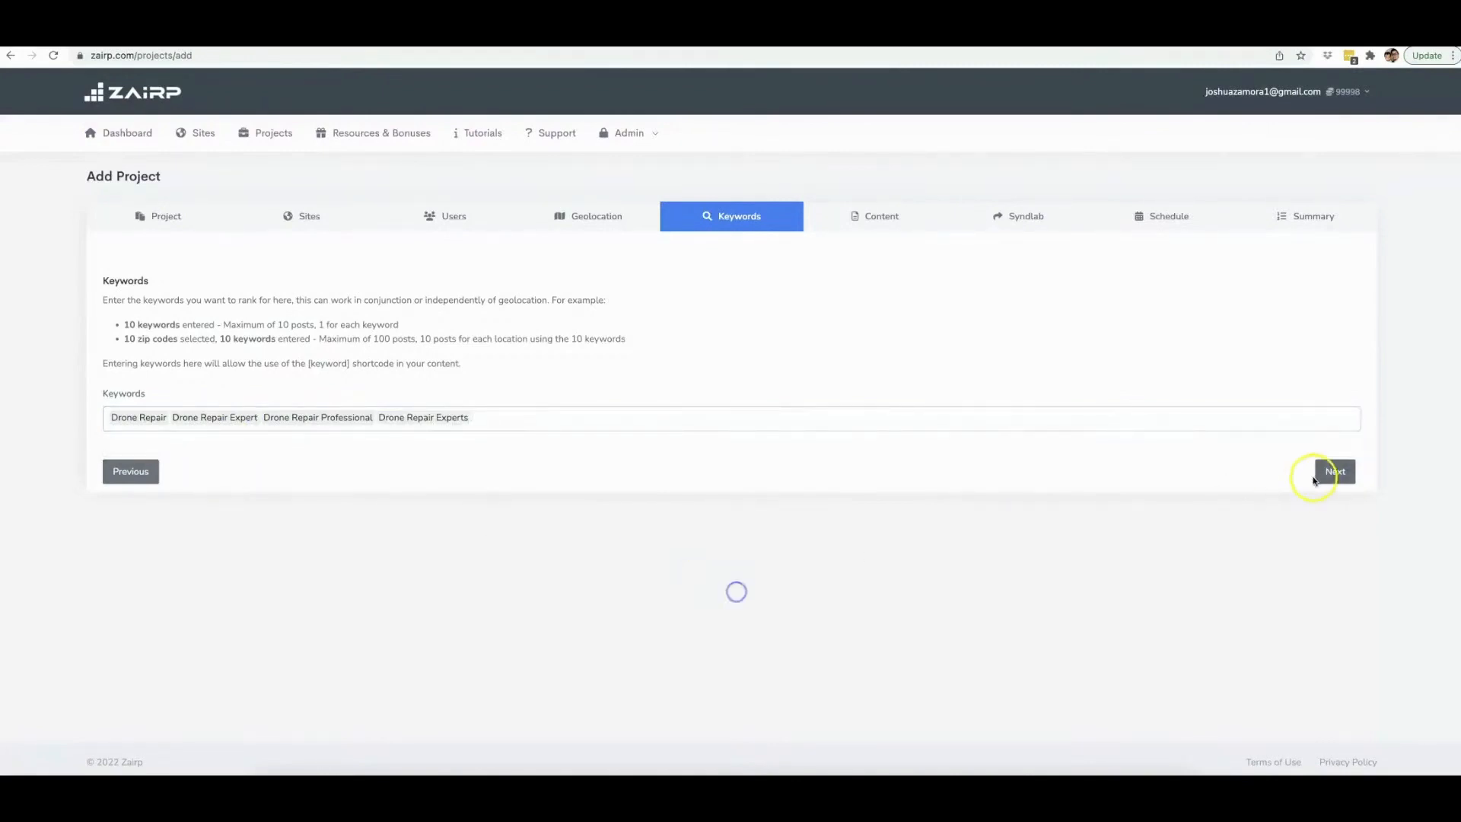
# Step: Review the project's content settings, open the AI content generator and keep its article language set to English
pyautogui.scroll(-1, 294, 449)
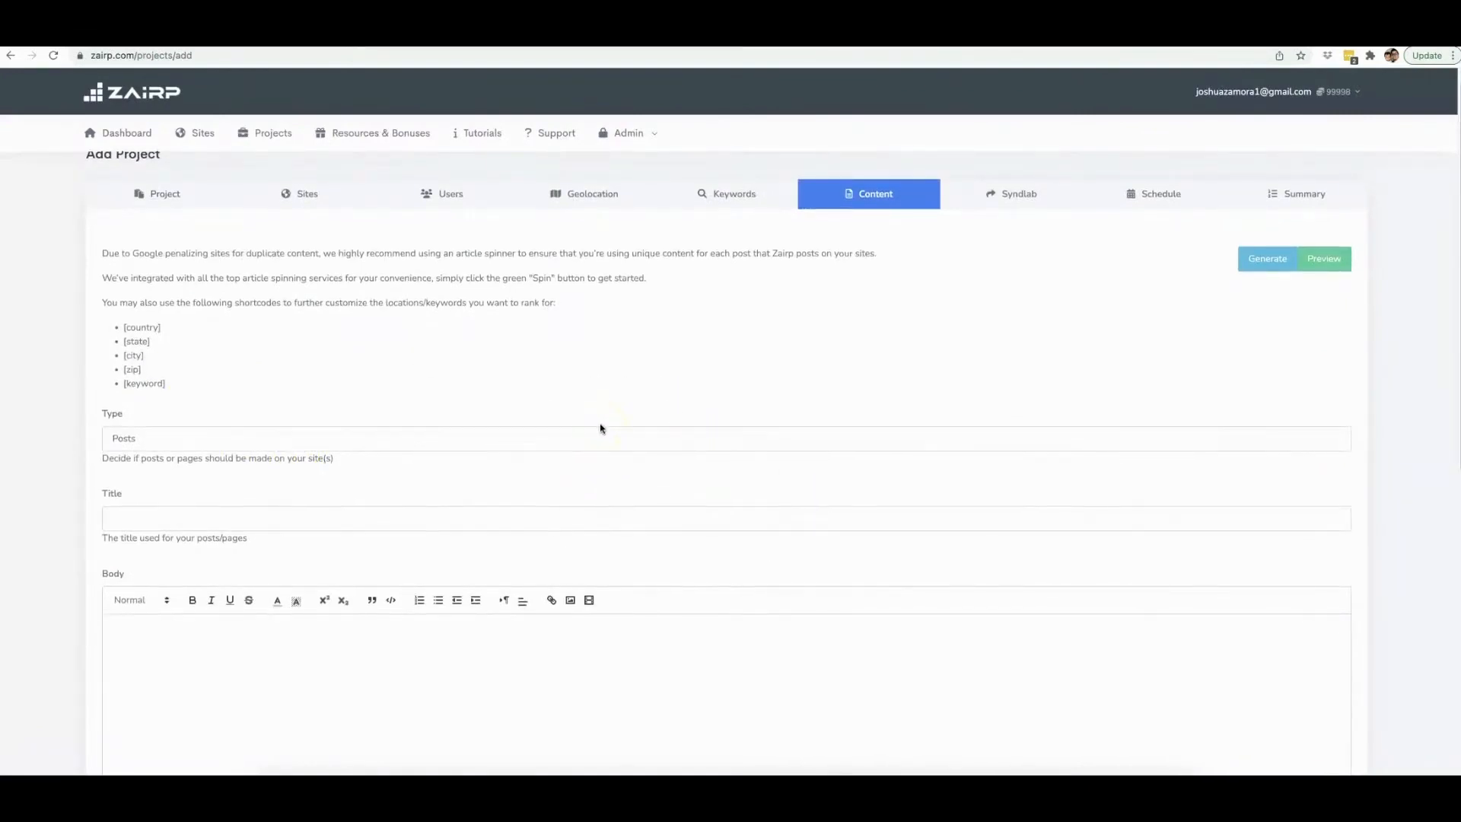
pyautogui.scroll(-3, 601, 429)
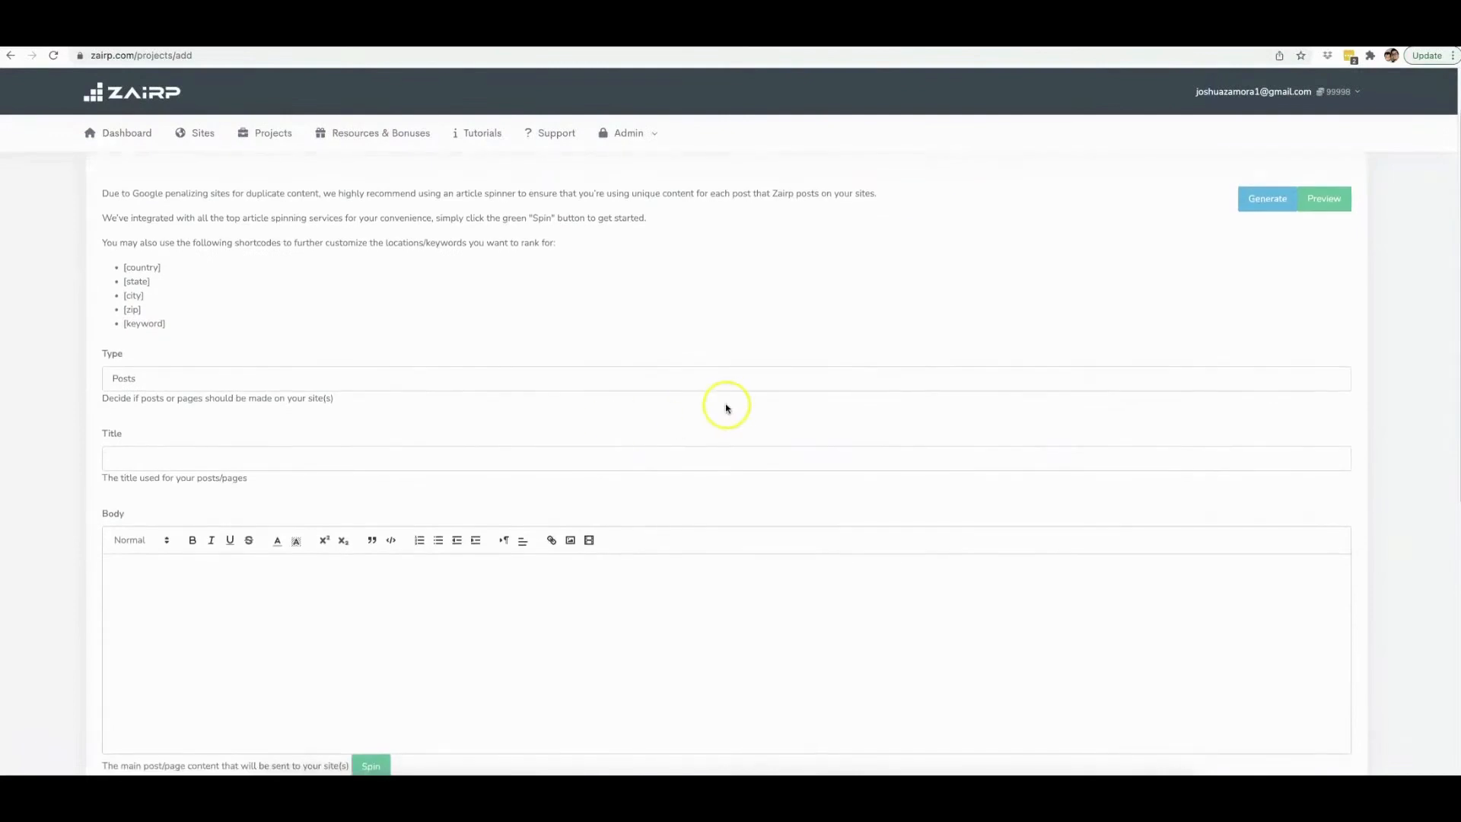
pyautogui.scroll(4, 734, 408)
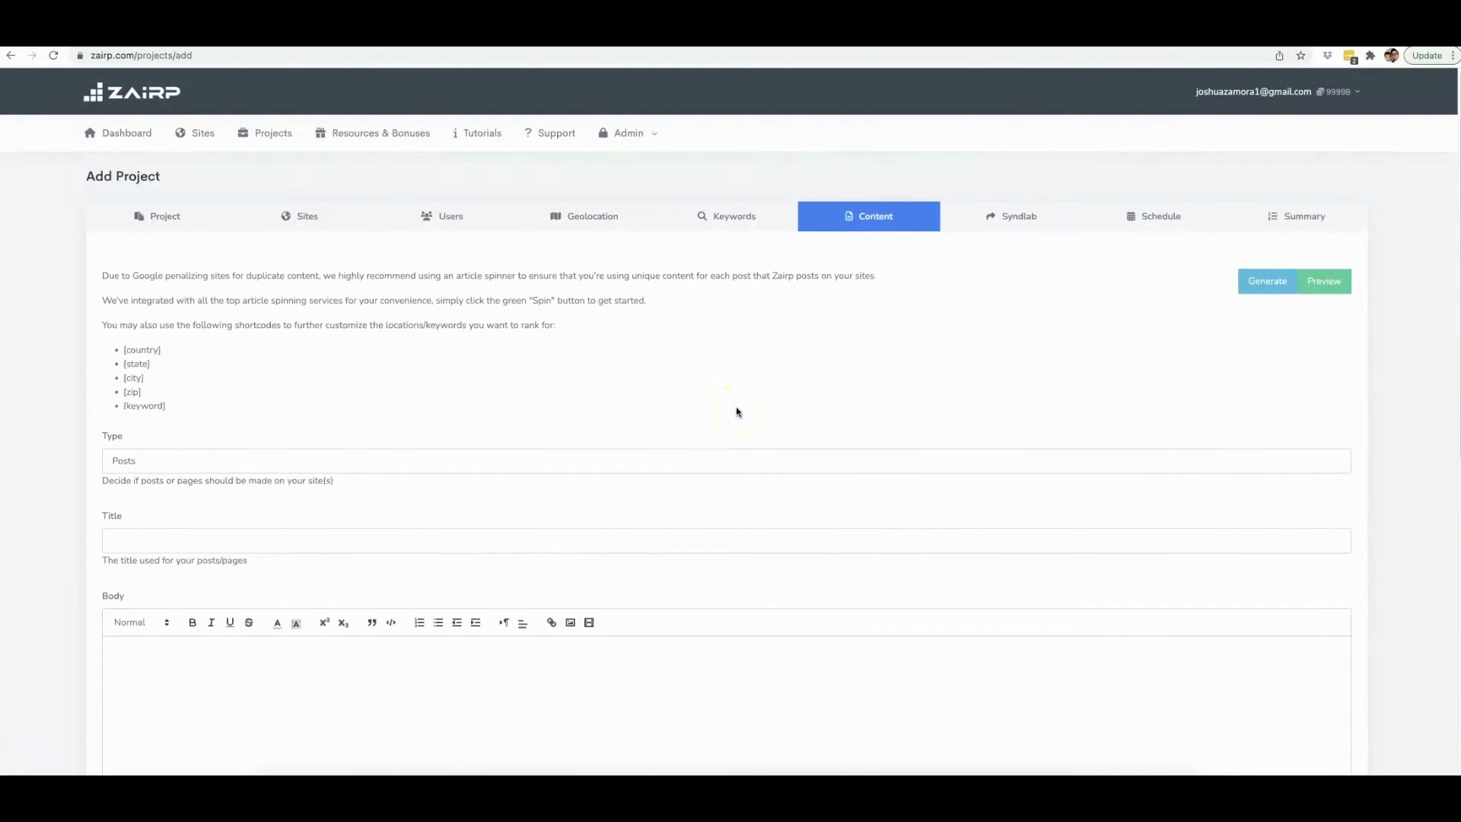
pyautogui.click(756, 396)
pyautogui.click(1264, 372)
pyautogui.click(1262, 286)
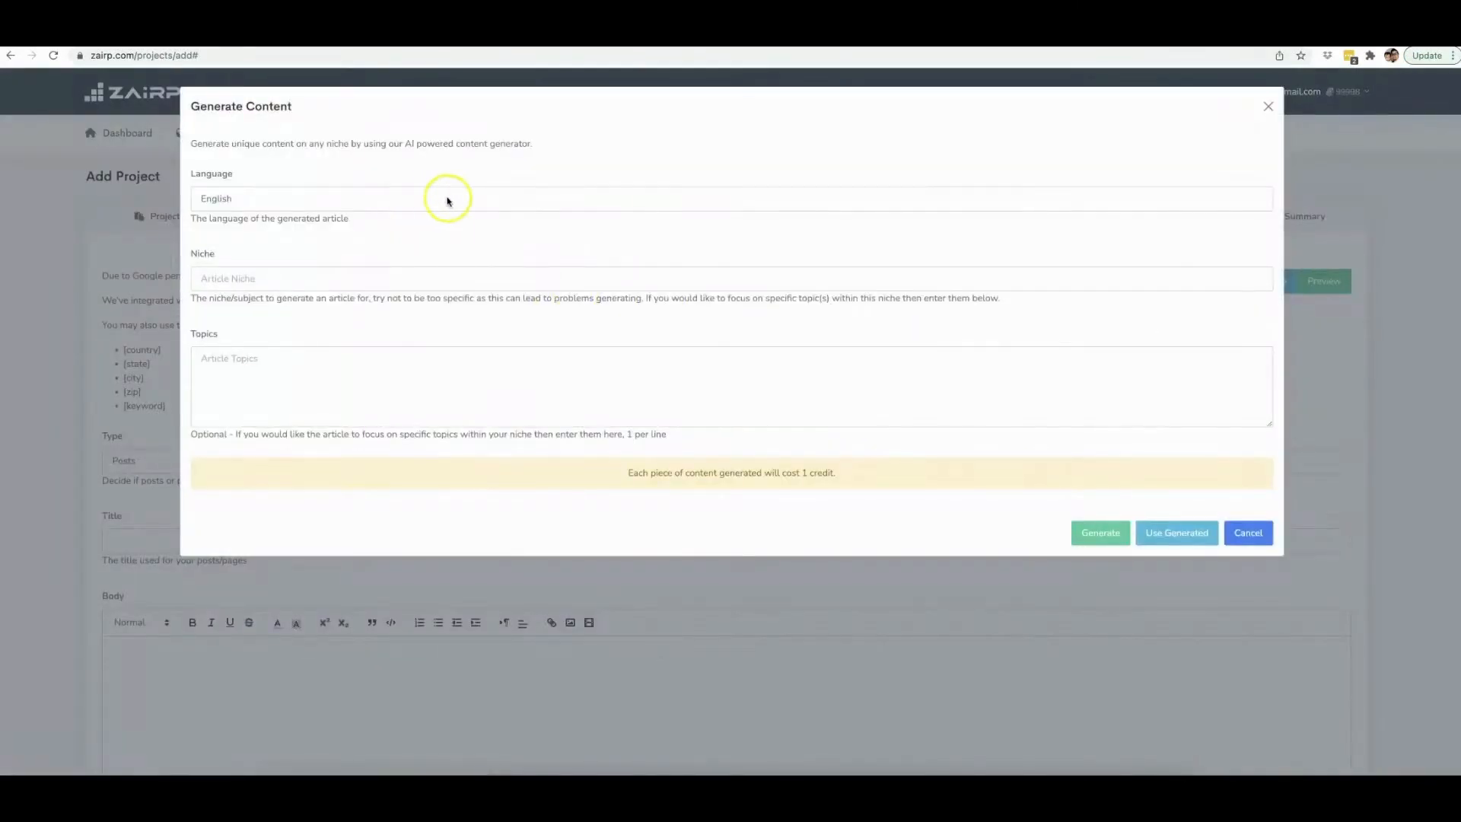
pyautogui.click(312, 199)
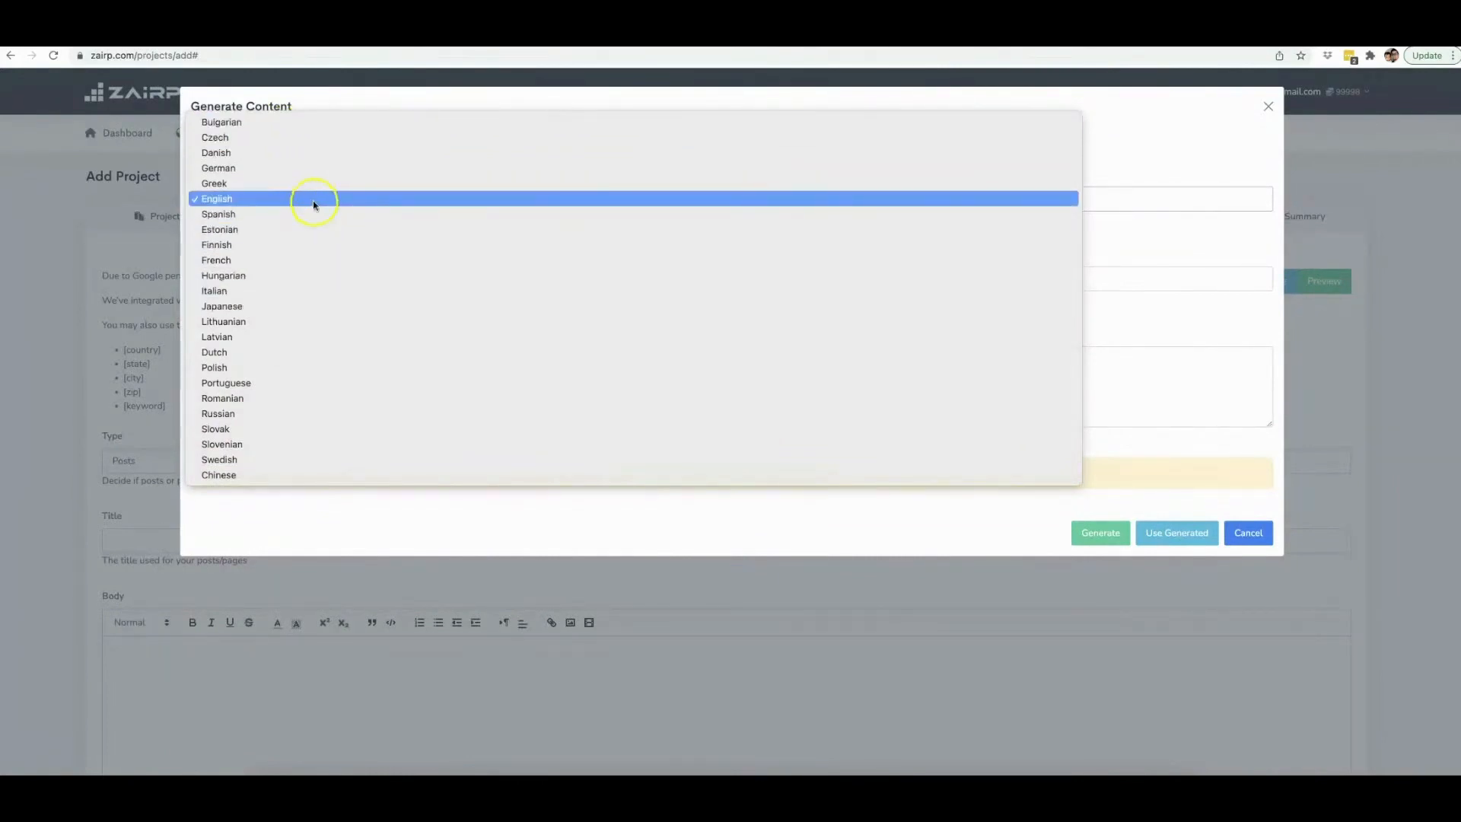
pyautogui.click(276, 200)
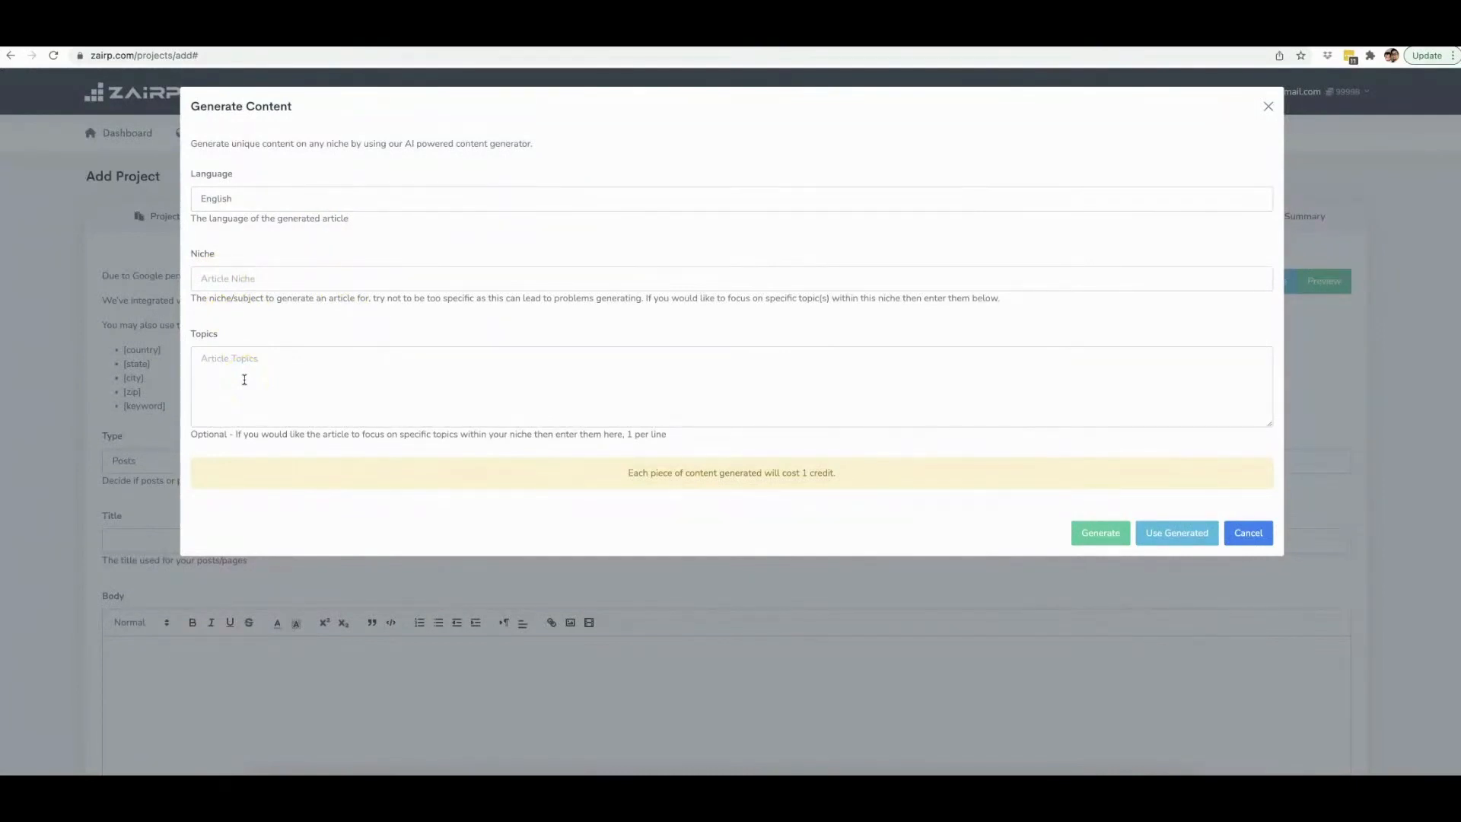
# Step: Generate an AI article for the niche "Weight loss" with the topics "how to lose weight in your belly" and "what are the best excercises"
pyautogui.click(245, 278)
pyautogui.write('Weight loss')
pyautogui.click(288, 382)
pyautogui.write('how to lose weight in your belly')
pyautogui.press('Return')
pyautogui.write('what are the best excercises')
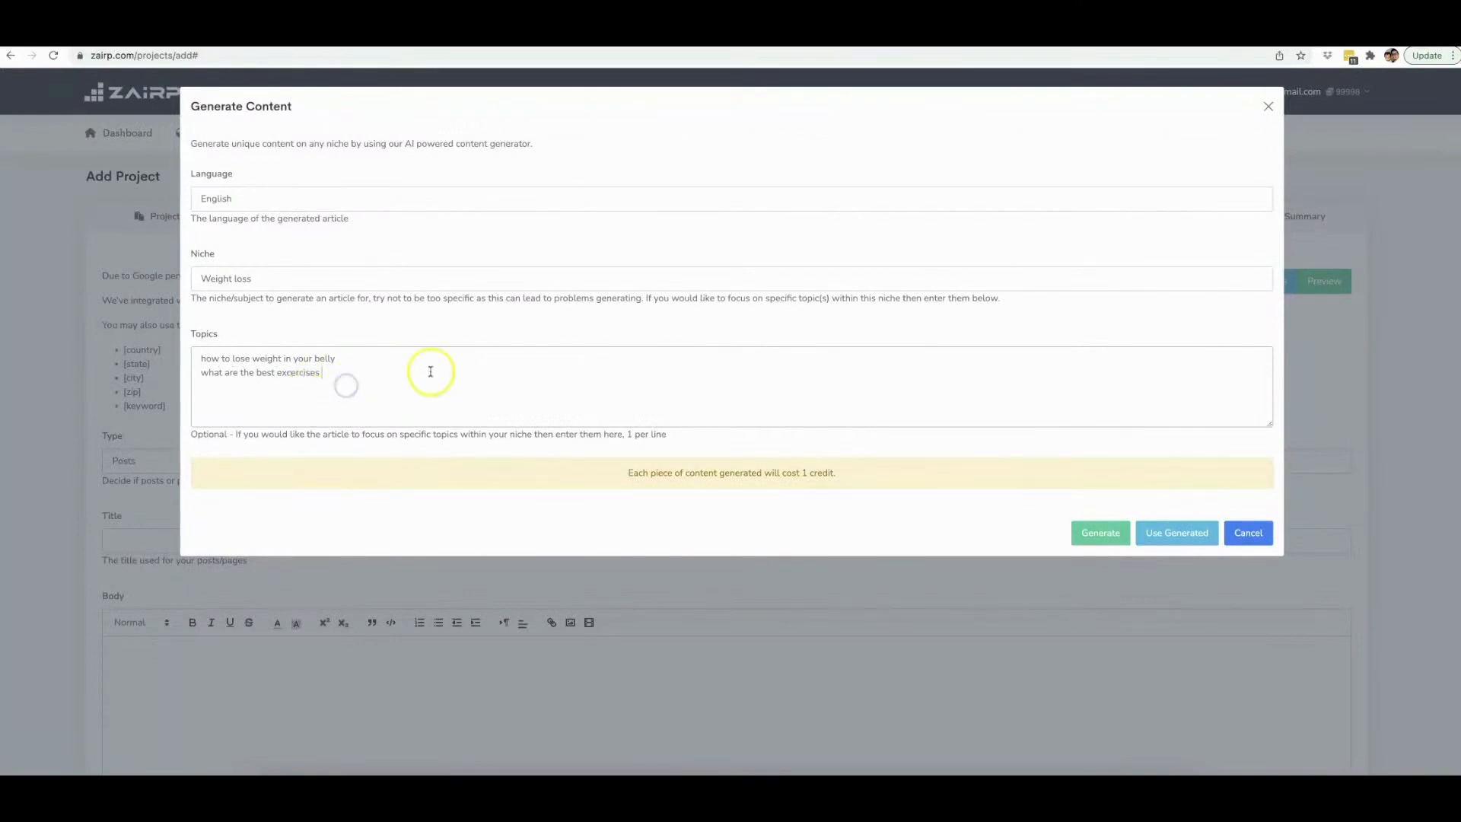
pyautogui.click(1107, 532)
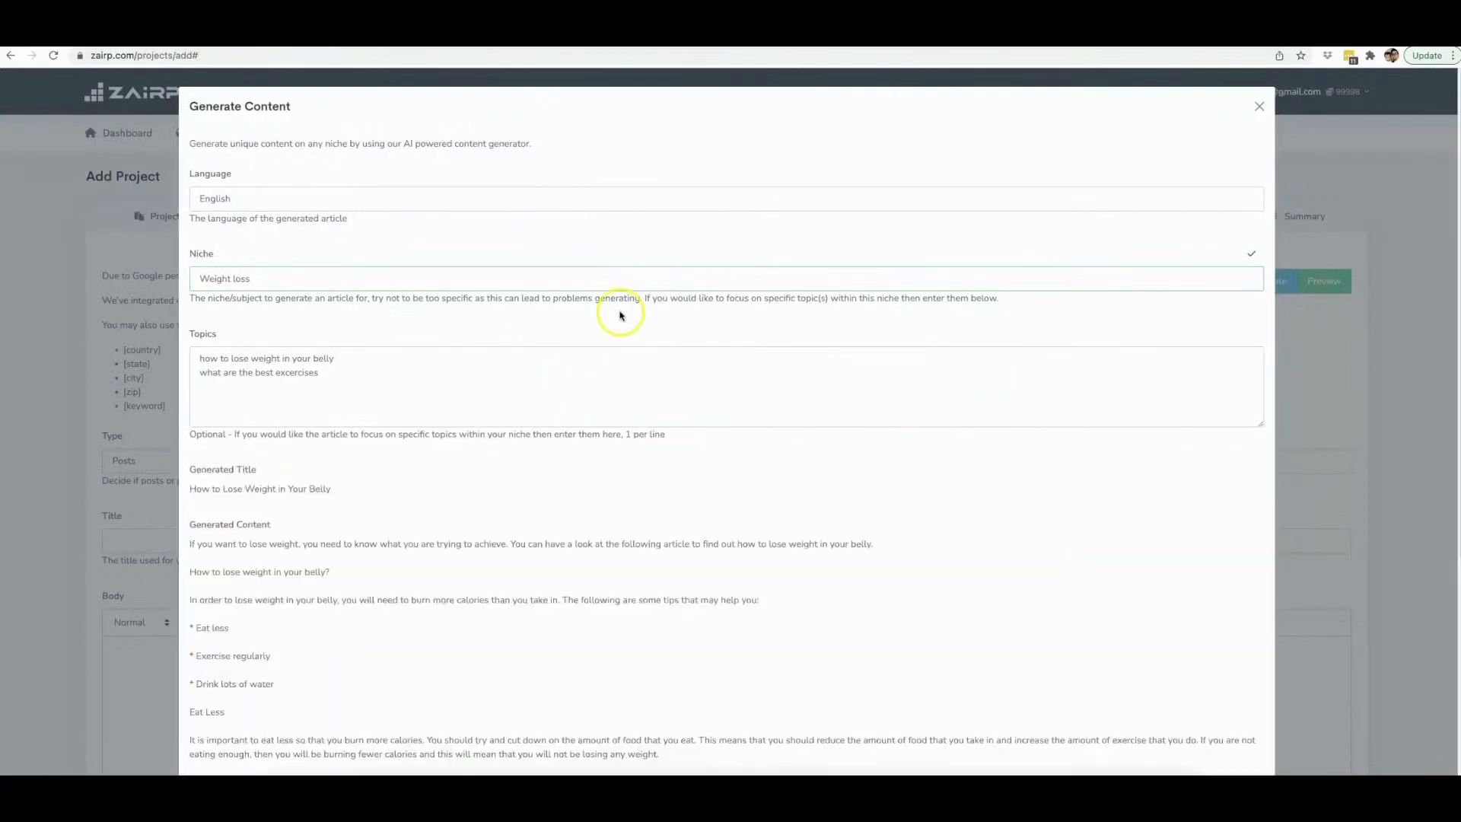
# Step: Examine the generated article's title, opening text, section headings and tags
pyautogui.scroll(-3, 522, 349)
pyautogui.scroll(-7, 456, 426)
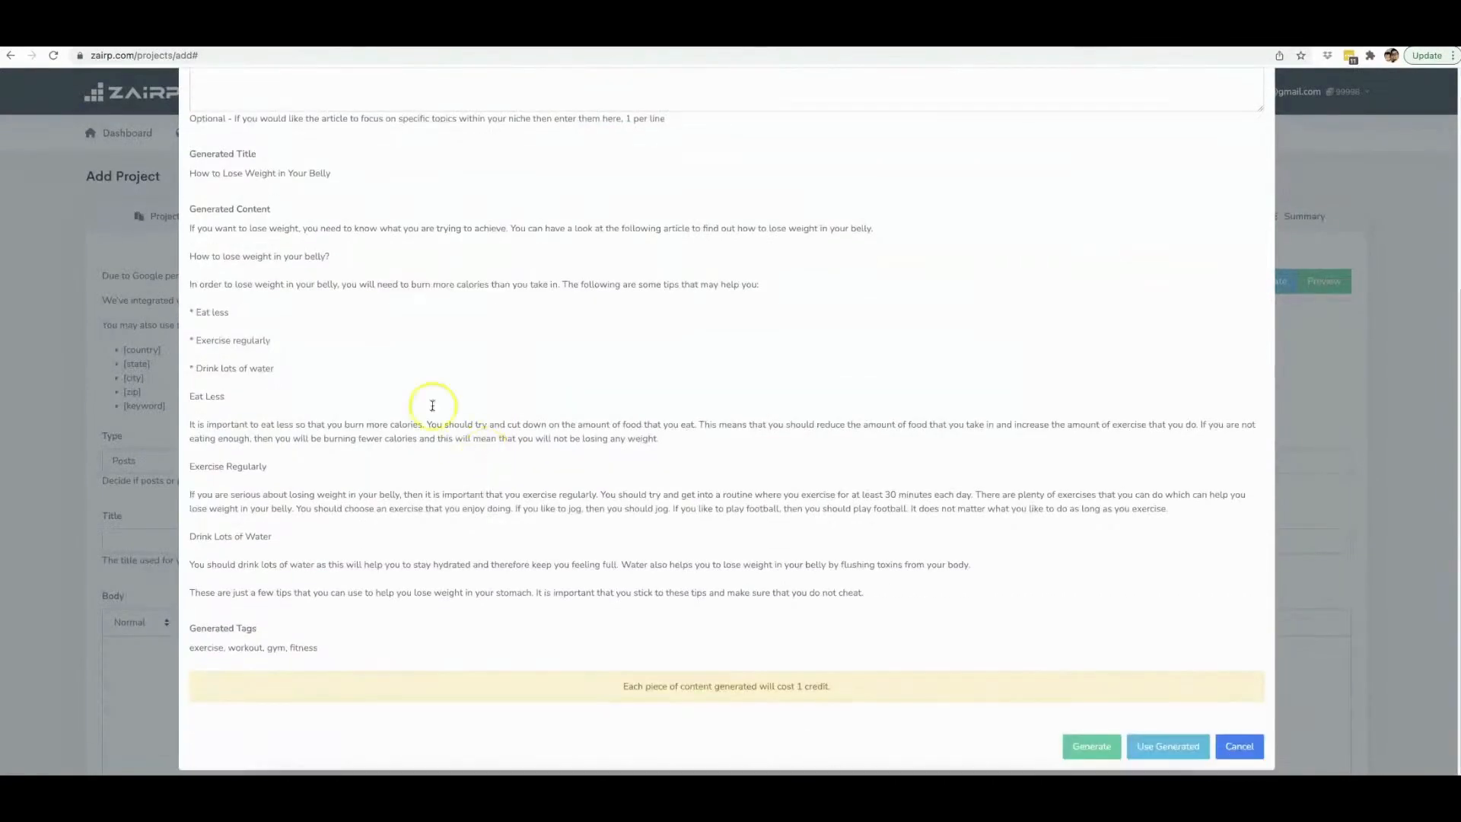
pyautogui.scroll(6, 380, 320)
pyautogui.scroll(-1, 388, 334)
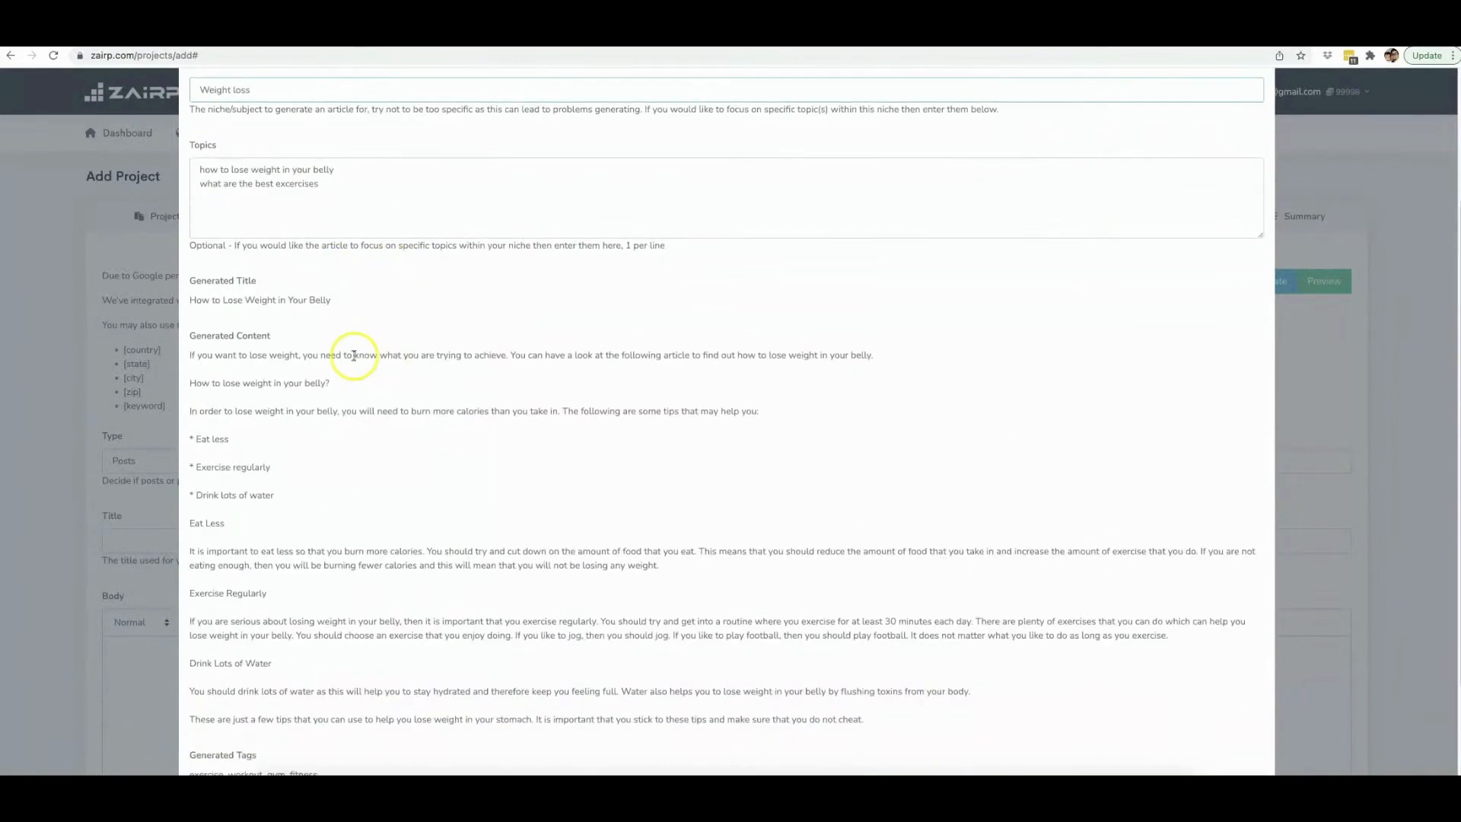
pyautogui.scroll(-1, 351, 354)
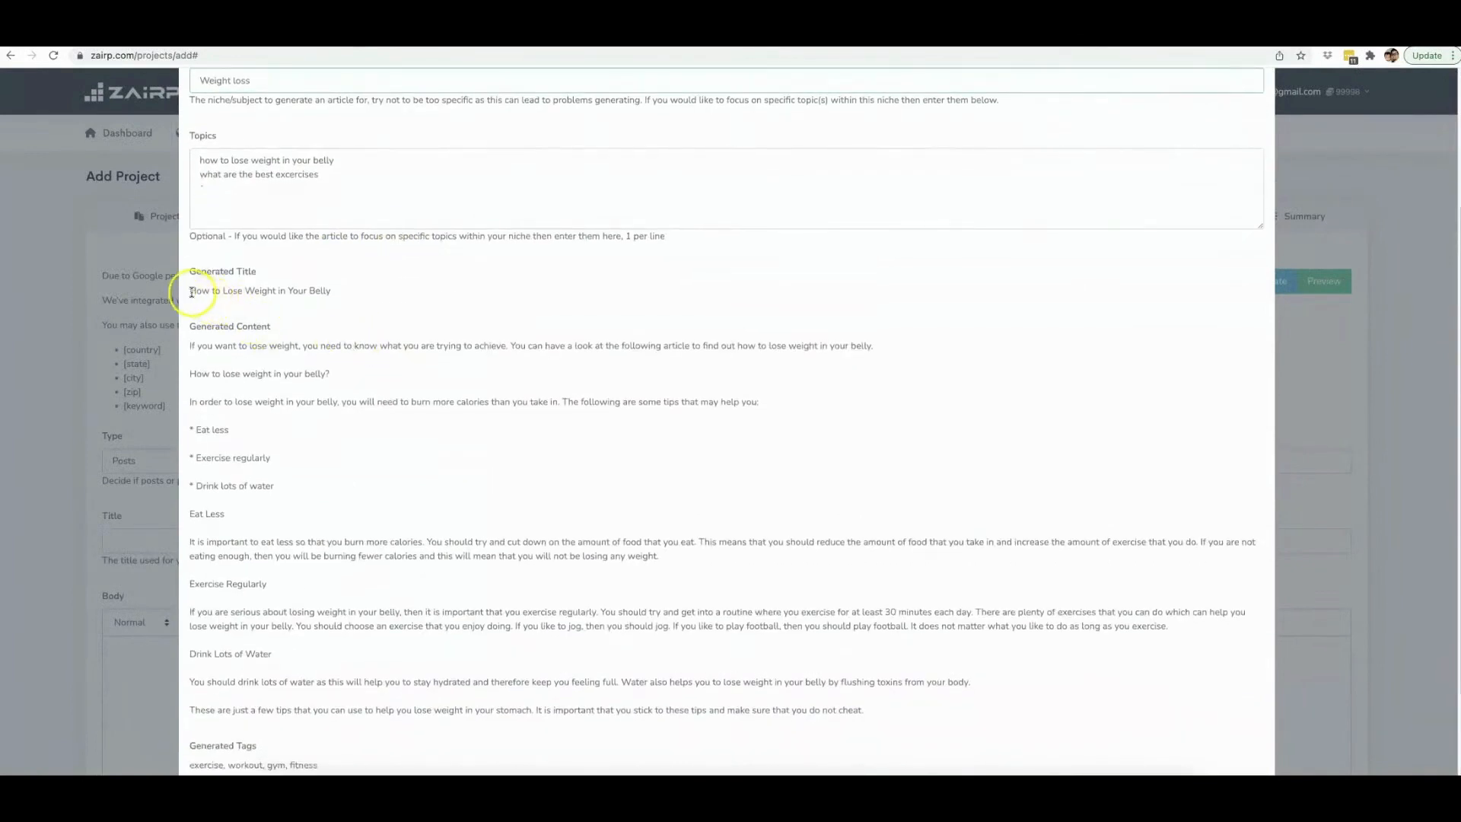
pyautogui.moveTo(191, 291); pyautogui.dragTo(331, 291)
pyautogui.click(331, 291)
pyautogui.scroll(-2, 304, 365)
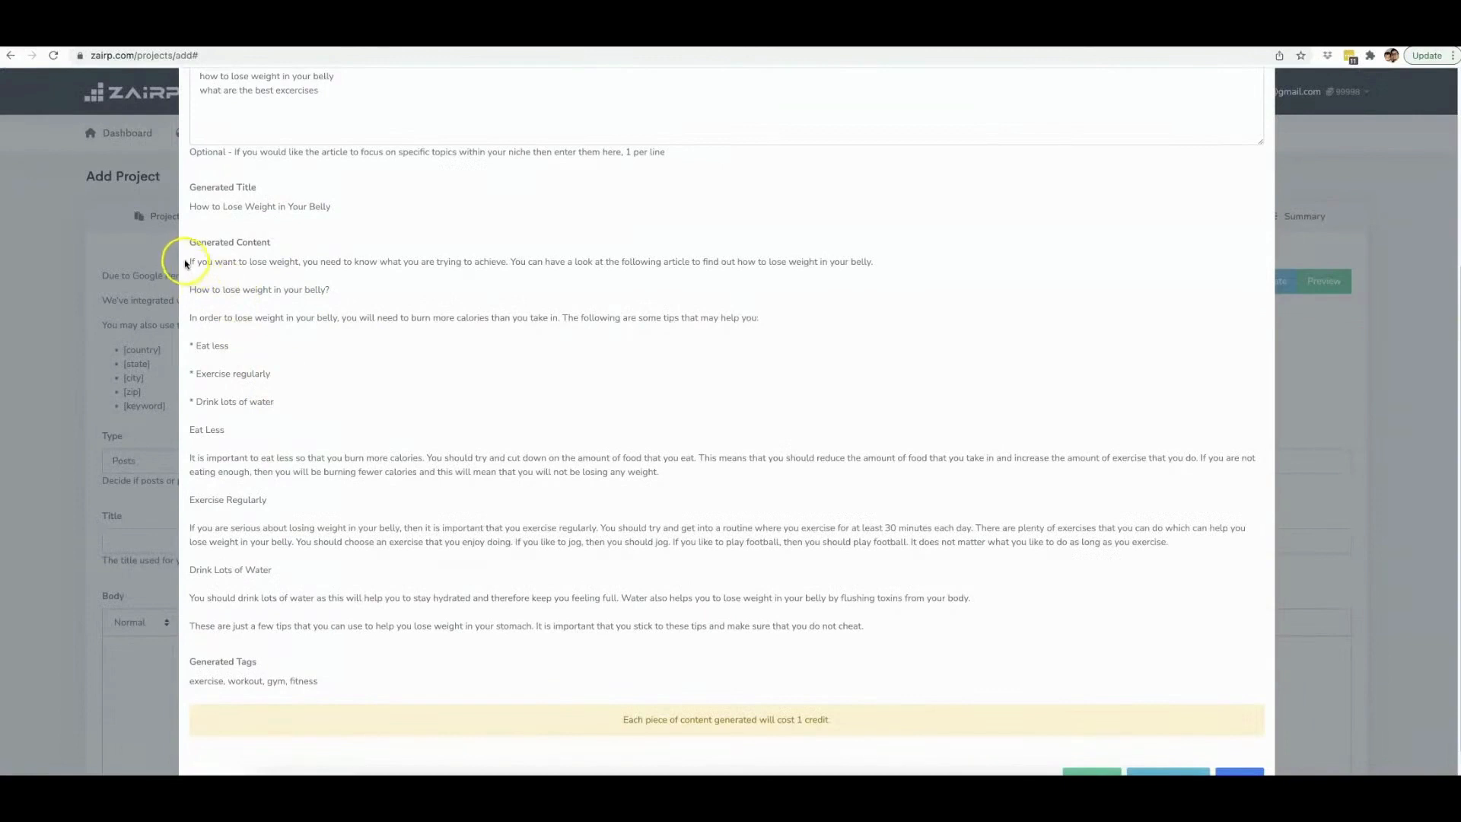
pyautogui.click(210, 261)
pyautogui.moveTo(210, 261); pyautogui.dragTo(283, 261)
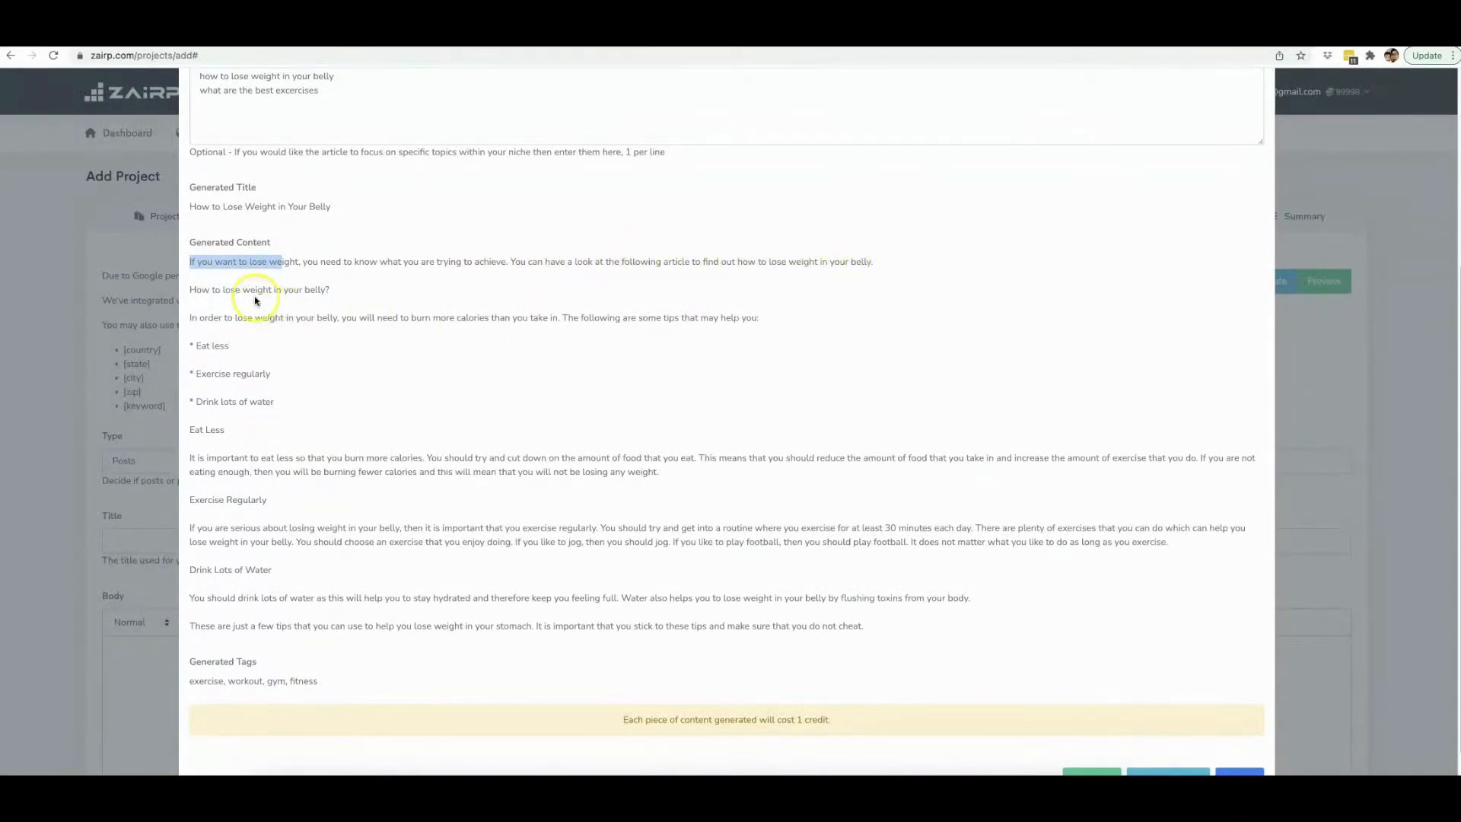
pyautogui.moveTo(189, 290); pyautogui.dragTo(328, 290)
pyautogui.click(331, 290)
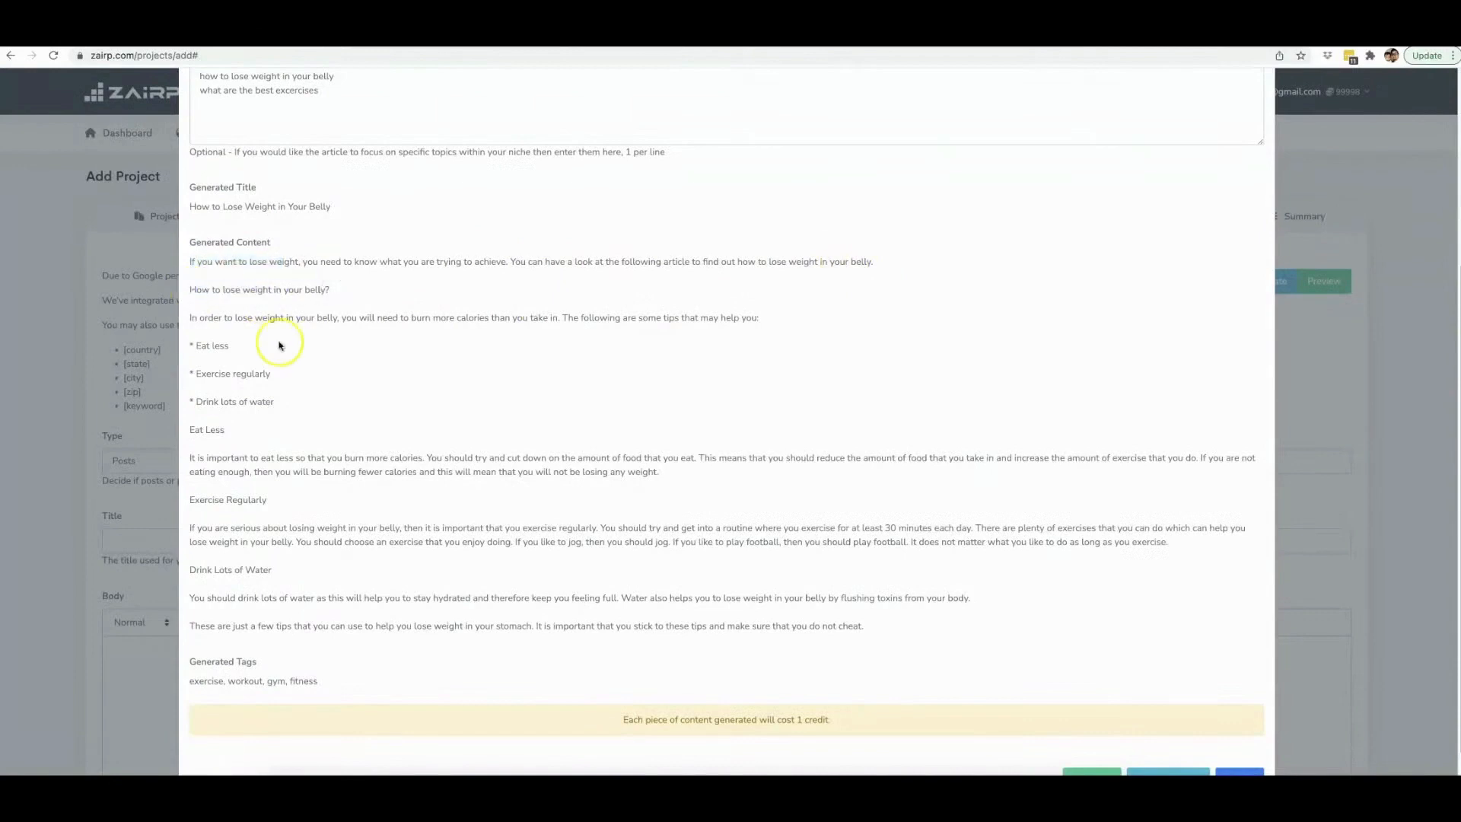
# Step: Use the generated article to fill in the project's title, body and tags
pyautogui.scroll(-1, 1032, 421)
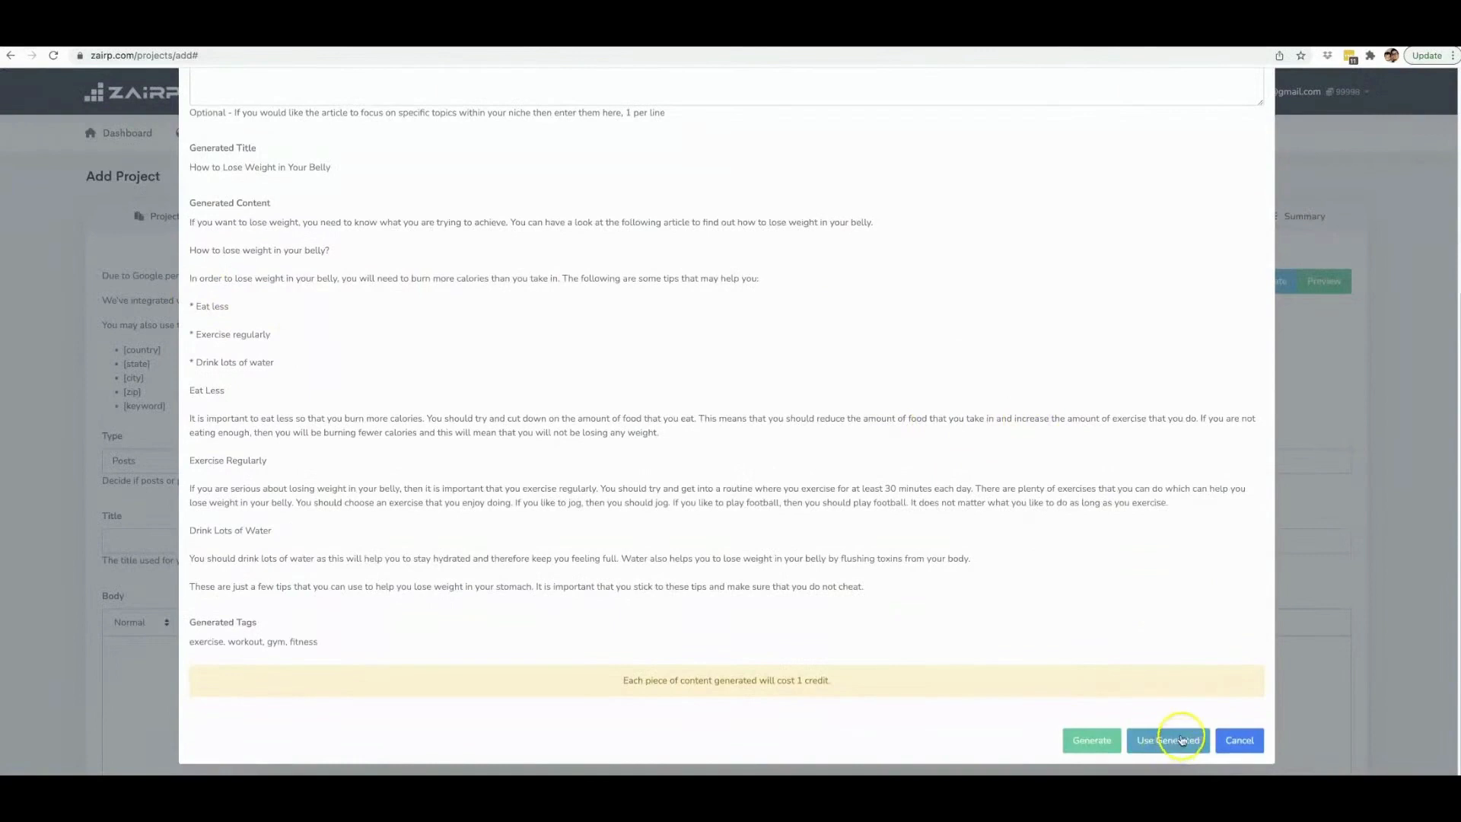
pyautogui.click(1182, 740)
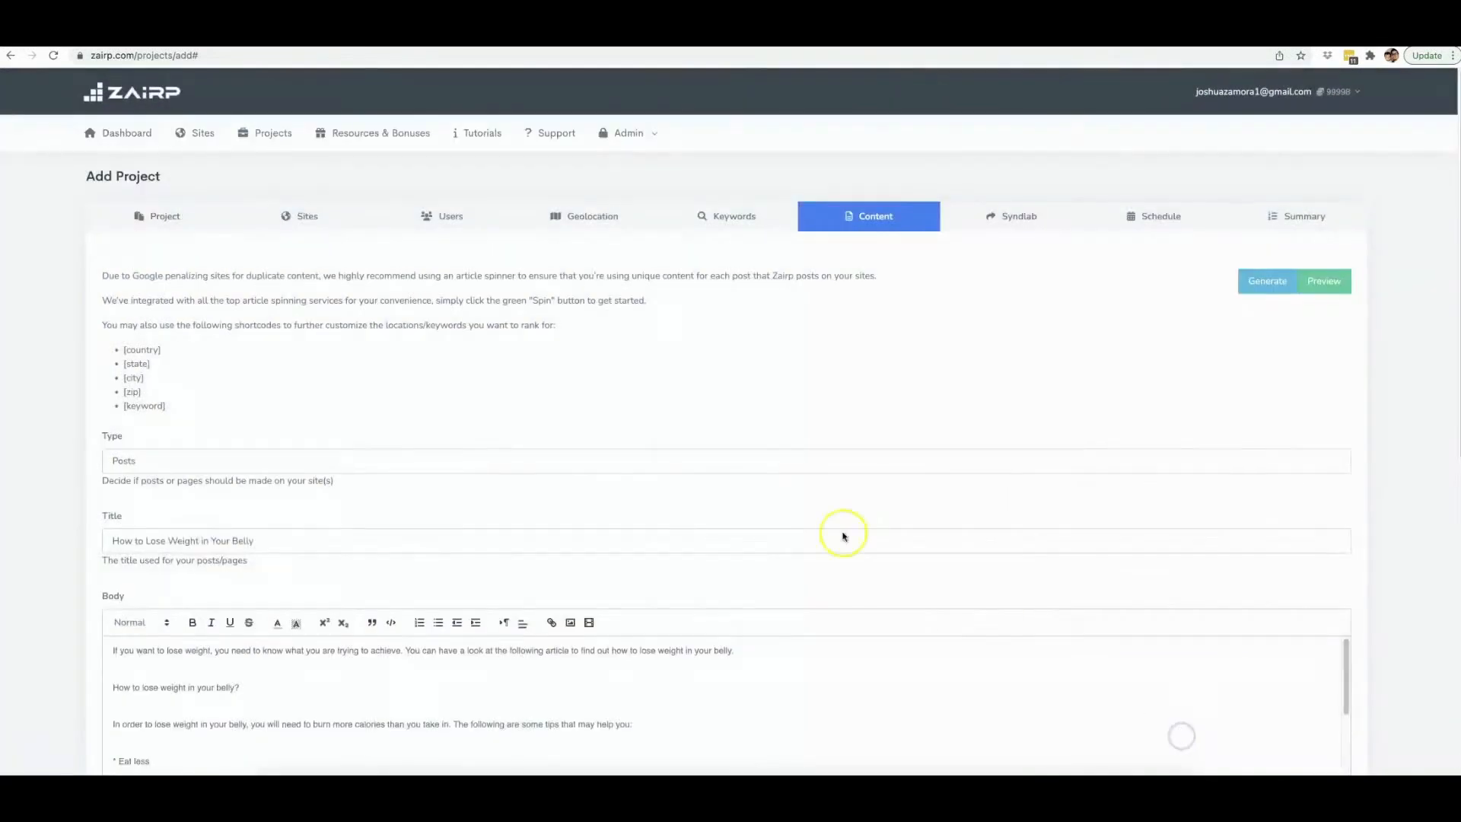
pyautogui.scroll(-2, 685, 455)
# Step: Open the content spinner for the article body, examine its spinning services, account fields and spin options, and close it
pyautogui.scroll(-2, 686, 455)
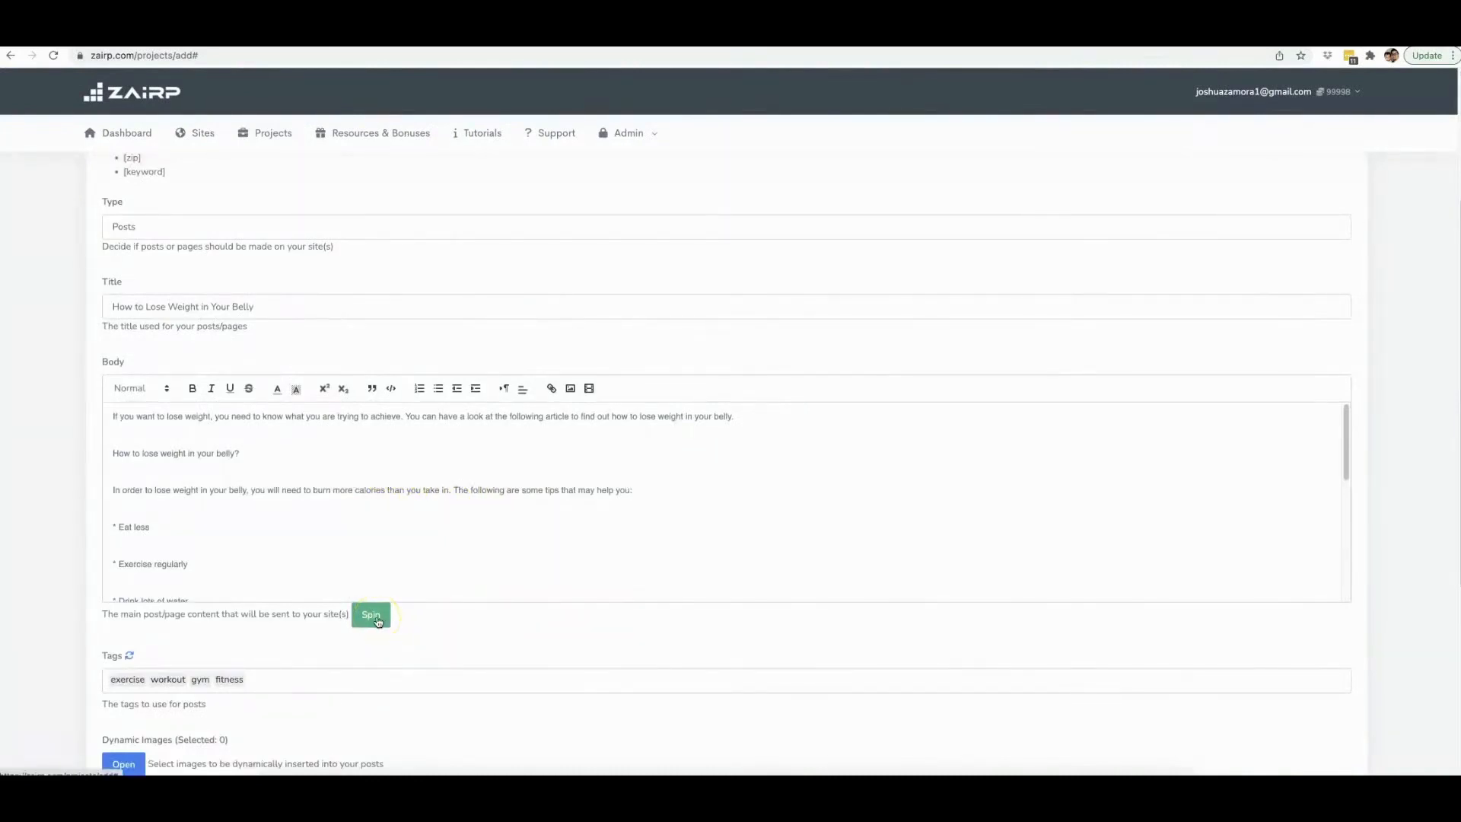
pyautogui.click(378, 622)
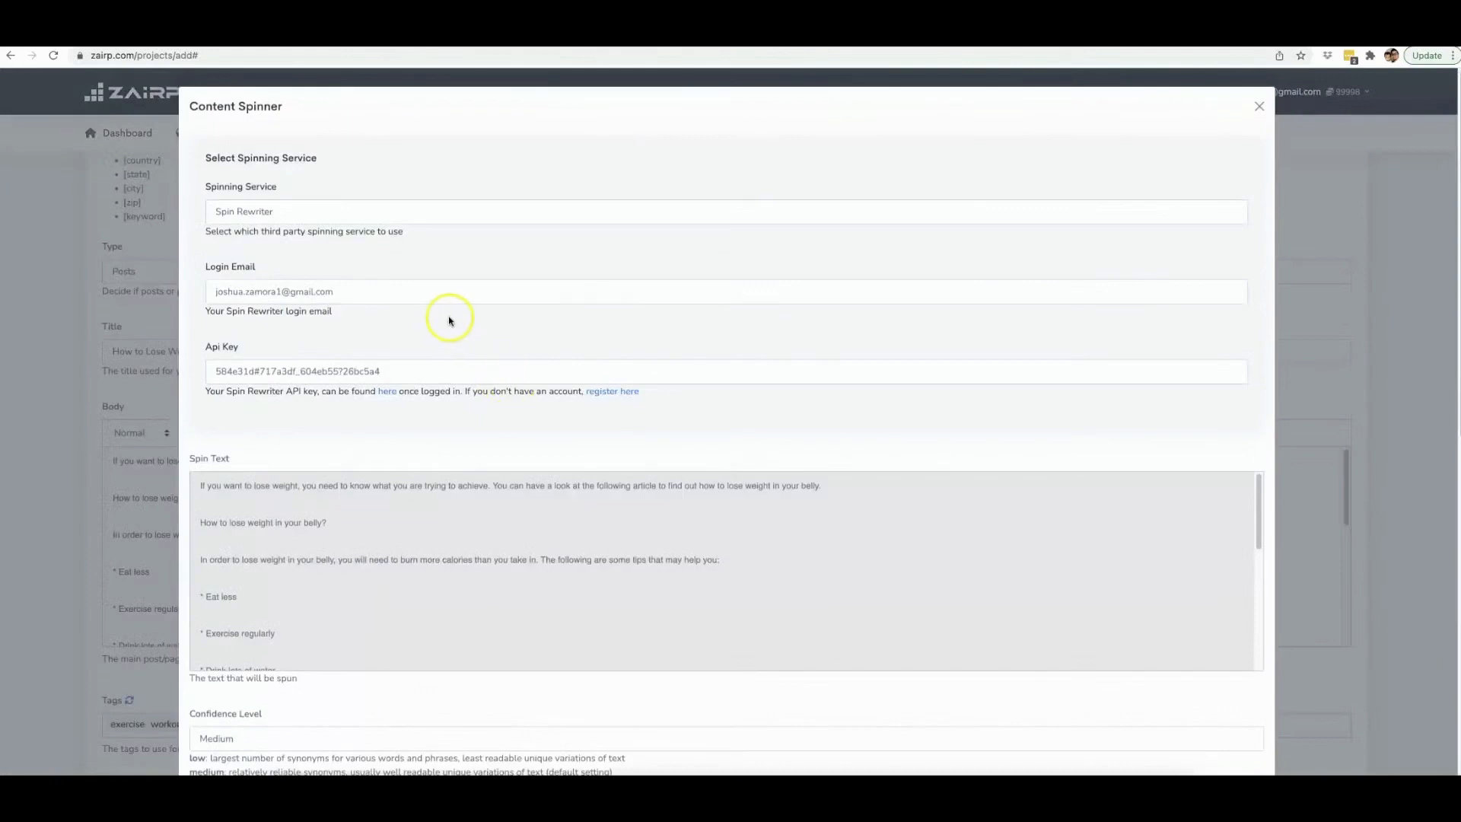
pyautogui.click(341, 217)
pyautogui.scroll(-3, 457, 279)
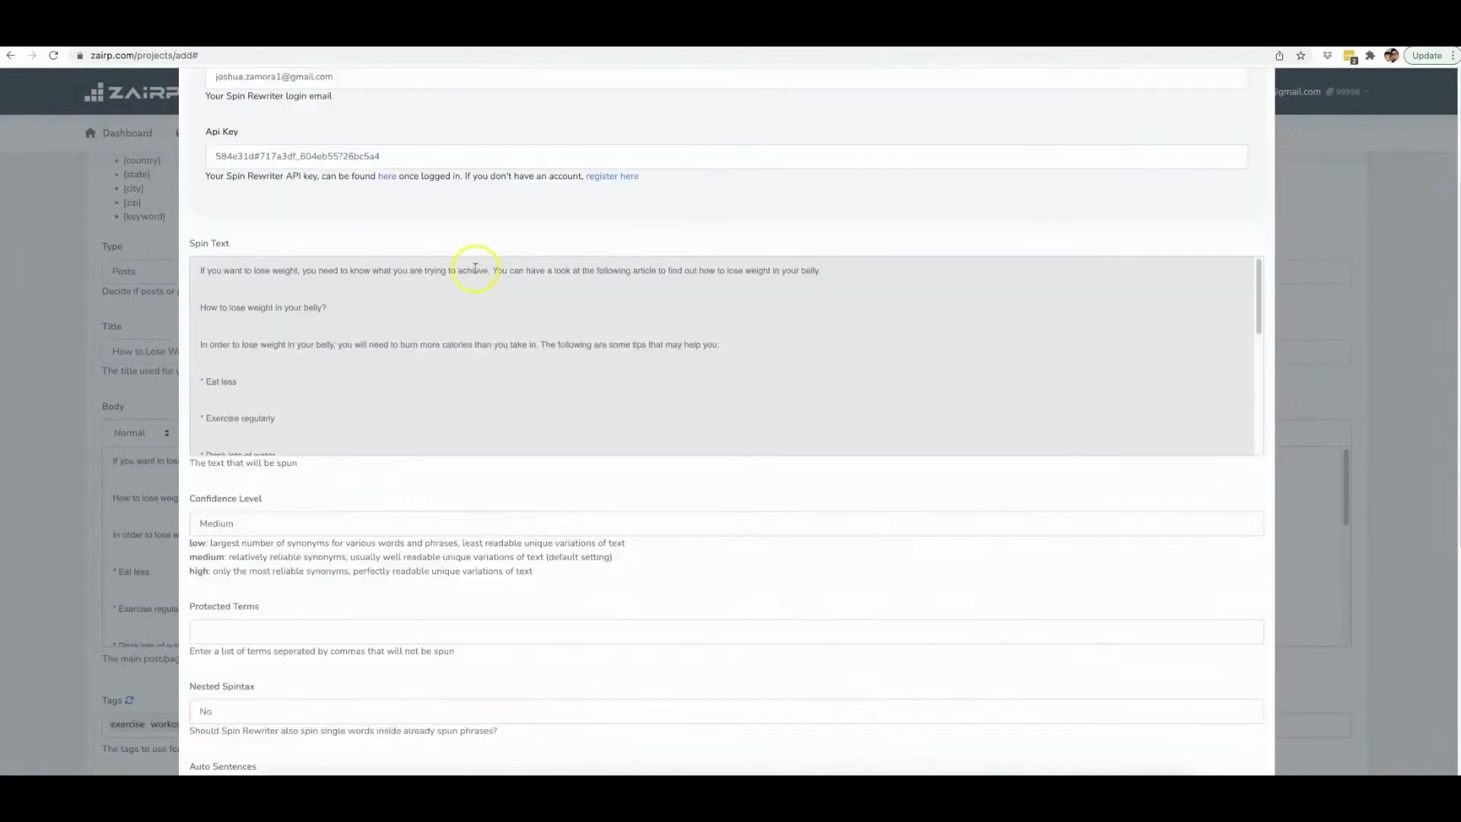
pyautogui.scroll(3, 533, 282)
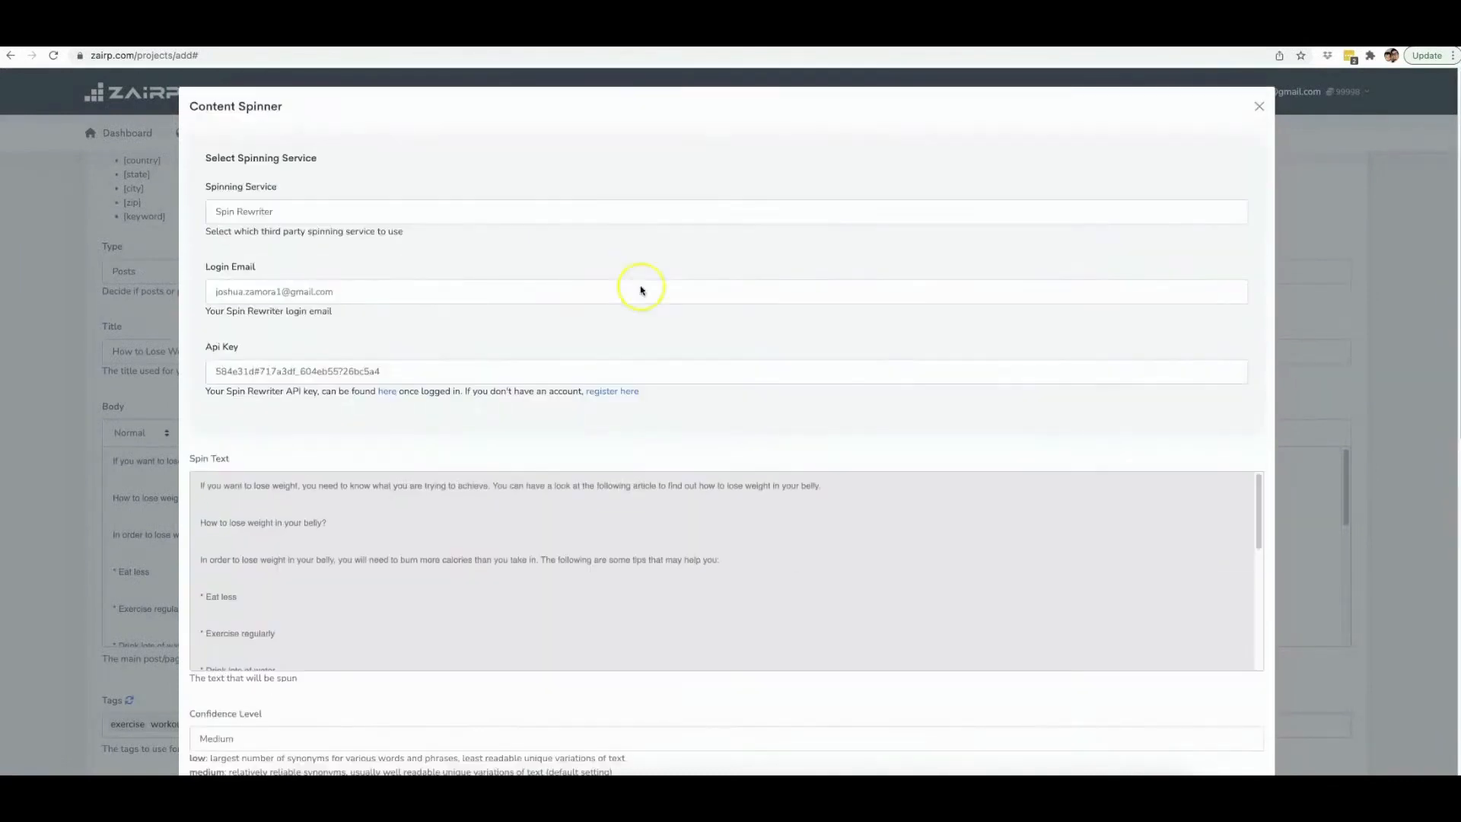
pyautogui.click(1260, 106)
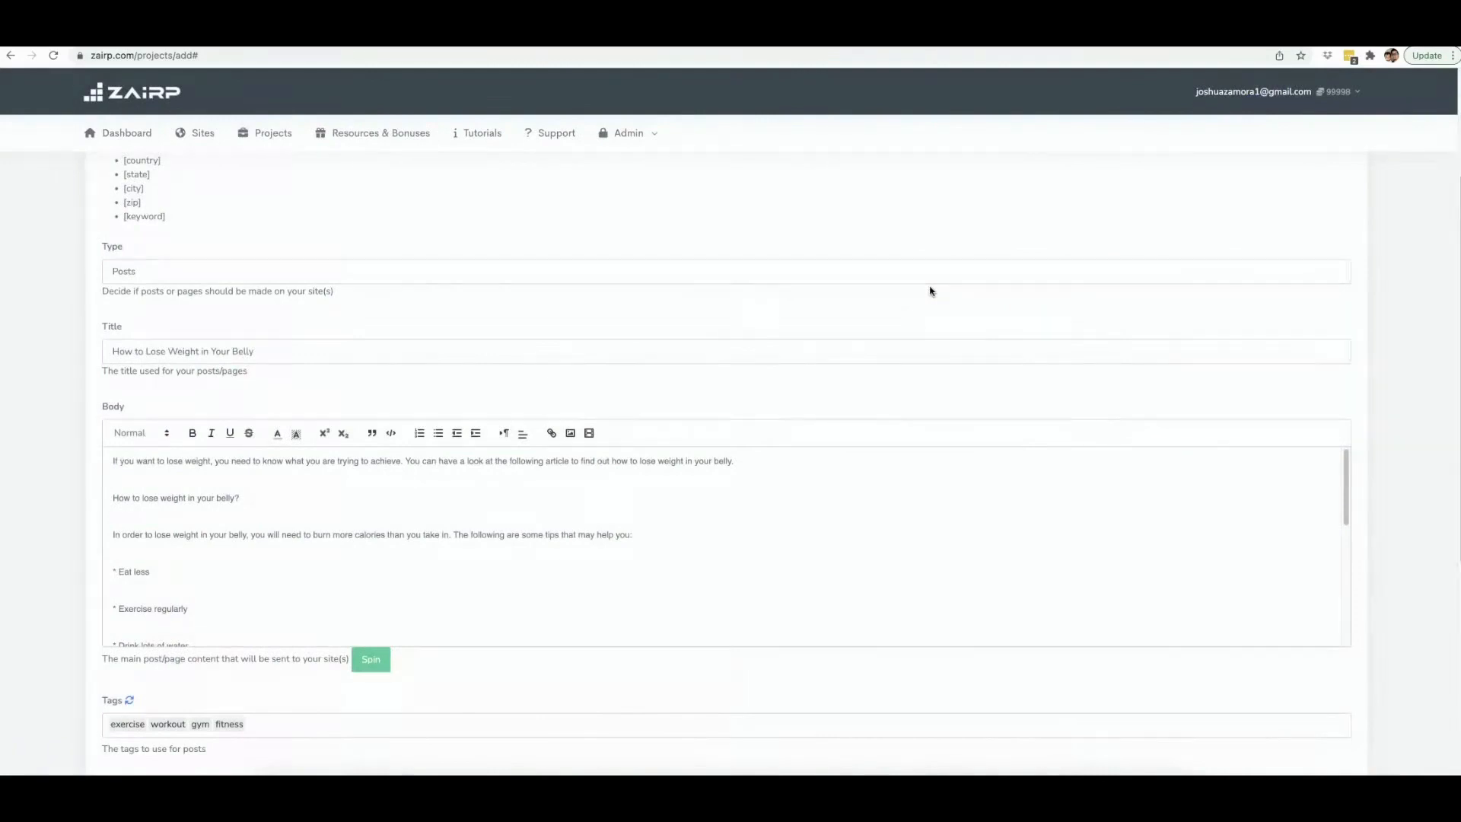
# Step: Replace the whole article body with the prepared spintax article about drones
pyautogui.click(547, 226)
pyautogui.scroll(-5, 571, 571)
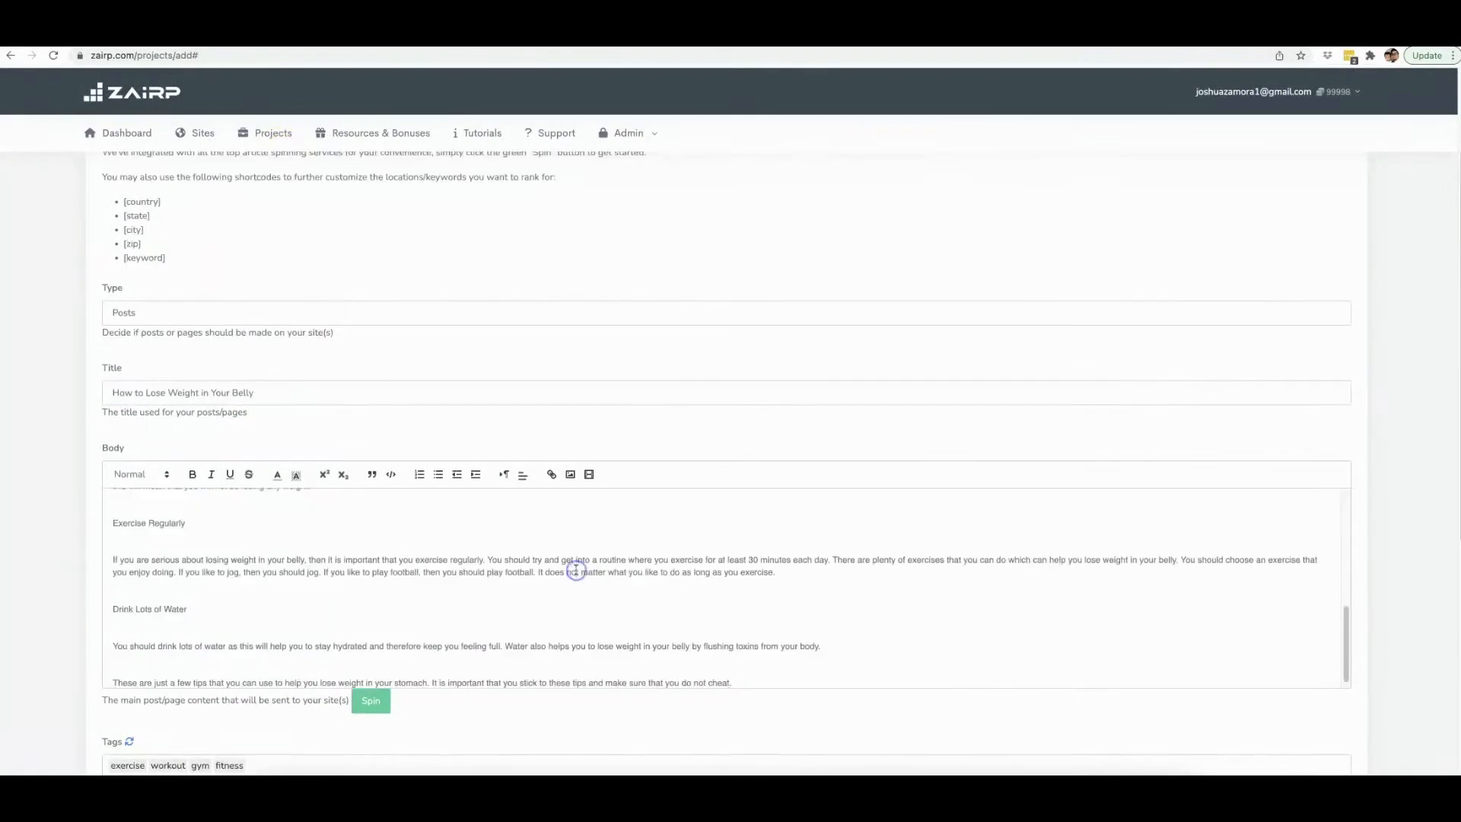
pyautogui.hotkey('ctrl', 'a')
pyautogui.hotkey('ctrl', 'v')
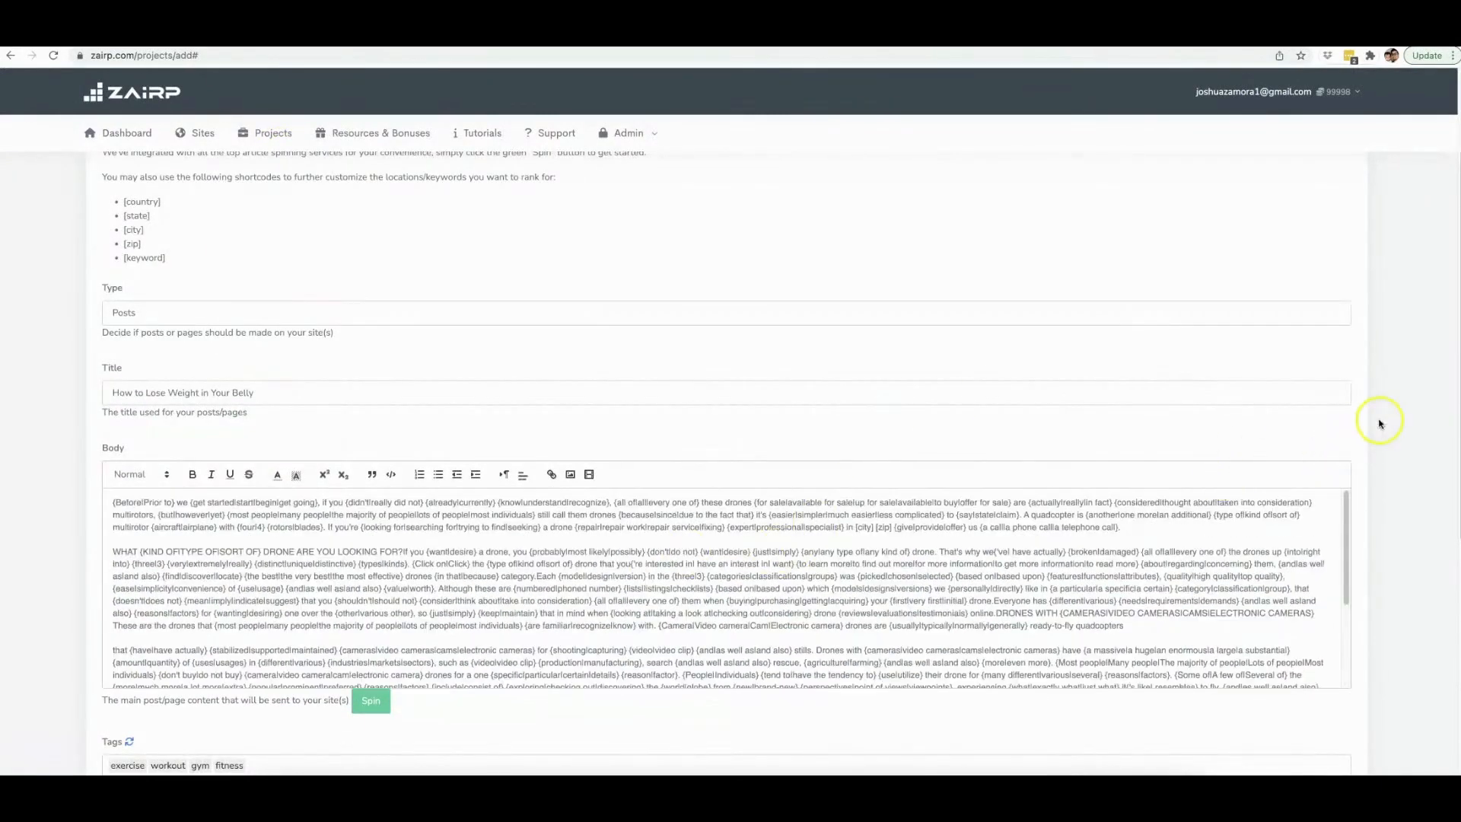
# Step: Remove the generated tags exercise, workout, gym and fitness from the post
pyautogui.scroll(-3, 1398, 422)
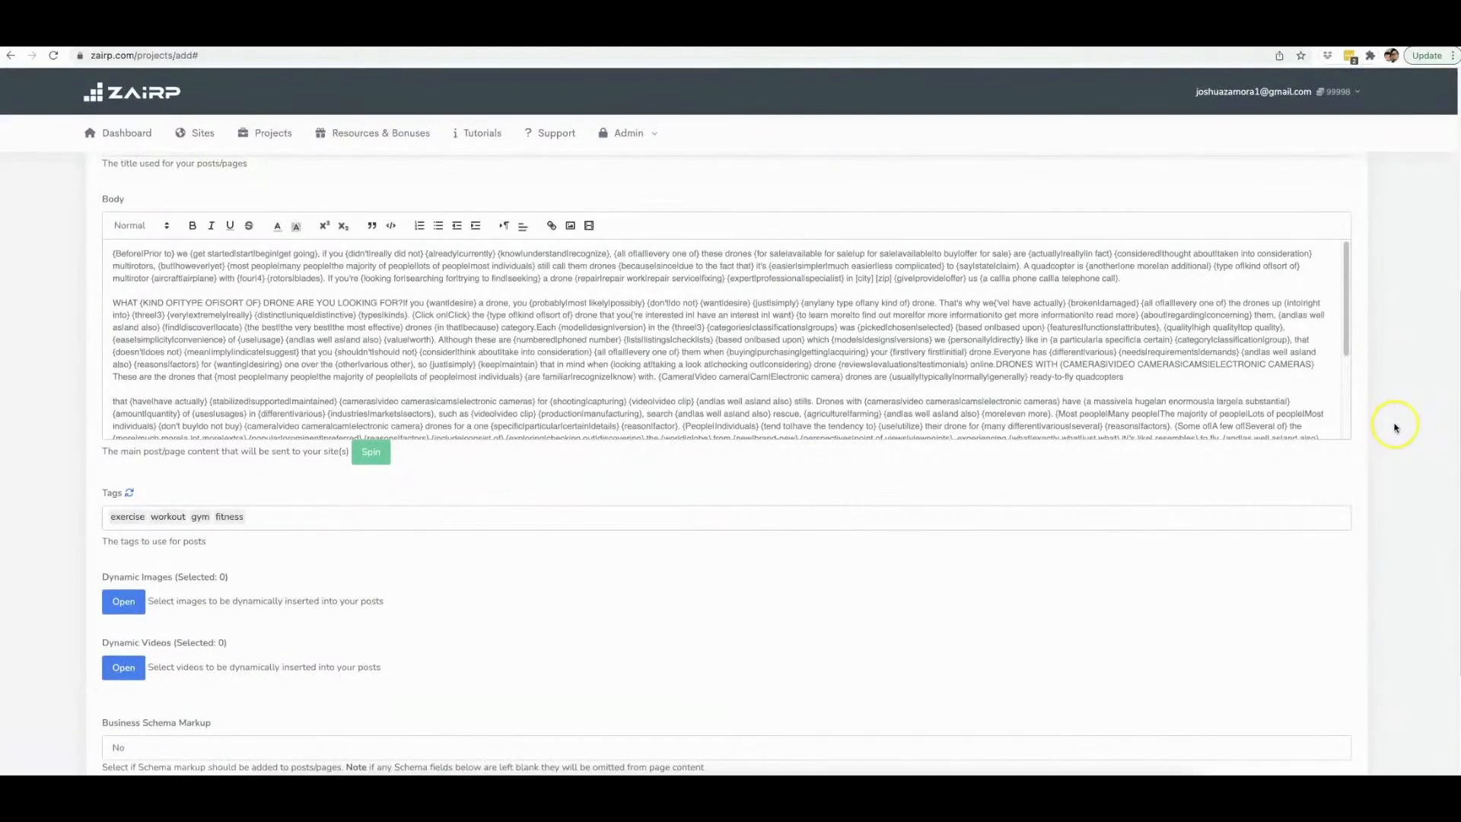
pyautogui.scroll(-3, 1397, 426)
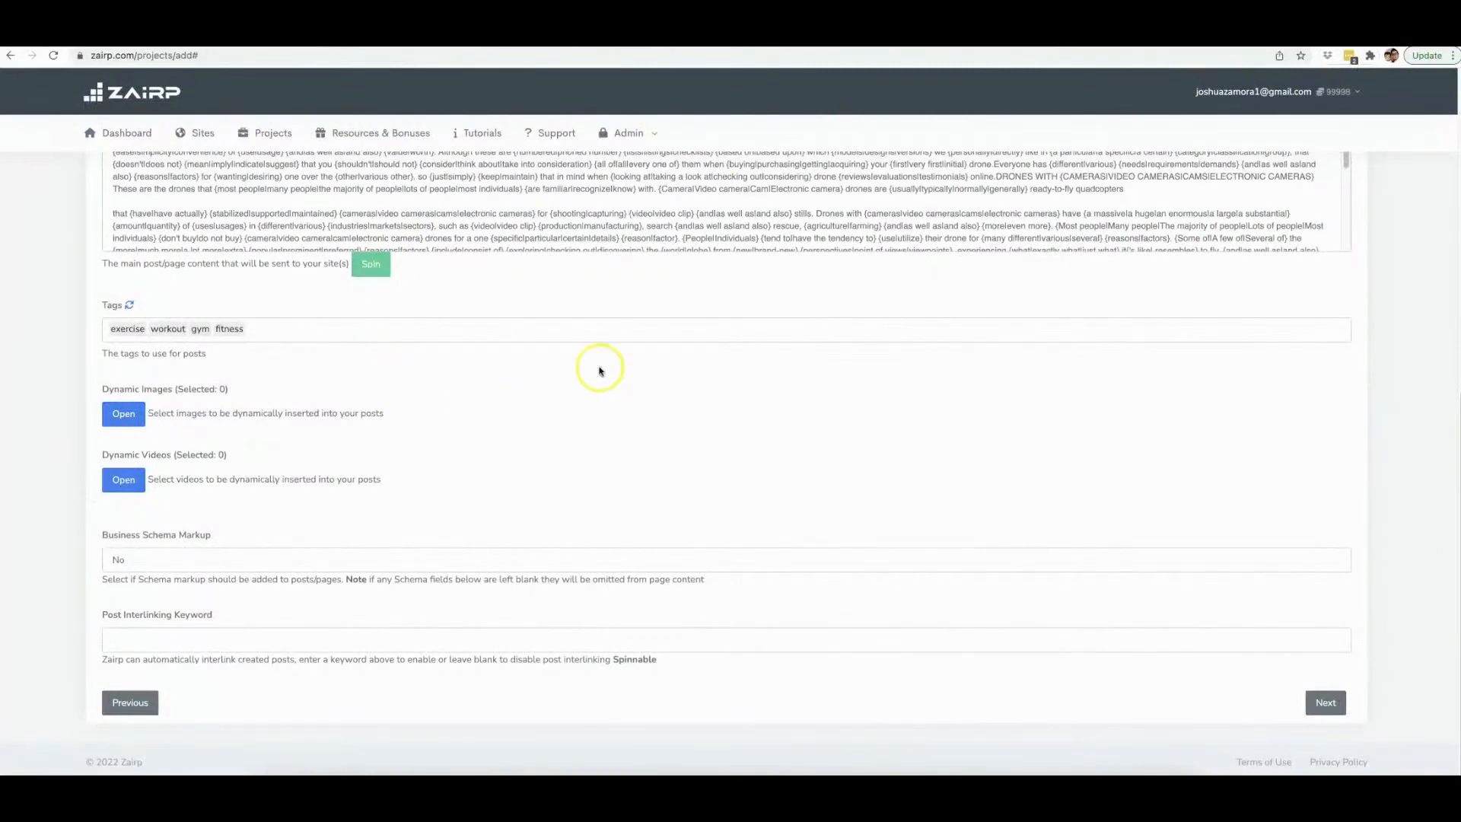
pyautogui.scroll(3, 487, 335)
pyautogui.scroll(-5, 580, 401)
pyautogui.scroll(-1, 443, 512)
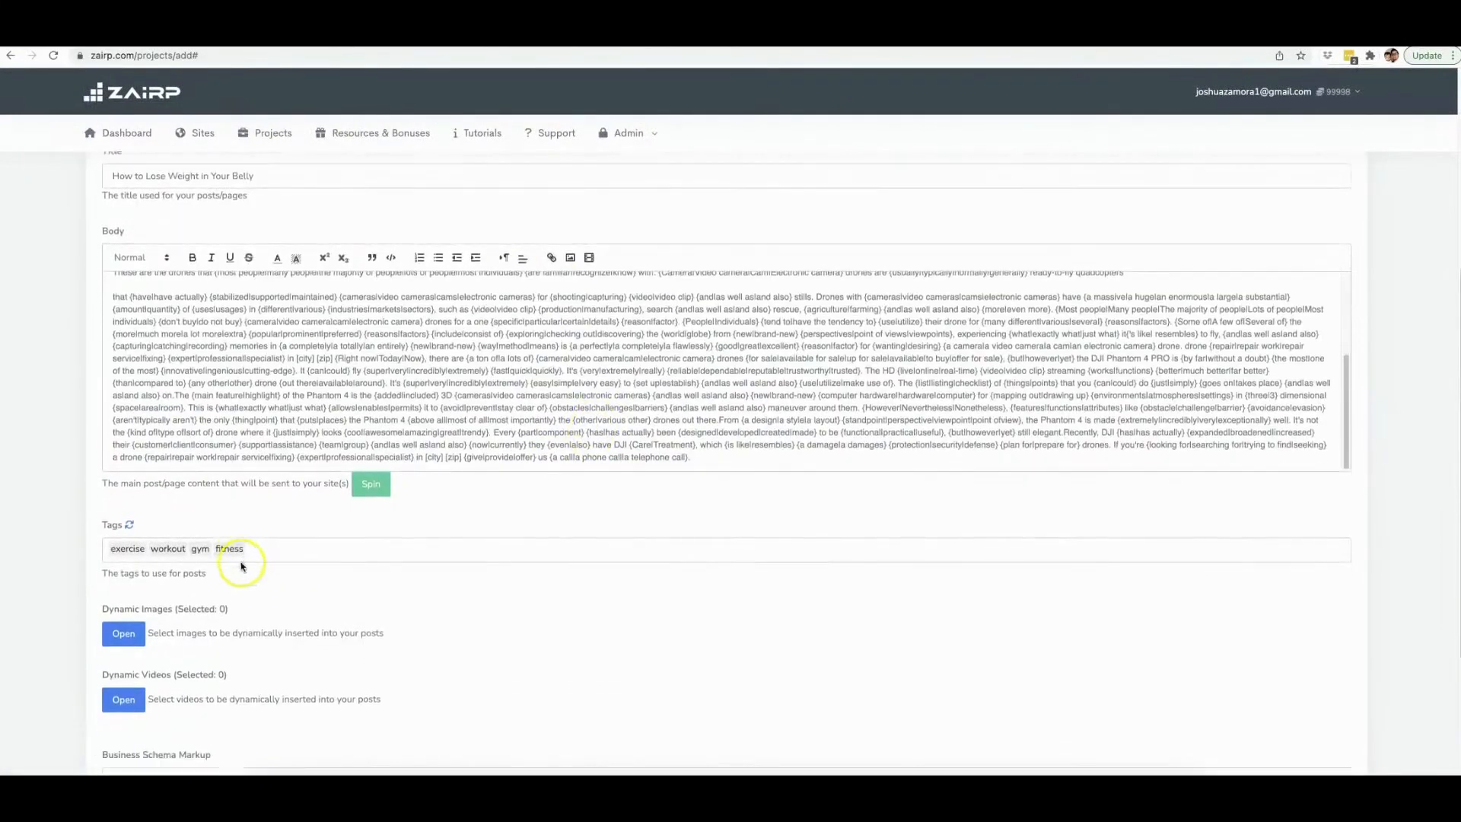
pyautogui.doubleClick(243, 551)
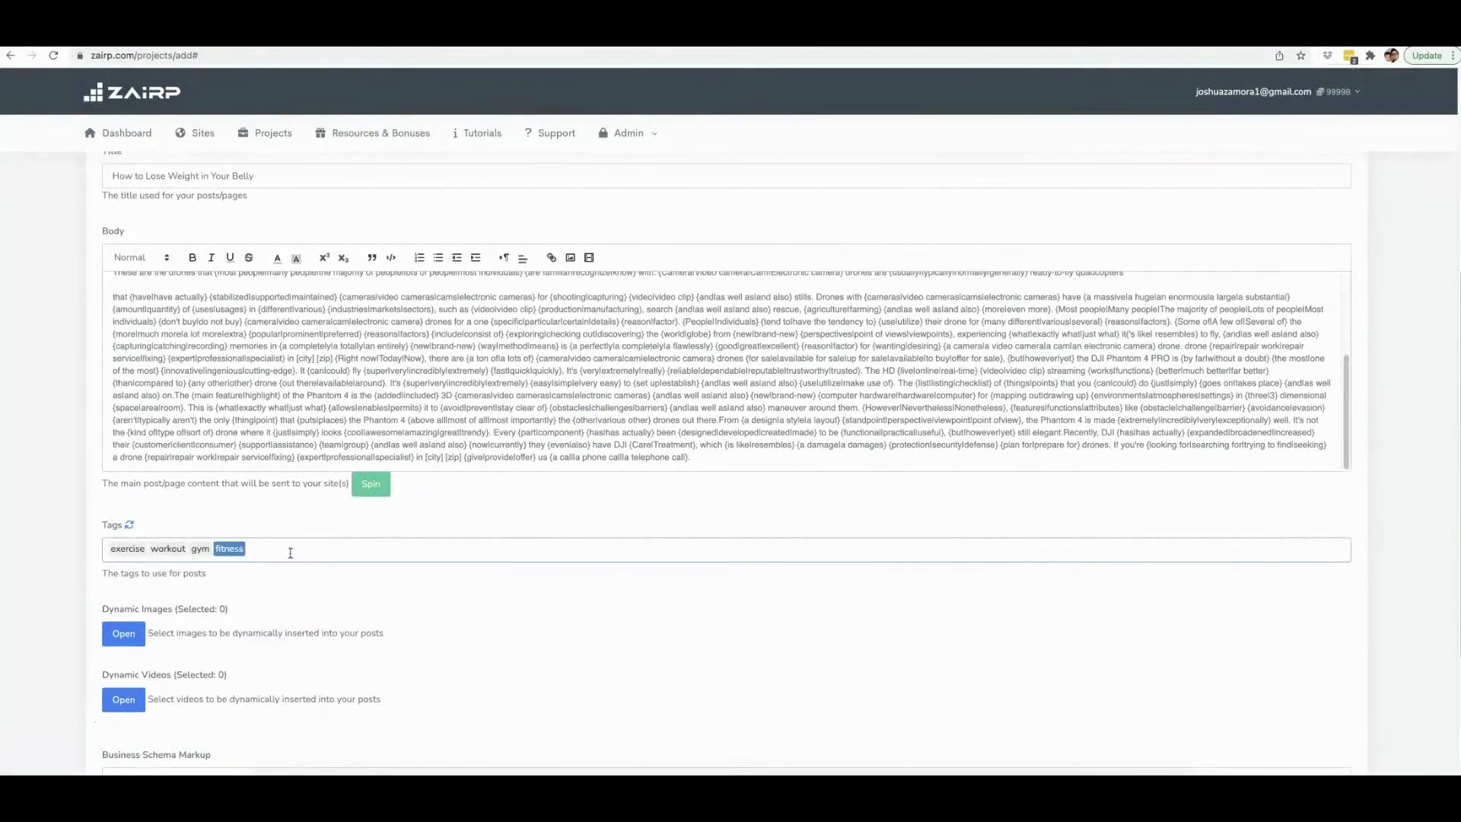
pyautogui.press('BackSpace')
pyautogui.press('BackSpace')
pyautogui.press('BackSpace')
pyautogui.press('BackSpace')
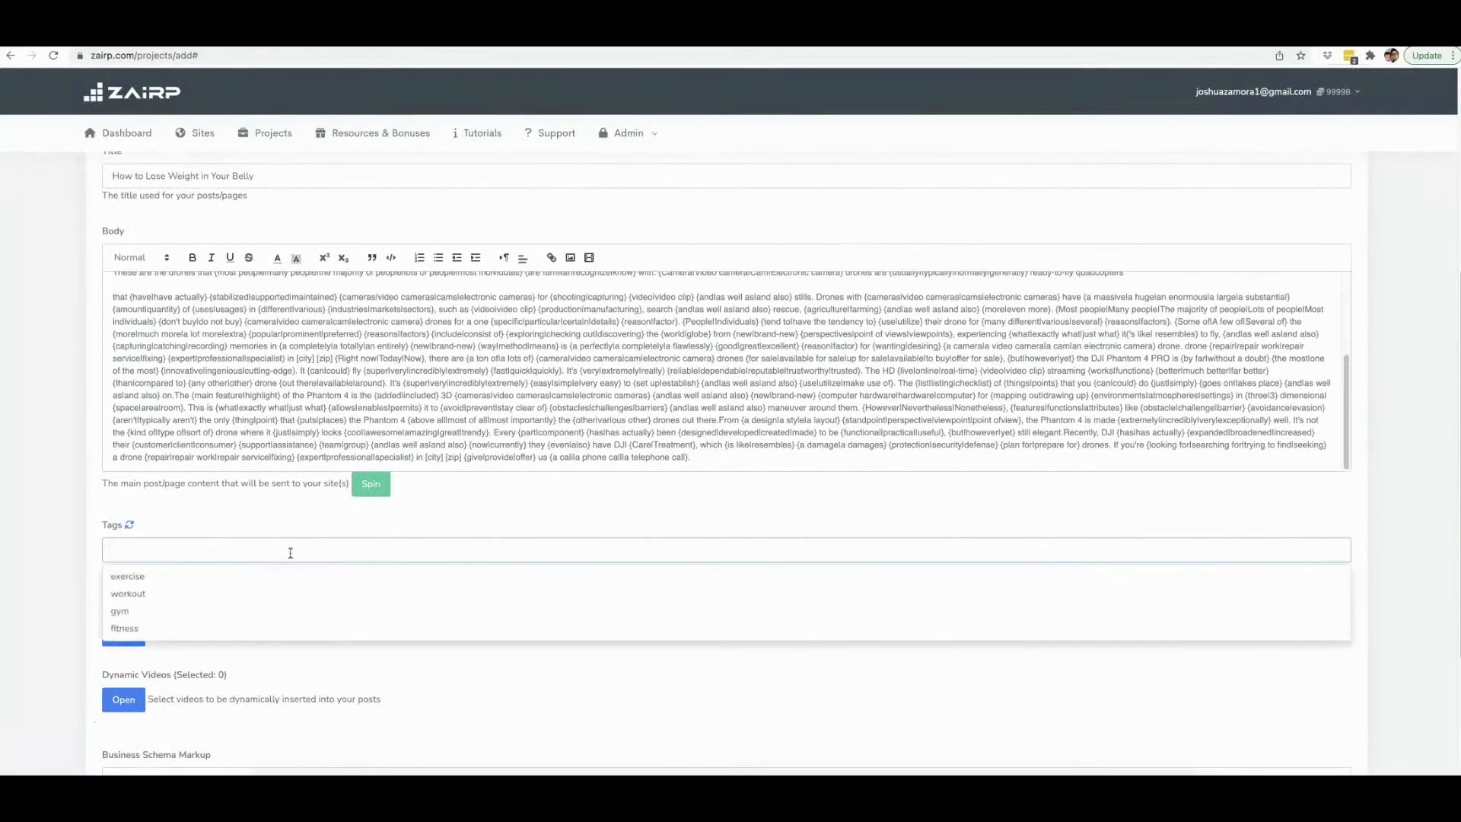
# Step: Add the post tags "drone repair", "drone repair exprt" and "drone repair experts"
pyautogui.write('drone repair')
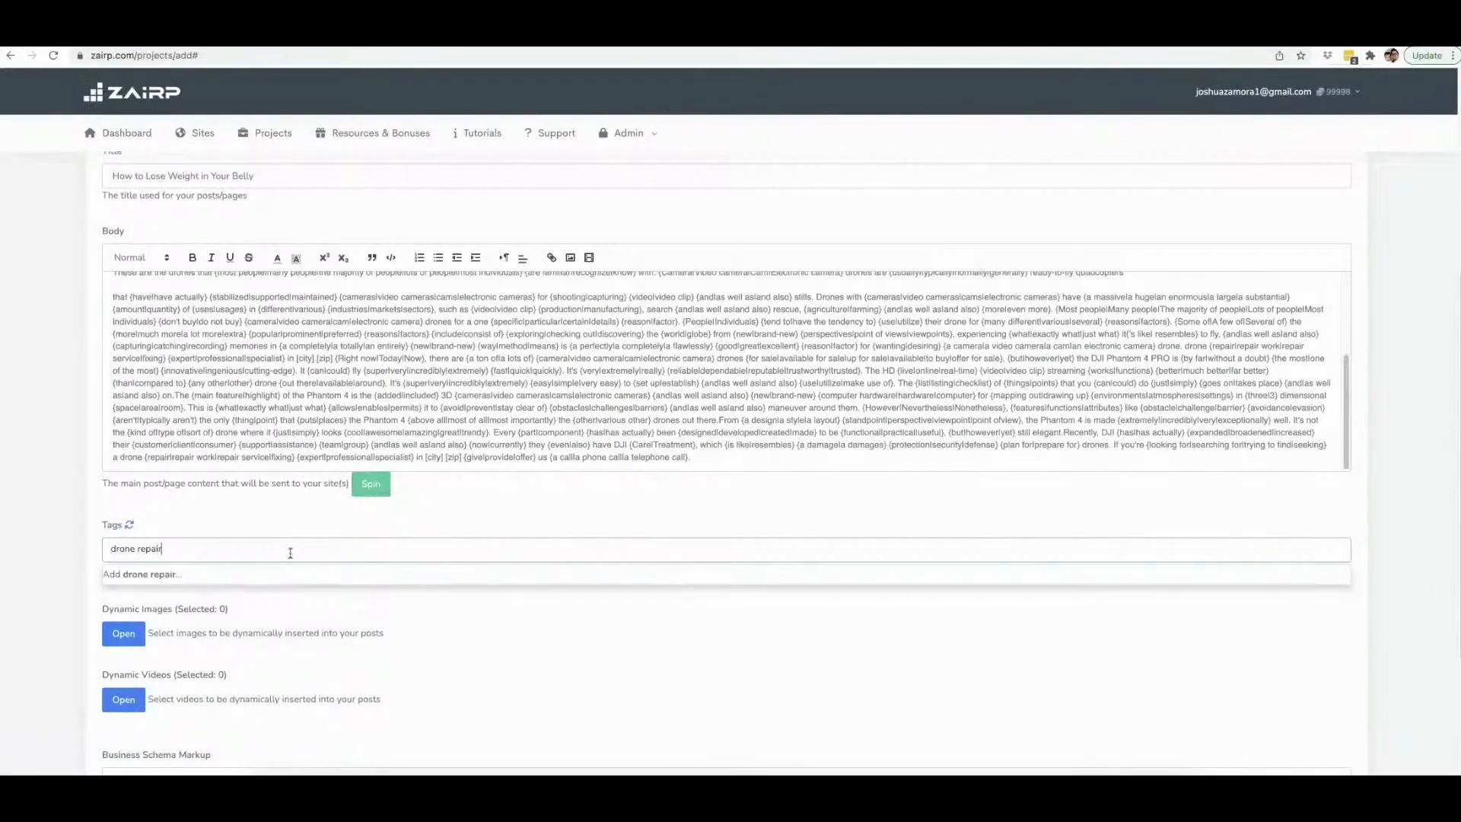
pyautogui.press('Return')
pyautogui.write('drone')
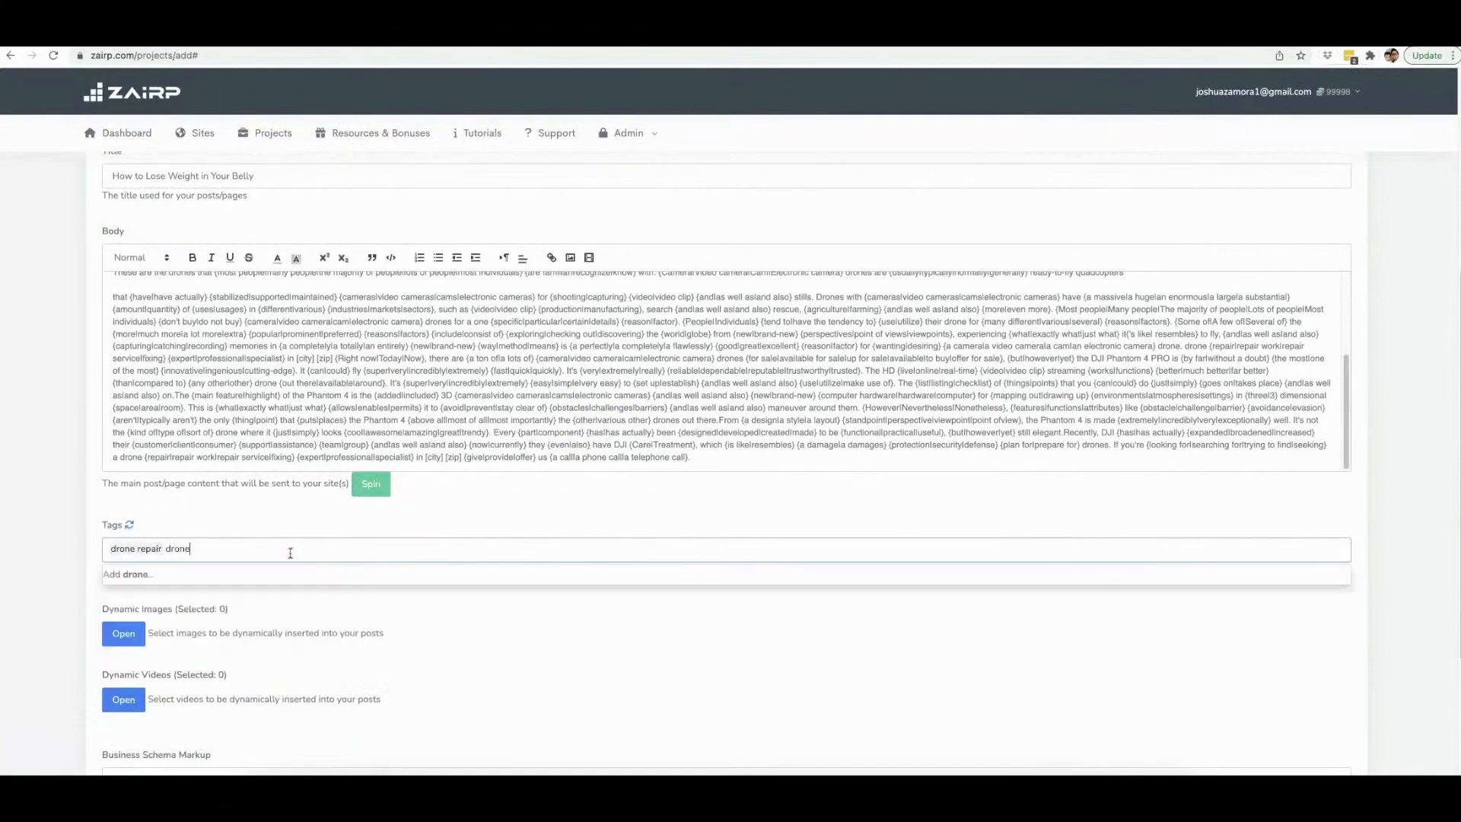
pyautogui.write(' repair exprt')
pyautogui.press('Return')
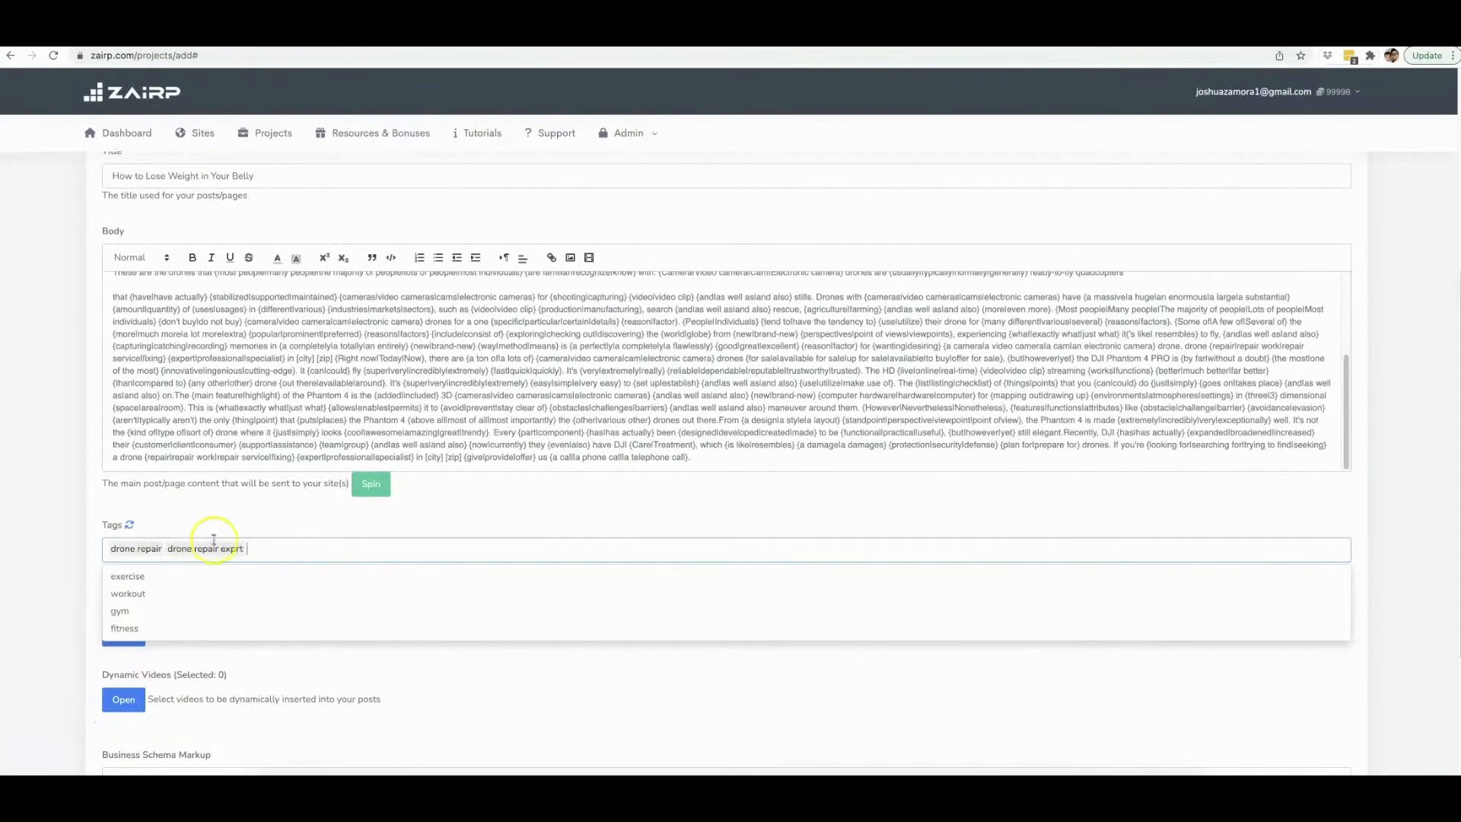
pyautogui.write('dr')
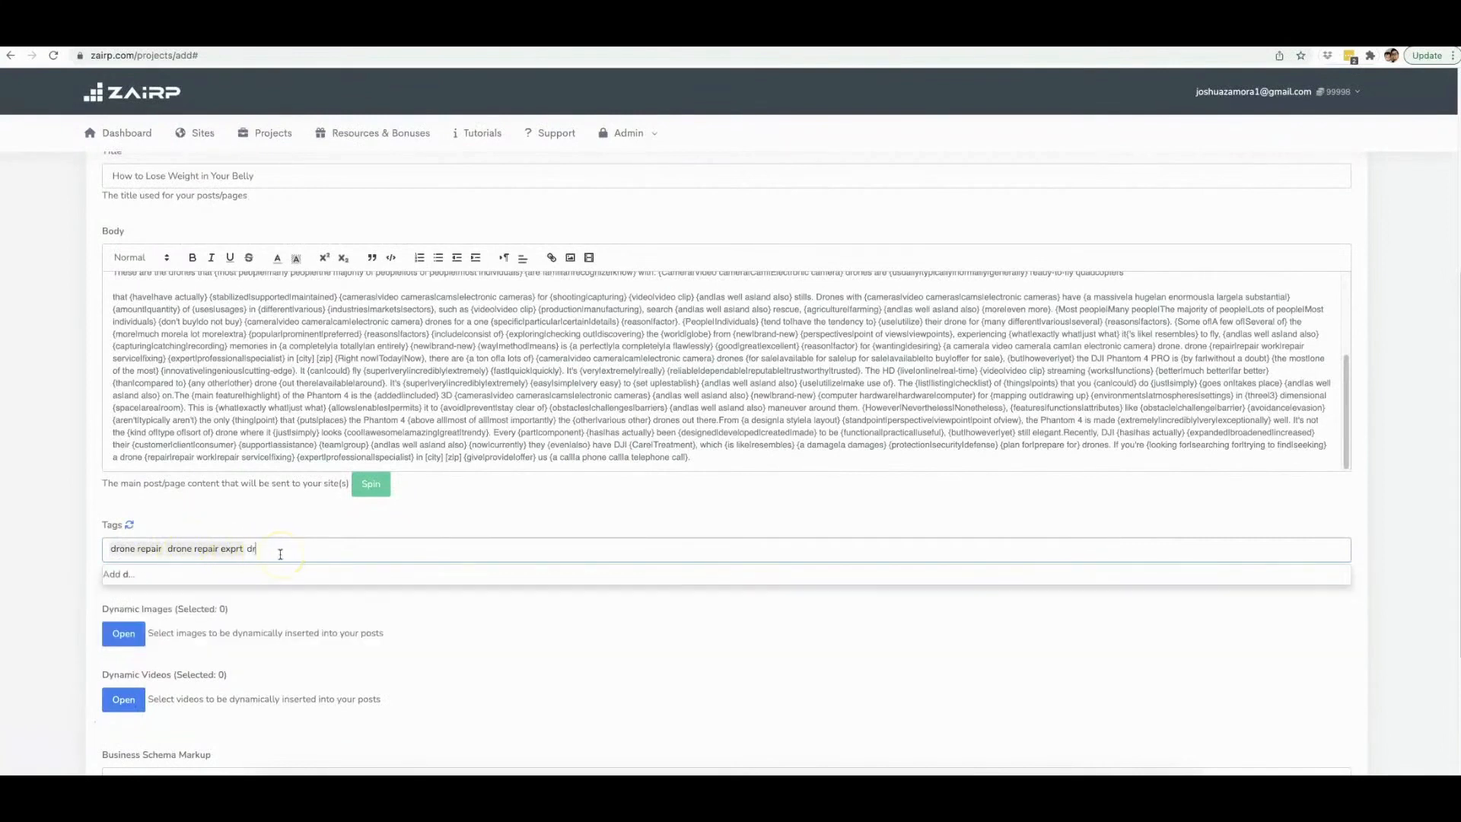
pyautogui.write('one repair')
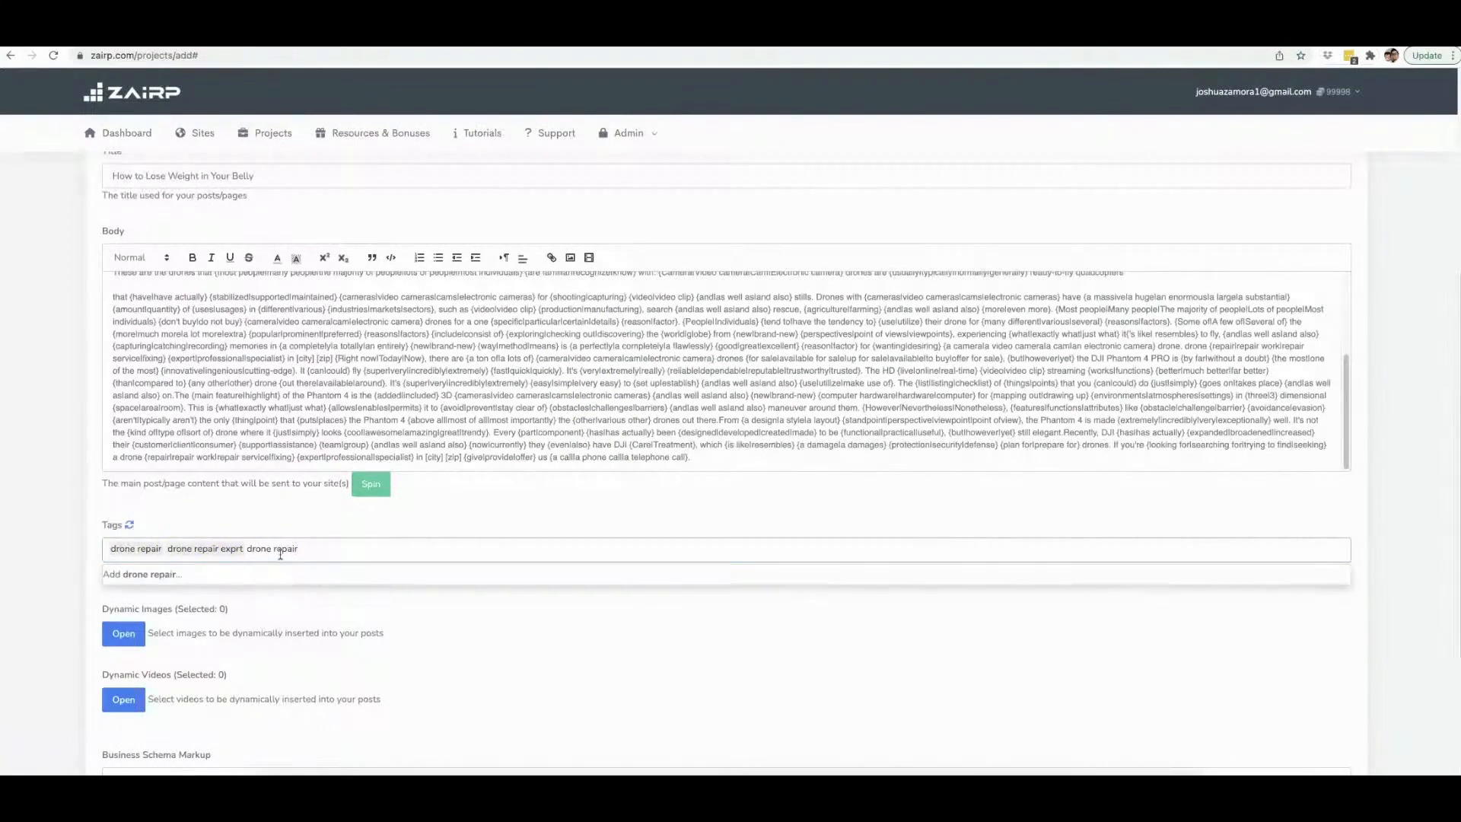
pyautogui.write(' experts')
pyautogui.press('Return')
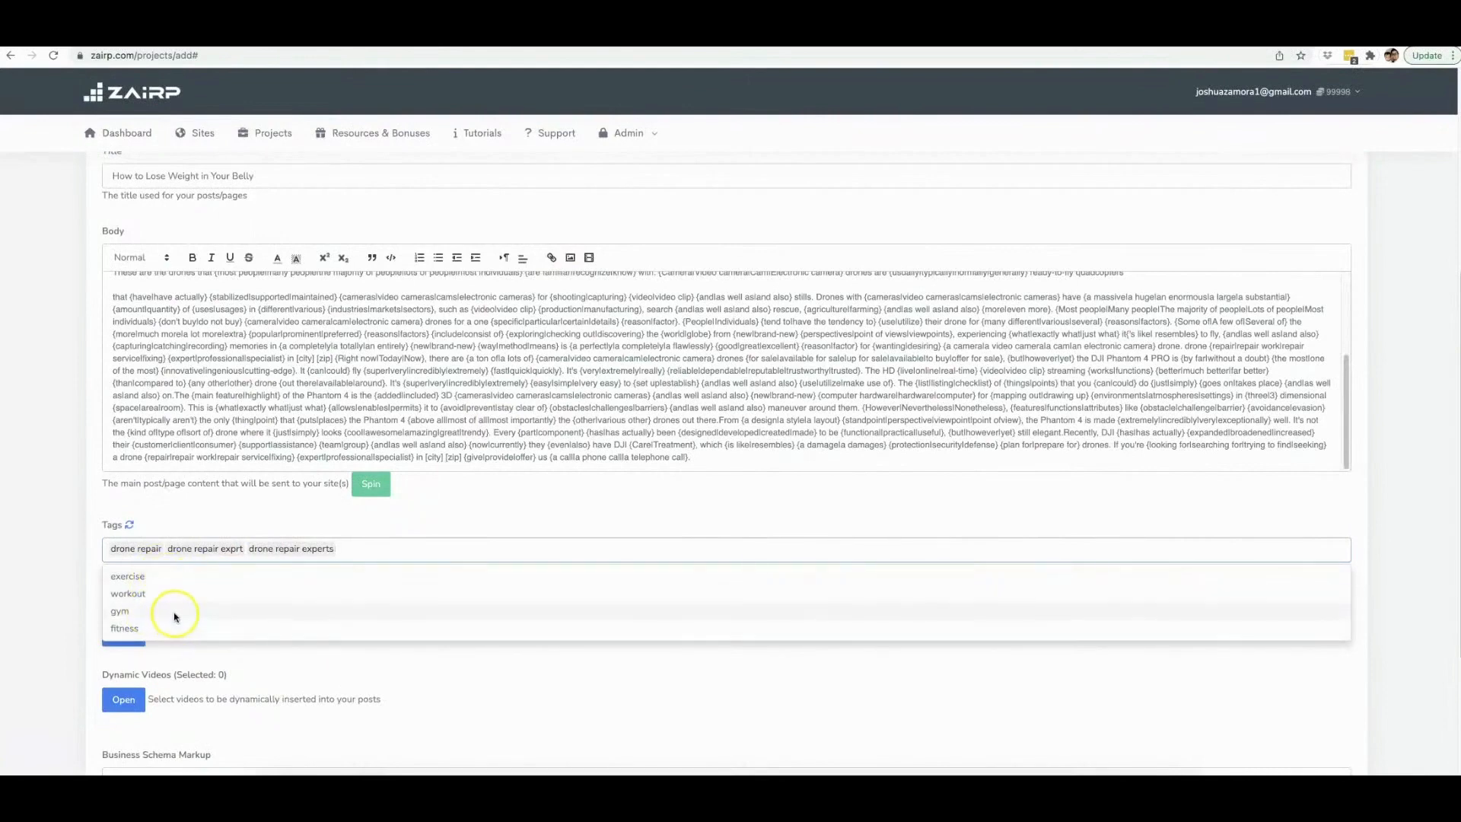
pyautogui.click(1370, 507)
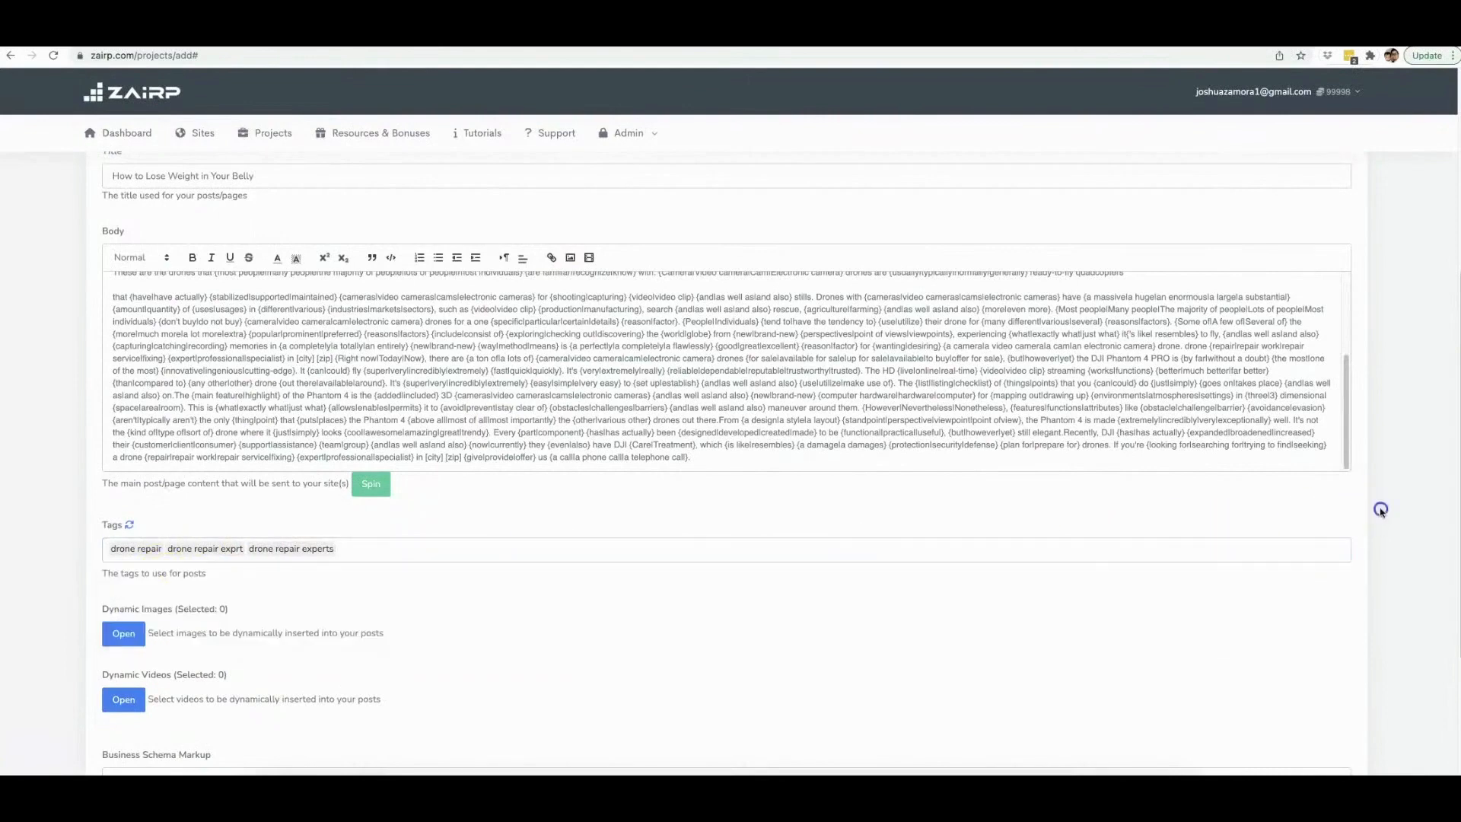
# Step: Open the dynamic images selection for the post and search the image library for "drone"
pyautogui.scroll(-3, 548, 652)
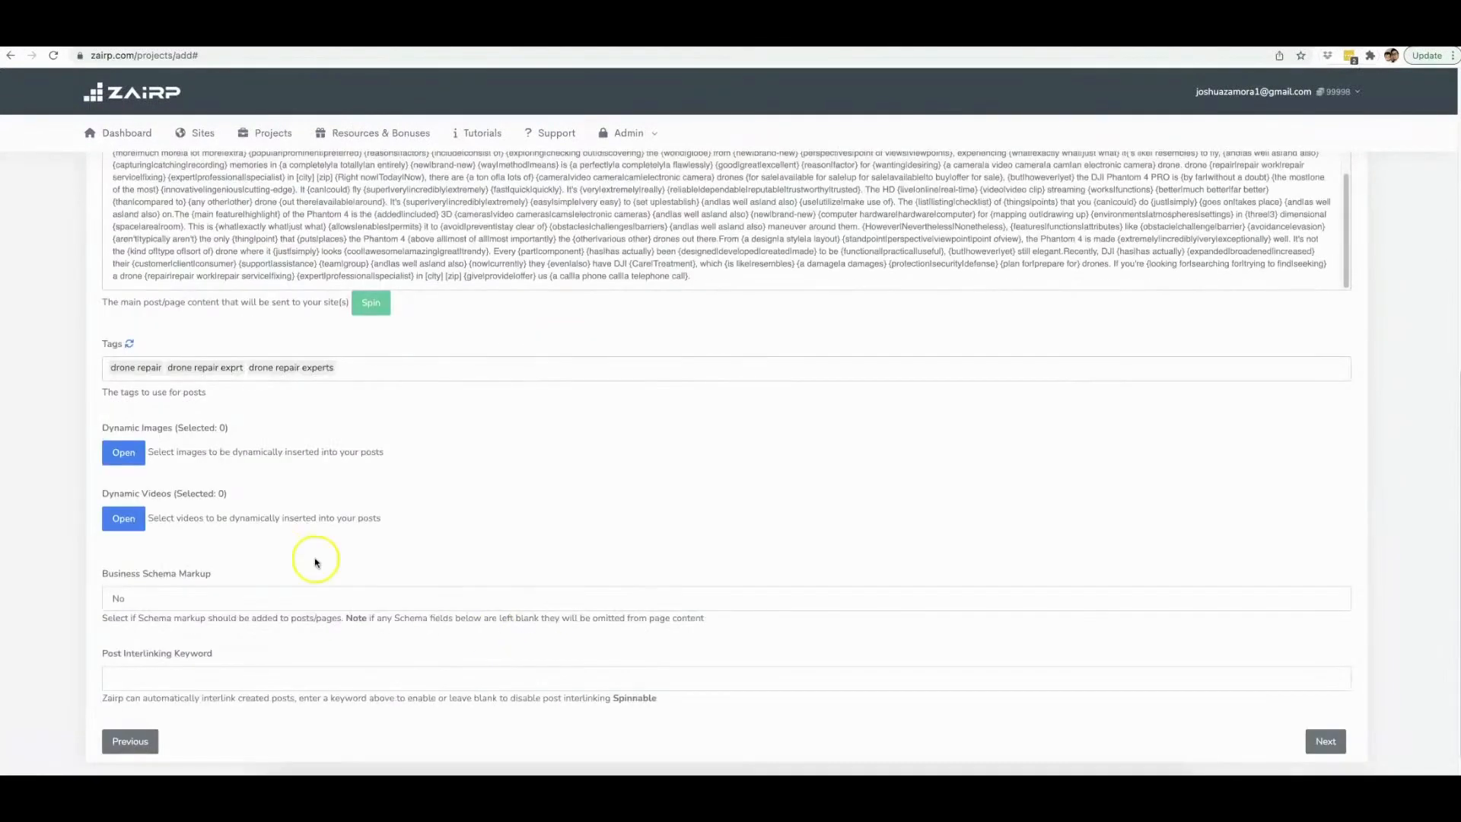
pyautogui.click(119, 451)
pyautogui.click(575, 162)
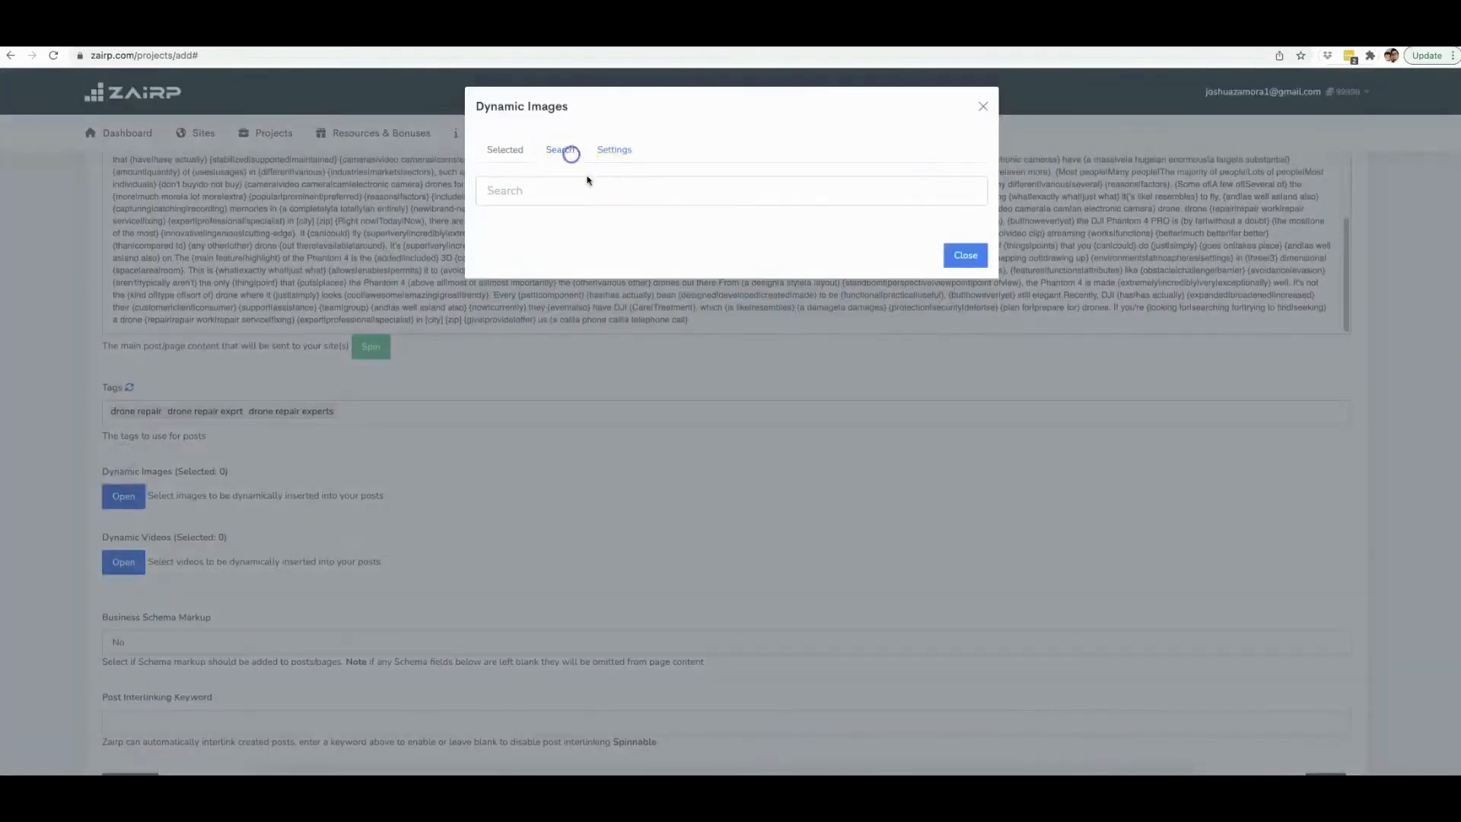
pyautogui.click(596, 185)
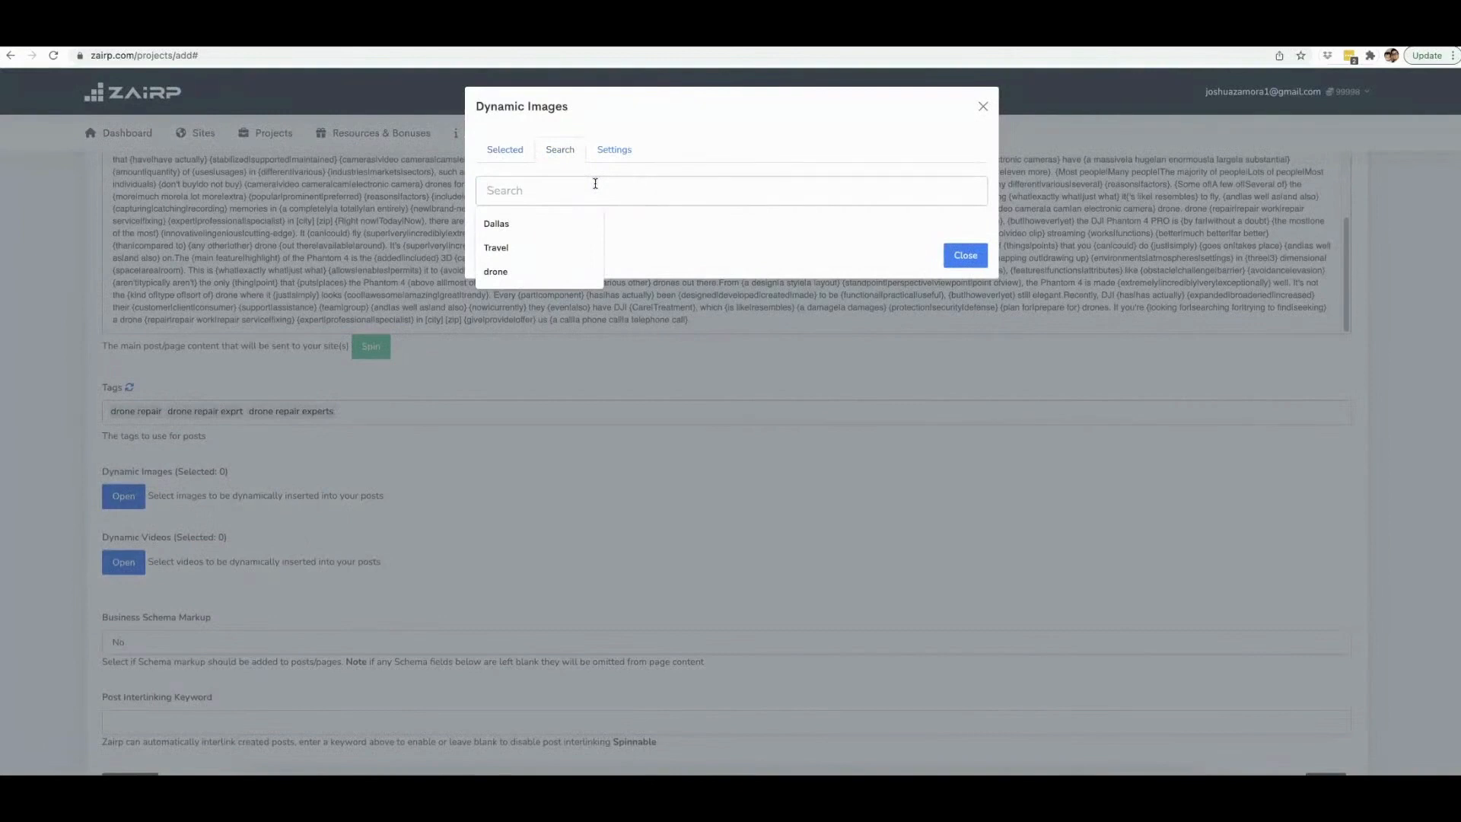
pyautogui.write('drone')
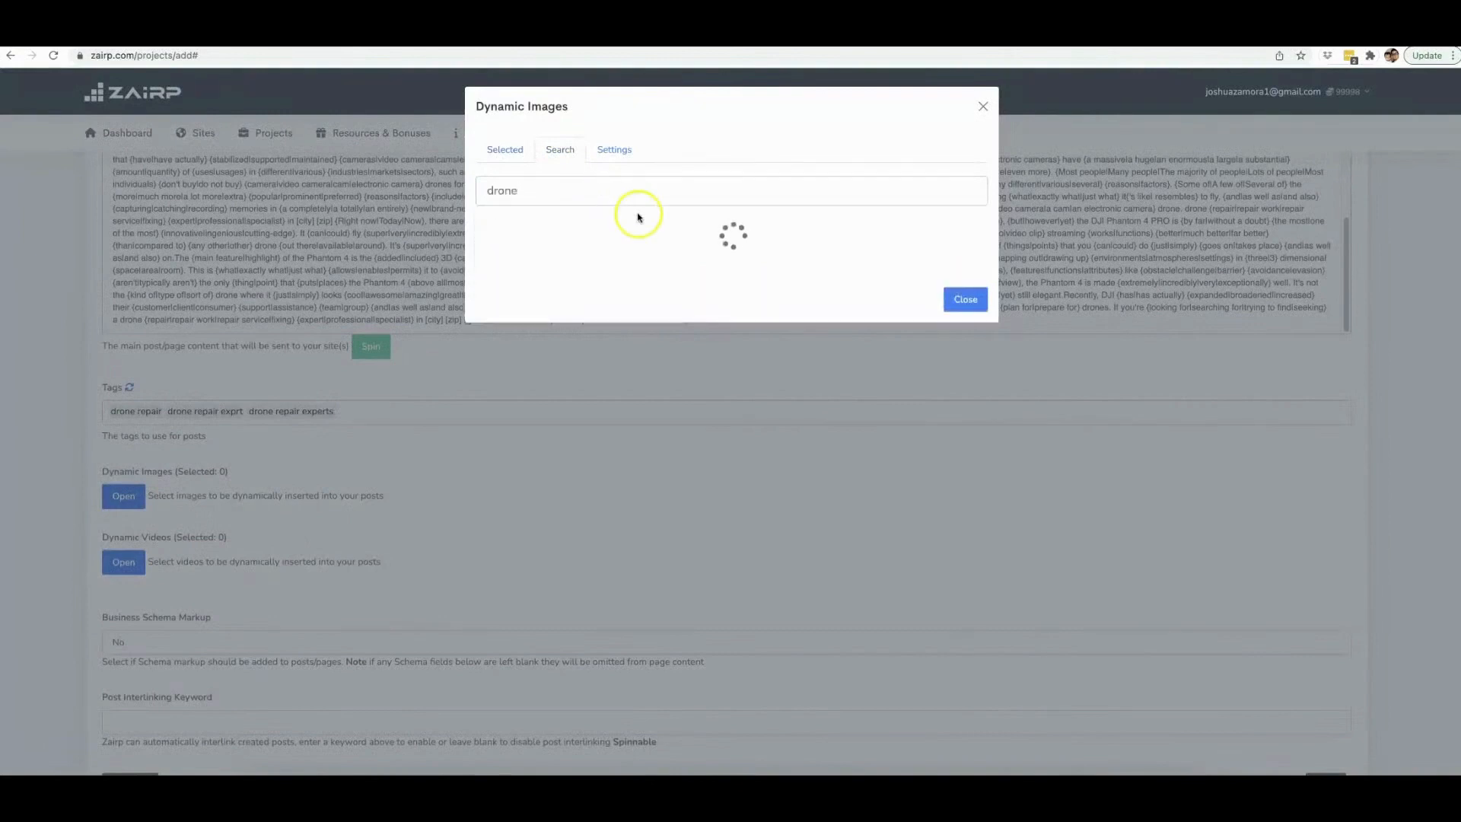
# Step: Select 13 varied drone photos from the image search results as dynamic images and close the image selection
pyautogui.click(578, 280)
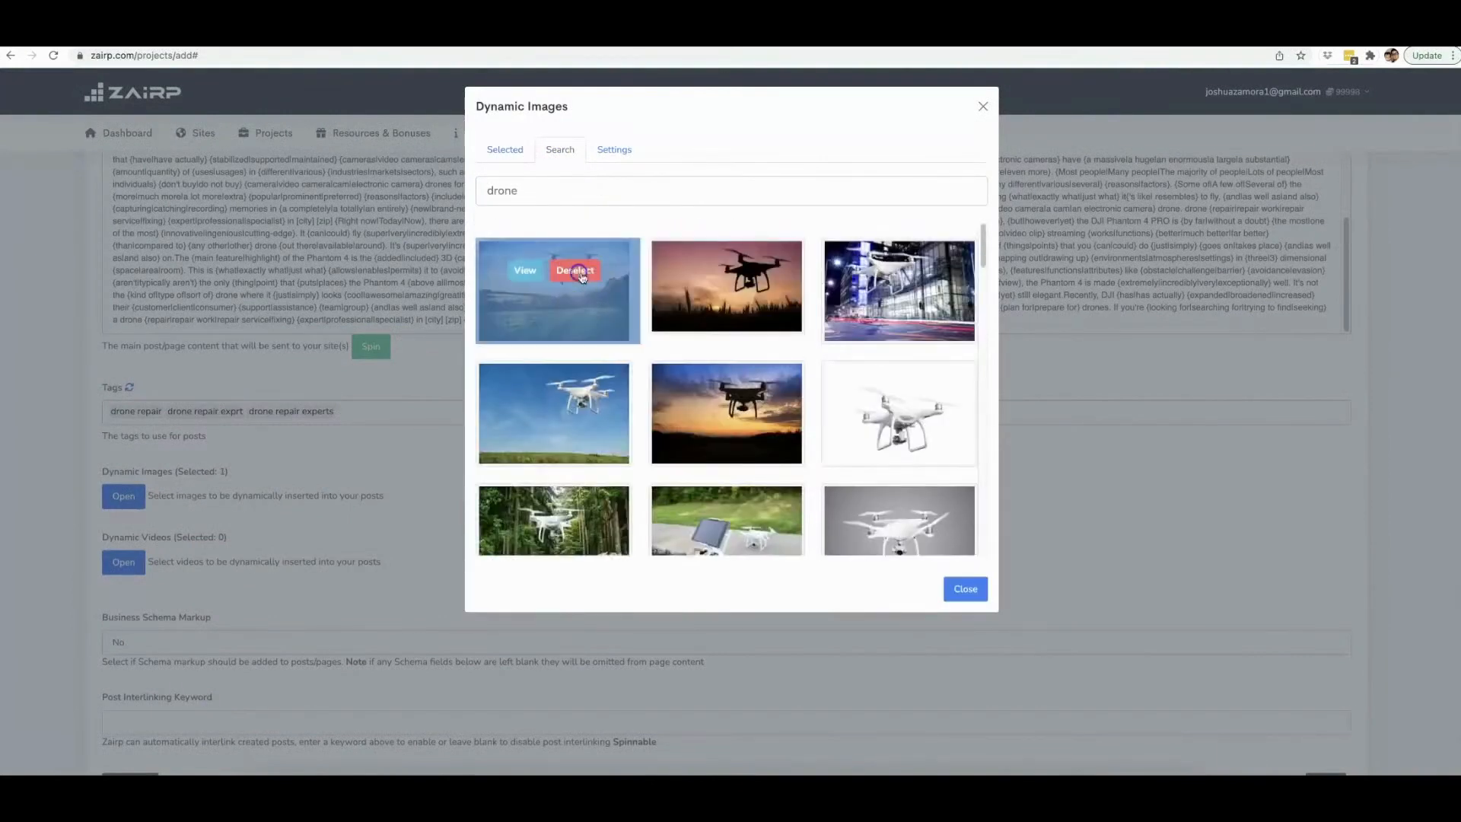
pyautogui.click(751, 276)
pyautogui.click(927, 407)
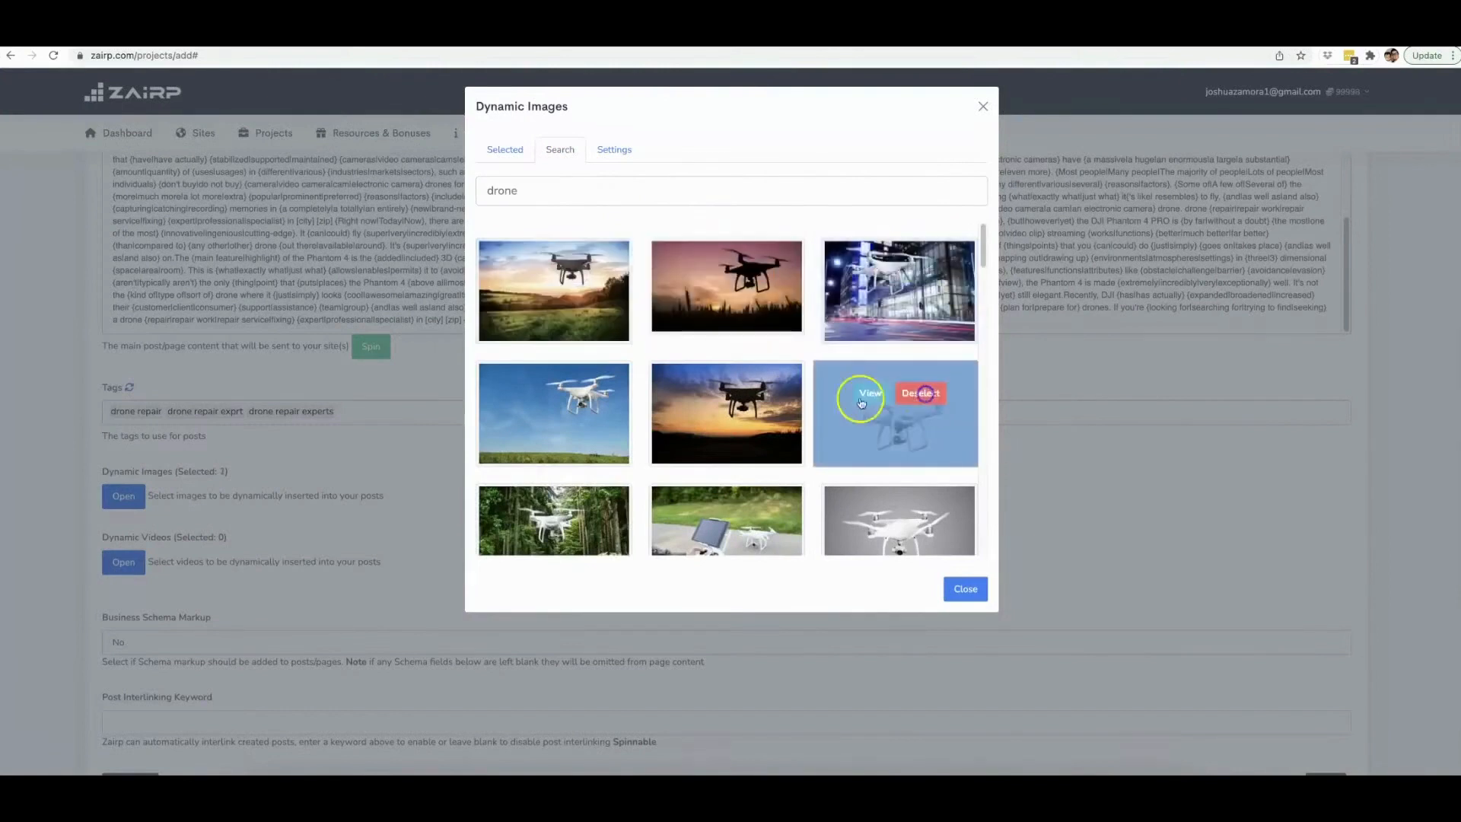
pyautogui.click(750, 408)
pyautogui.scroll(-2, 751, 410)
pyautogui.click(750, 411)
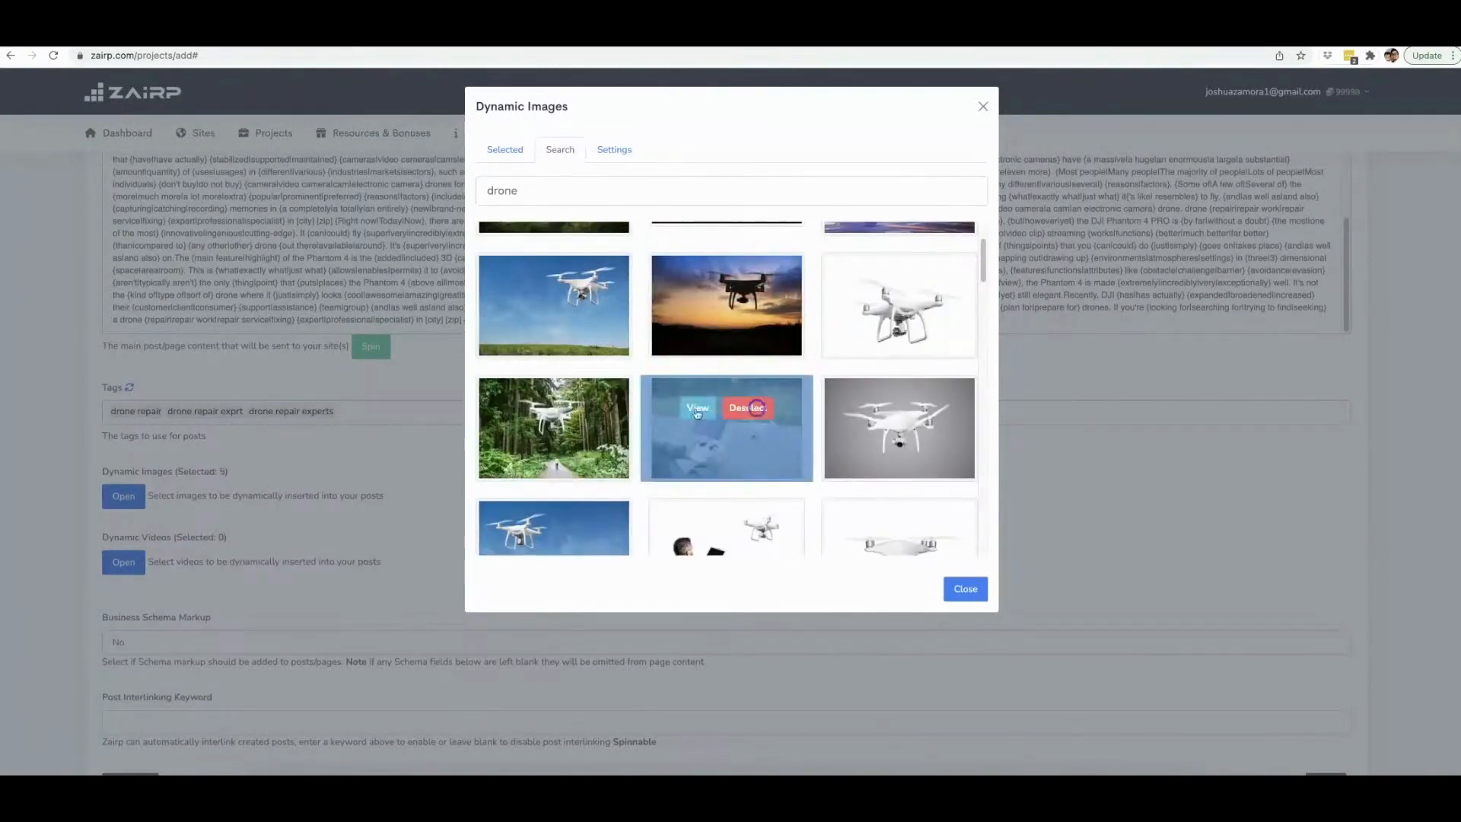
pyautogui.click(590, 531)
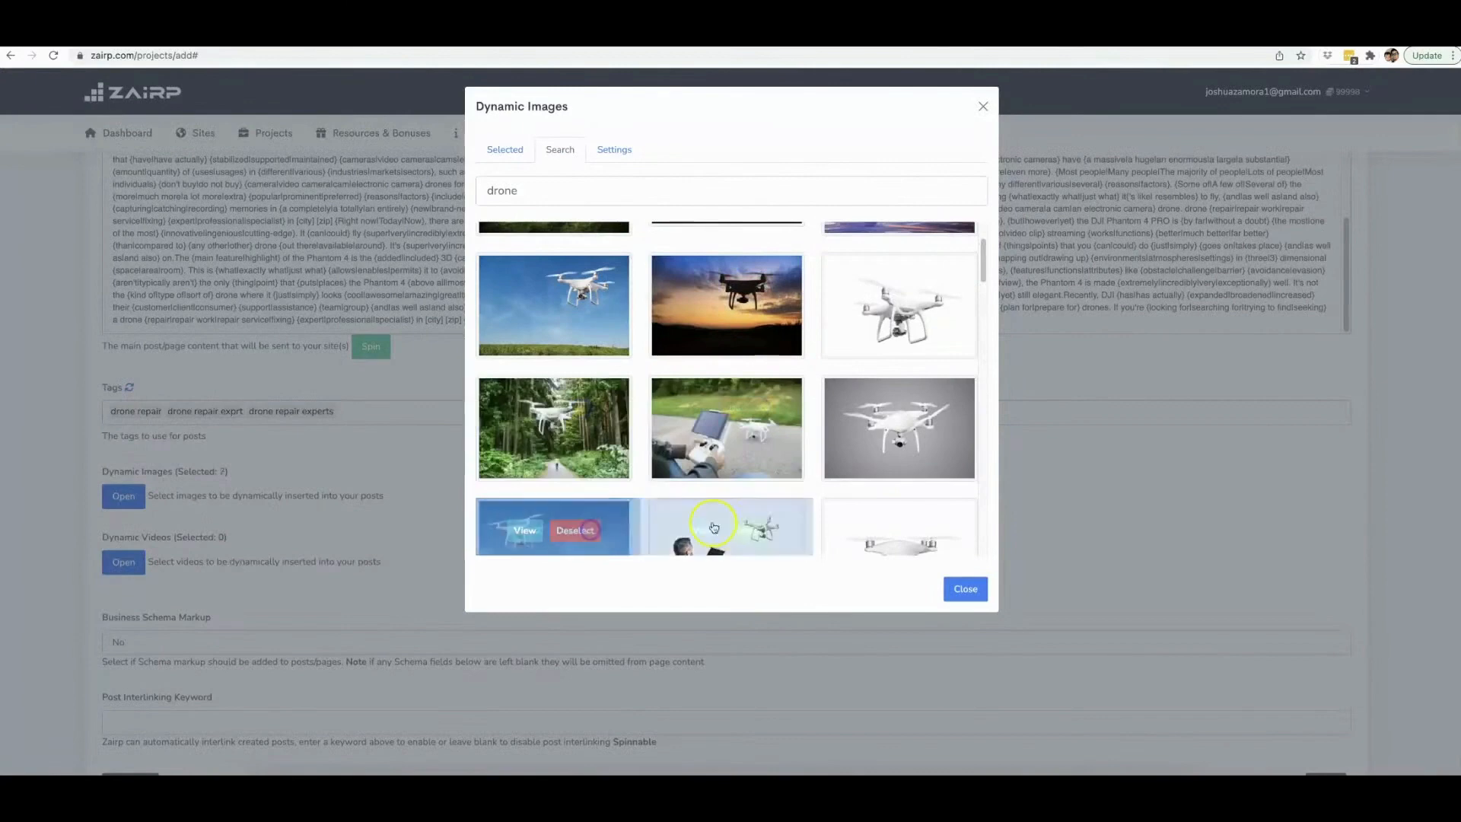
pyautogui.click(921, 529)
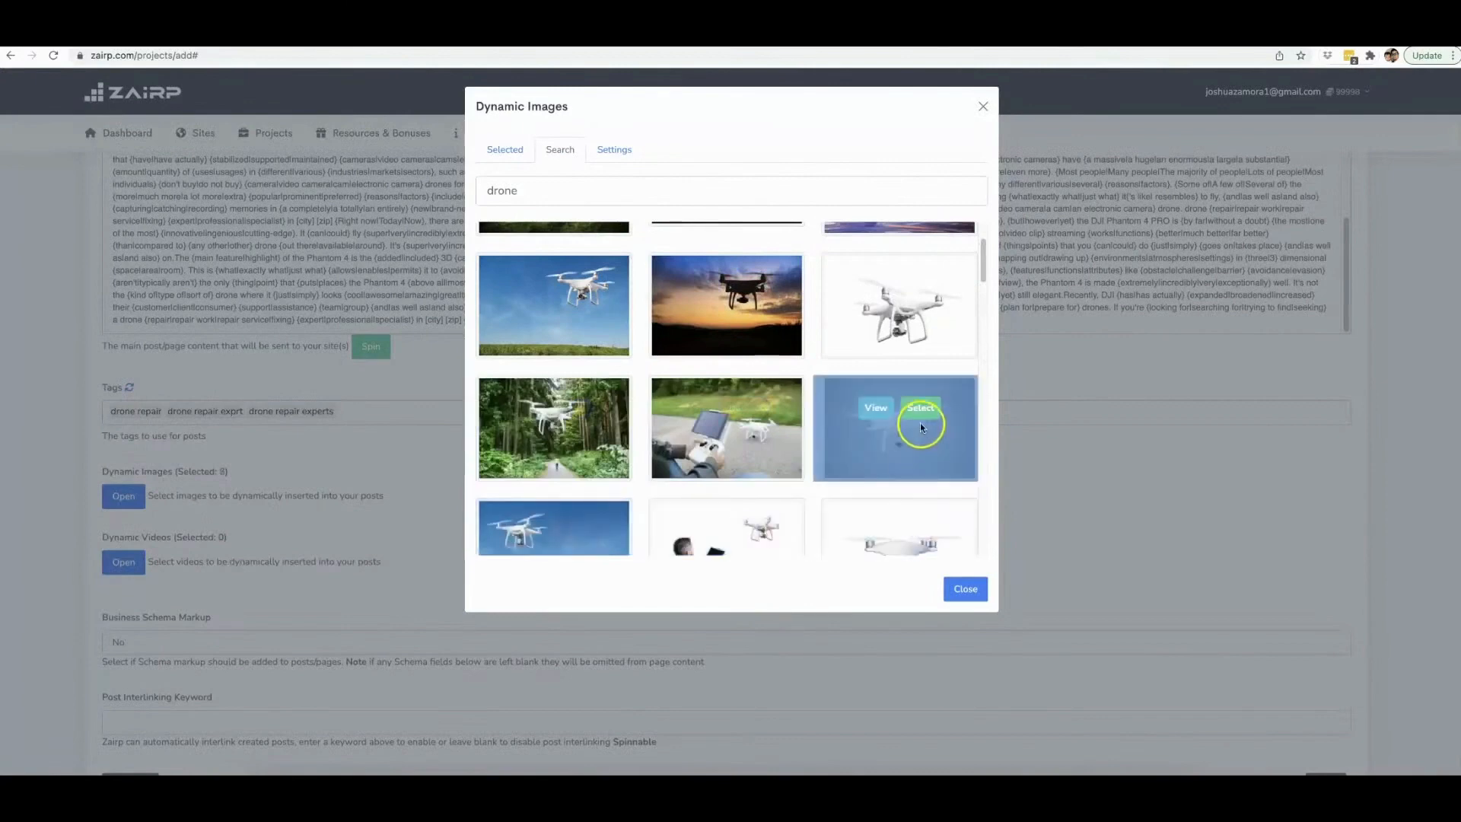
pyautogui.click(921, 411)
pyautogui.scroll(-5, 875, 381)
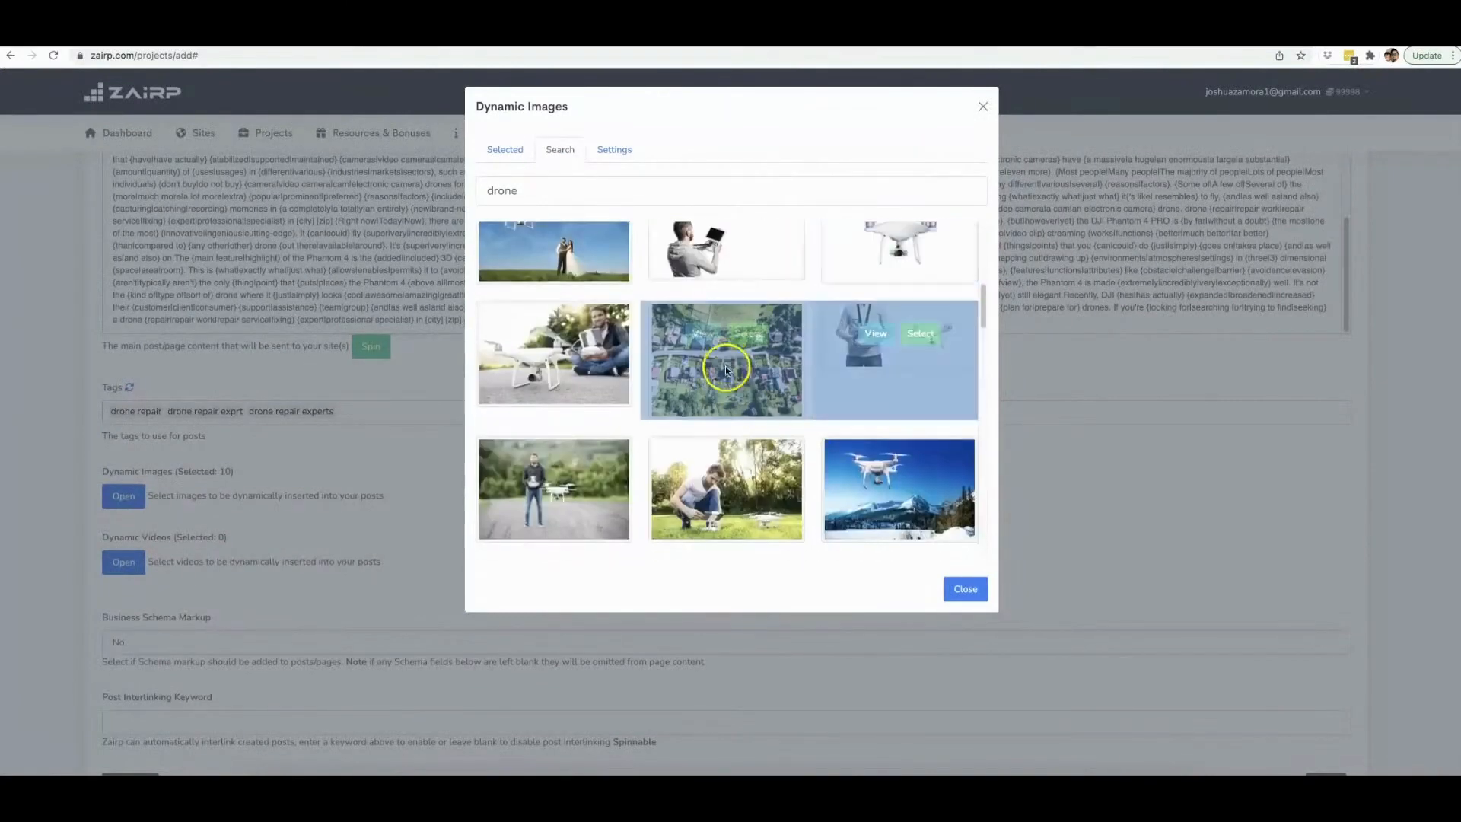
pyautogui.click(748, 335)
pyautogui.click(584, 335)
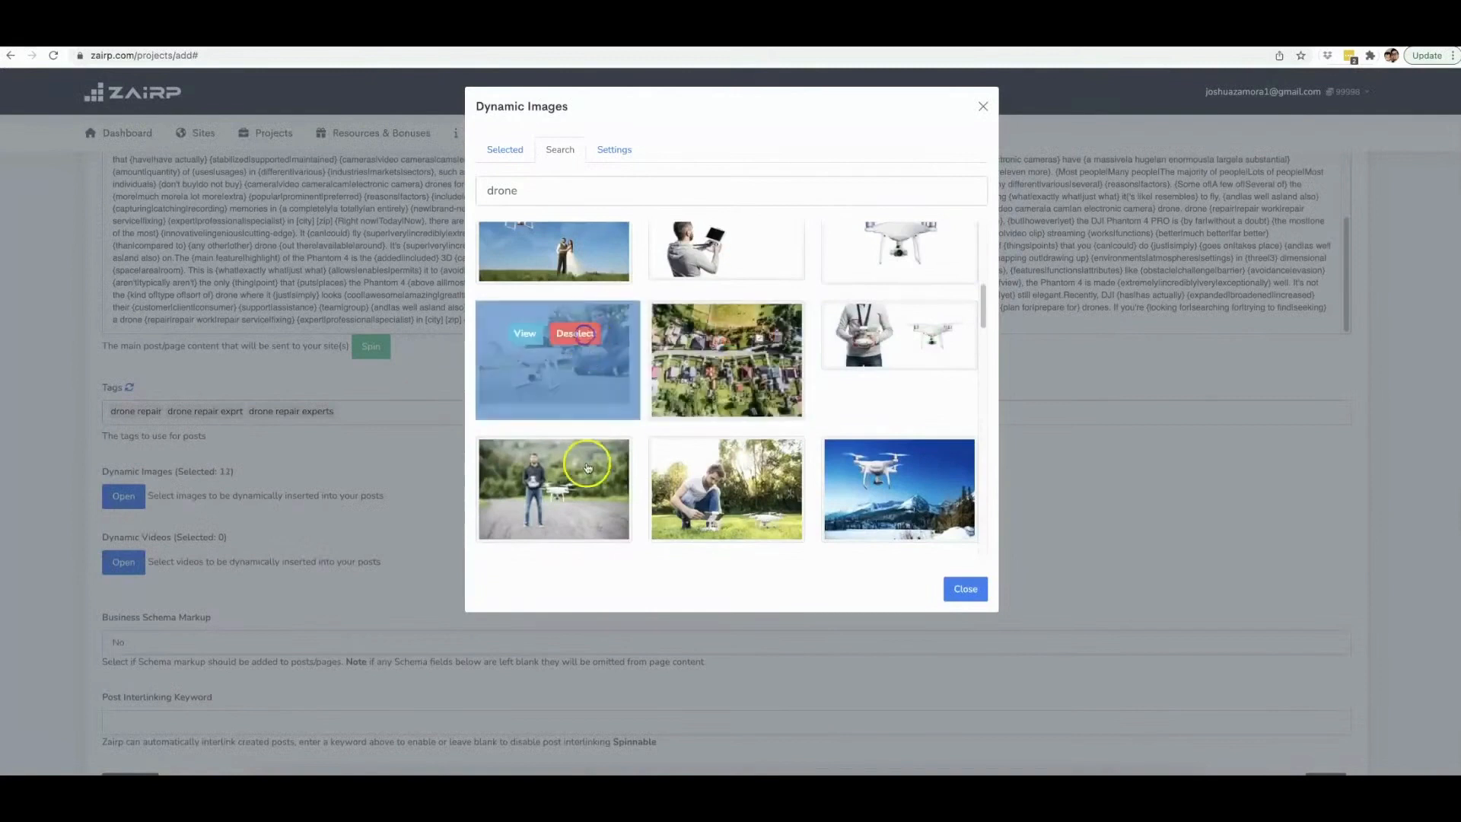
pyautogui.click(583, 469)
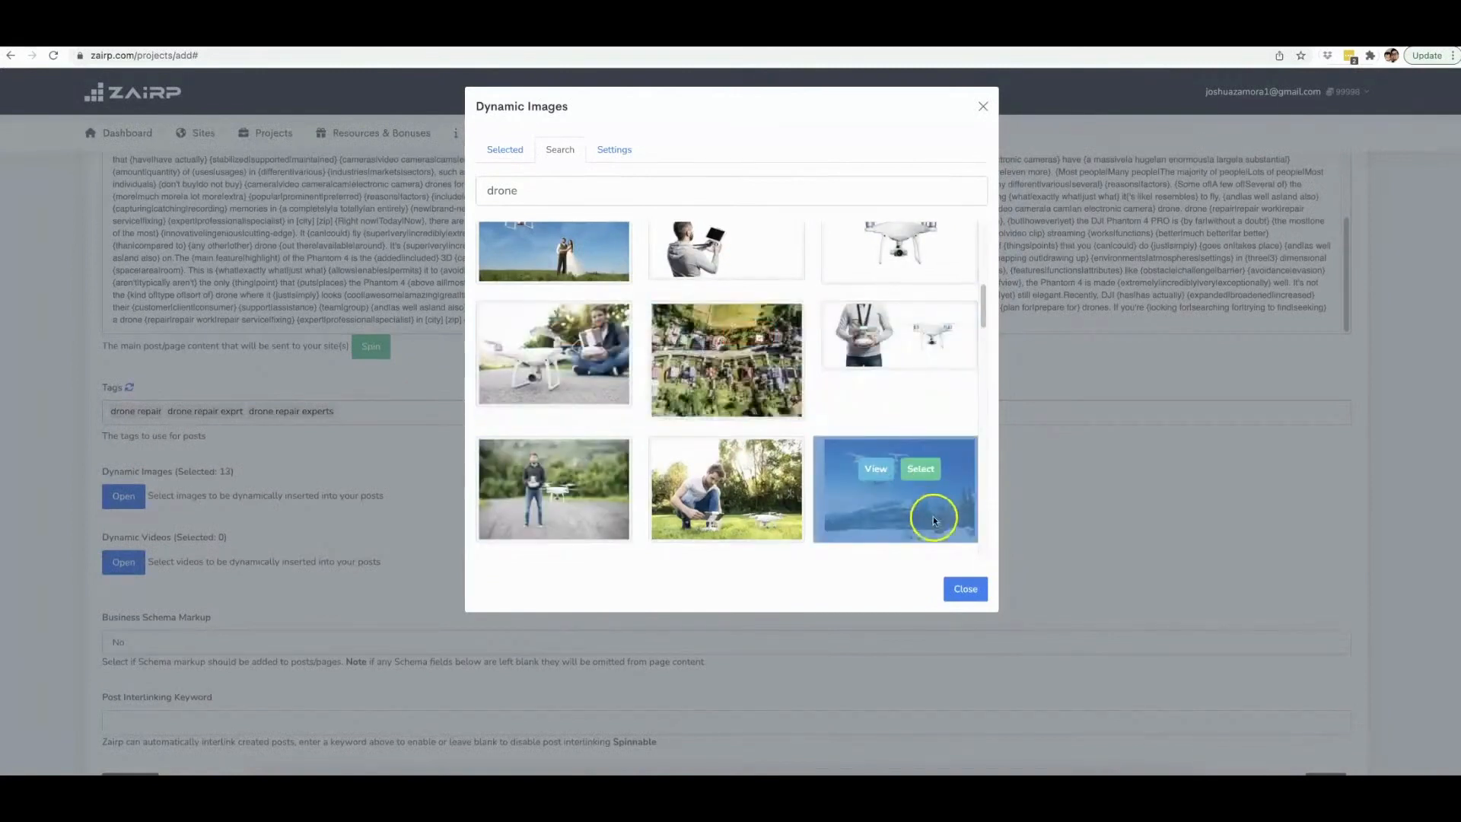
pyautogui.click(967, 592)
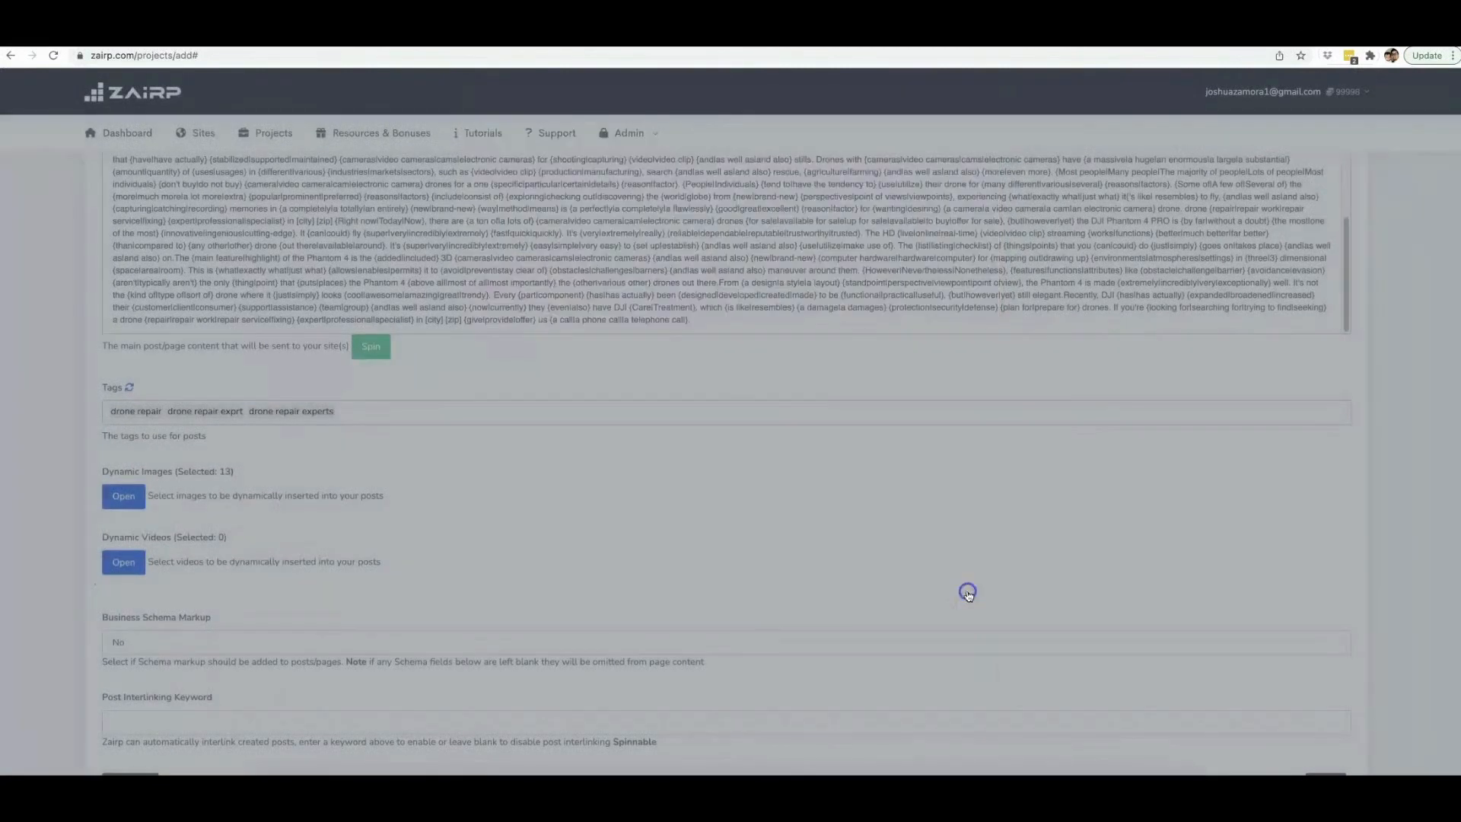
# Step: Open the dynamic videos selection for the post and search for "drone repair" videos
pyautogui.click(130, 563)
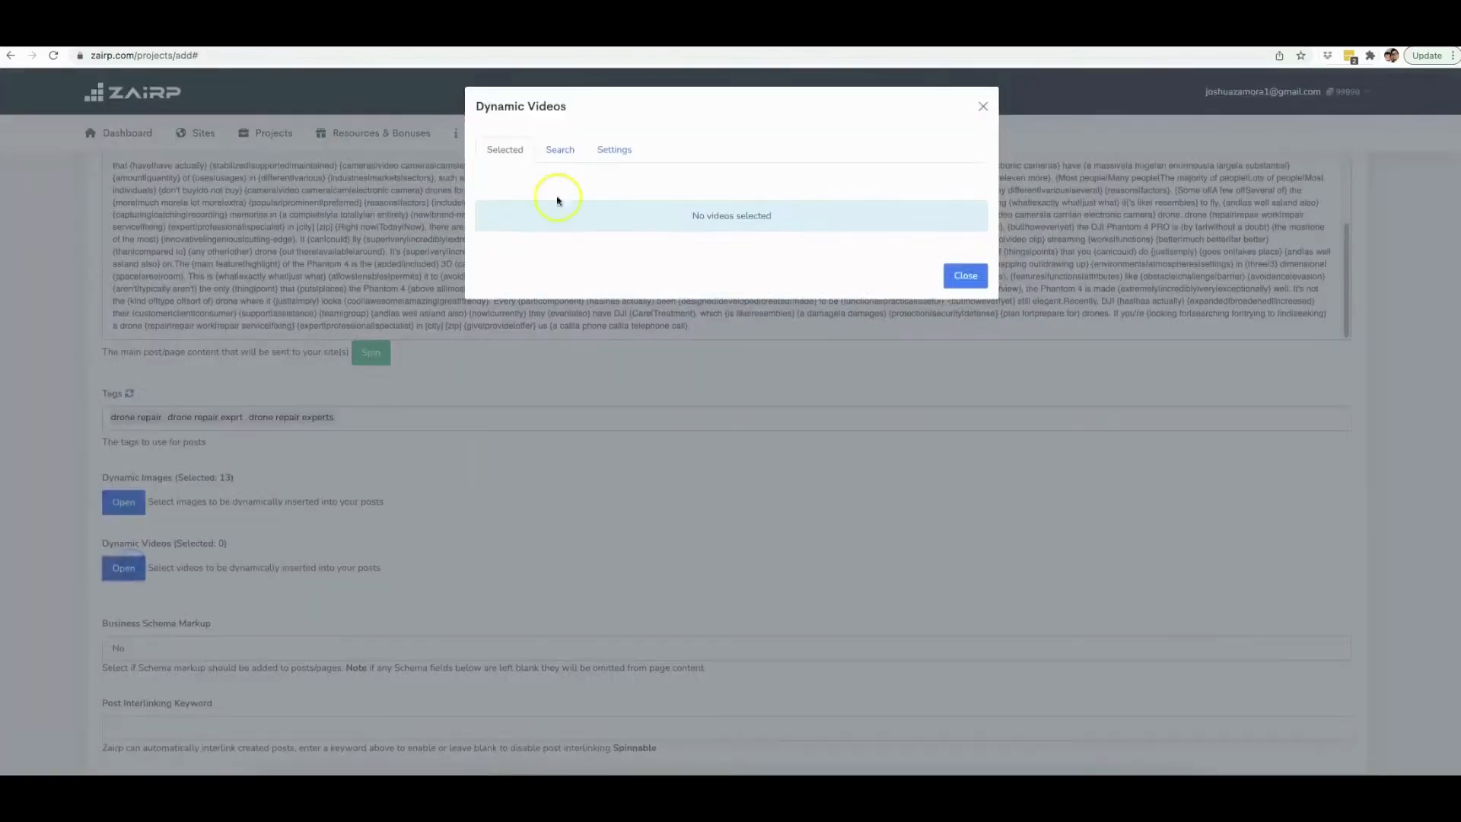
pyautogui.click(560, 149)
pyautogui.click(603, 190)
pyautogui.write('dro')
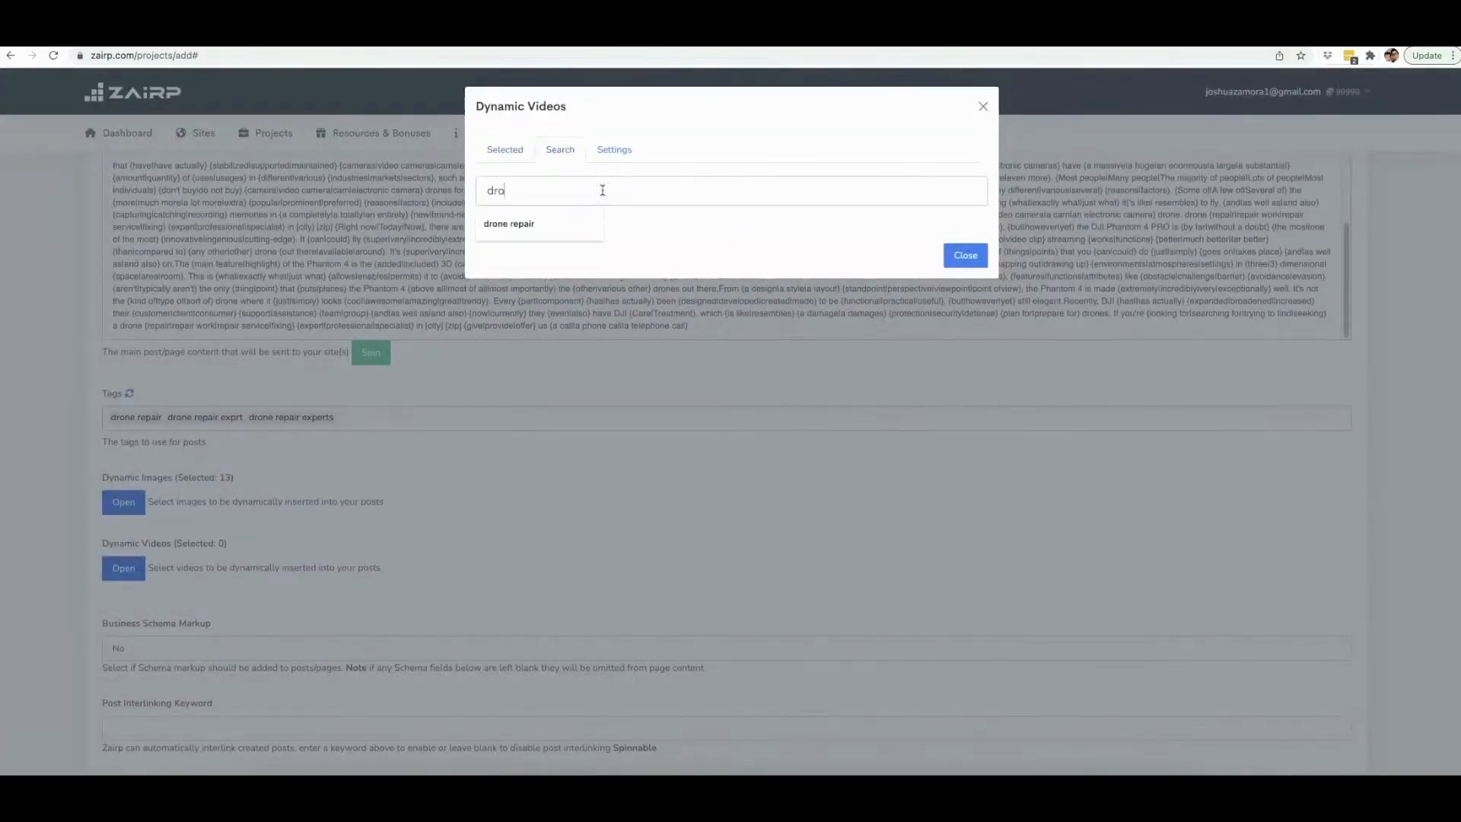
pyautogui.write('ne repair')
pyautogui.press('Return')
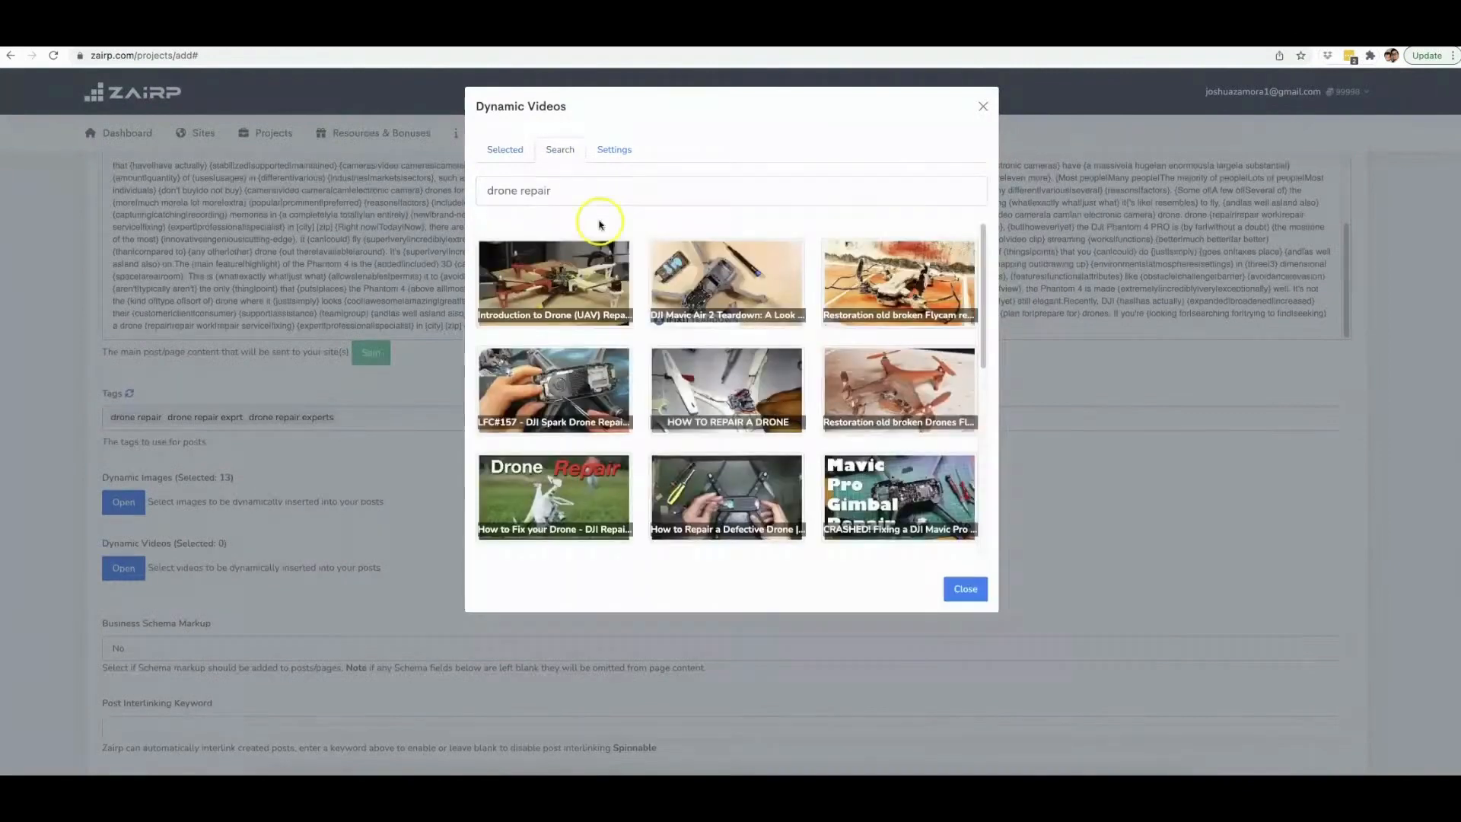
# Step: Select 12 drone repair videos from the search results as dynamic videos and close the video selection
pyautogui.click(580, 279)
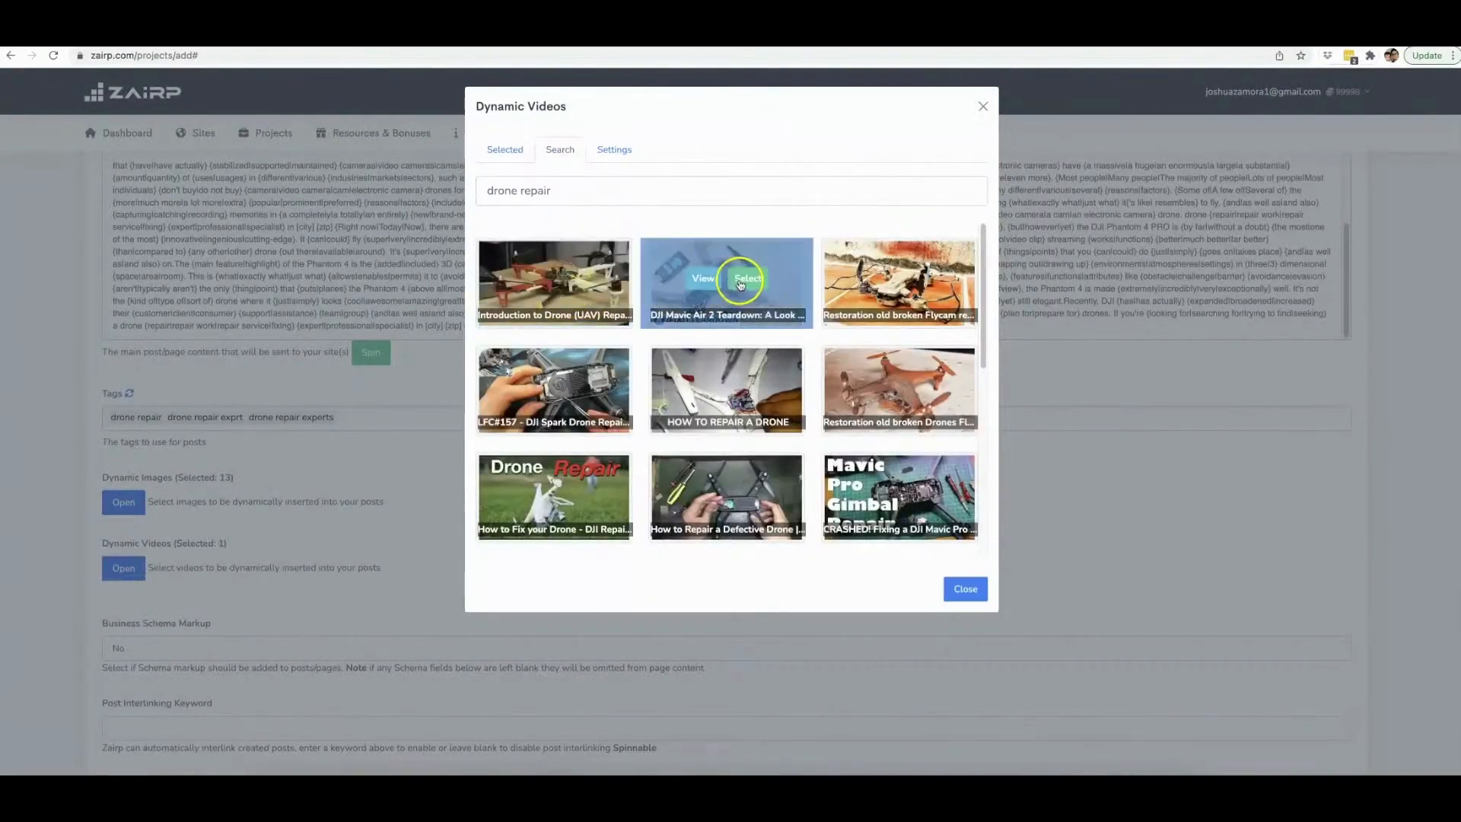
pyautogui.click(893, 295)
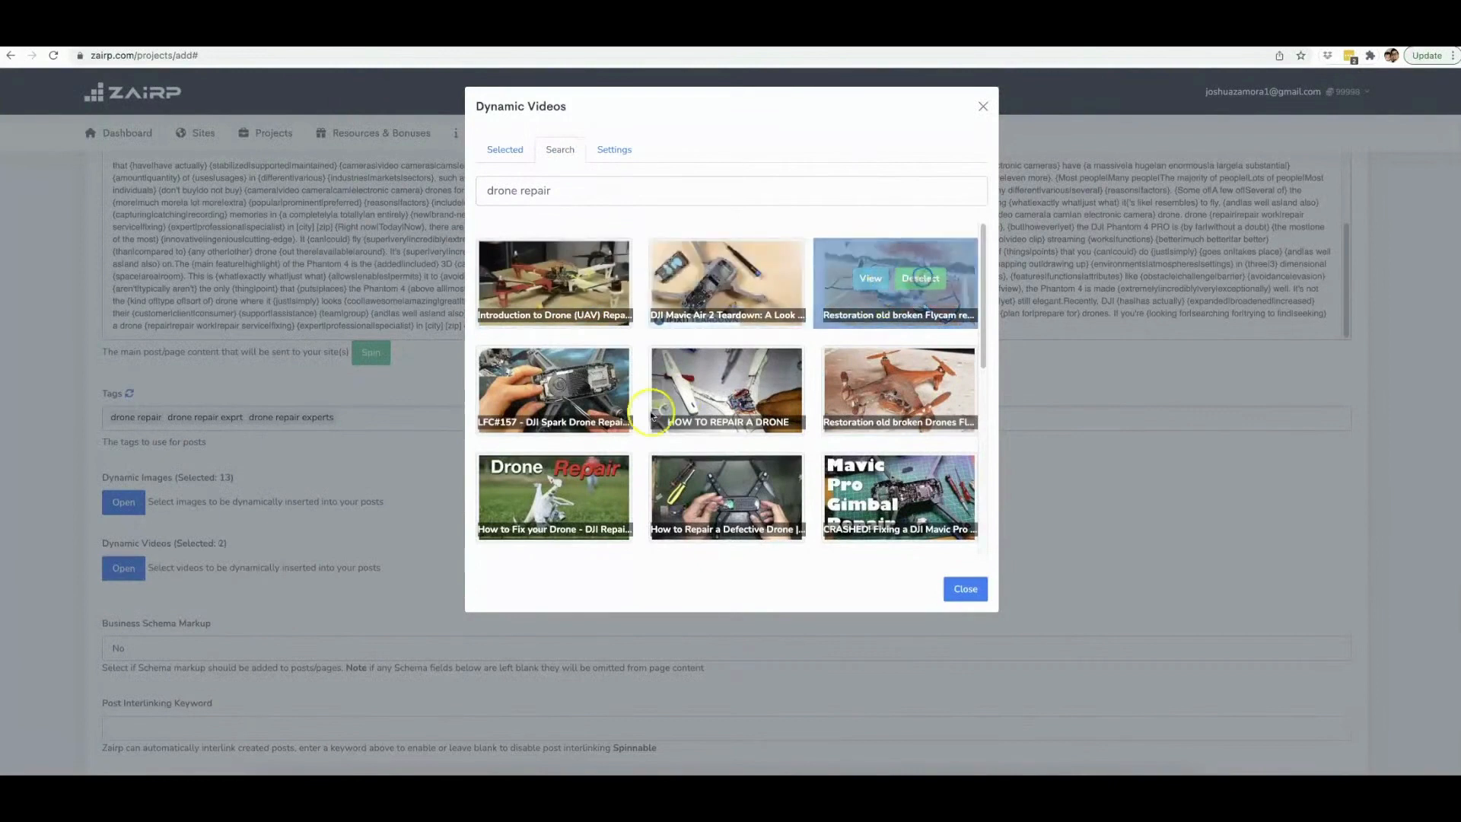
pyautogui.click(576, 386)
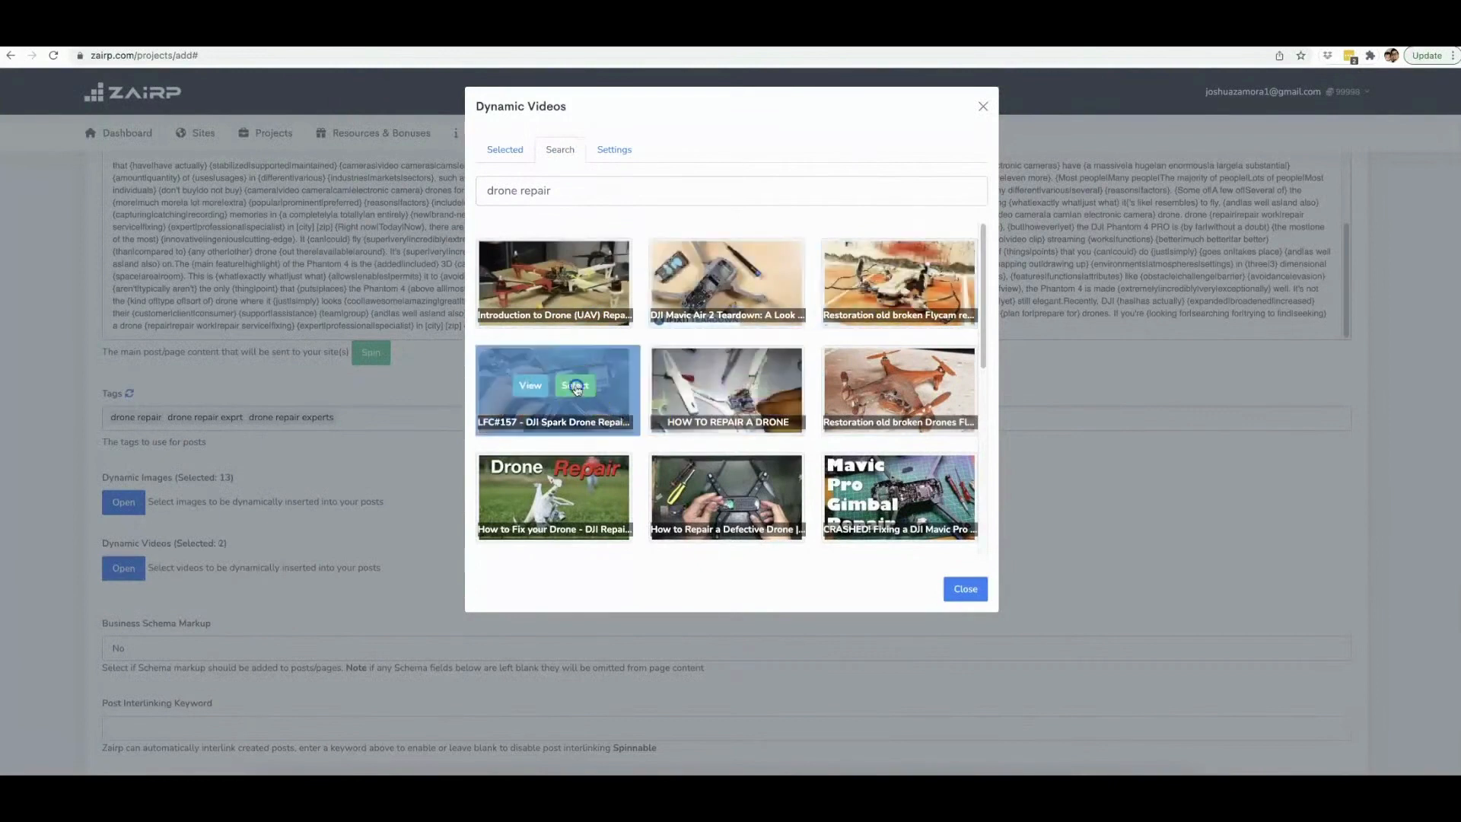
pyautogui.click(742, 385)
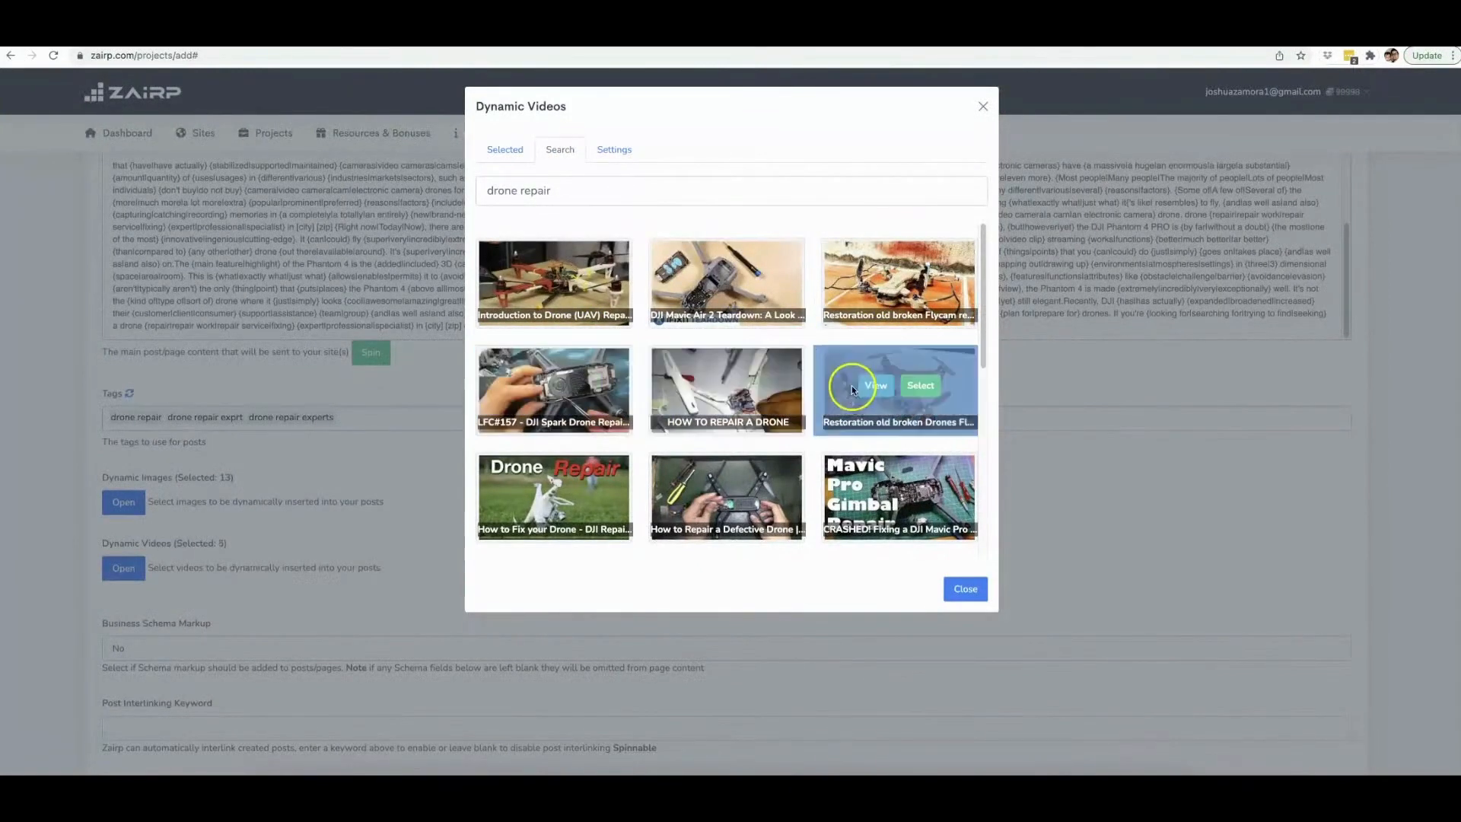
pyautogui.click(920, 385)
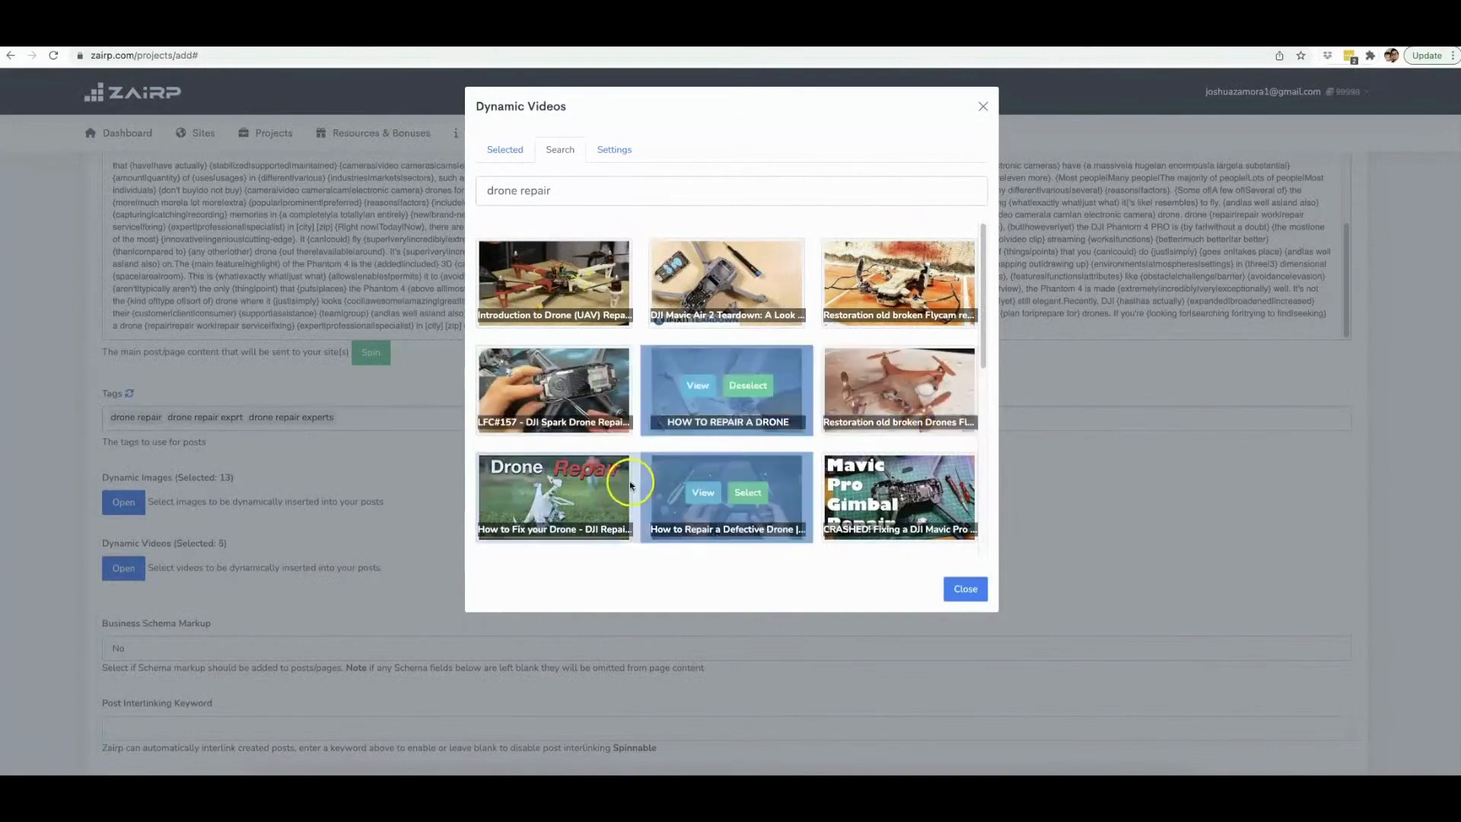
pyautogui.scroll(-1, 579, 488)
pyautogui.click(576, 473)
pyautogui.click(746, 472)
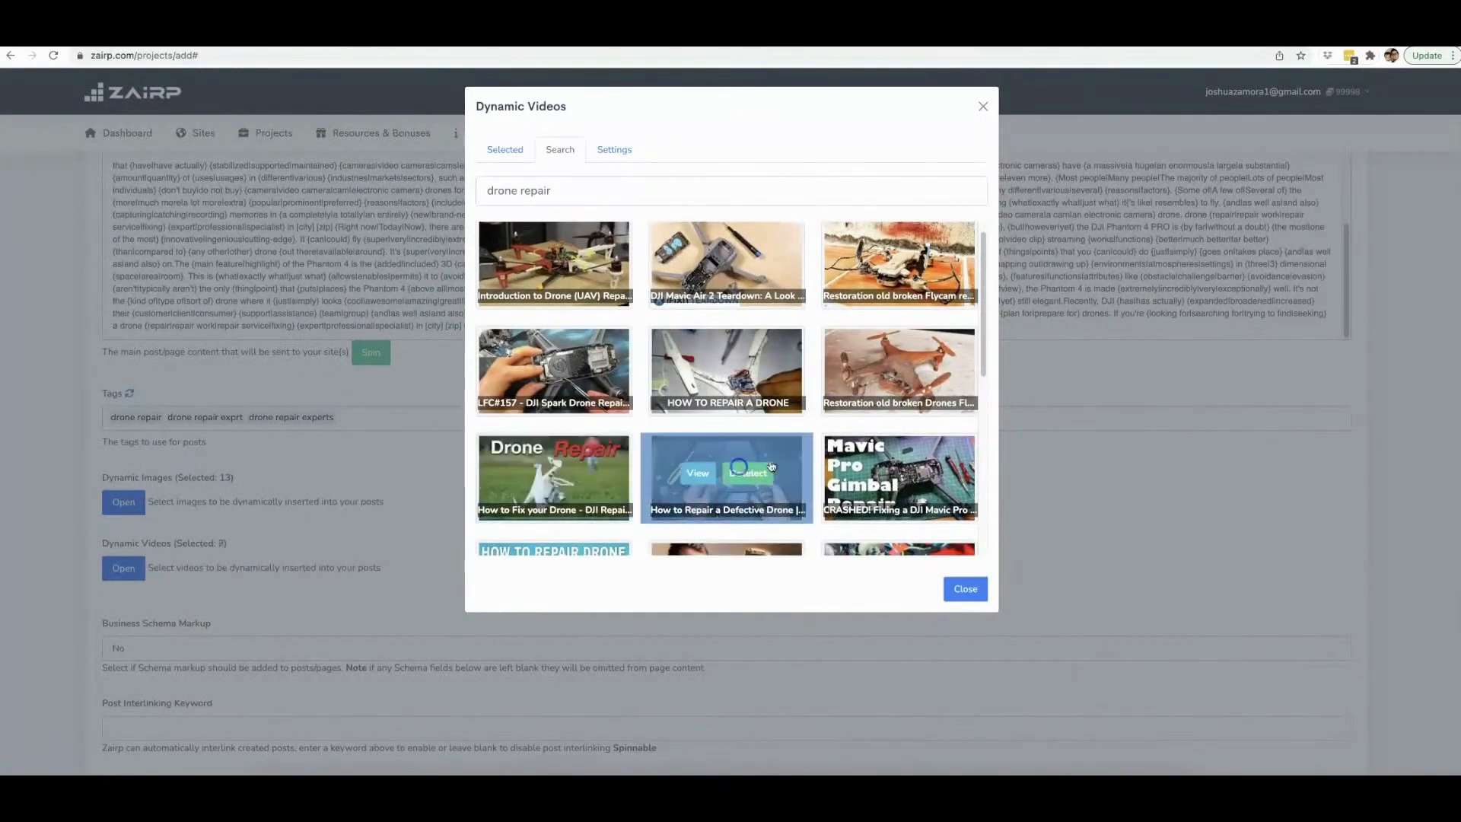
pyautogui.click(917, 473)
pyautogui.scroll(-2, 809, 447)
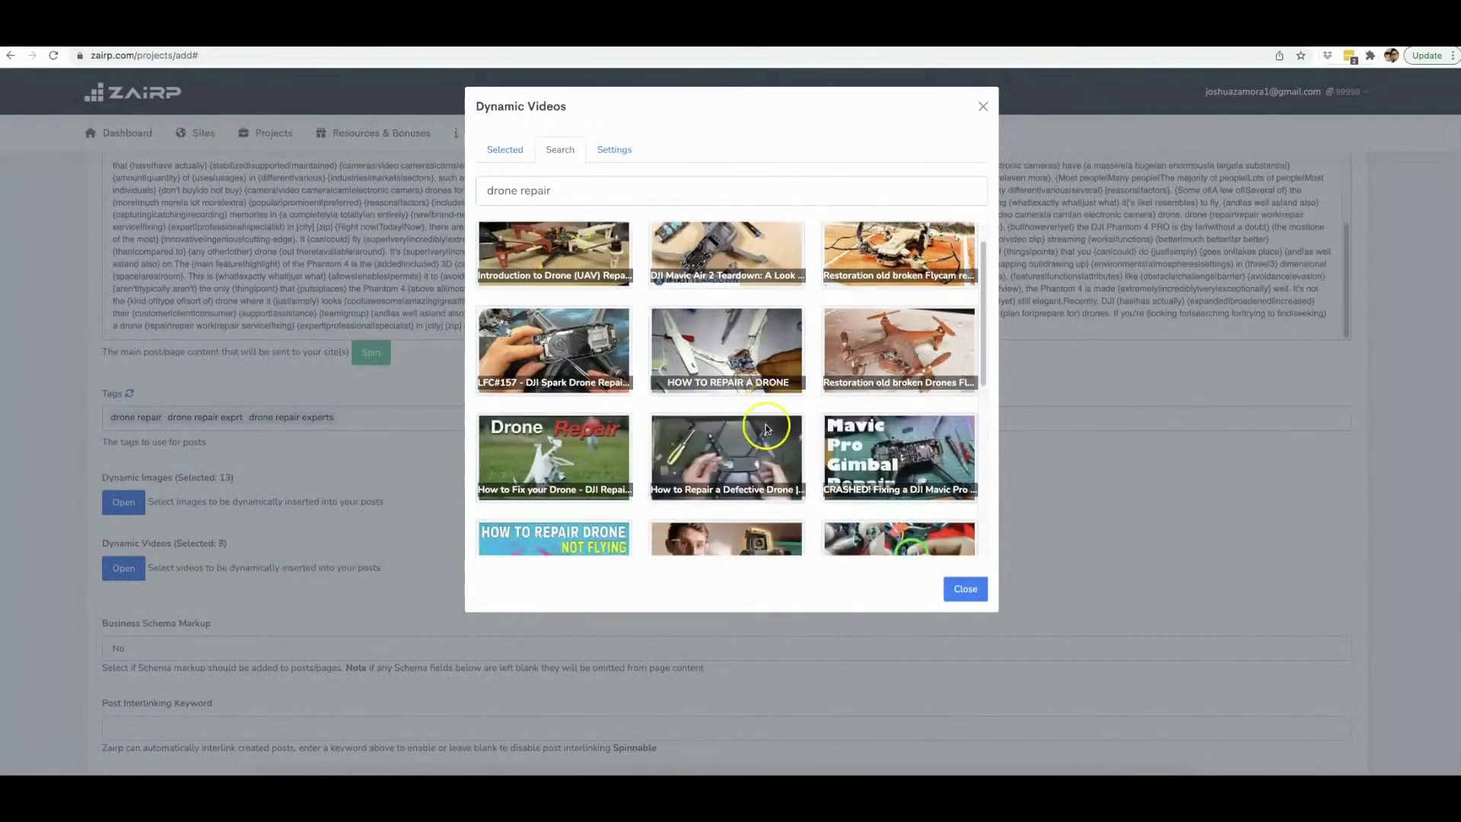
pyautogui.click(754, 446)
pyautogui.click(585, 443)
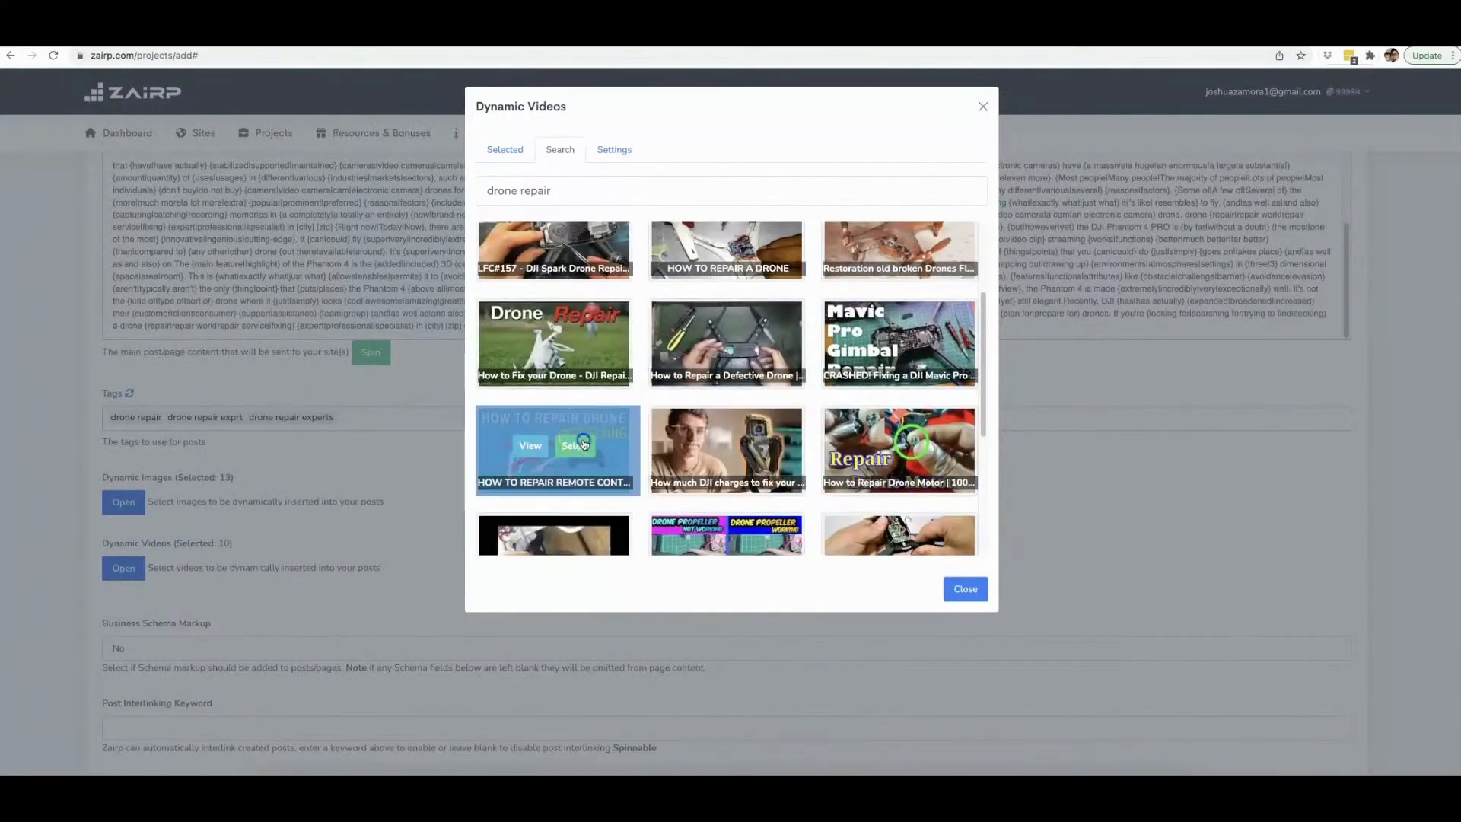
pyautogui.scroll(-2, 875, 395)
pyautogui.click(935, 351)
pyautogui.click(982, 590)
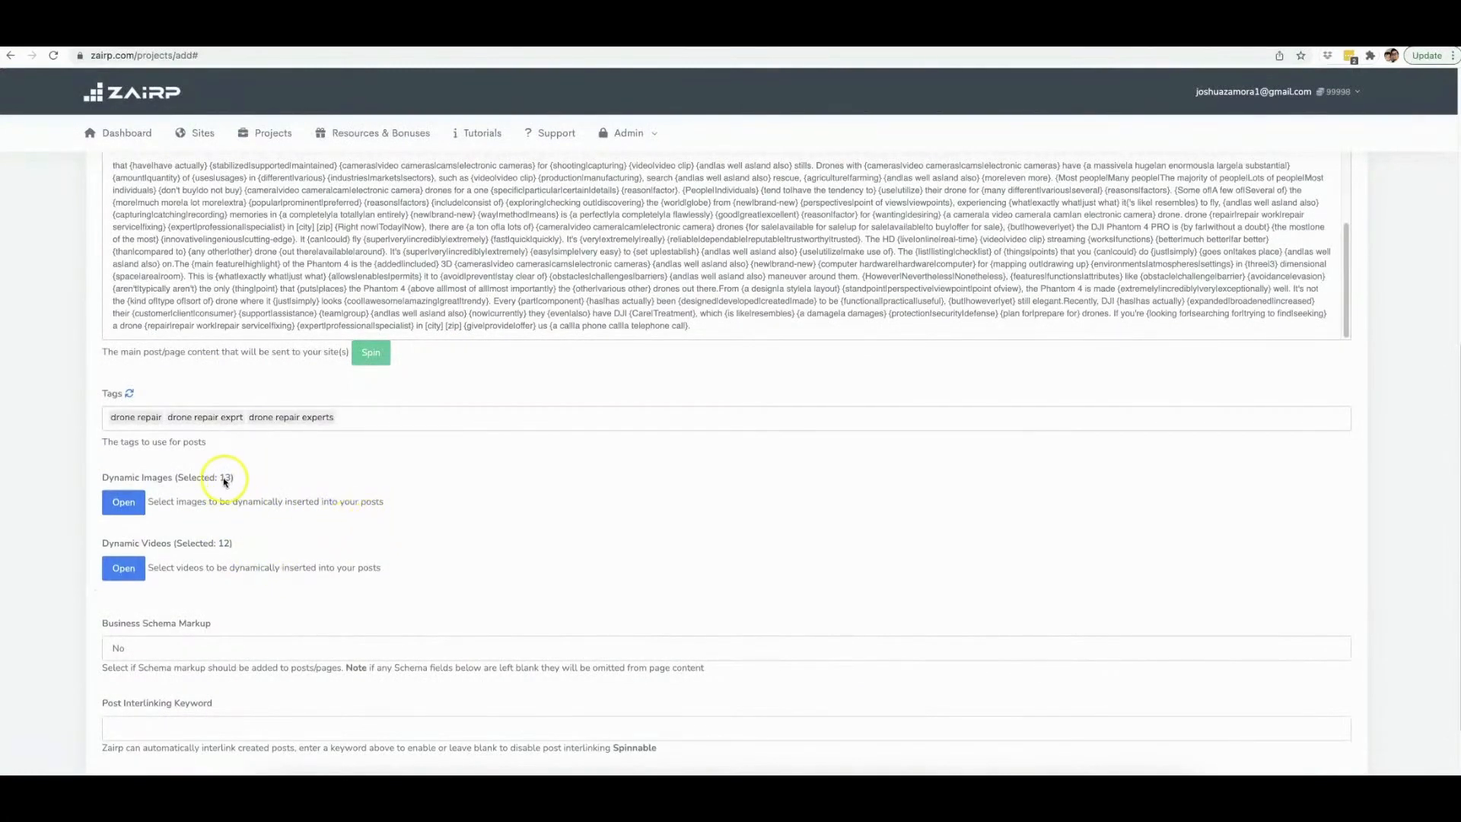
# Step: Set Business Schema Markup to Yes, examine the business name, description, contact and address fields, and set it back to No
pyautogui.scroll(-2, 457, 514)
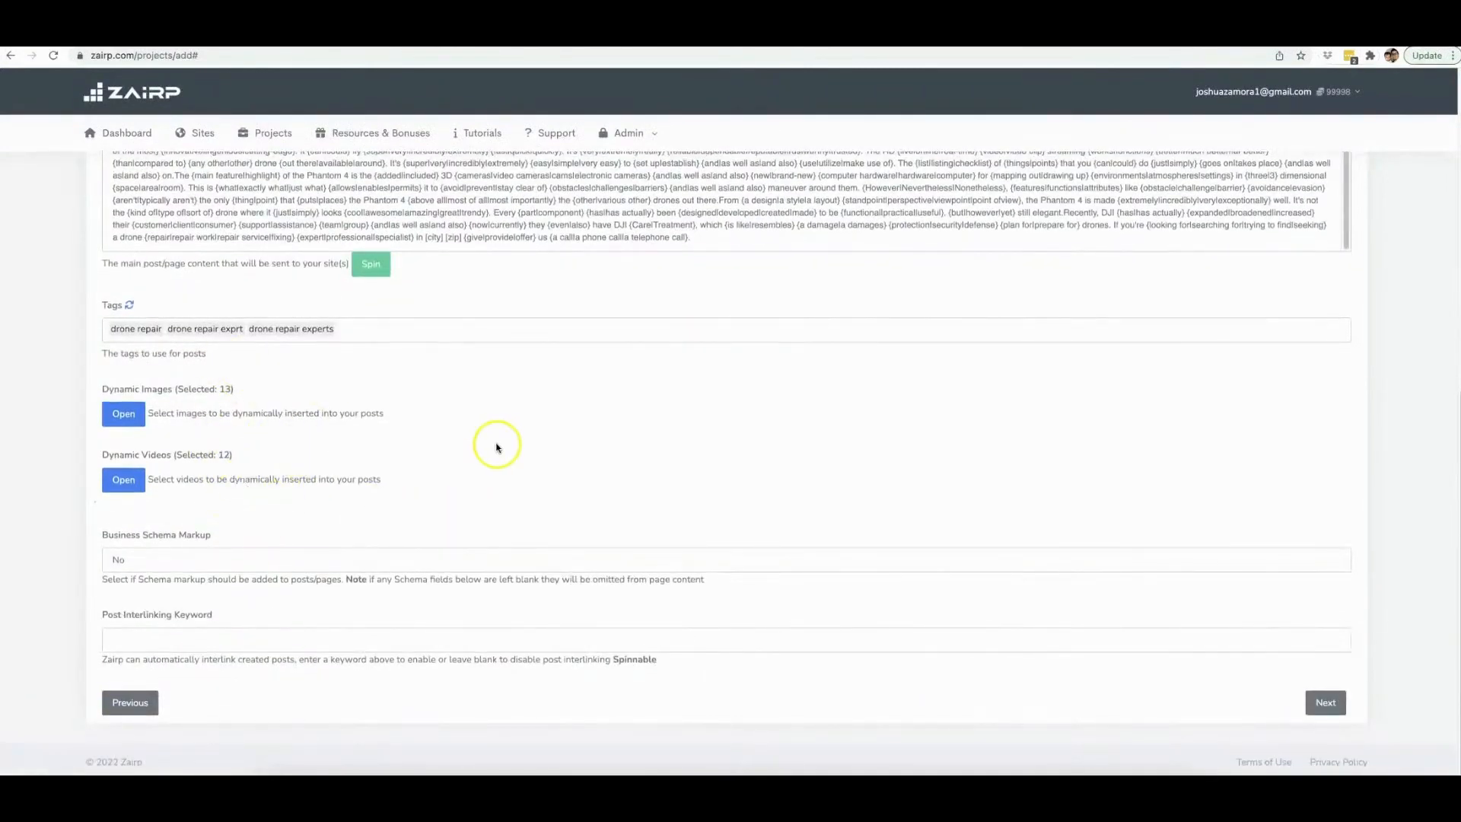
pyautogui.click(185, 556)
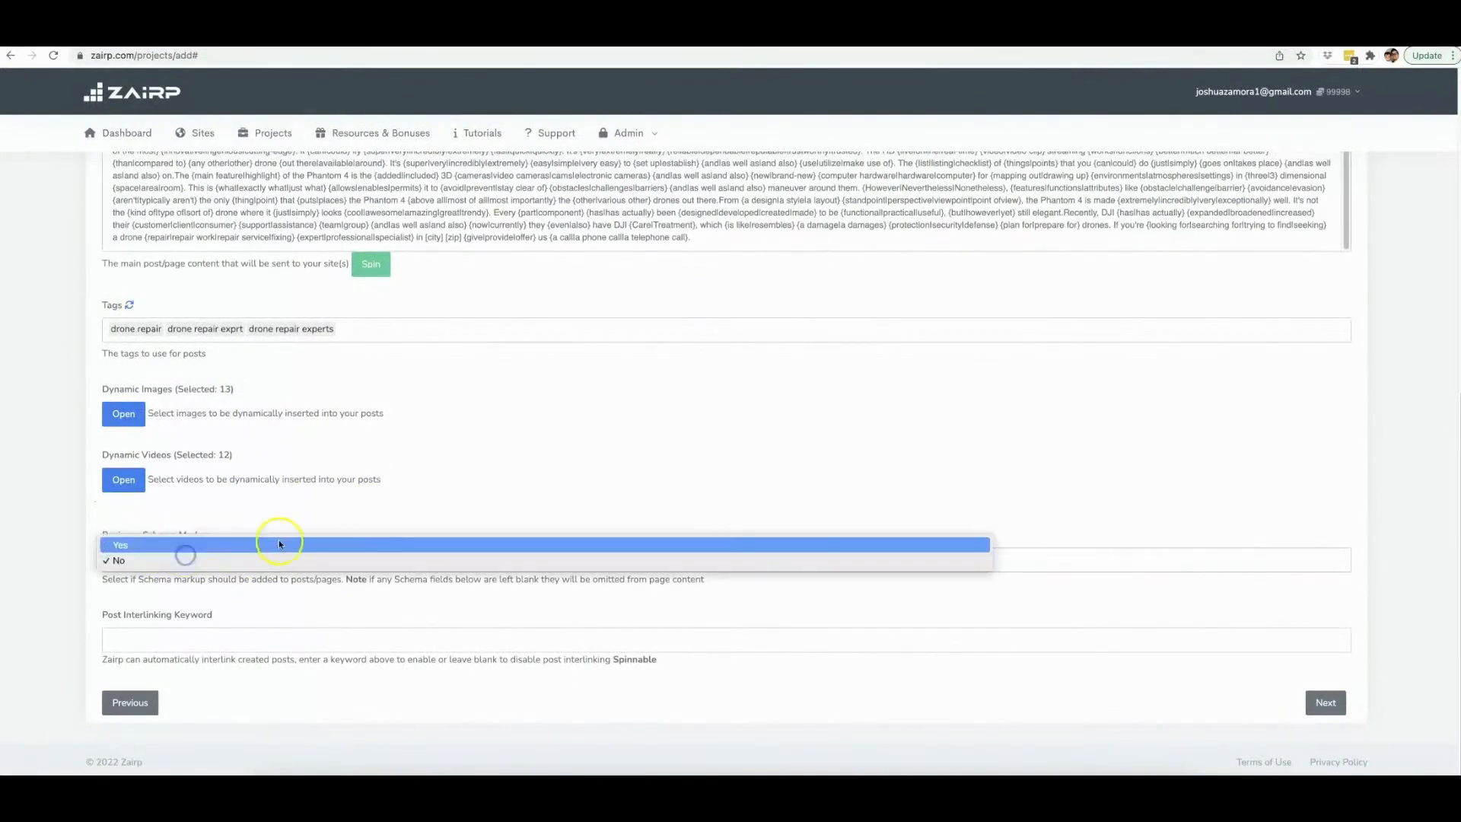
pyautogui.click(216, 546)
pyautogui.scroll(-3, 339, 523)
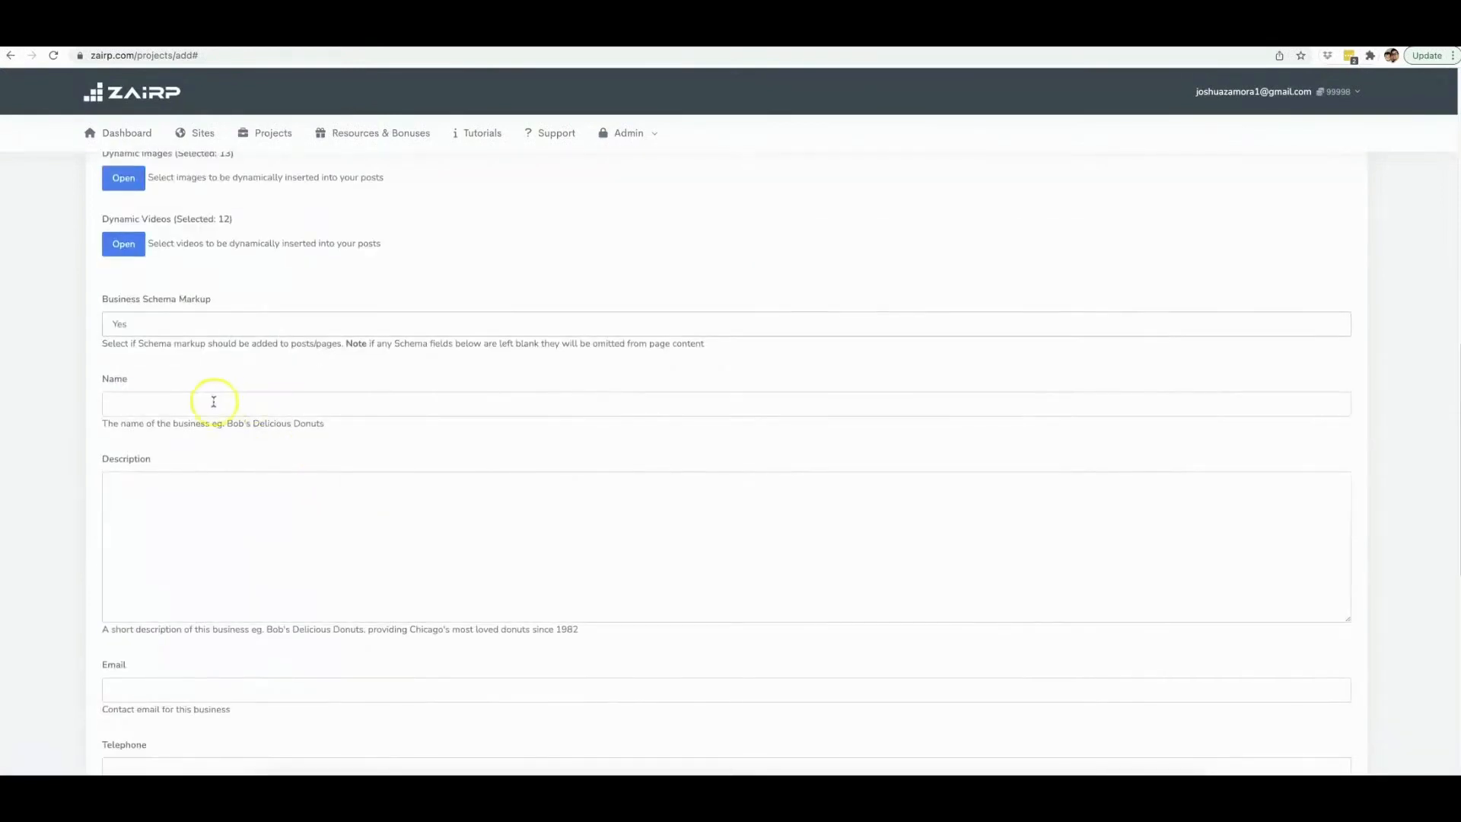
pyautogui.scroll(-6, 212, 405)
pyautogui.scroll(-3, 236, 497)
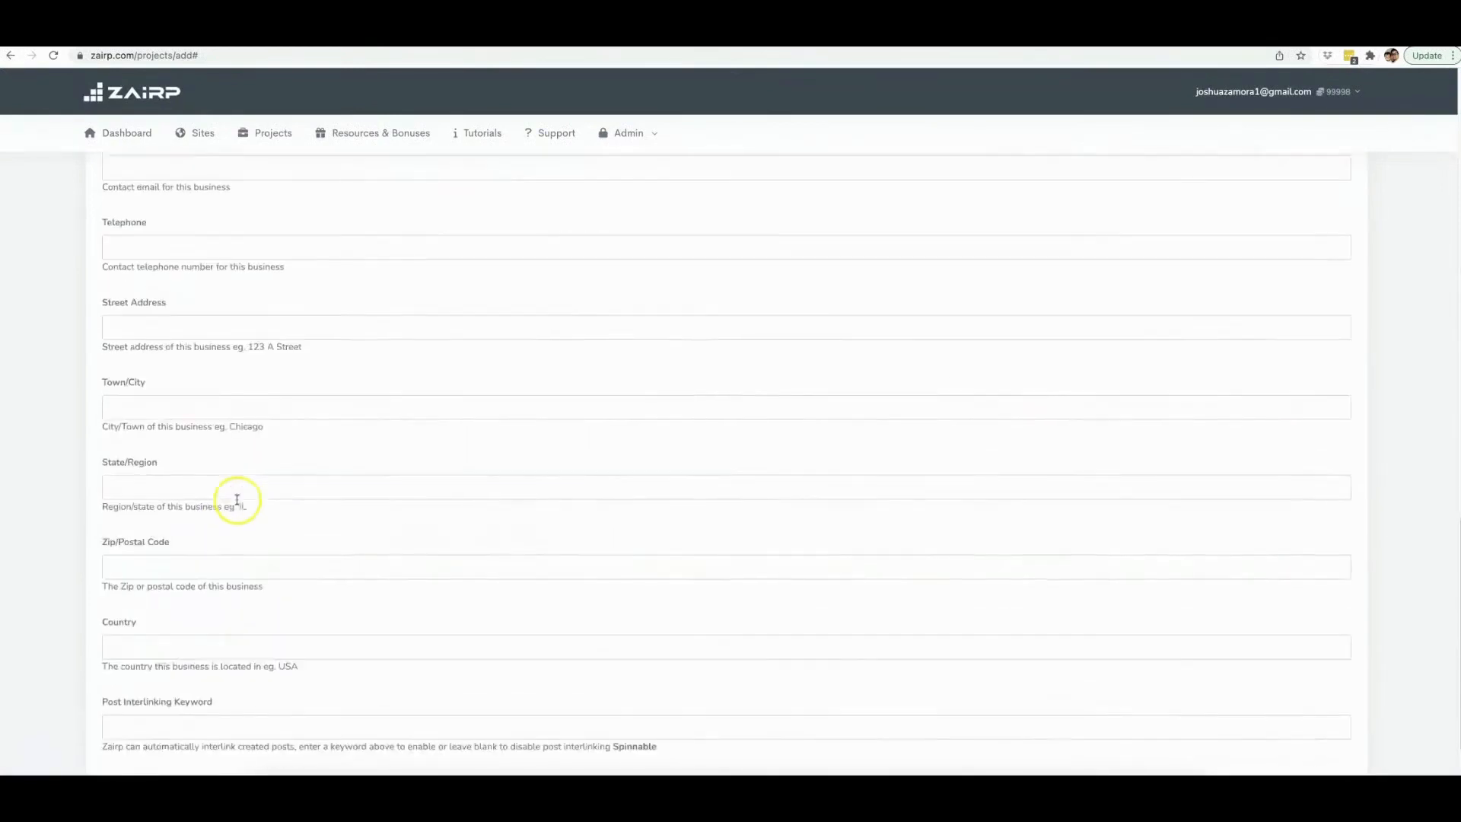
pyautogui.scroll(3, 237, 500)
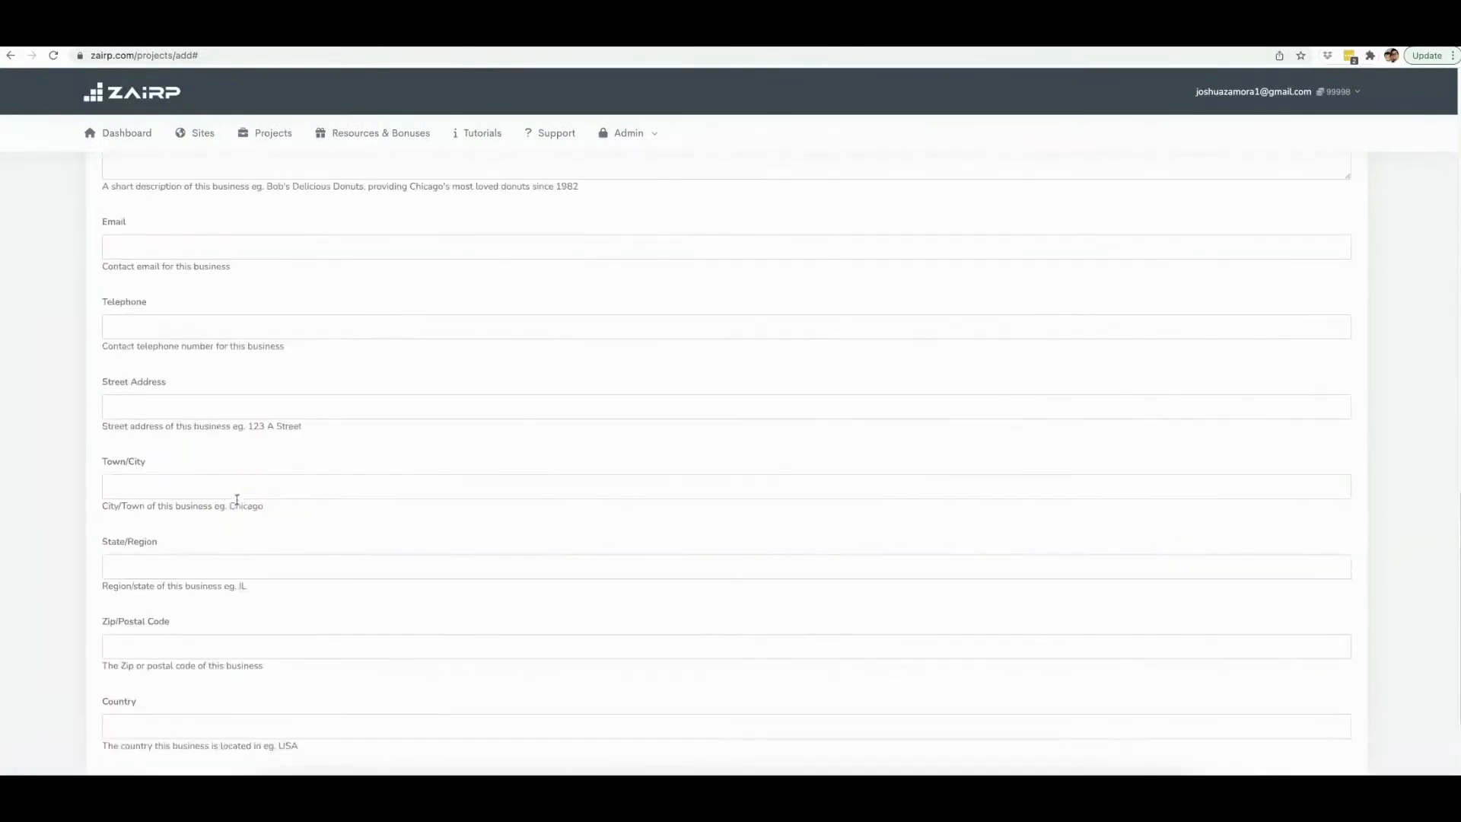
pyautogui.scroll(5, 237, 499)
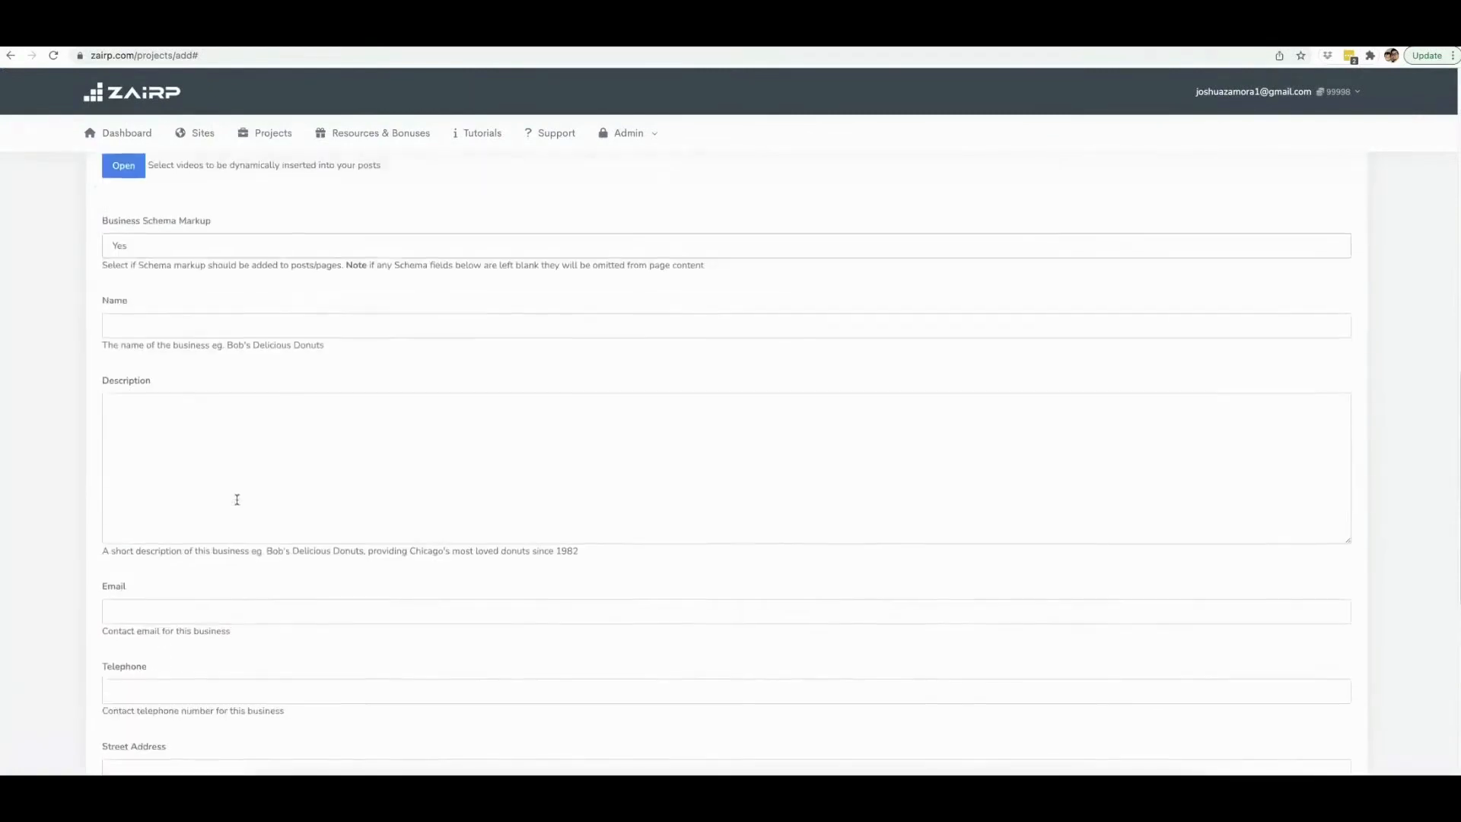
pyautogui.scroll(3, 232, 457)
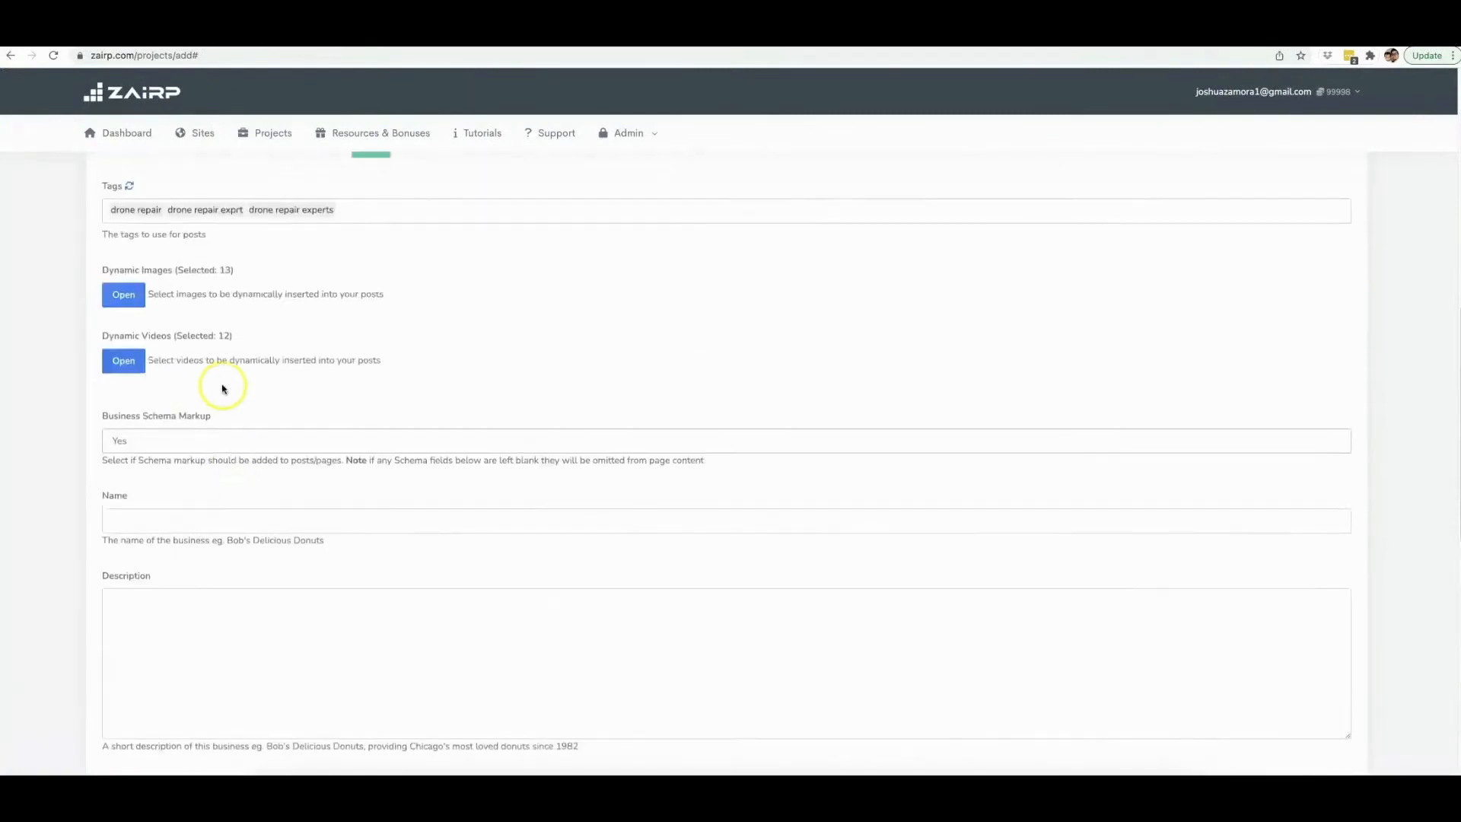
pyautogui.click(175, 441)
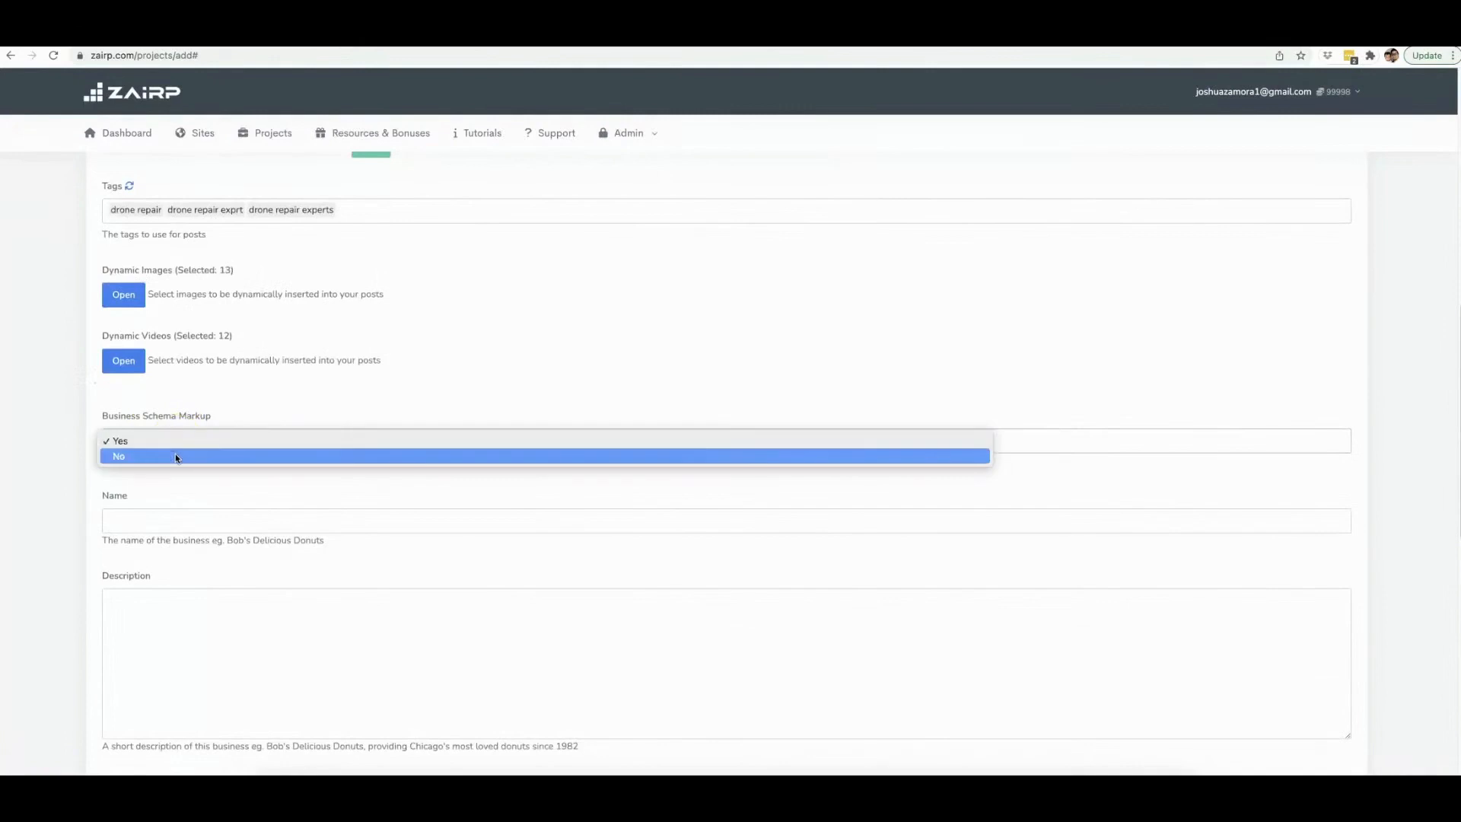
pyautogui.click(175, 457)
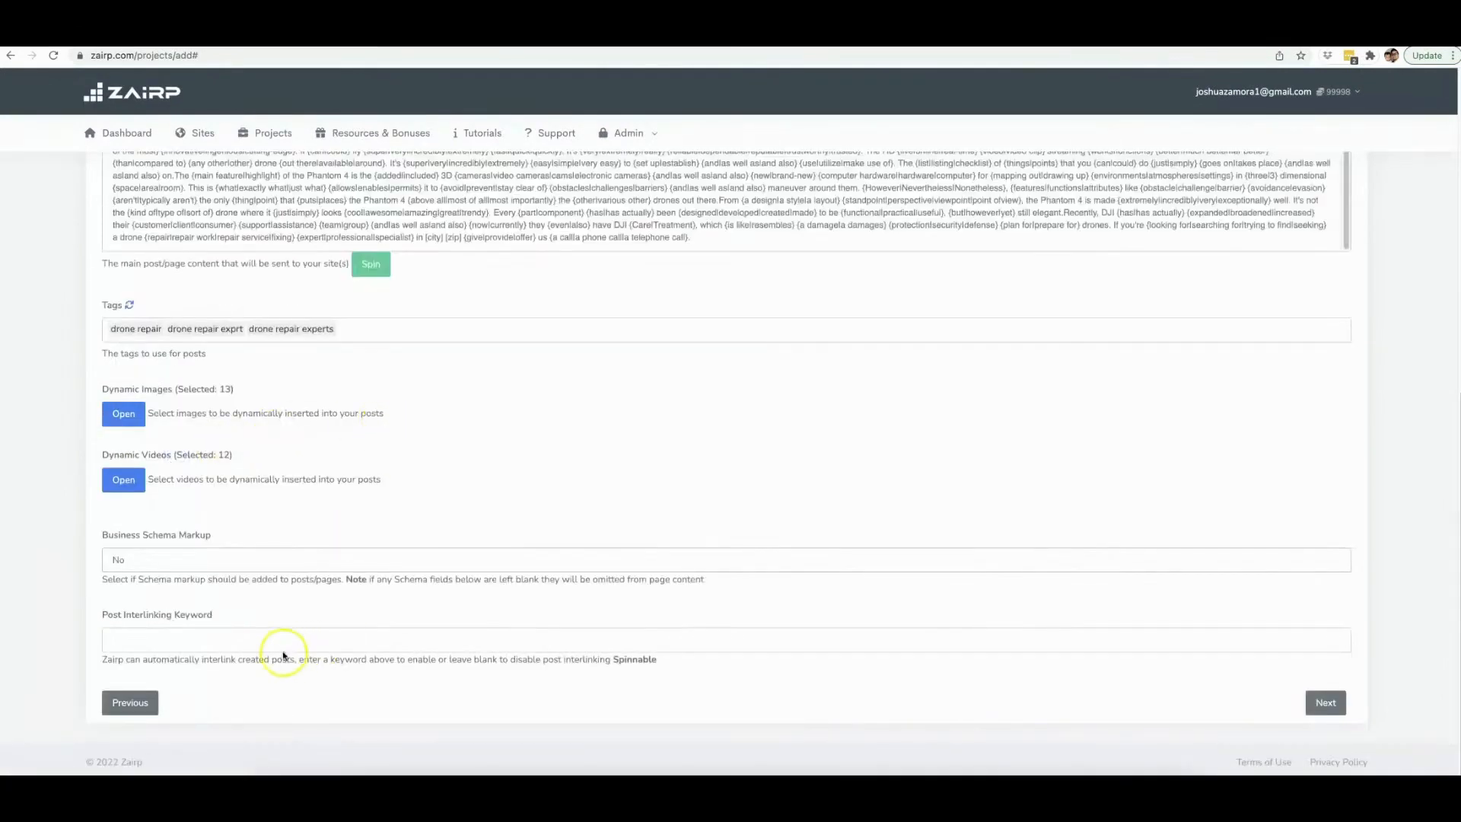
# Step: Set the post interlinking keyword to "drone repair, drone, repair, specialist,"
pyautogui.click(287, 646)
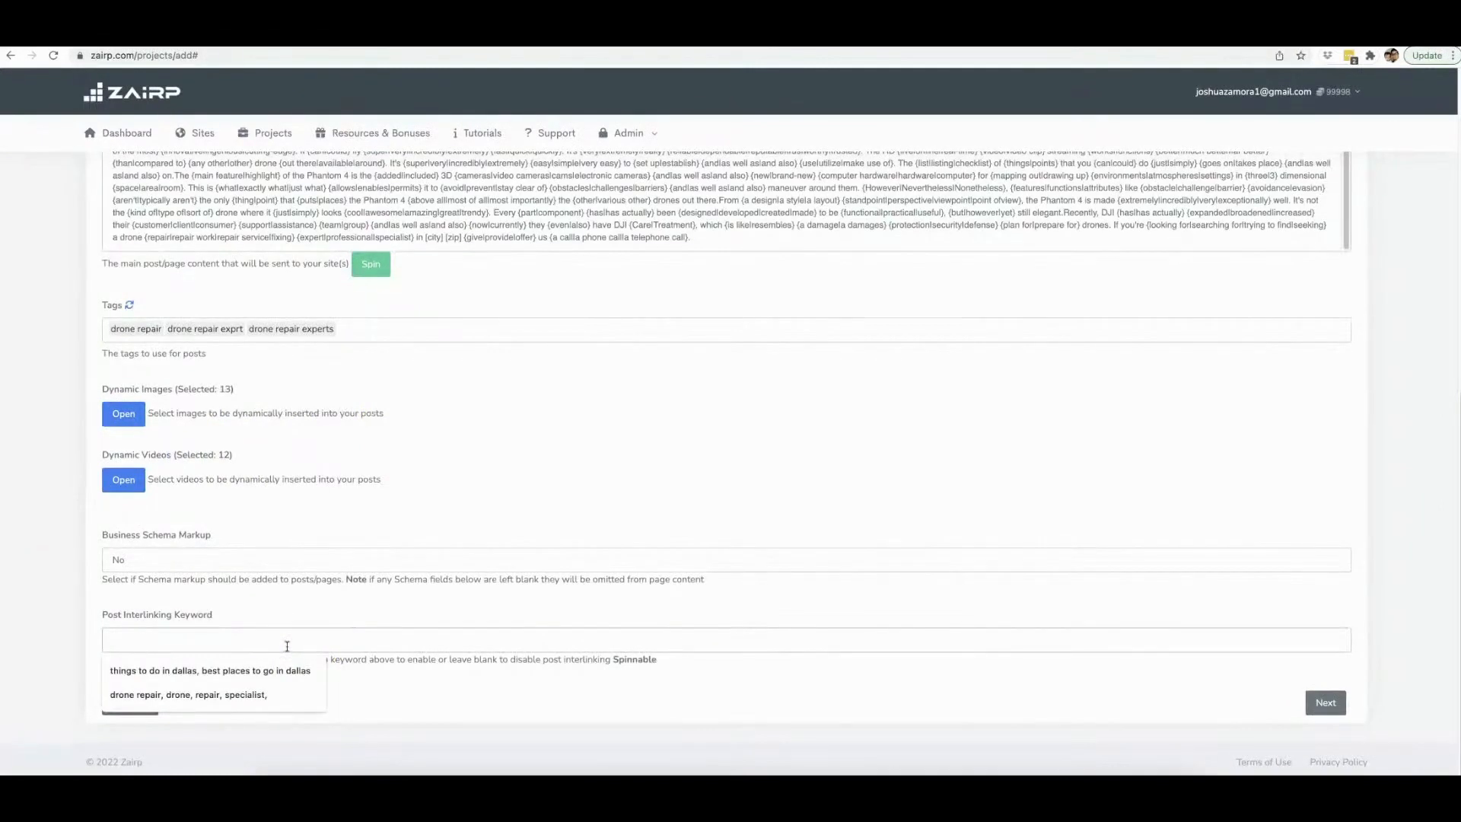
pyautogui.click(263, 693)
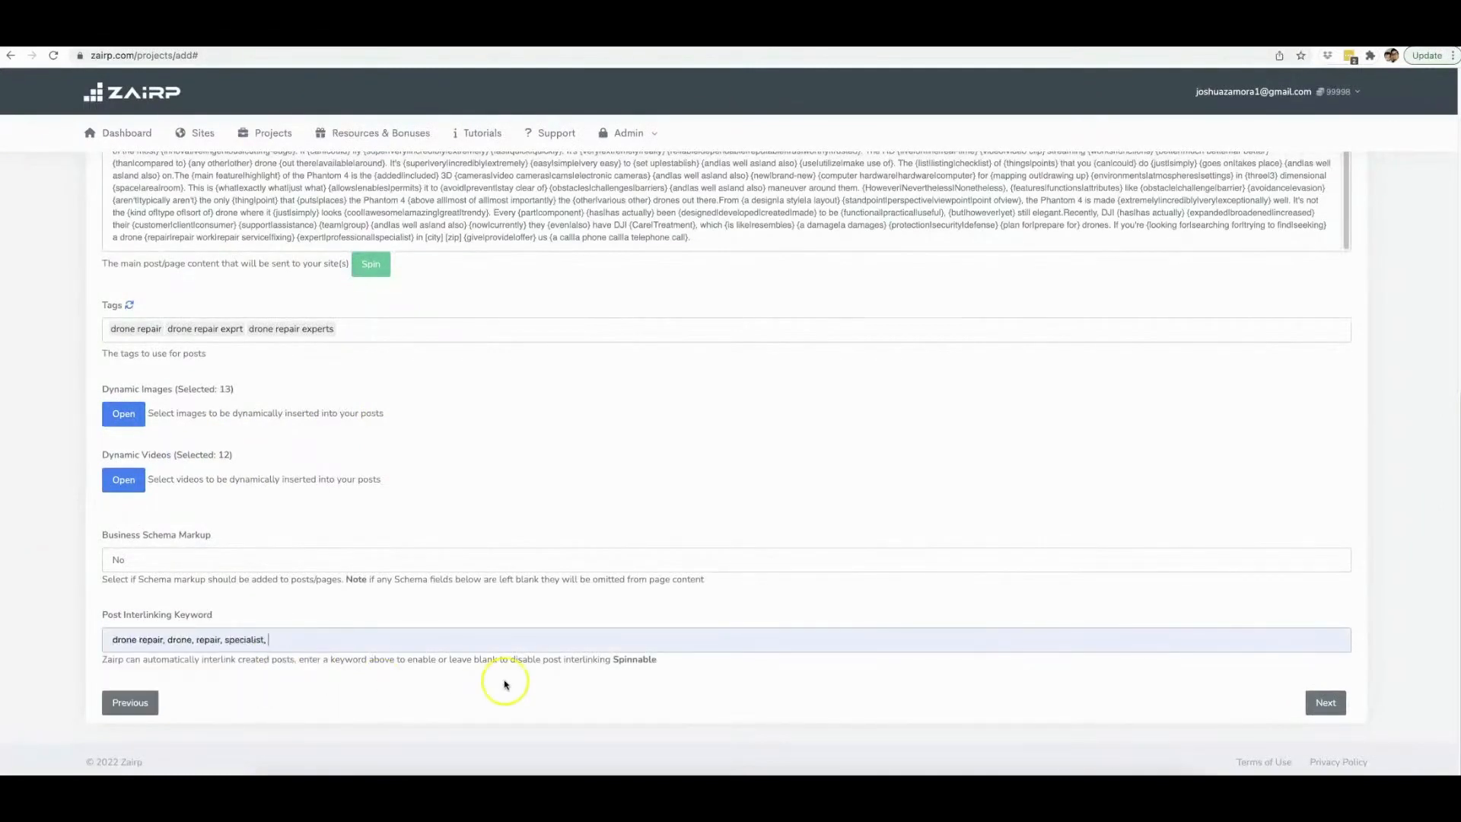
pyautogui.click(382, 693)
# Step: Replace the post title with the shortcode title "[keyword] in [city] [zip]"
pyautogui.scroll(3, 673, 477)
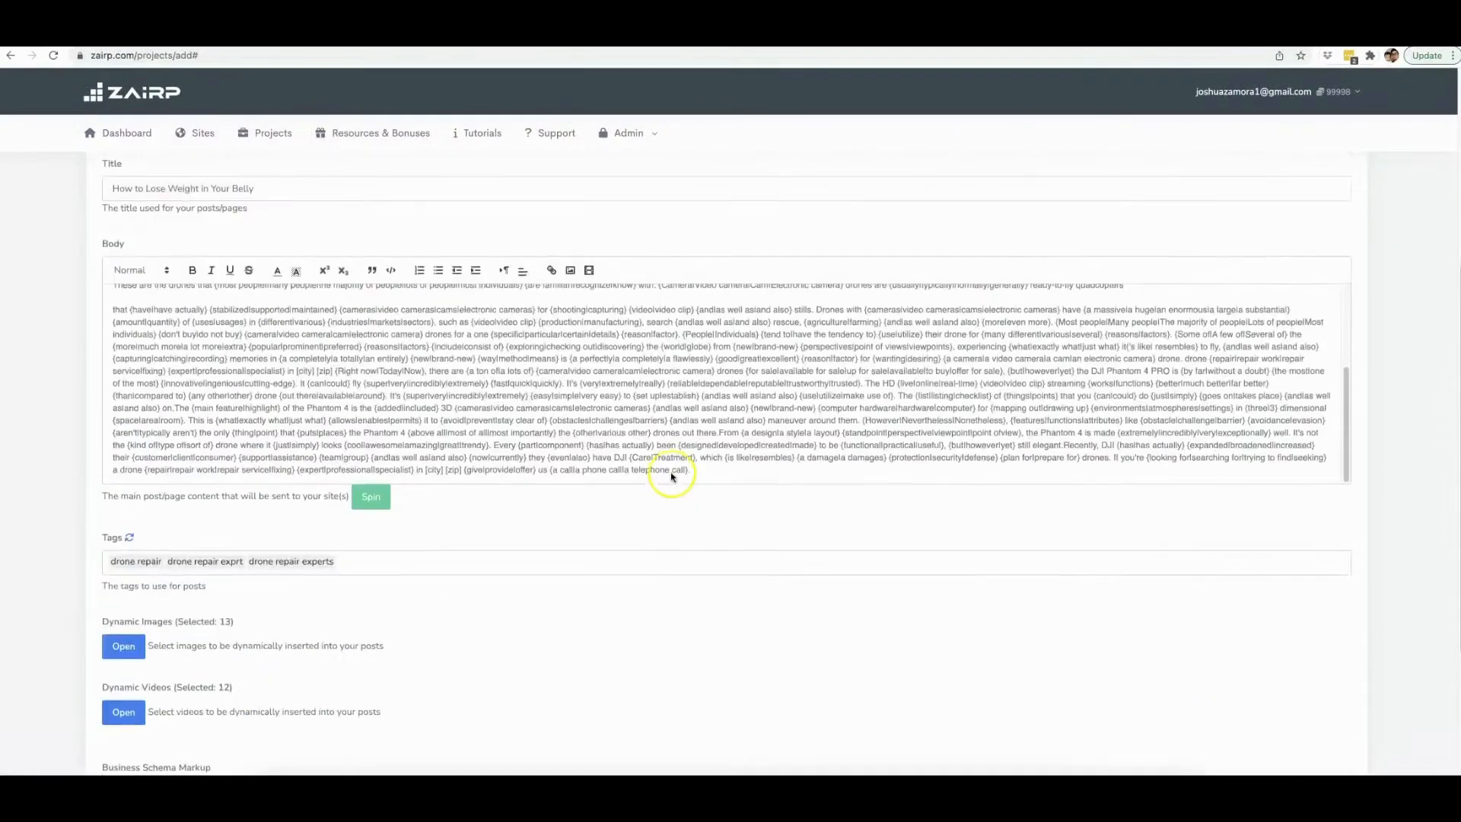
pyautogui.scroll(5, 659, 303)
pyautogui.scroll(-8, 972, 473)
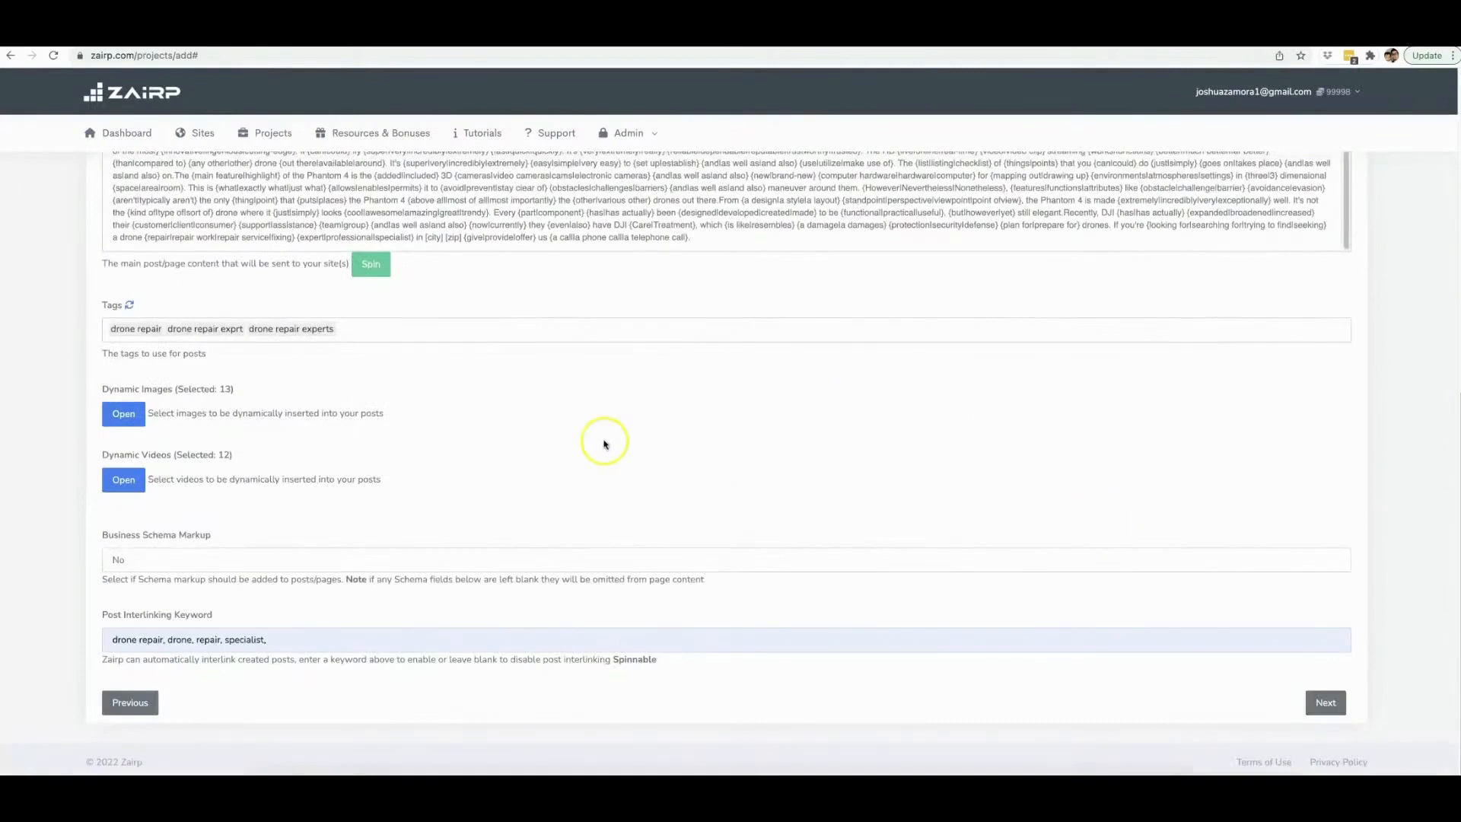
pyautogui.scroll(6, 594, 433)
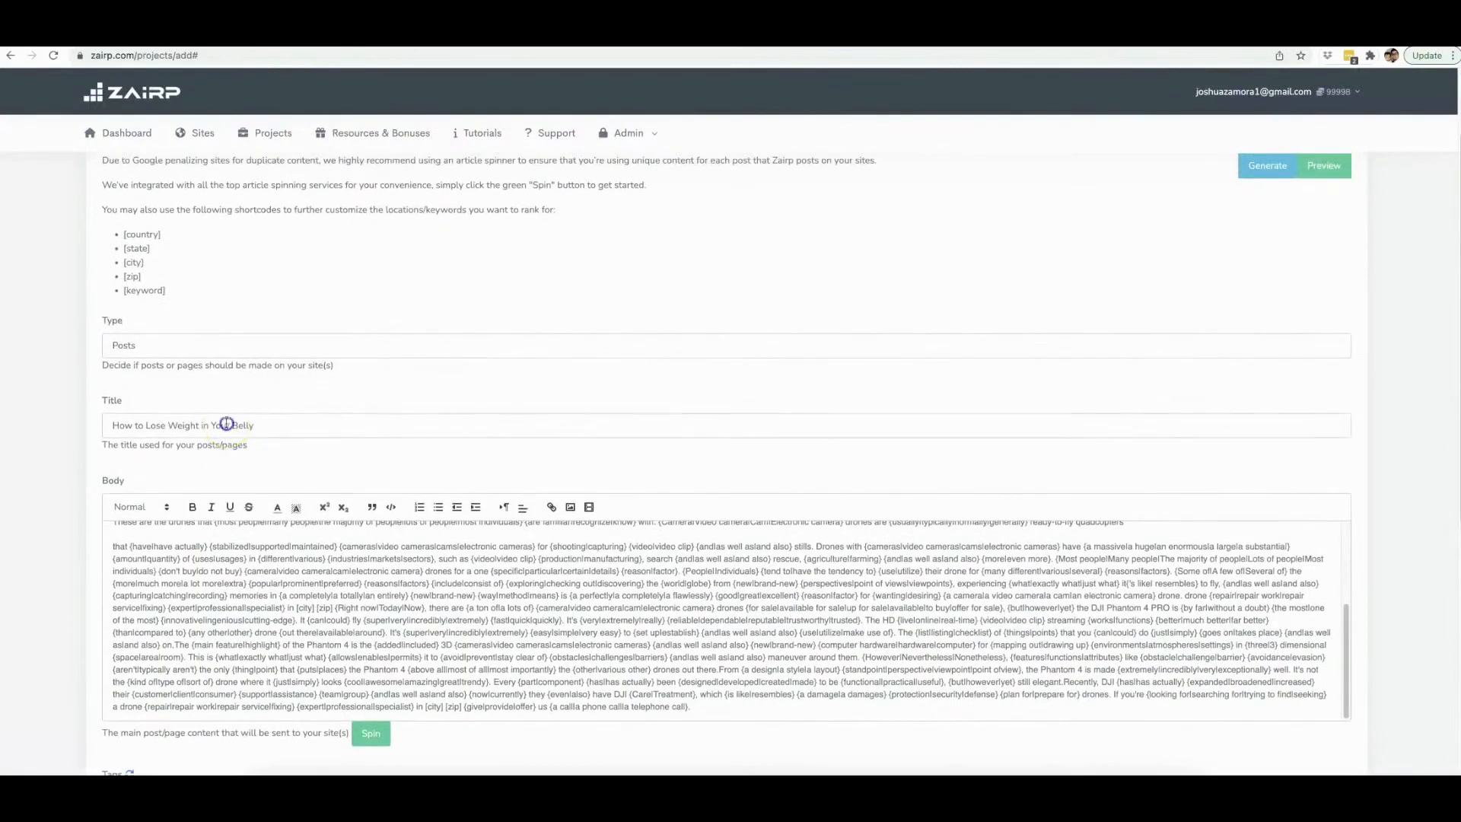
pyautogui.tripleClick(226, 424)
pyautogui.press('BackSpace')
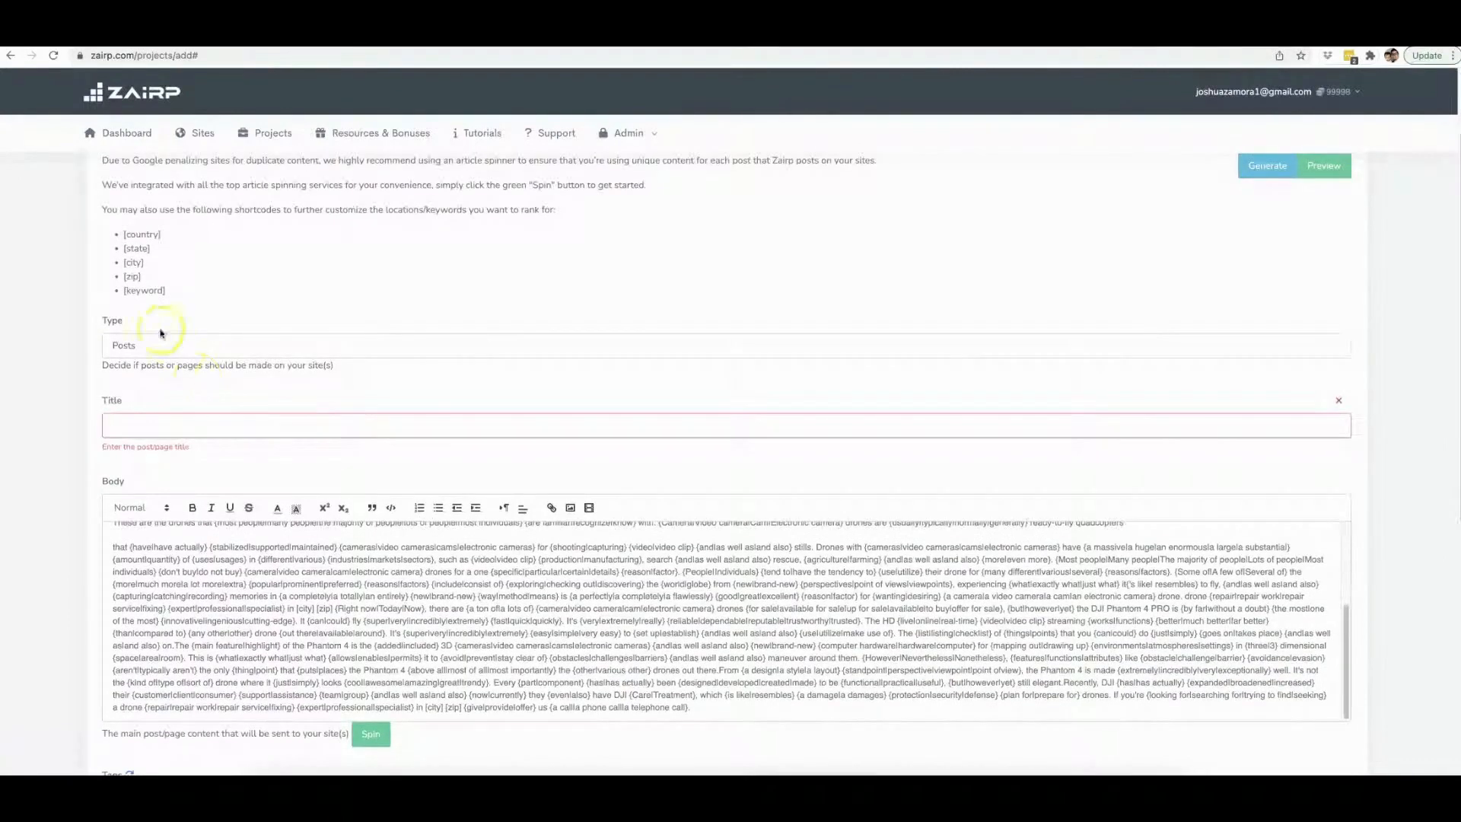
pyautogui.scroll(1, 180, 279)
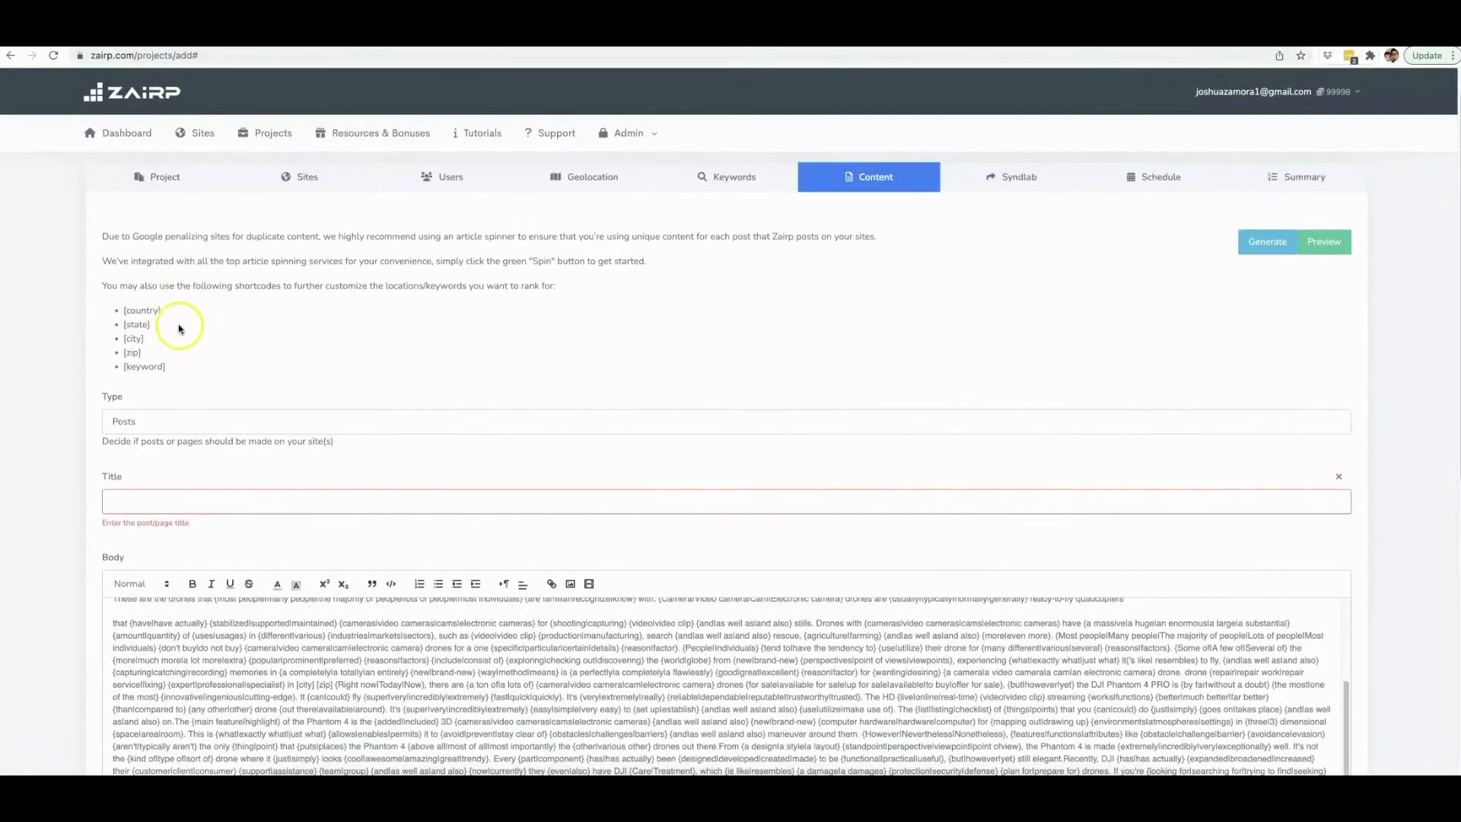
pyautogui.moveTo(166, 368); pyautogui.dragTo(121, 370)
pyautogui.hotkey('ctrl', 'c')
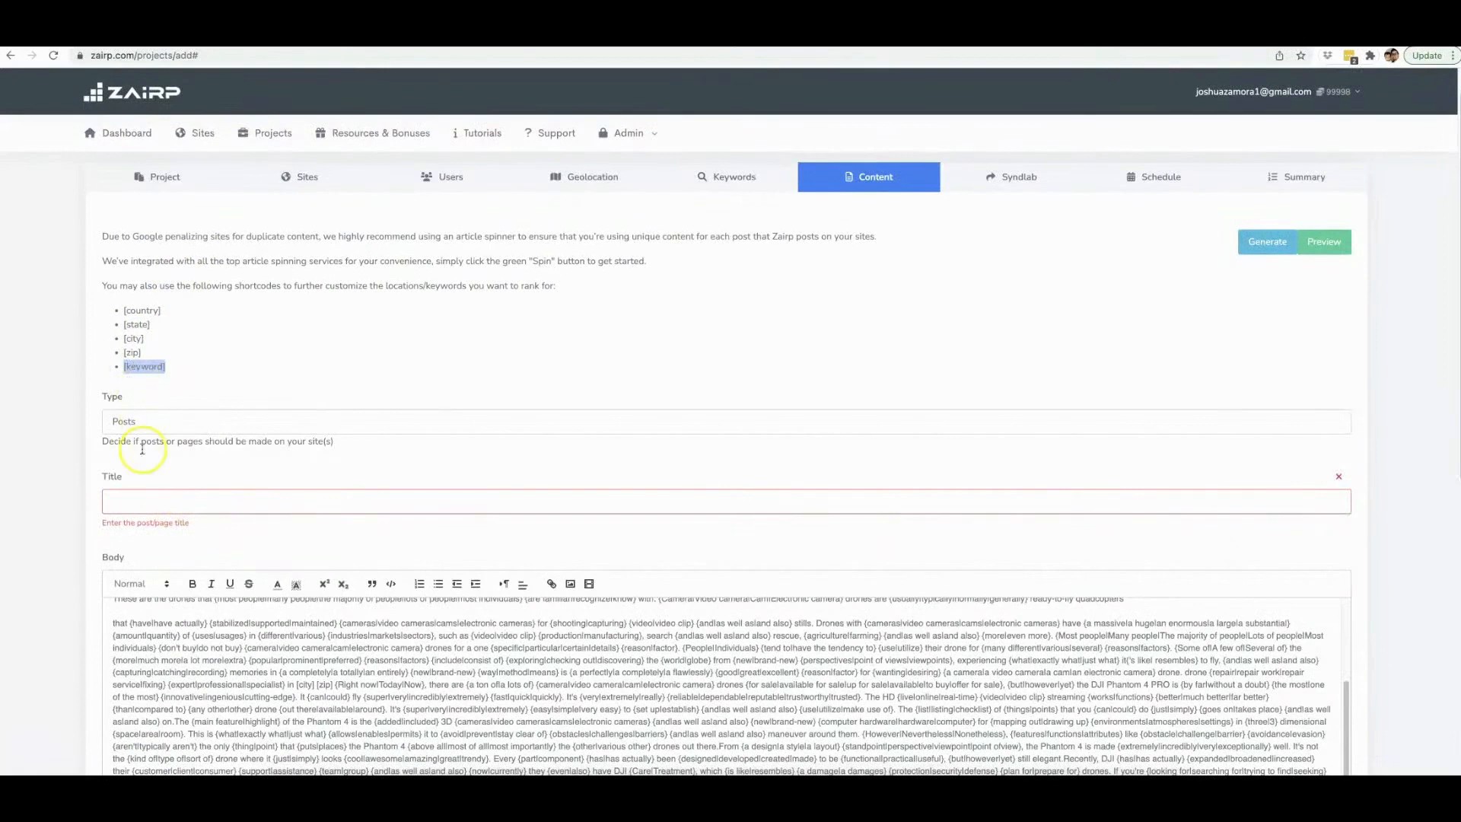
pyautogui.click(150, 499)
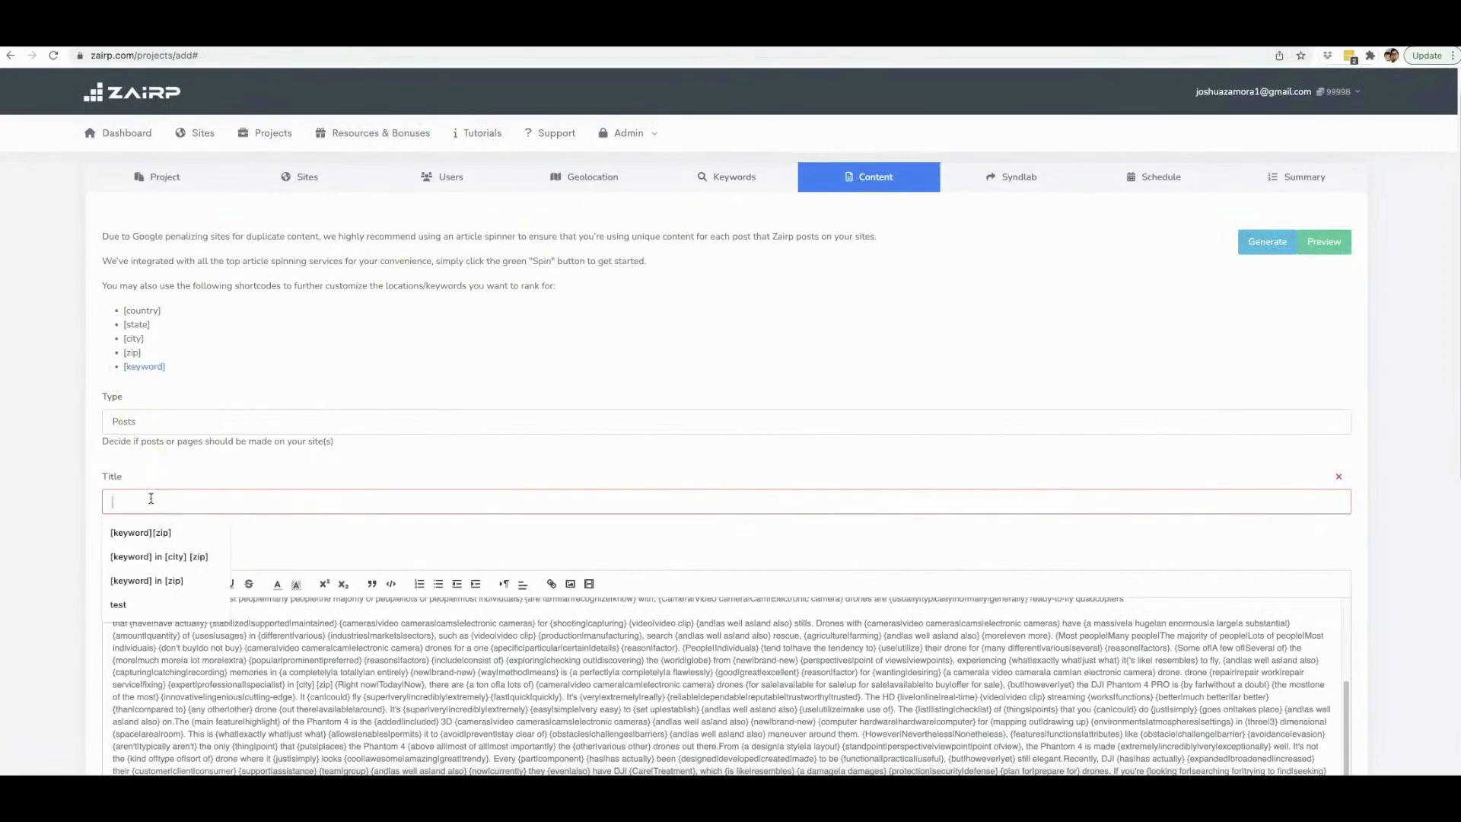
pyautogui.hotkey('ctrl', 'v')
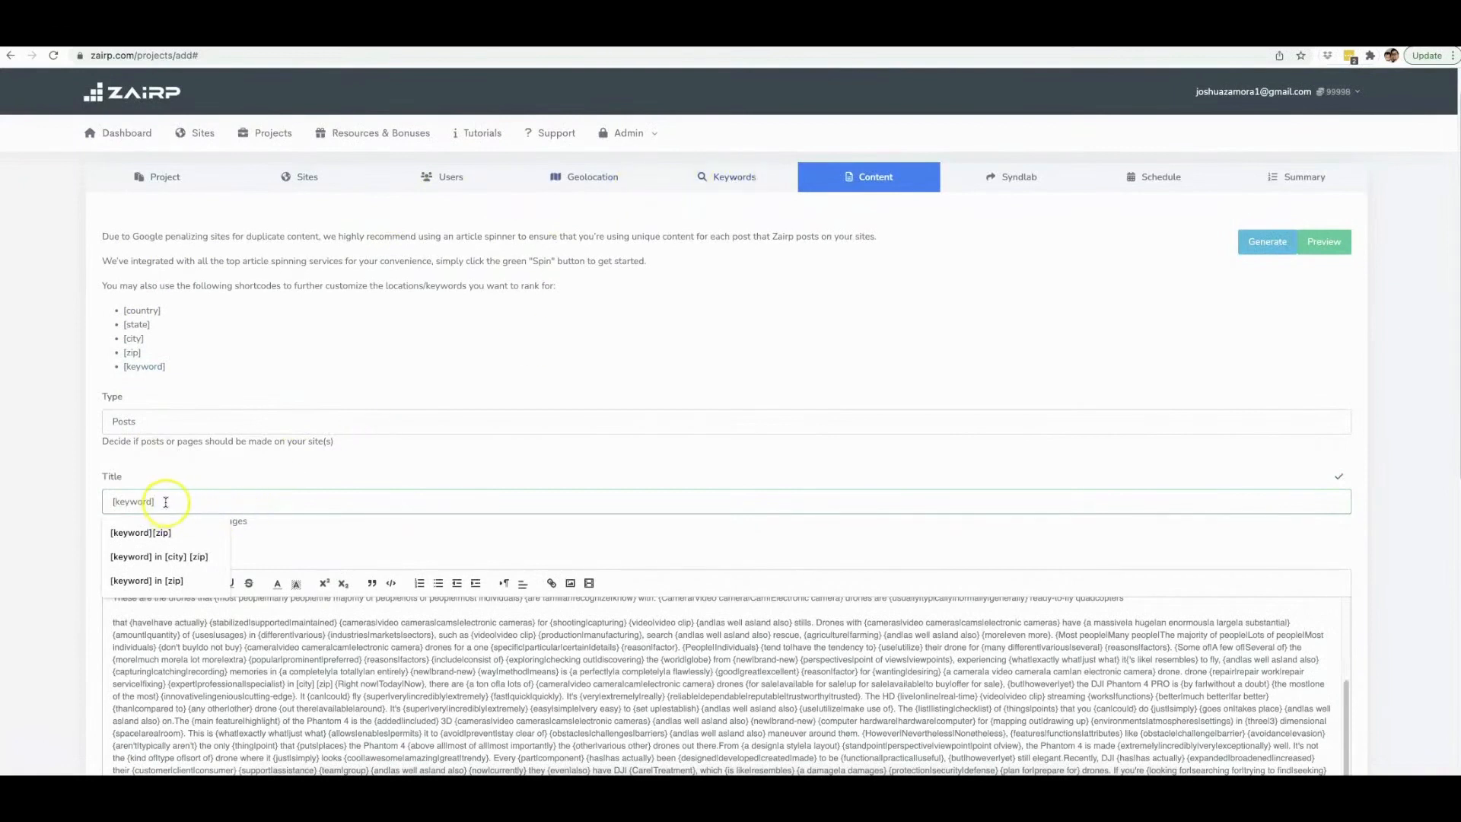
pyautogui.click(186, 556)
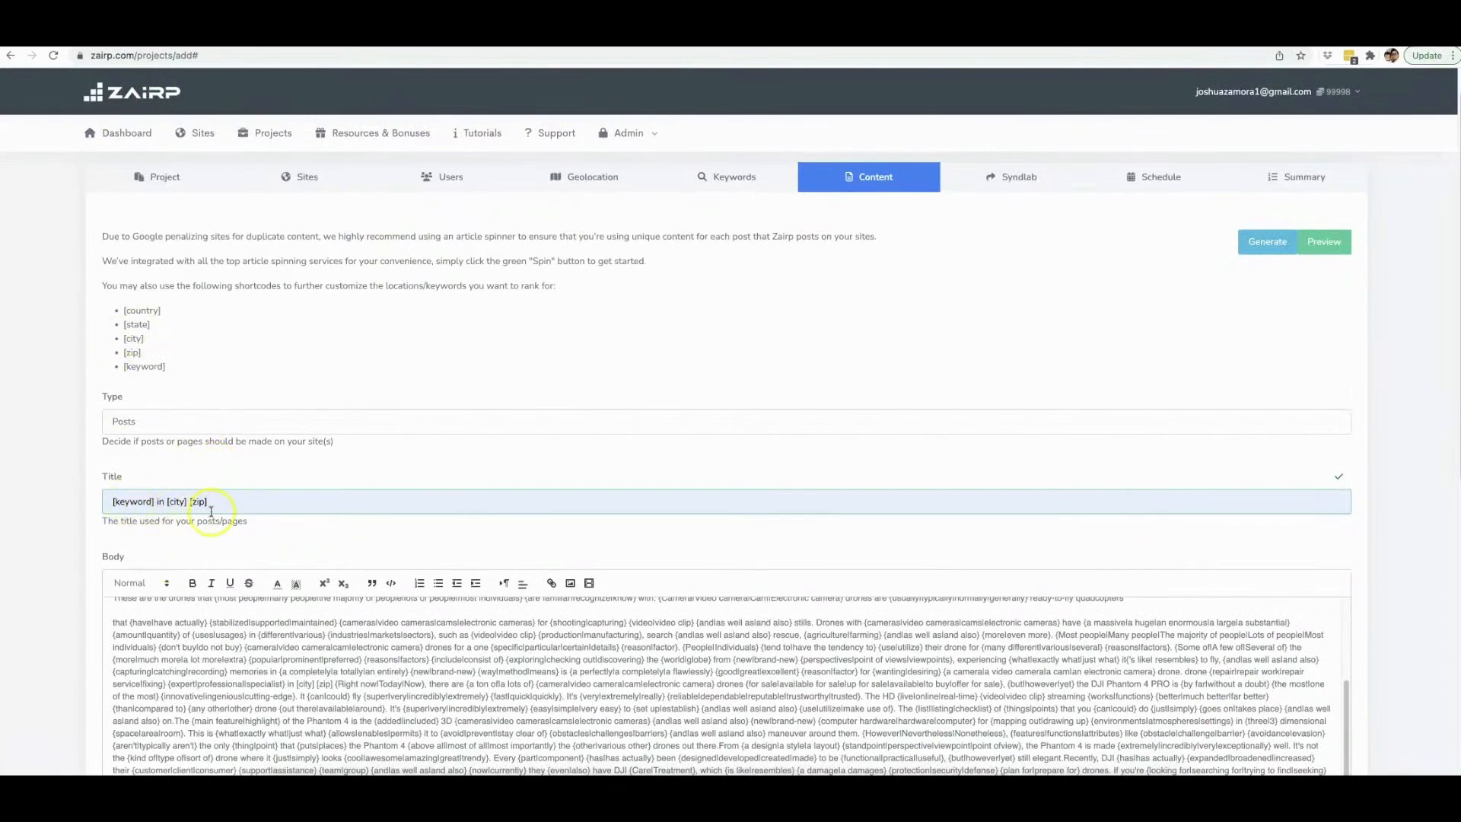
# Step: Copy the title shortcodes to the end of the body text, with a period before them
pyautogui.moveTo(211, 509); pyautogui.dragTo(110, 502)
pyautogui.hotkey('ctrl', 'c')
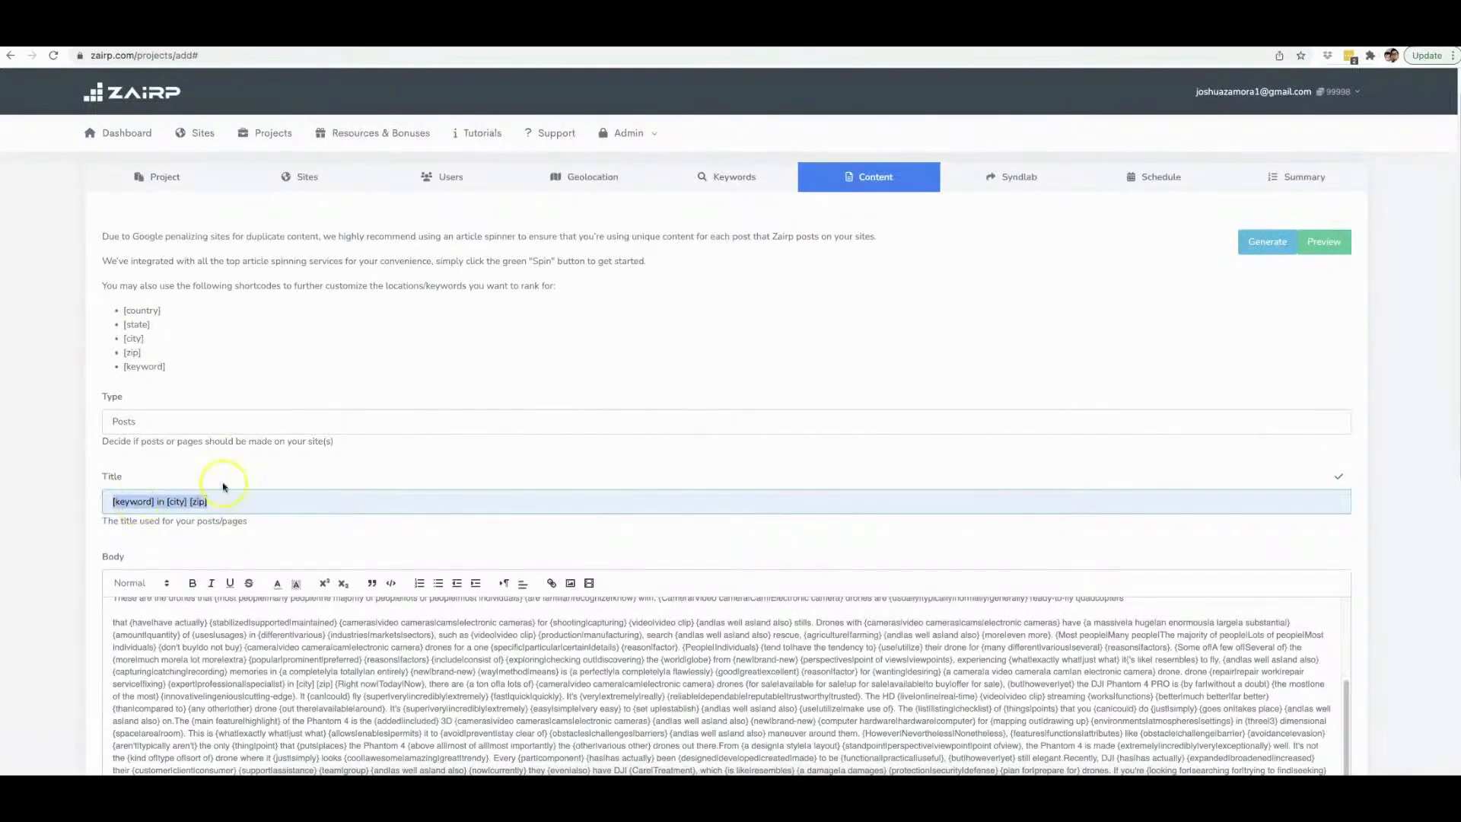
pyautogui.scroll(-3, 680, 445)
pyautogui.scroll(-1, 788, 519)
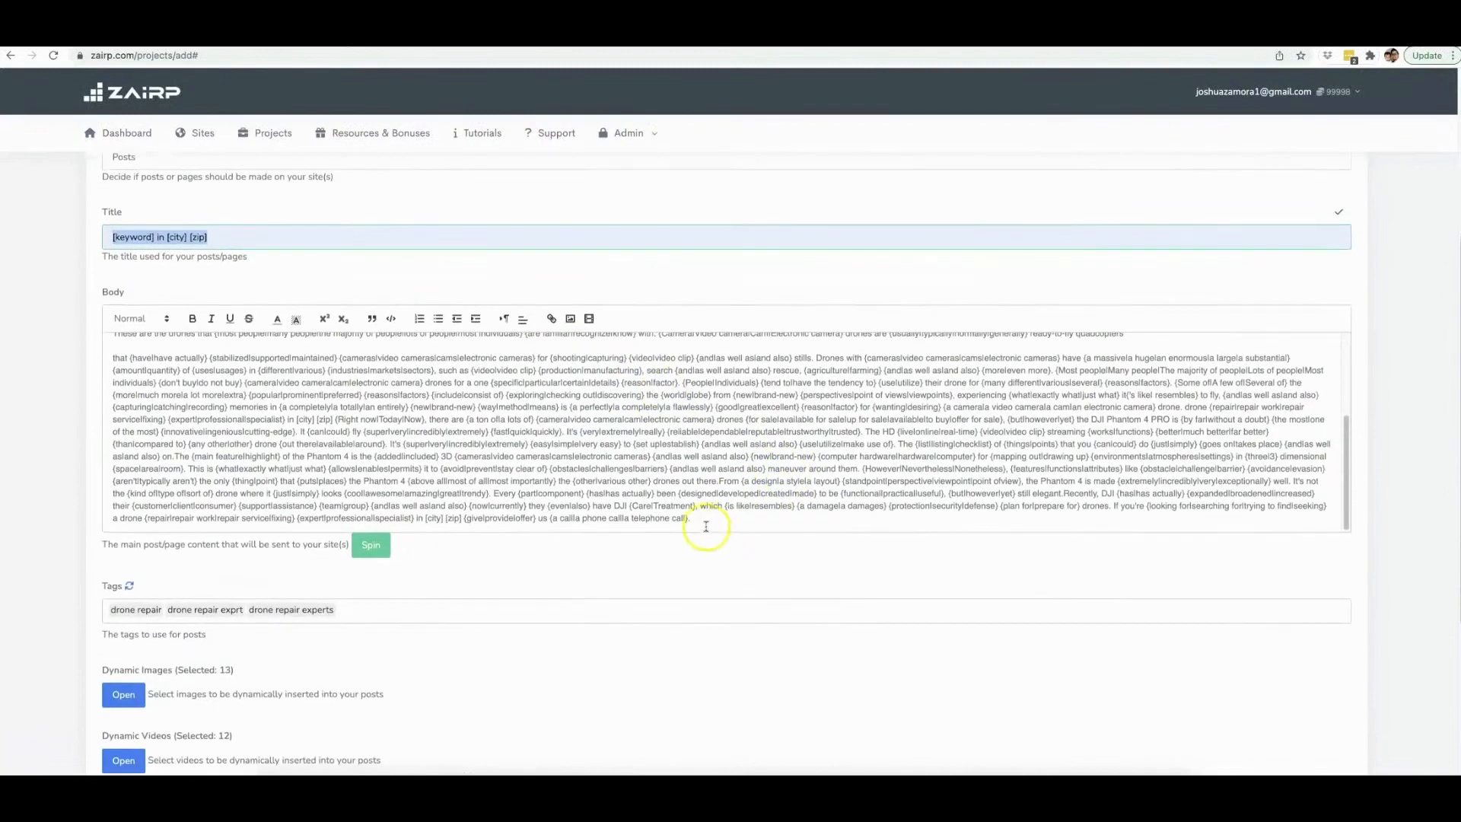
pyautogui.click(696, 519)
pyautogui.hotkey('ctrl', 'v')
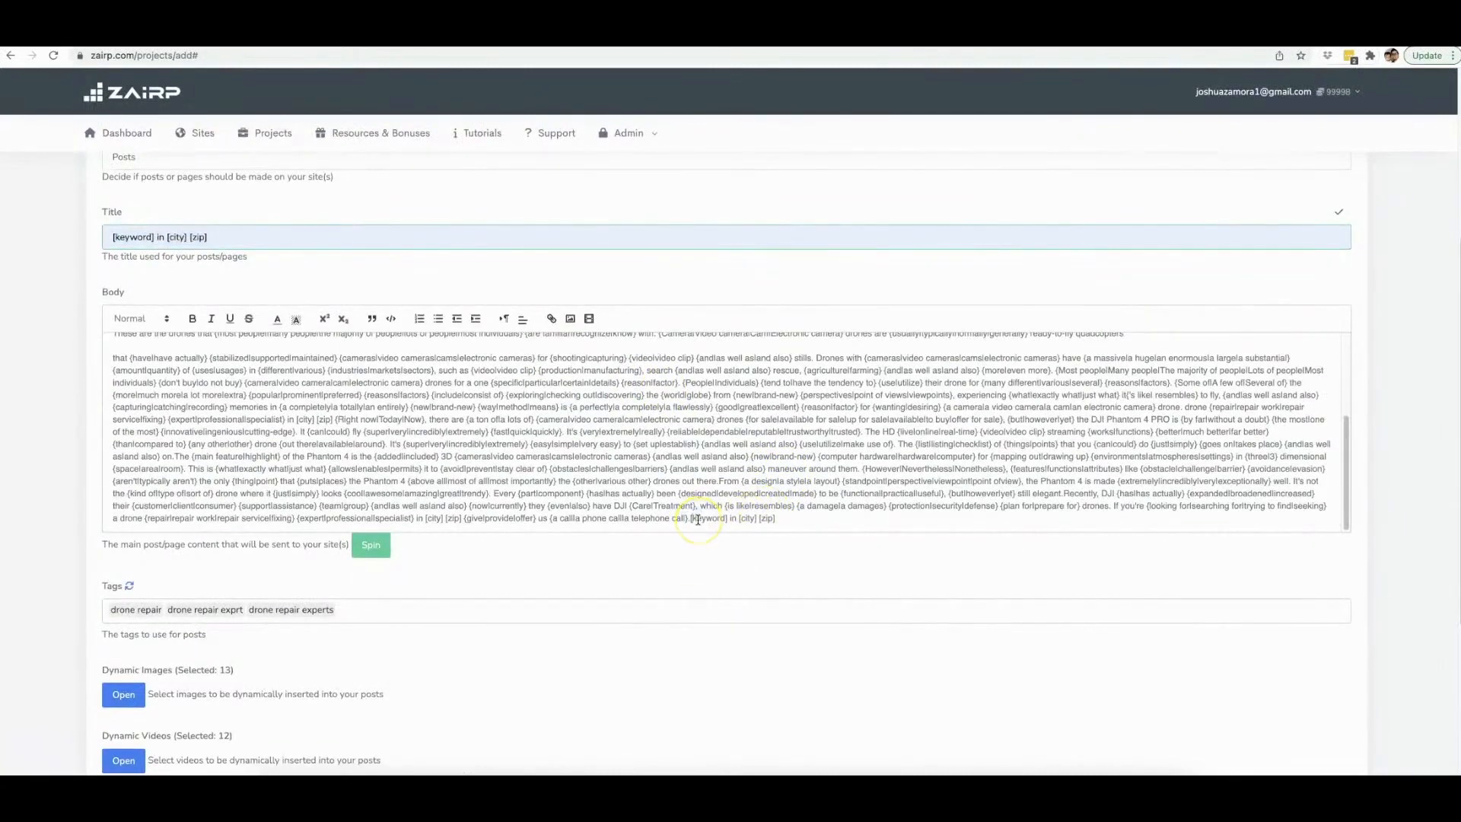
pyautogui.click(686, 518)
pyautogui.write('.')
# Step: Add "[keyword] in [city] [zip]" at the end of the first body paragraph
pyautogui.scroll(4, 813, 459)
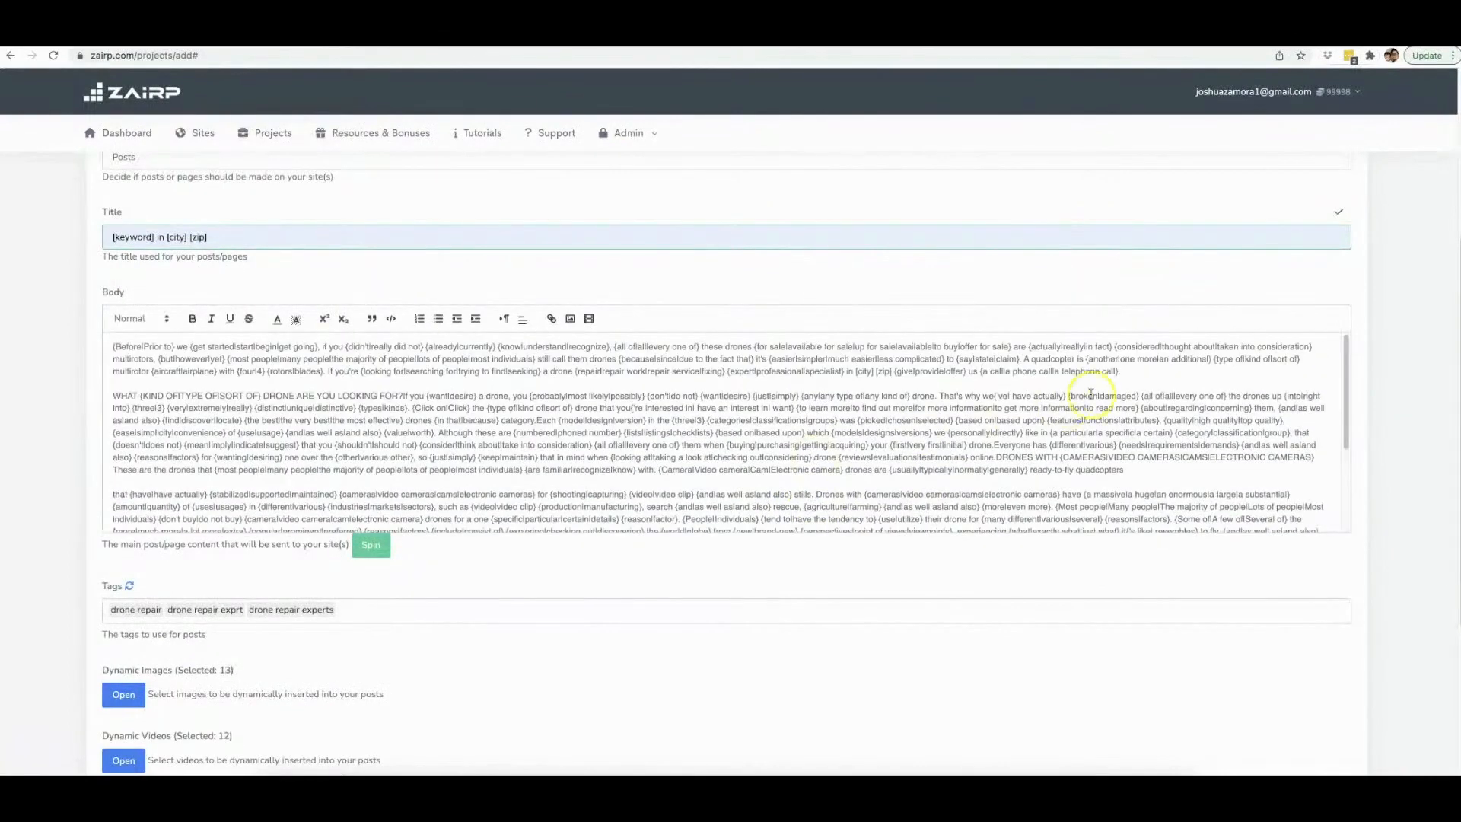
pyautogui.click(1140, 373)
pyautogui.hotkey('ctrl', 'v')
pyautogui.click(1175, 386)
# Step: Continue from the post content to the Syndlab settings and set Enable Syndication to Yes
pyautogui.scroll(-4, 1379, 417)
pyautogui.scroll(5, 1378, 415)
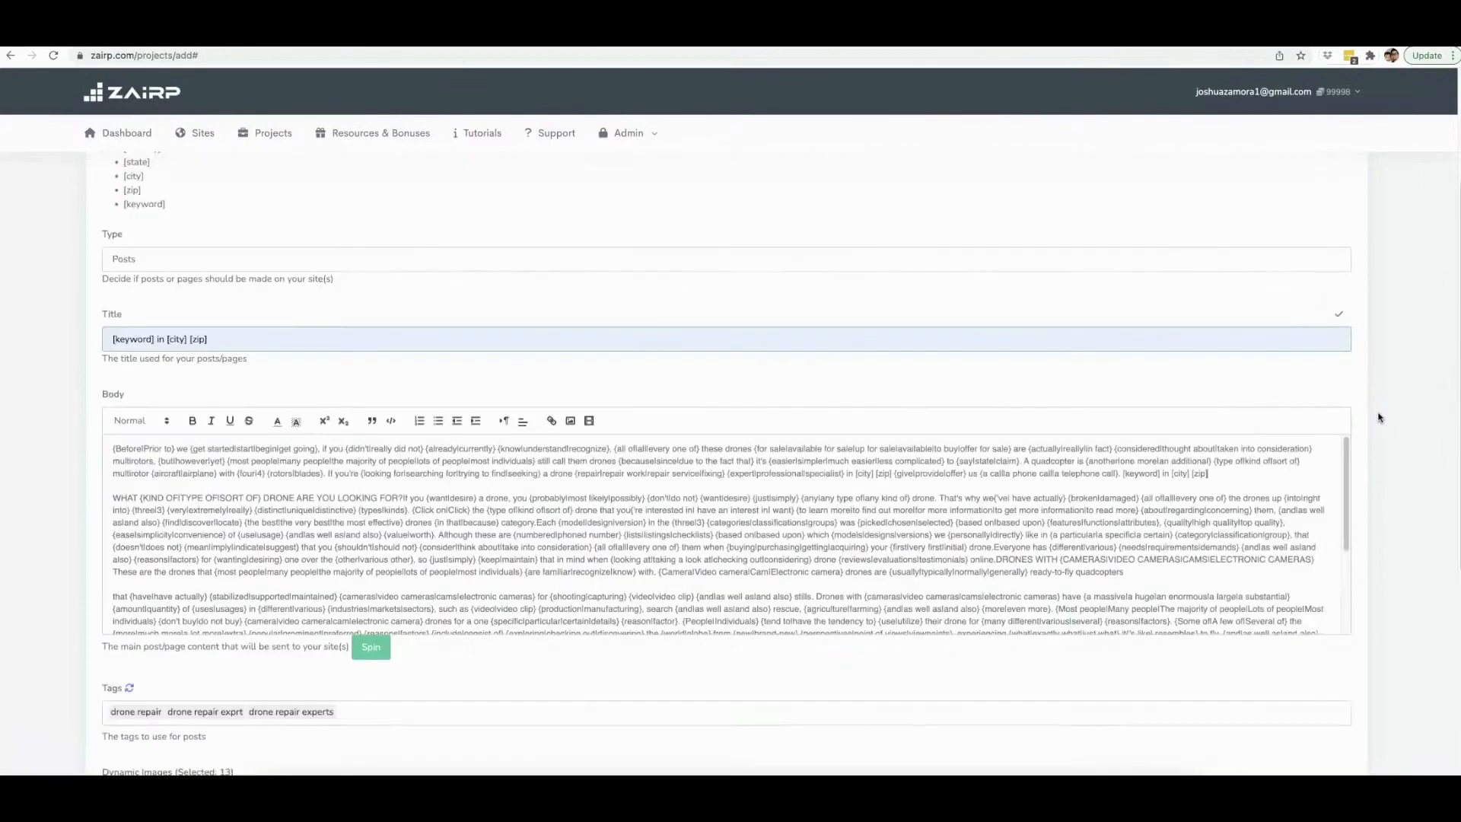
pyautogui.scroll(-5, 1367, 395)
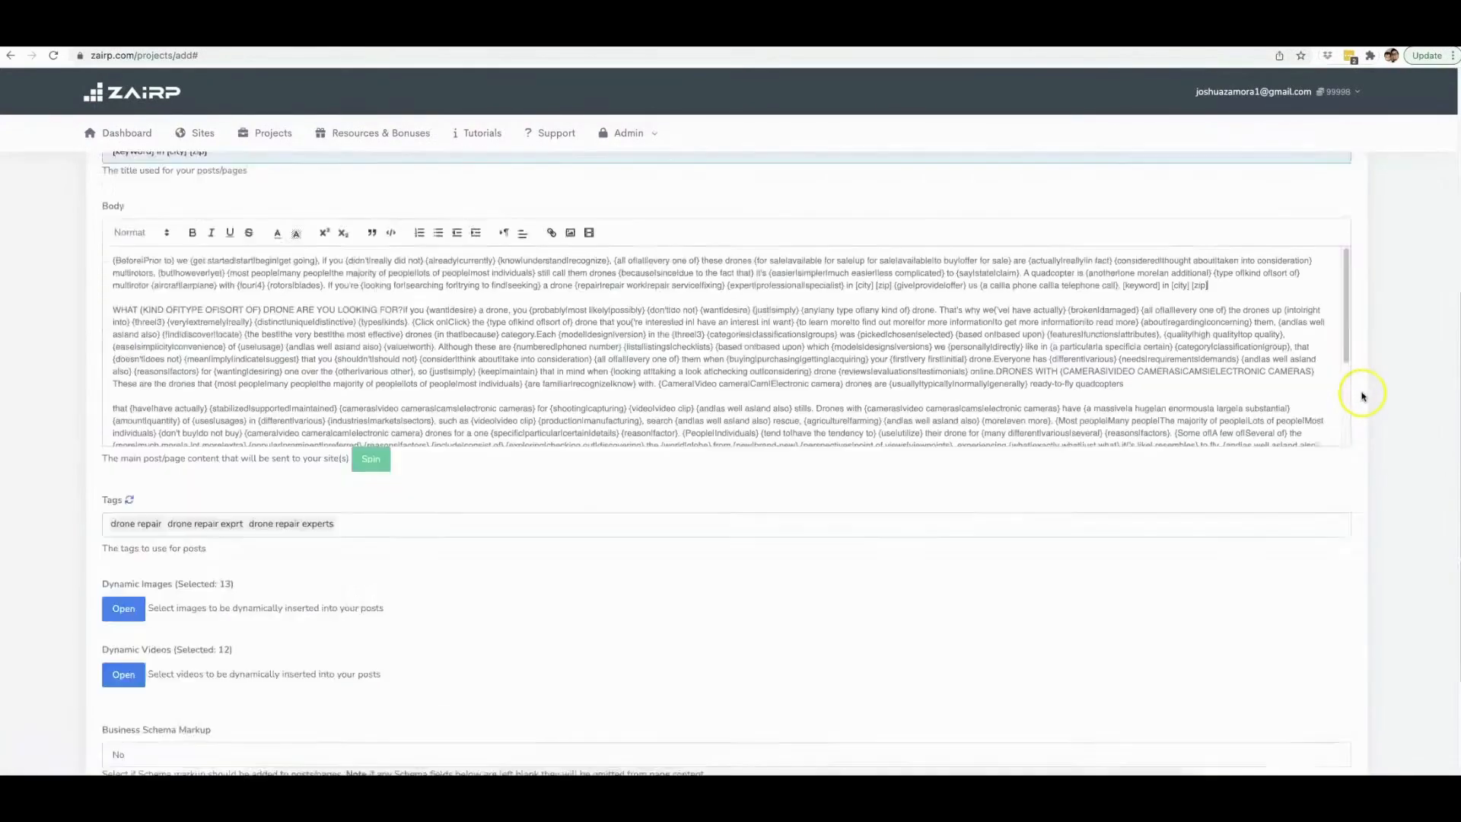
pyautogui.click(1341, 700)
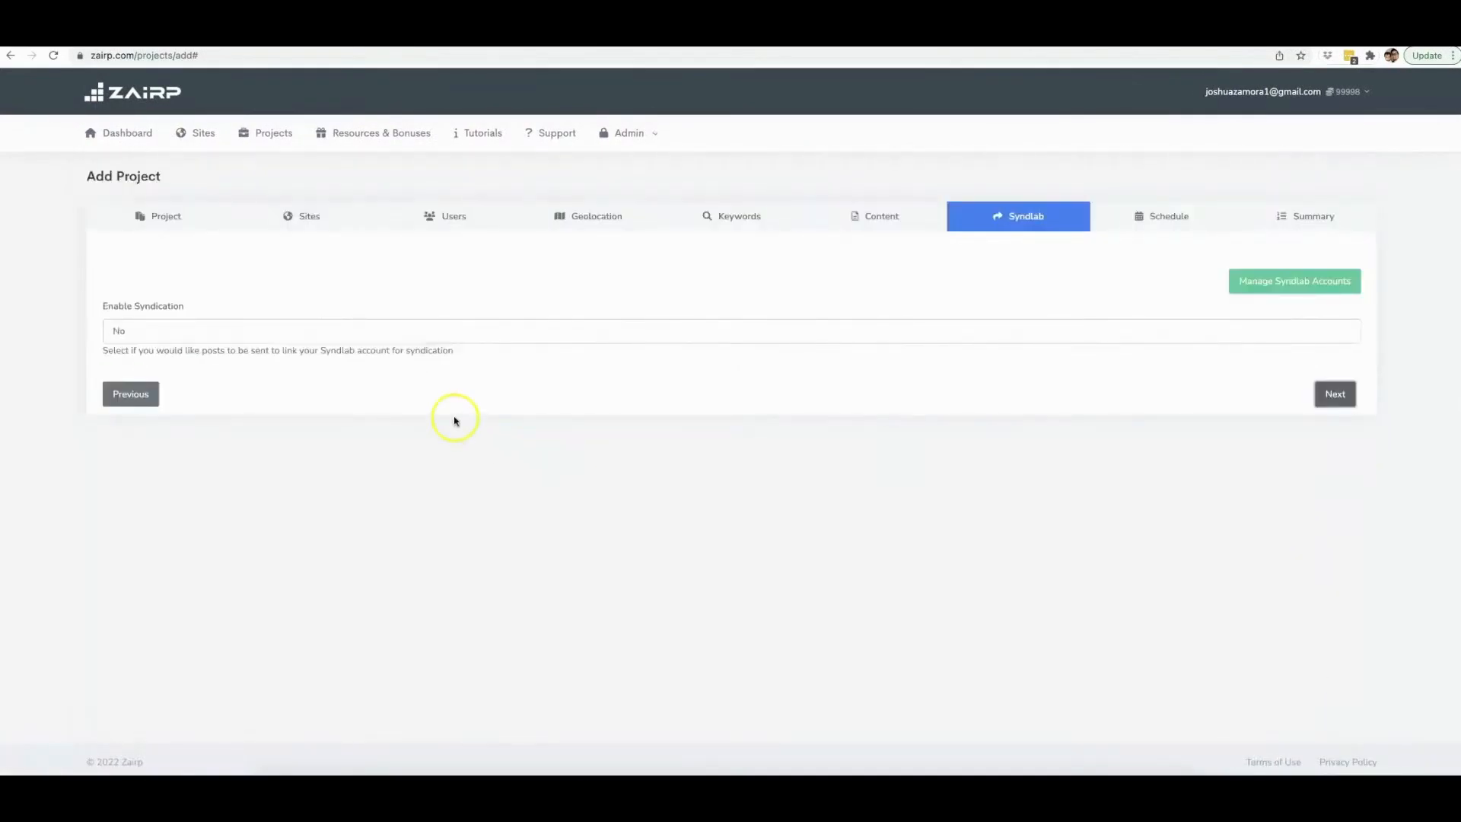
pyautogui.click(242, 333)
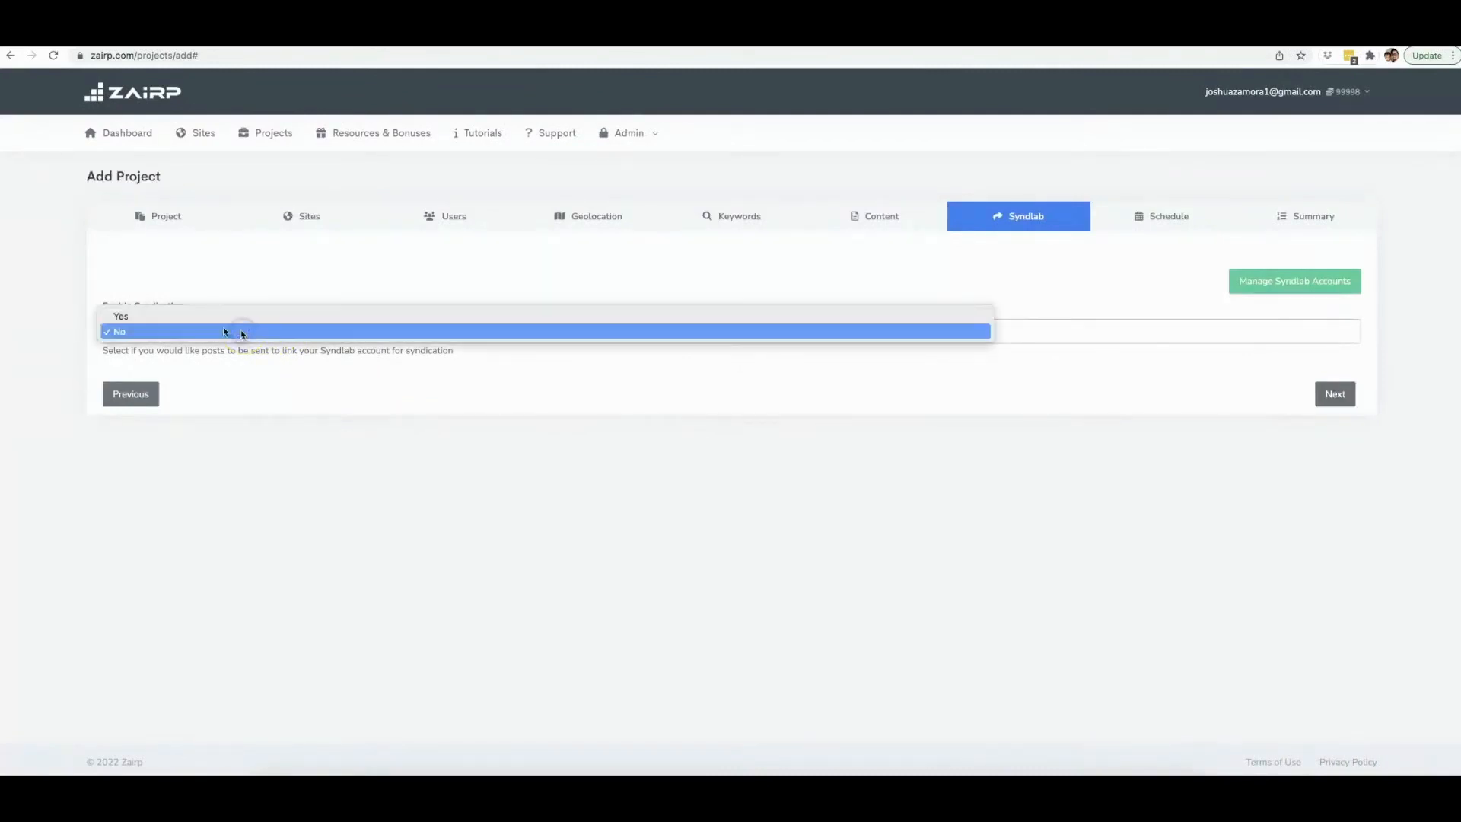
pyautogui.click(172, 319)
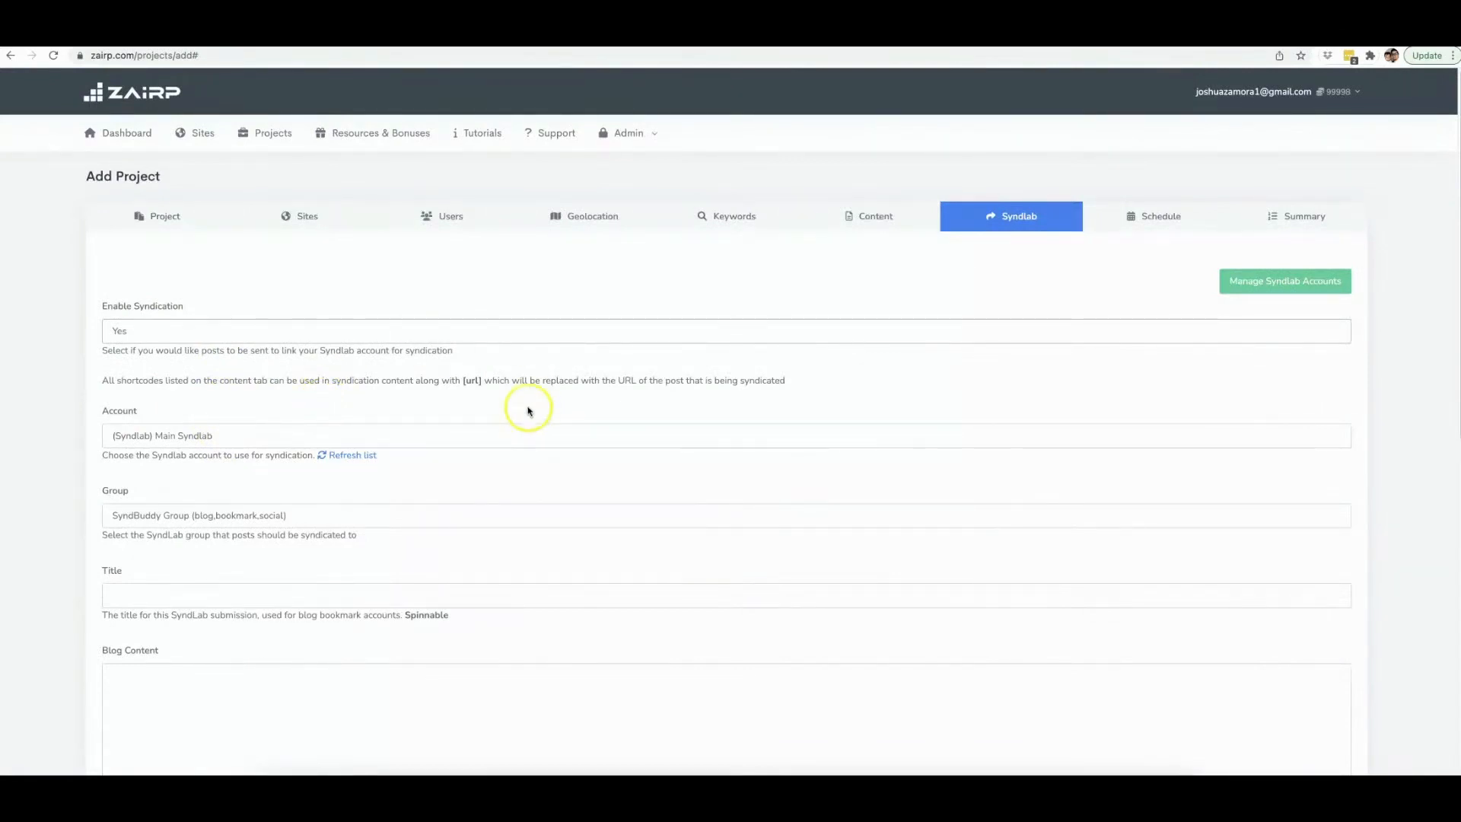
# Step: Set the syndication title to "[keyword] in [city] [zip]"
pyautogui.scroll(-3, 537, 411)
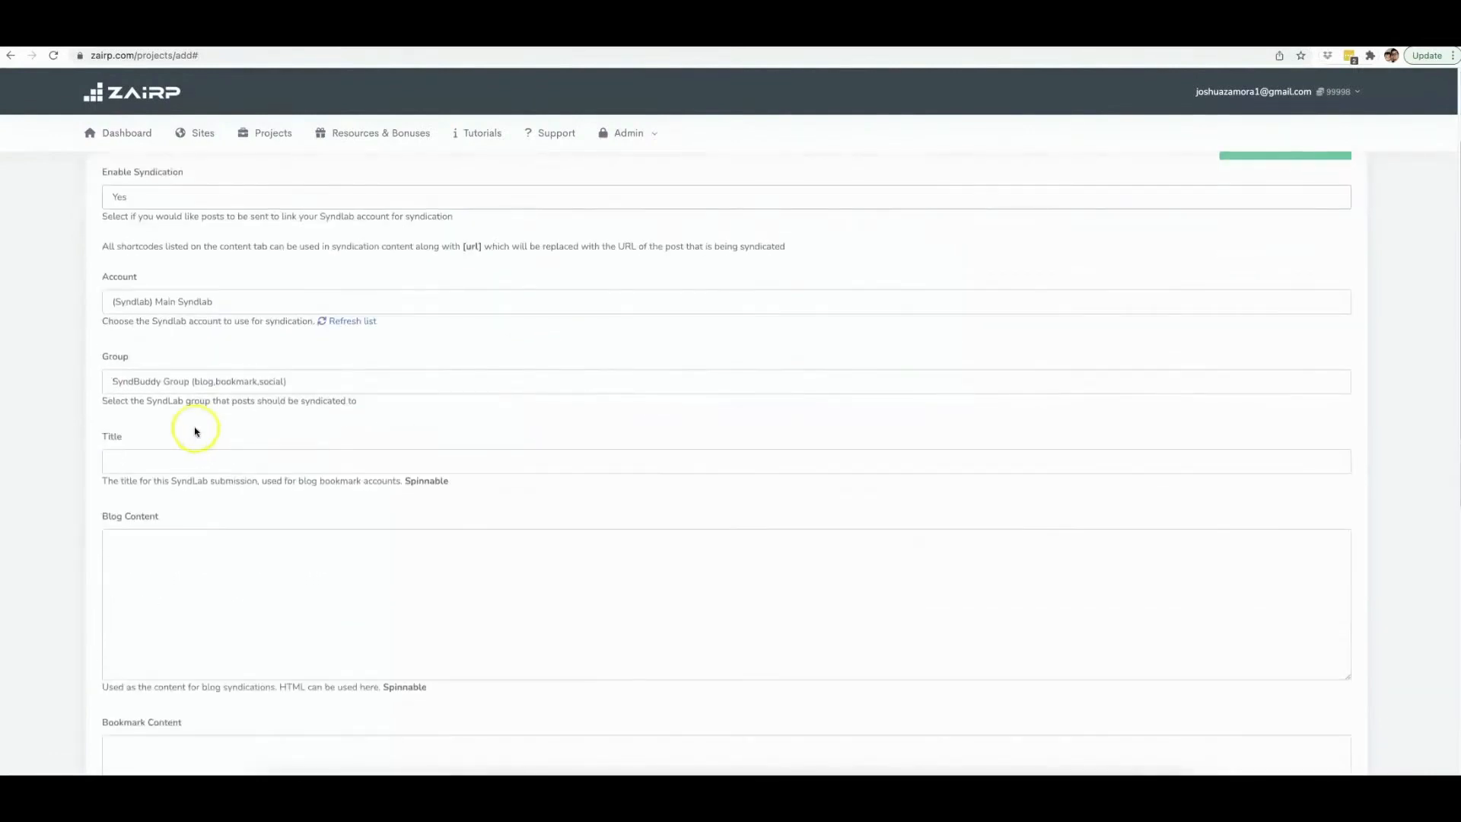
pyautogui.scroll(3, 209, 274)
pyautogui.scroll(-7, 229, 299)
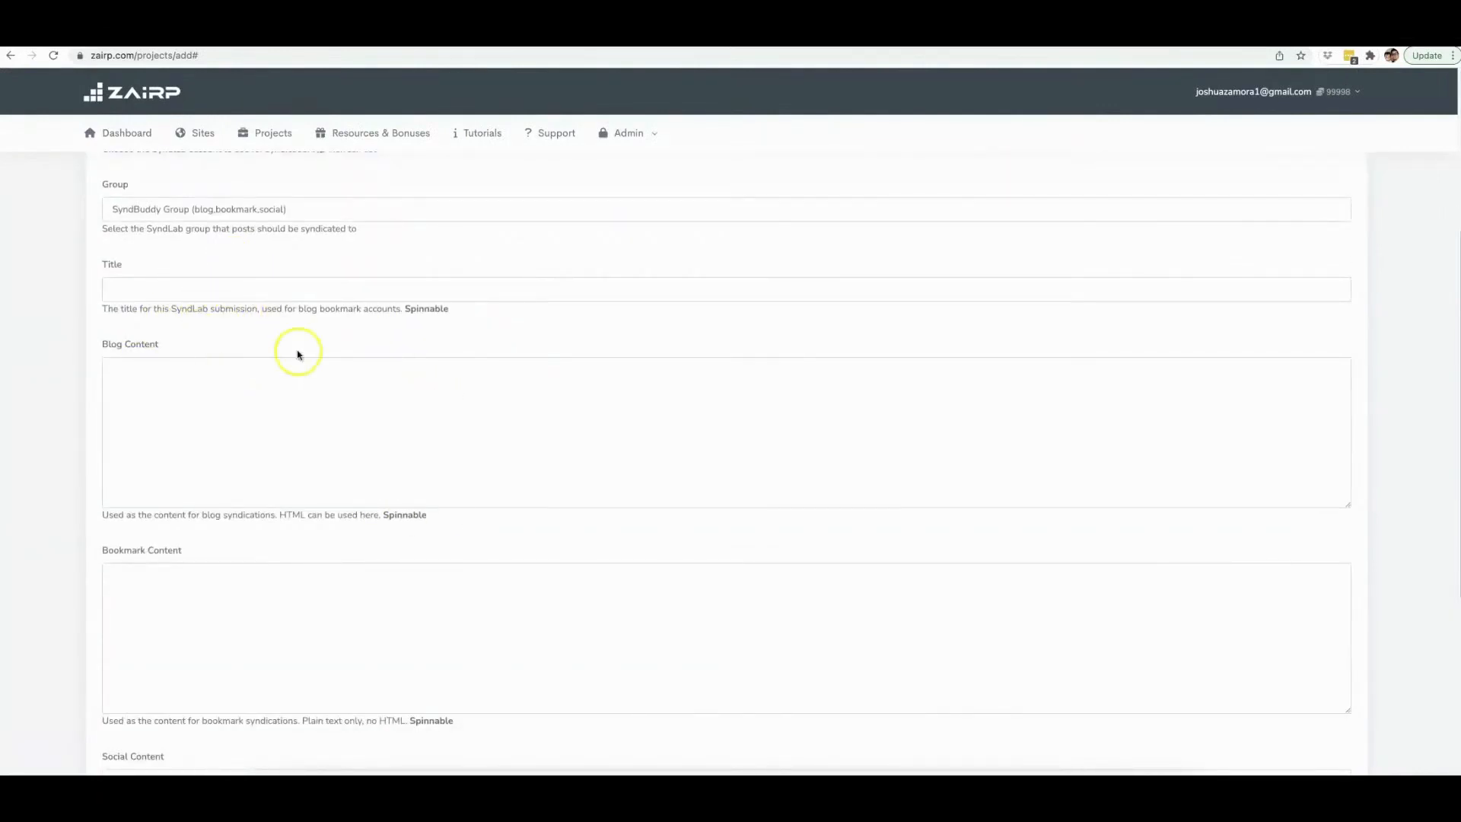
pyautogui.click(204, 290)
pyautogui.hotkey('ctrl', 'v')
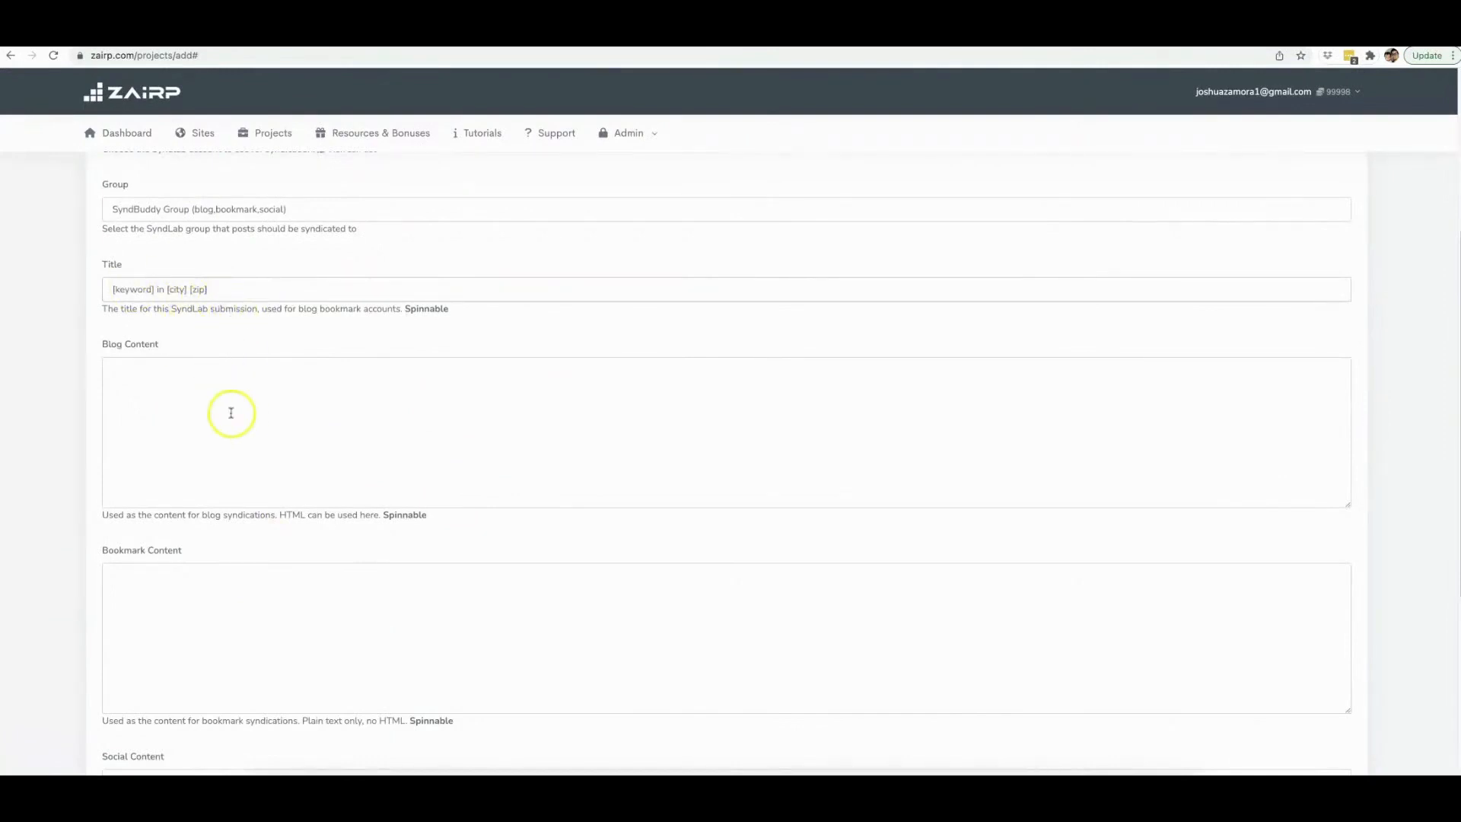
# Step: Copy the first spun paragraph from the existing project's body and paste it as the syndication Blog Content
pyautogui.click(267, 411)
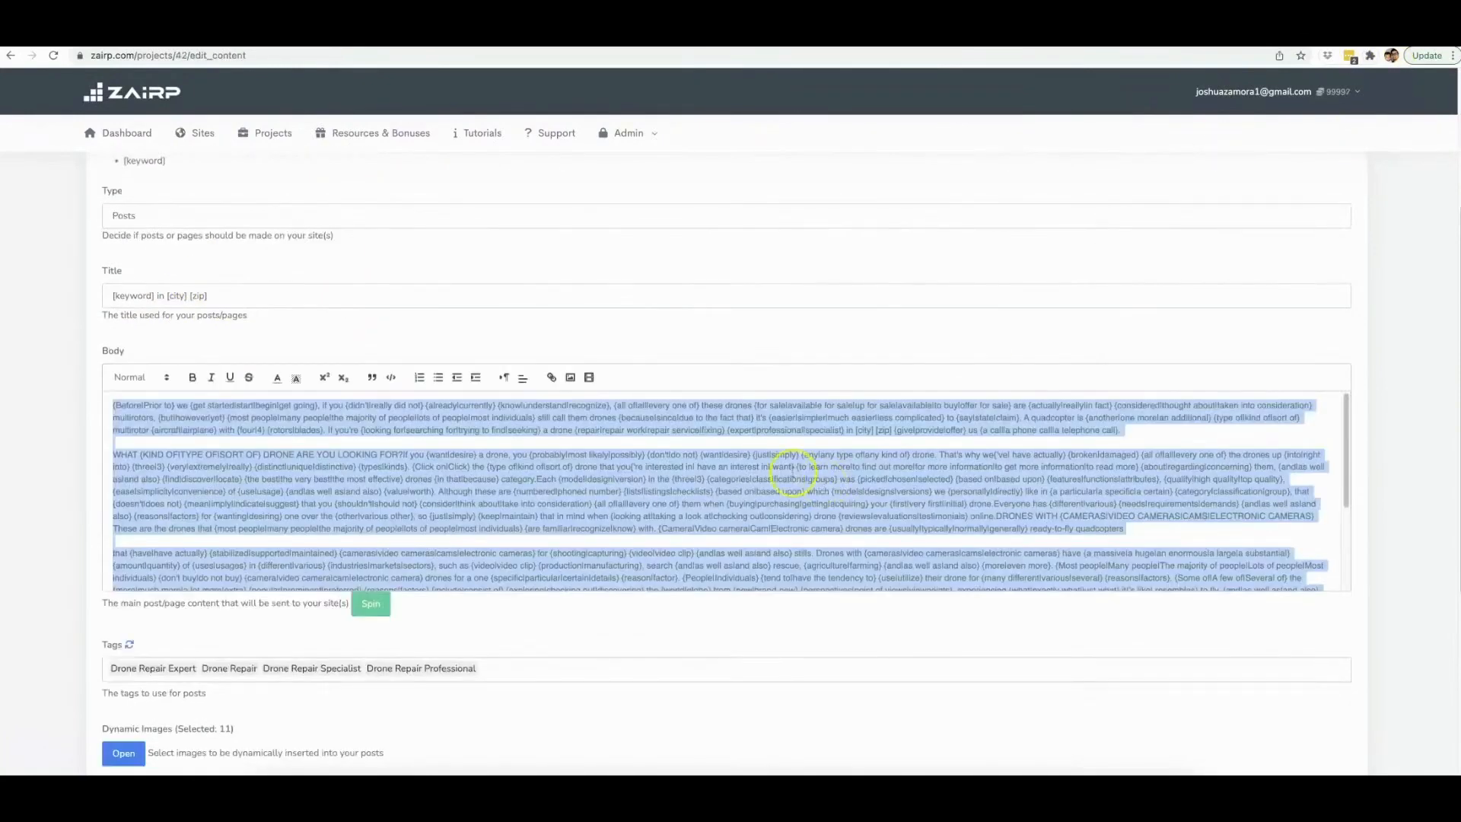
pyautogui.tripleClick(600, 424)
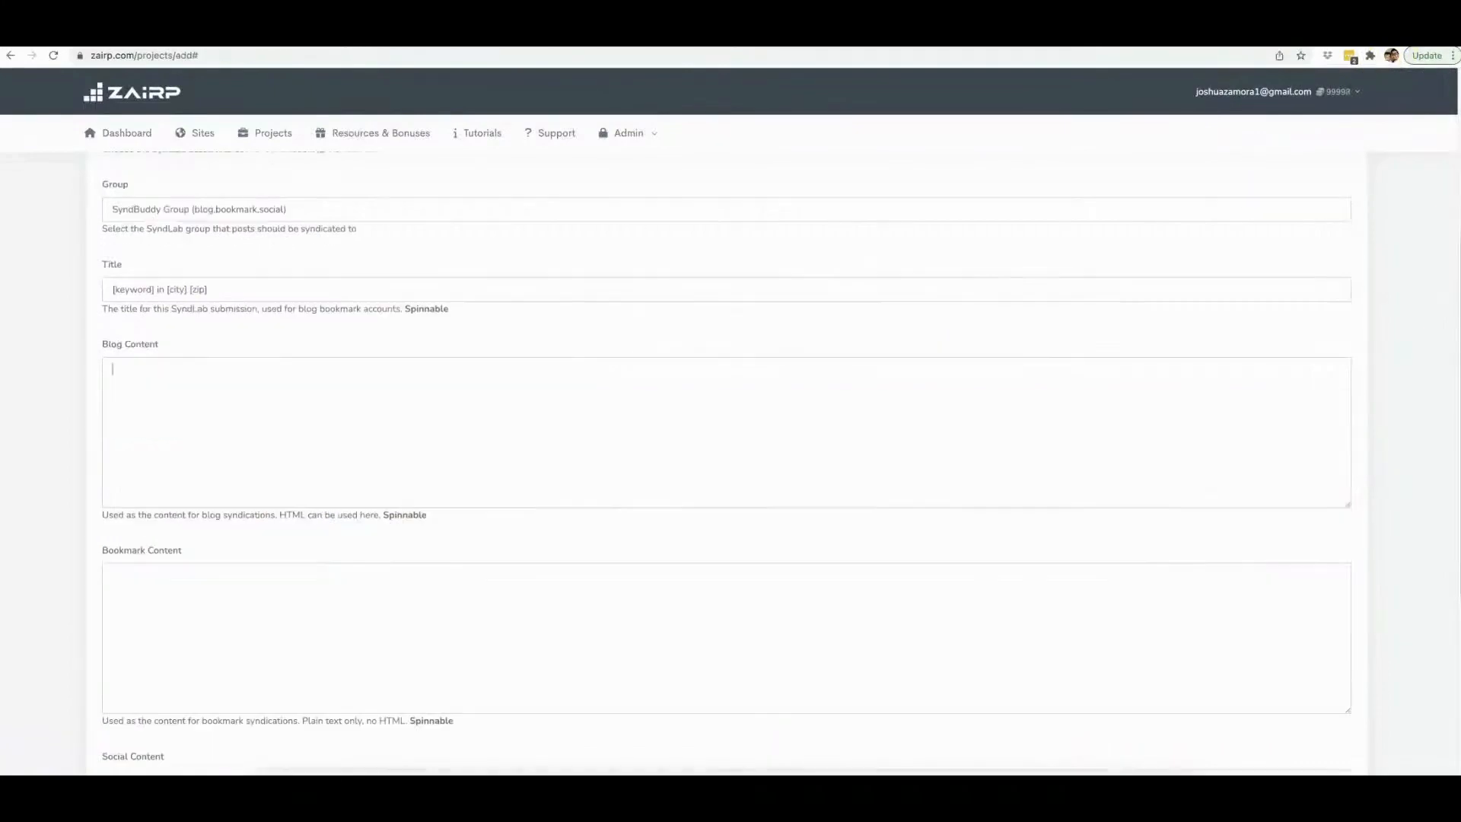
pyautogui.click(514, 409)
pyautogui.write("{Before|Prior to} we {get started|start|begin|get going}, if you {didn't|really did not} {already|currently} {know|understand|recognize}, {all of|all|every one of} these drones {for sale|available for sale|up for sale|available|to buy|offer for sale} are {actually|really|in fact} {considered|thought about|taken into consideration} multirotors. {but|however|yet} {most people|many people|the majority of people|lots of people|most individuals} still call them drones {because|since|due to the fact that} it's {easier|simpler|much easier|less complicated} to {say|state|claim}. A quadcopter is {another|one more|an additional} {type of|kind of|sort of} multirotor {aircraft|airplane} with {four|4} {rotors|blades}. If you're {looking for|searching for|trying to find|seeking} a drone {repair|repair work|repair service|fixing} {expert|professional|specialist} in [city] [zip] {give|provide|offer} us {a call|a phone call|a telephone call}.")
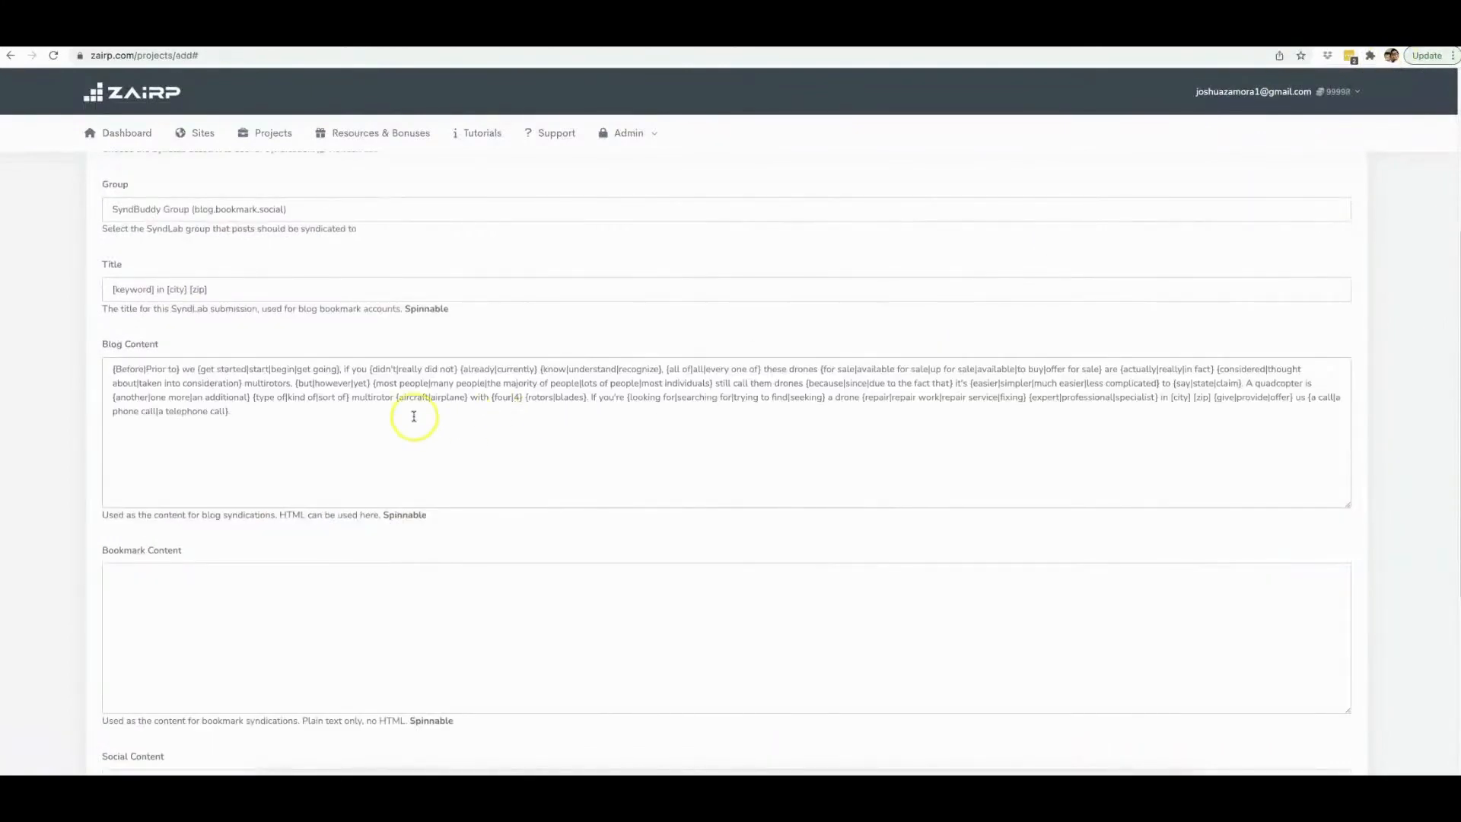
# Step: Append the [url] shortcode from the syndication note to the end of the Blog Content
pyautogui.scroll(3, 385, 333)
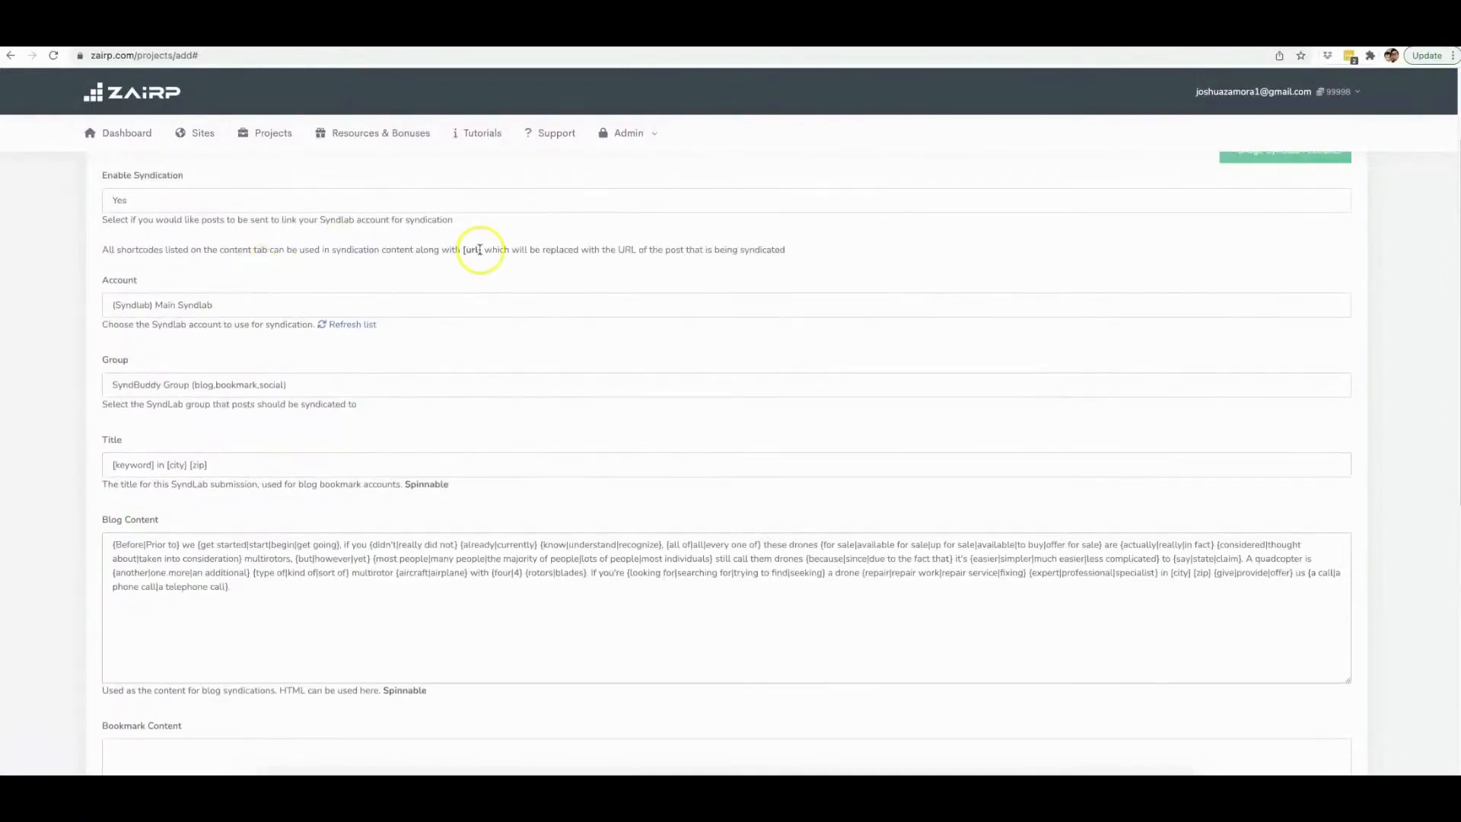
pyautogui.doubleClick(473, 250)
pyautogui.hotkey('ctrl', 'c')
pyautogui.scroll(-2, 476, 287)
pyautogui.click(311, 481)
pyautogui.hotkey('ctrl', 'v')
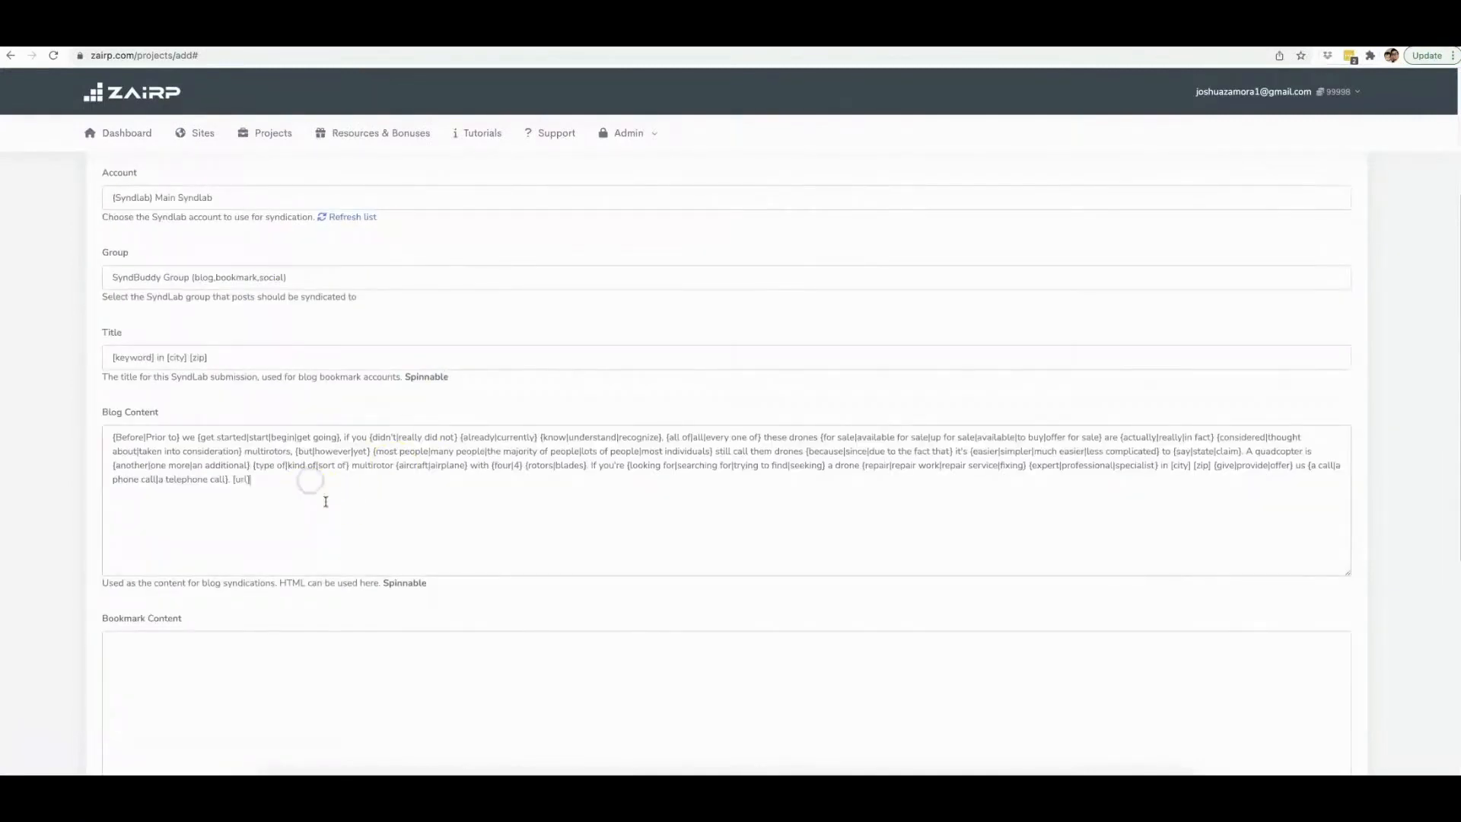
# Step: Copy the whole Blog Content text into the Bookmark Content and Social Content fields
pyautogui.scroll(-1, 327, 499)
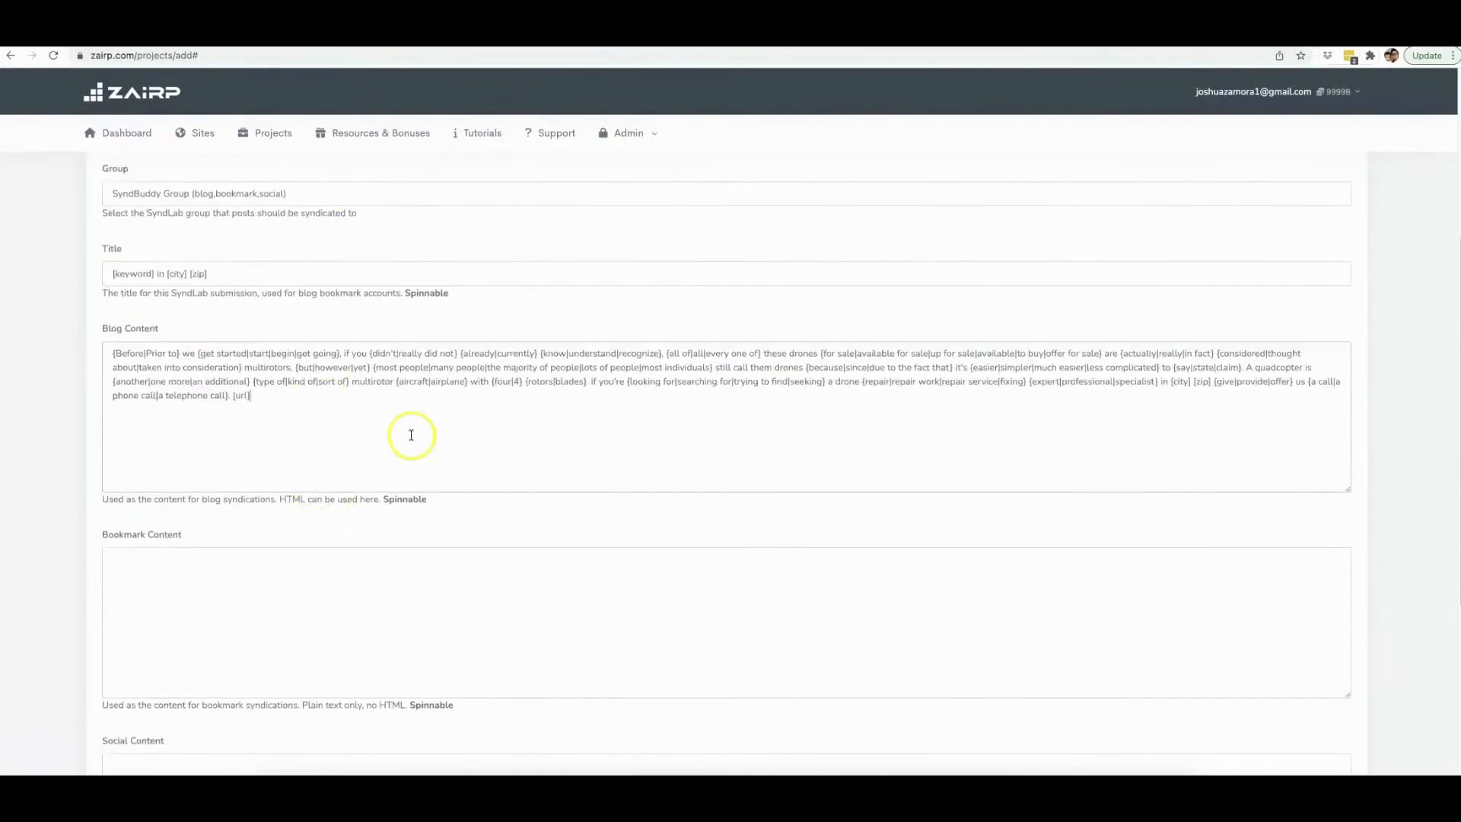
pyautogui.tripleClick(241, 395)
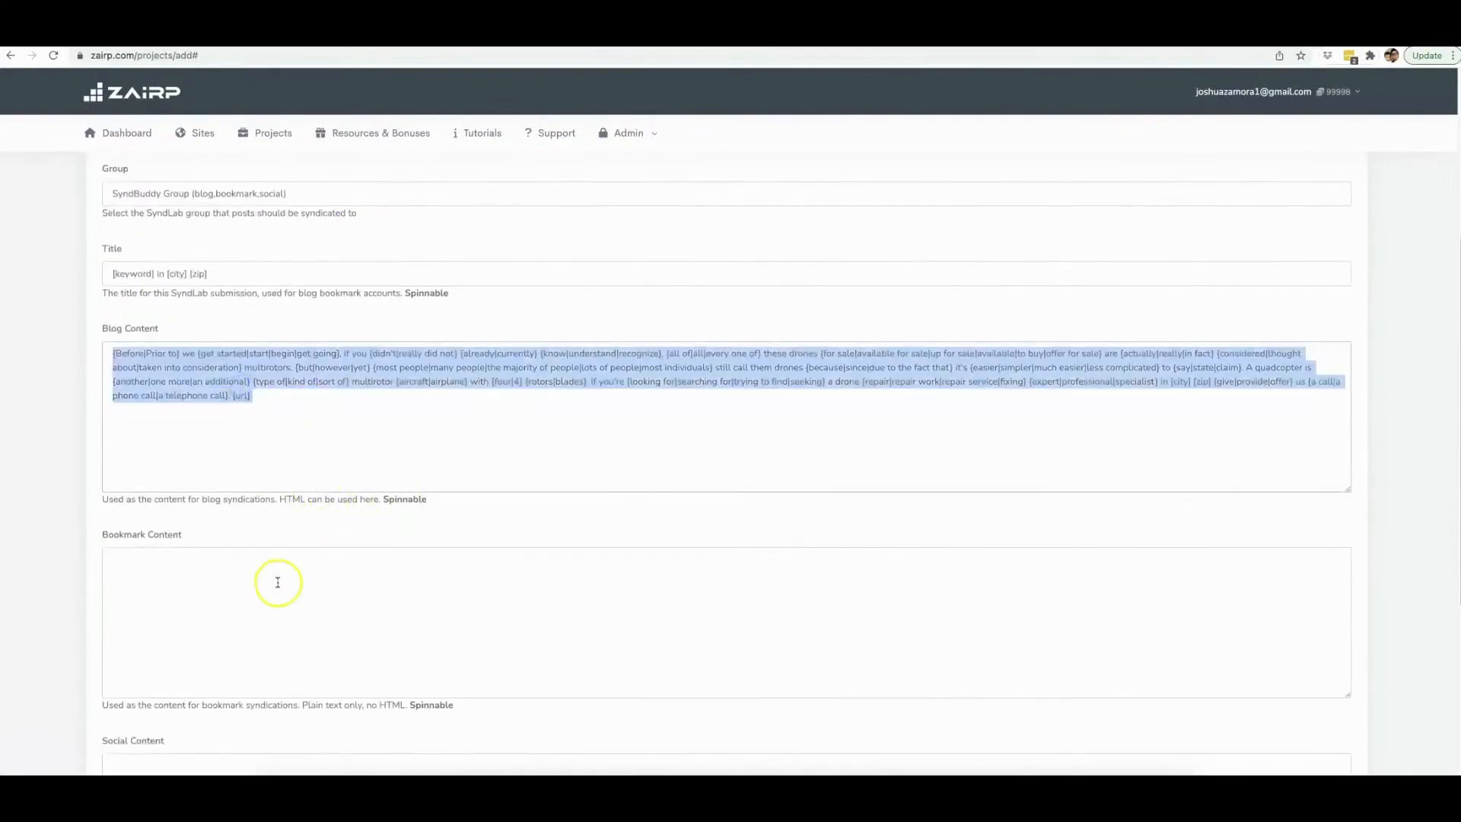
pyautogui.hotkey('ctrl', 'c')
pyautogui.click(278, 582)
pyautogui.hotkey('ctrl', 'v')
pyautogui.scroll(-4, 332, 538)
pyautogui.click(271, 462)
pyautogui.hotkey('ctrl', 'v')
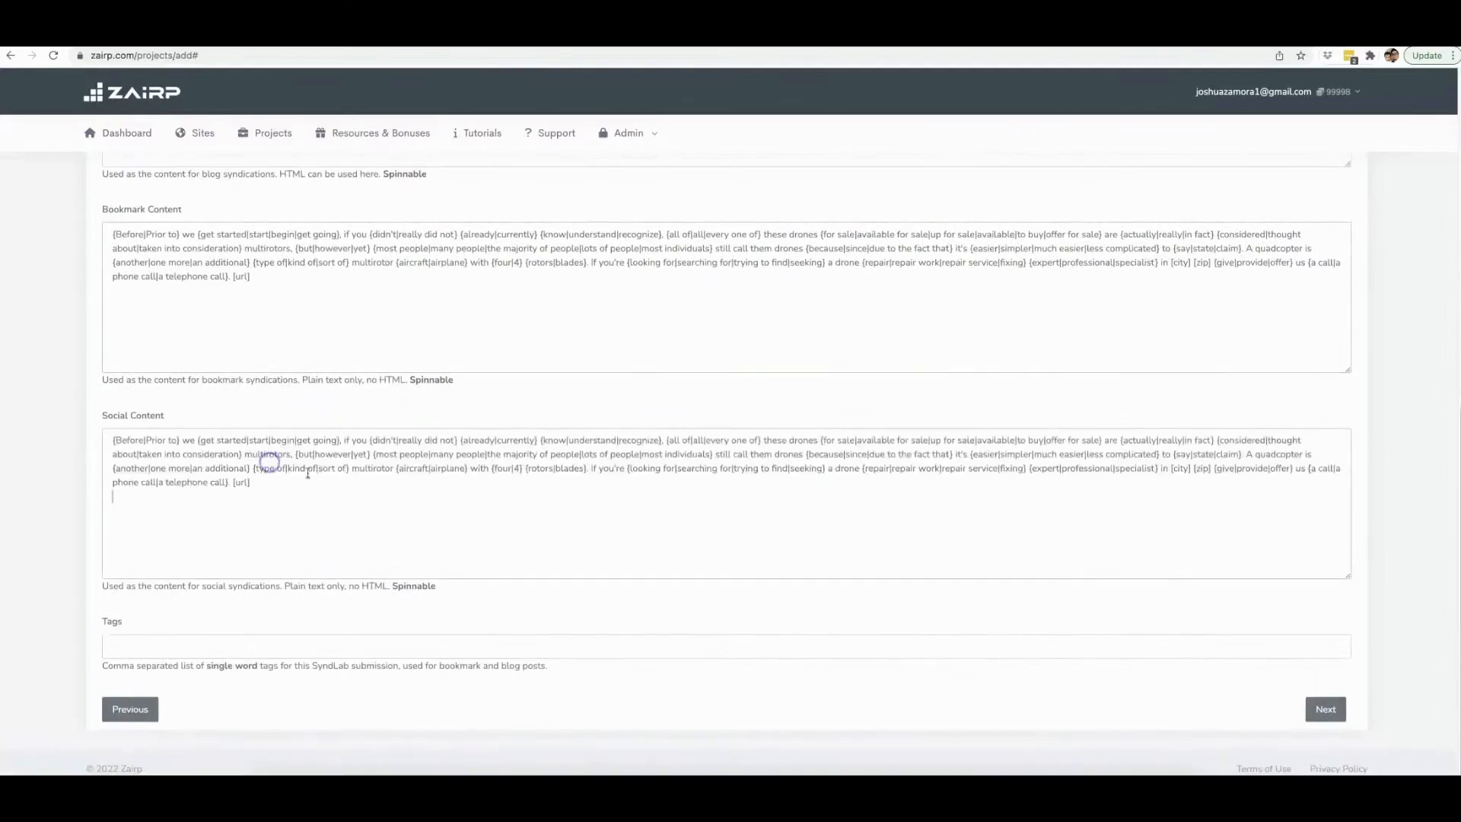
pyautogui.click(229, 457)
# Step: Examine the Blog, Bookmark and Social Content sections of the syndication form
pyautogui.scroll(5, 207, 463)
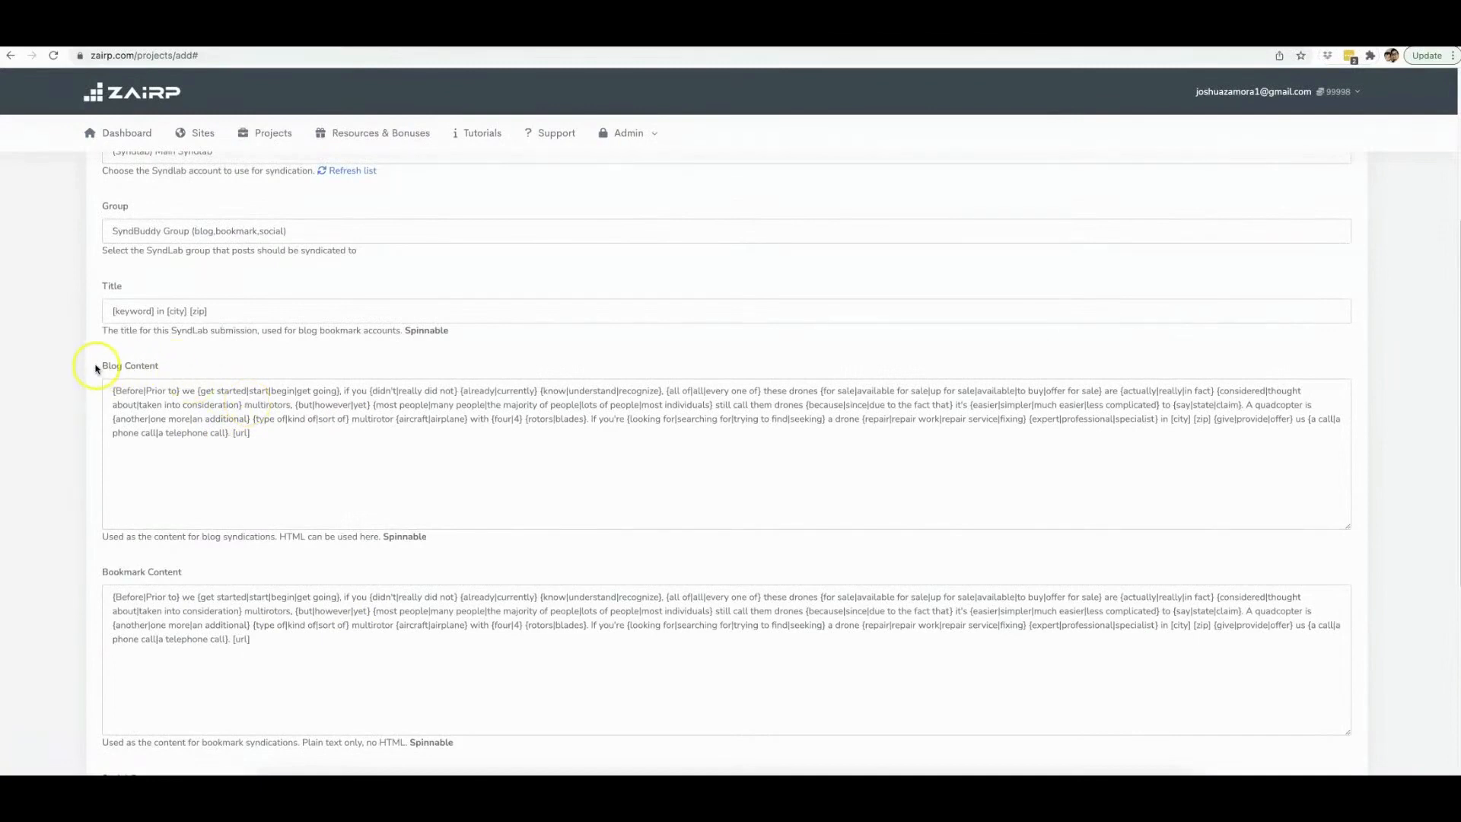
pyautogui.moveTo(97, 369); pyautogui.dragTo(150, 366)
pyautogui.scroll(-1, 107, 457)
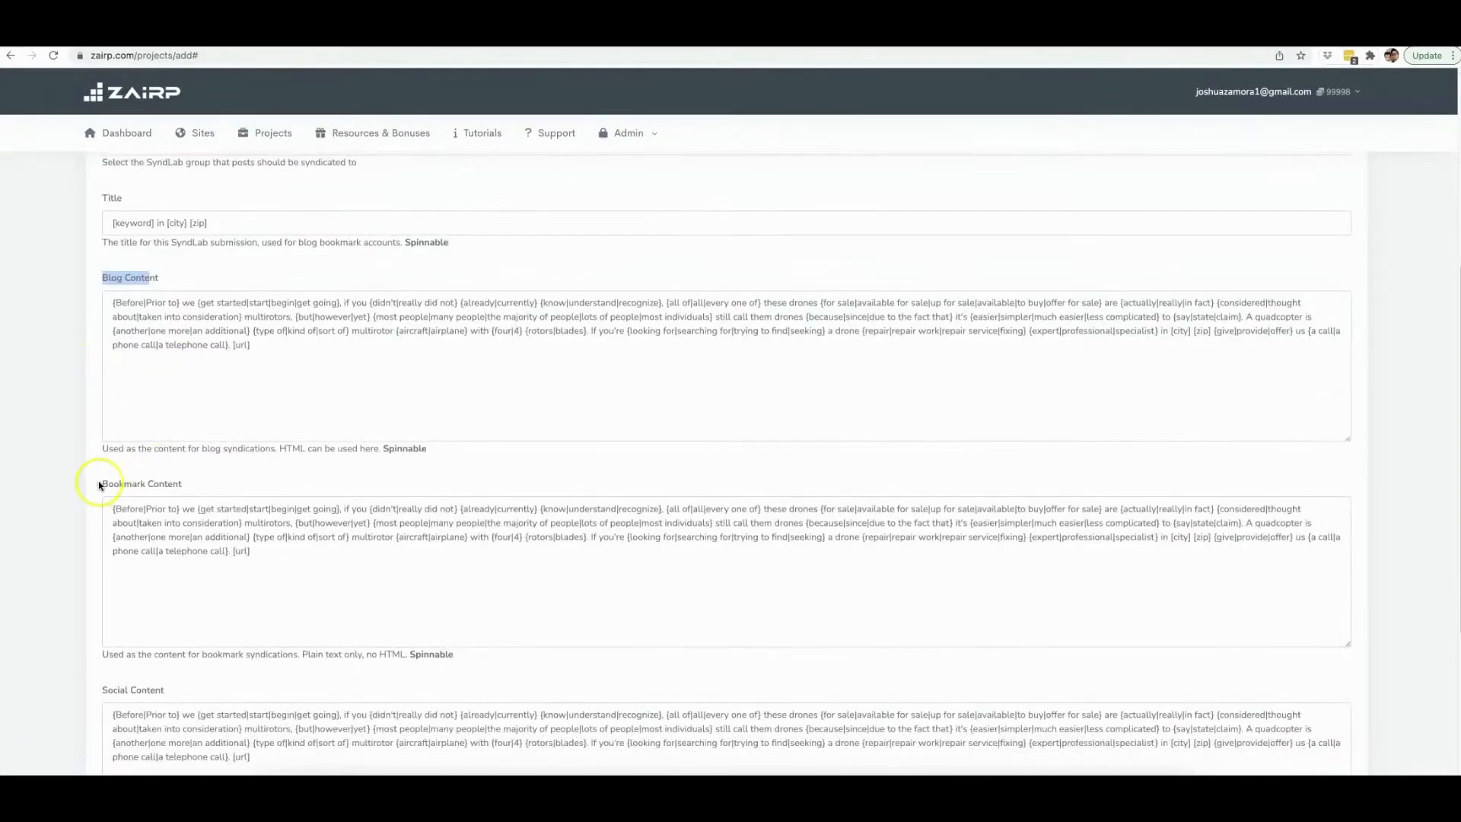
pyautogui.moveTo(99, 485); pyautogui.dragTo(194, 481)
pyautogui.scroll(-2, 193, 481)
pyautogui.moveTo(101, 480); pyautogui.dragTo(197, 479)
pyautogui.scroll(-1, 281, 548)
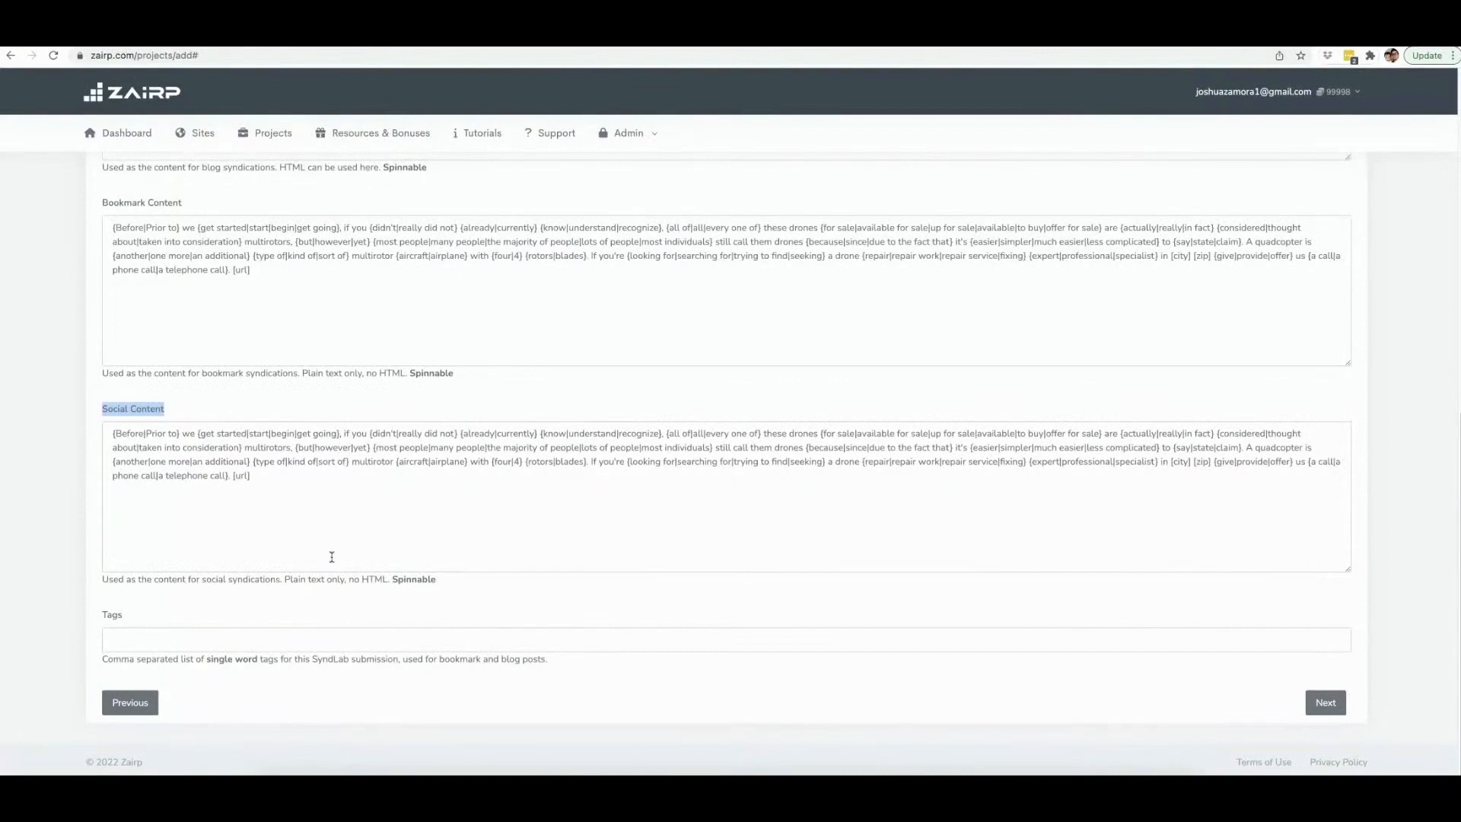
pyautogui.scroll(4, 365, 548)
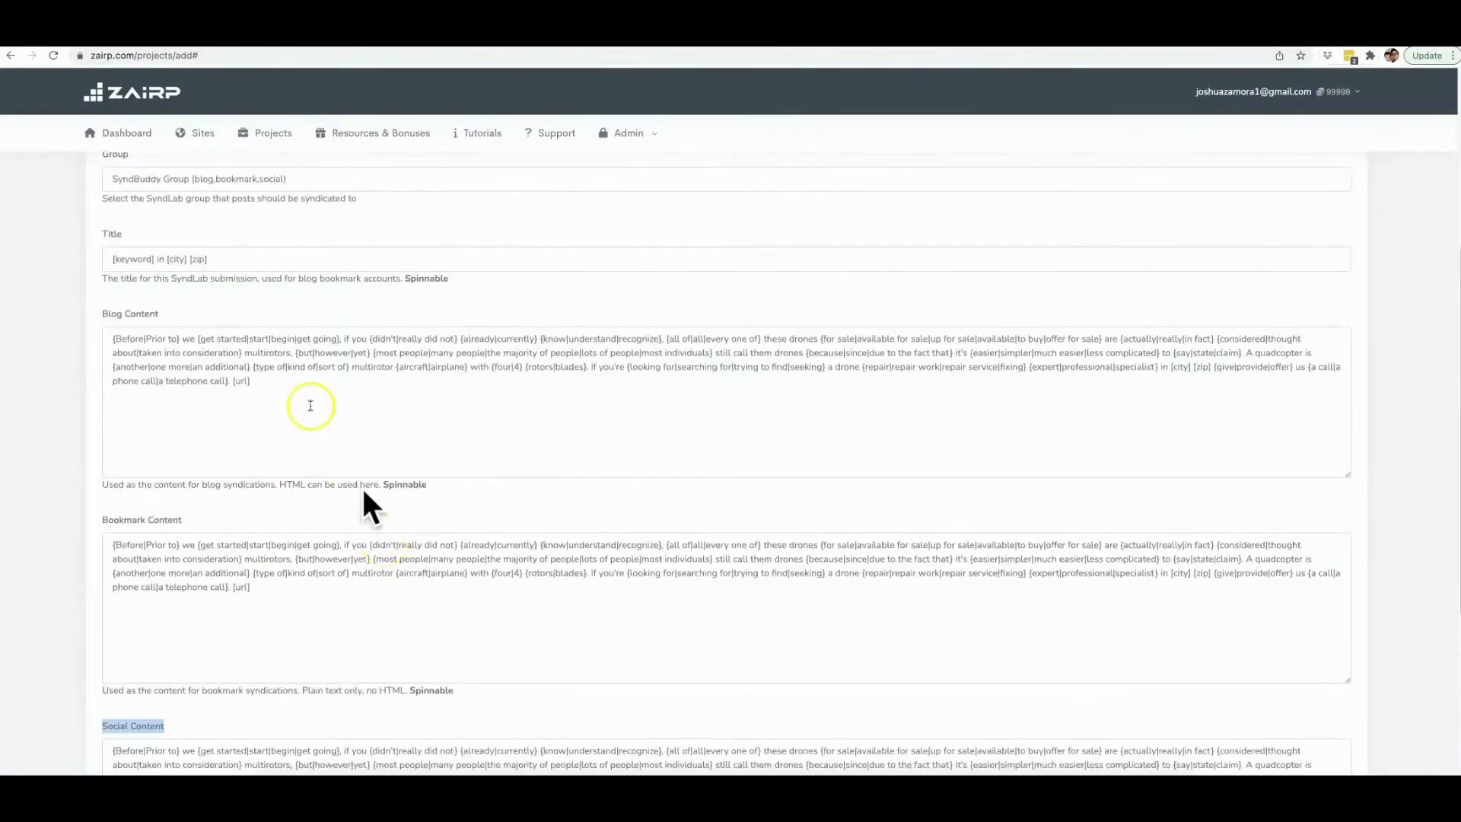
# Step: Enter "drone repair, drone repair expert" as the Syndlab tags and continue to the schedule settings
pyautogui.scroll(-4, 719, 508)
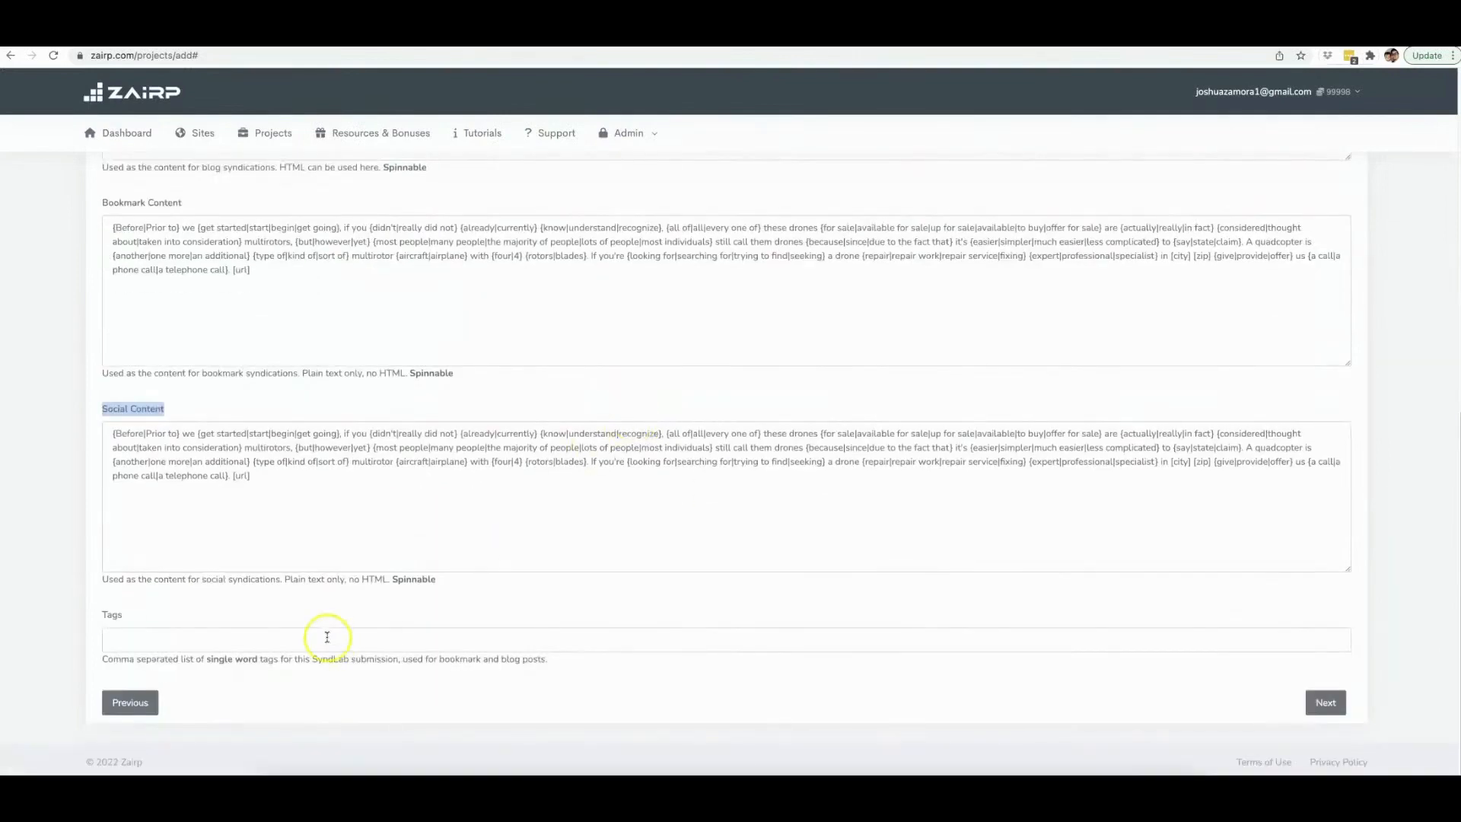
pyautogui.click(327, 637)
pyautogui.click(233, 695)
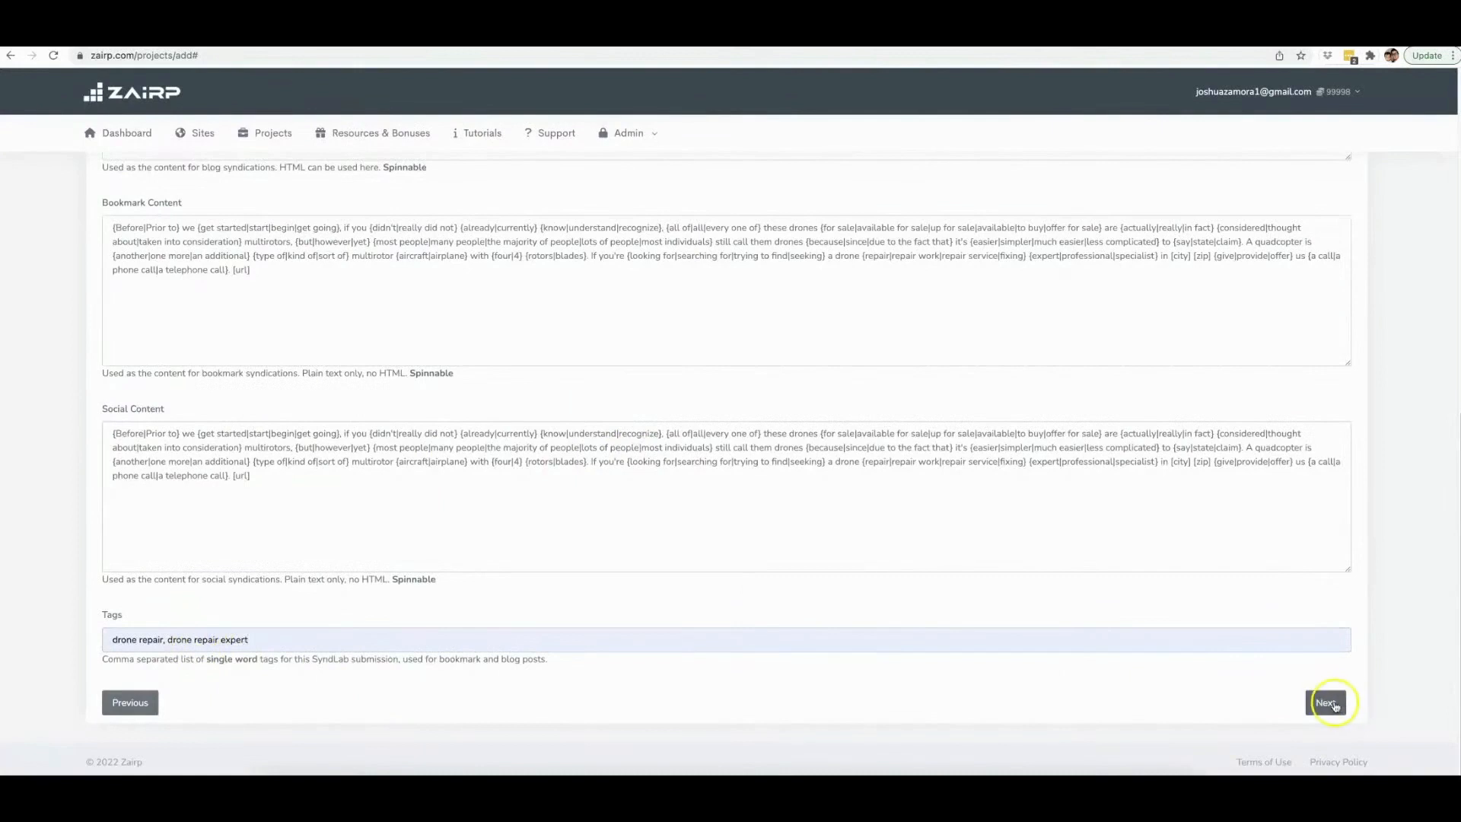
pyautogui.click(1327, 703)
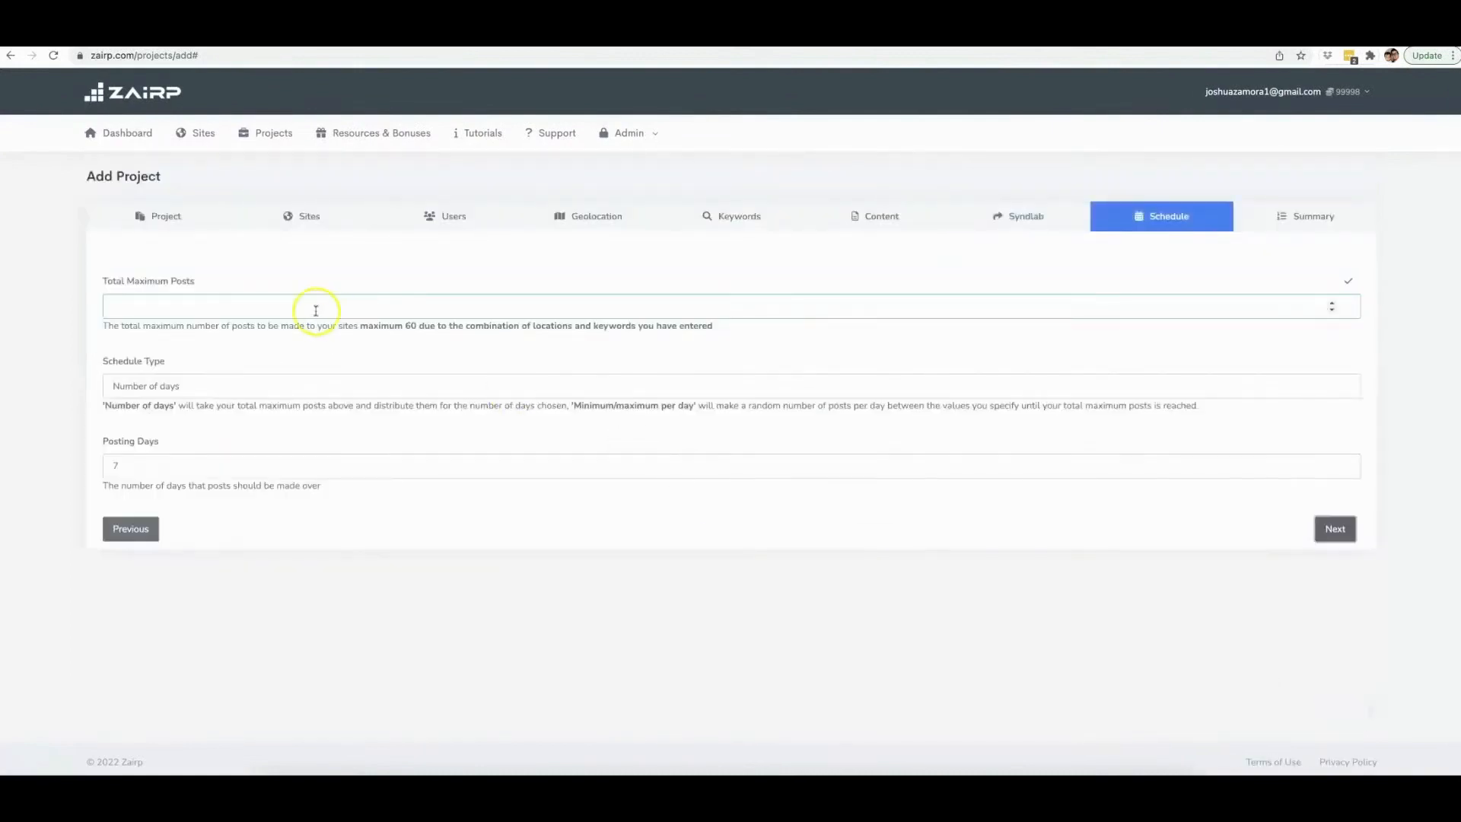
# Step: Set the project's total maximum posts to 60
pyautogui.click(215, 295)
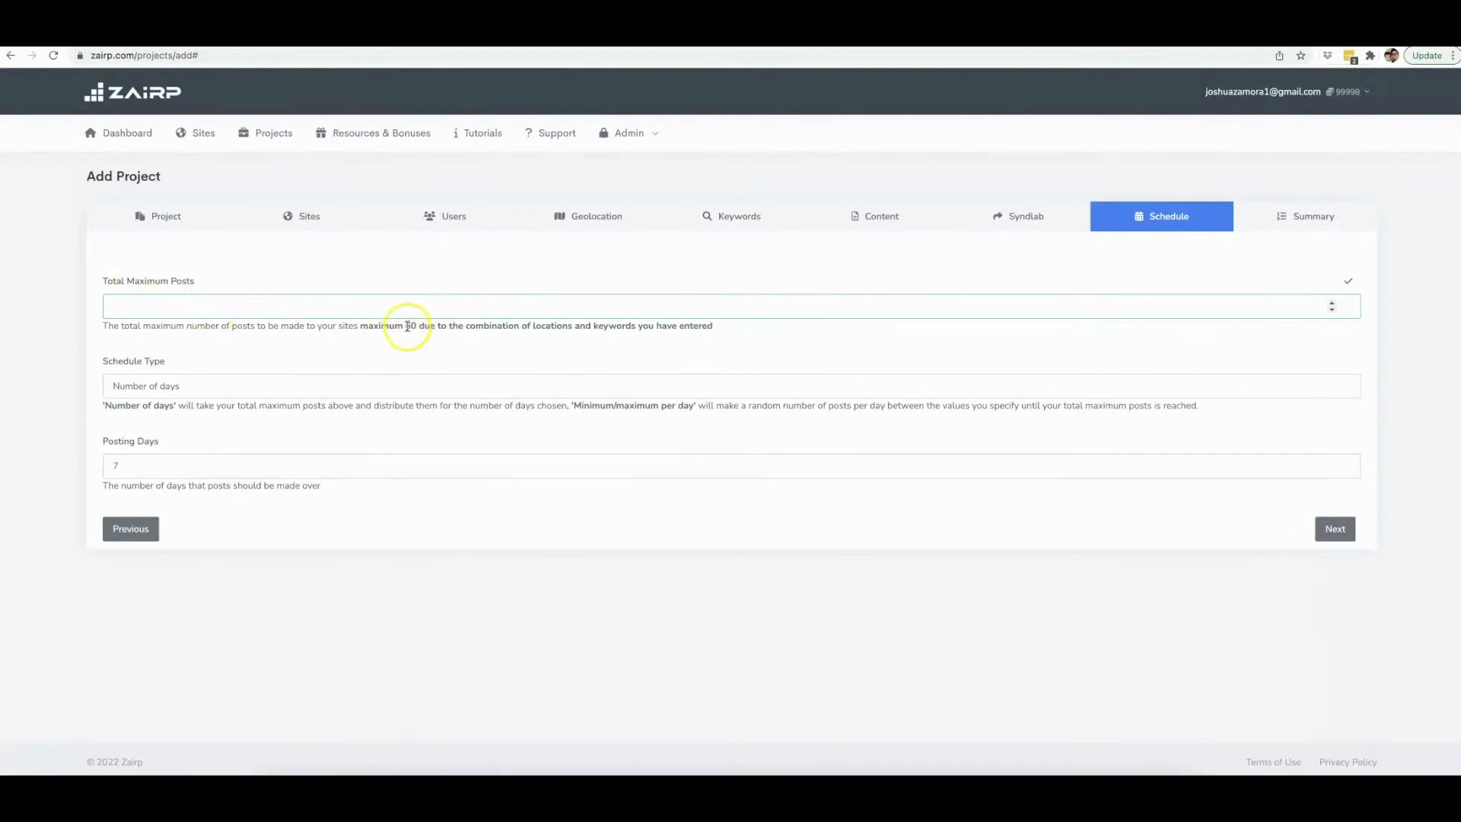
pyautogui.moveTo(405, 327); pyautogui.dragTo(421, 327)
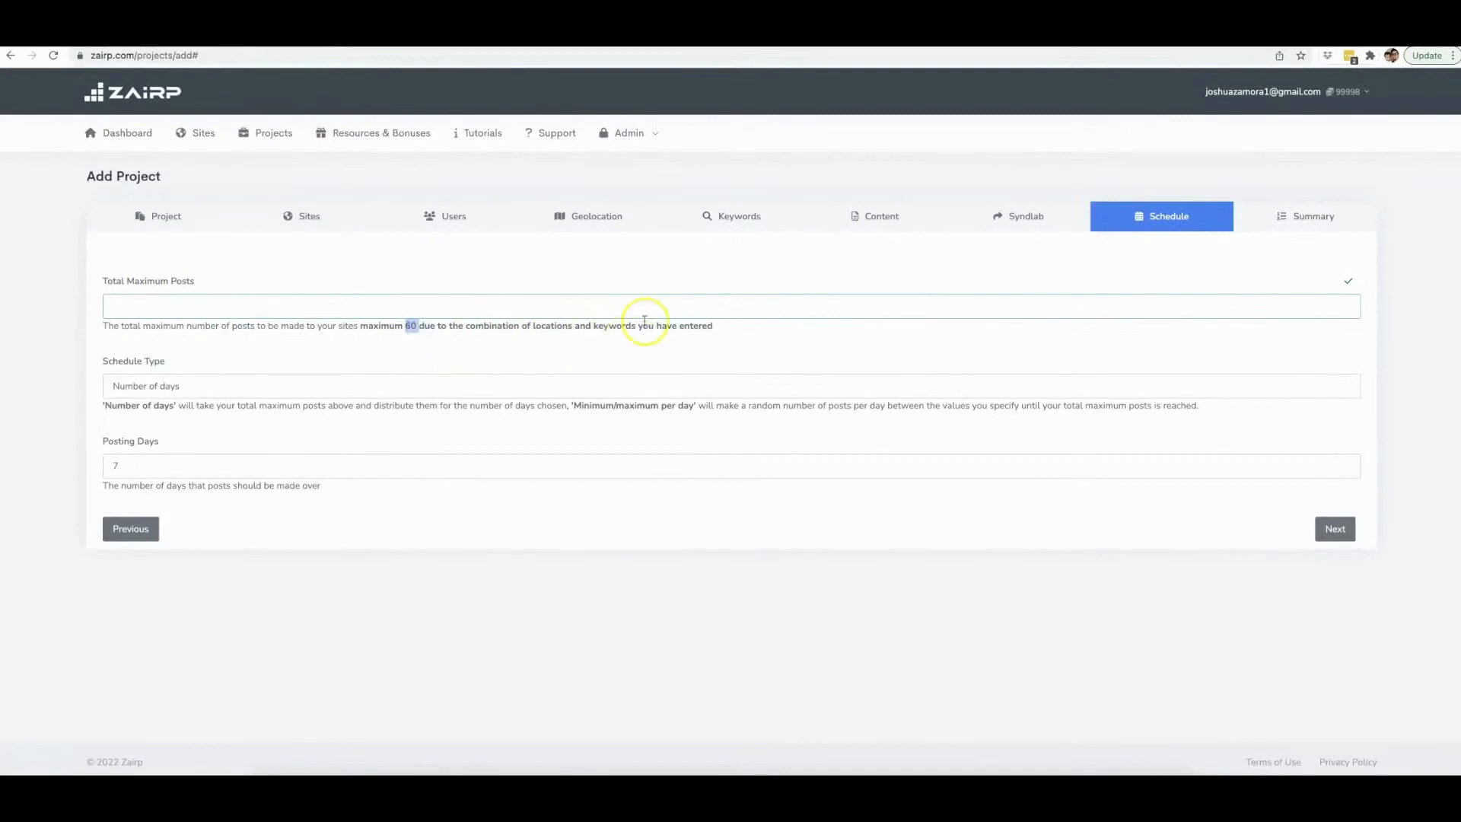
pyautogui.click(322, 309)
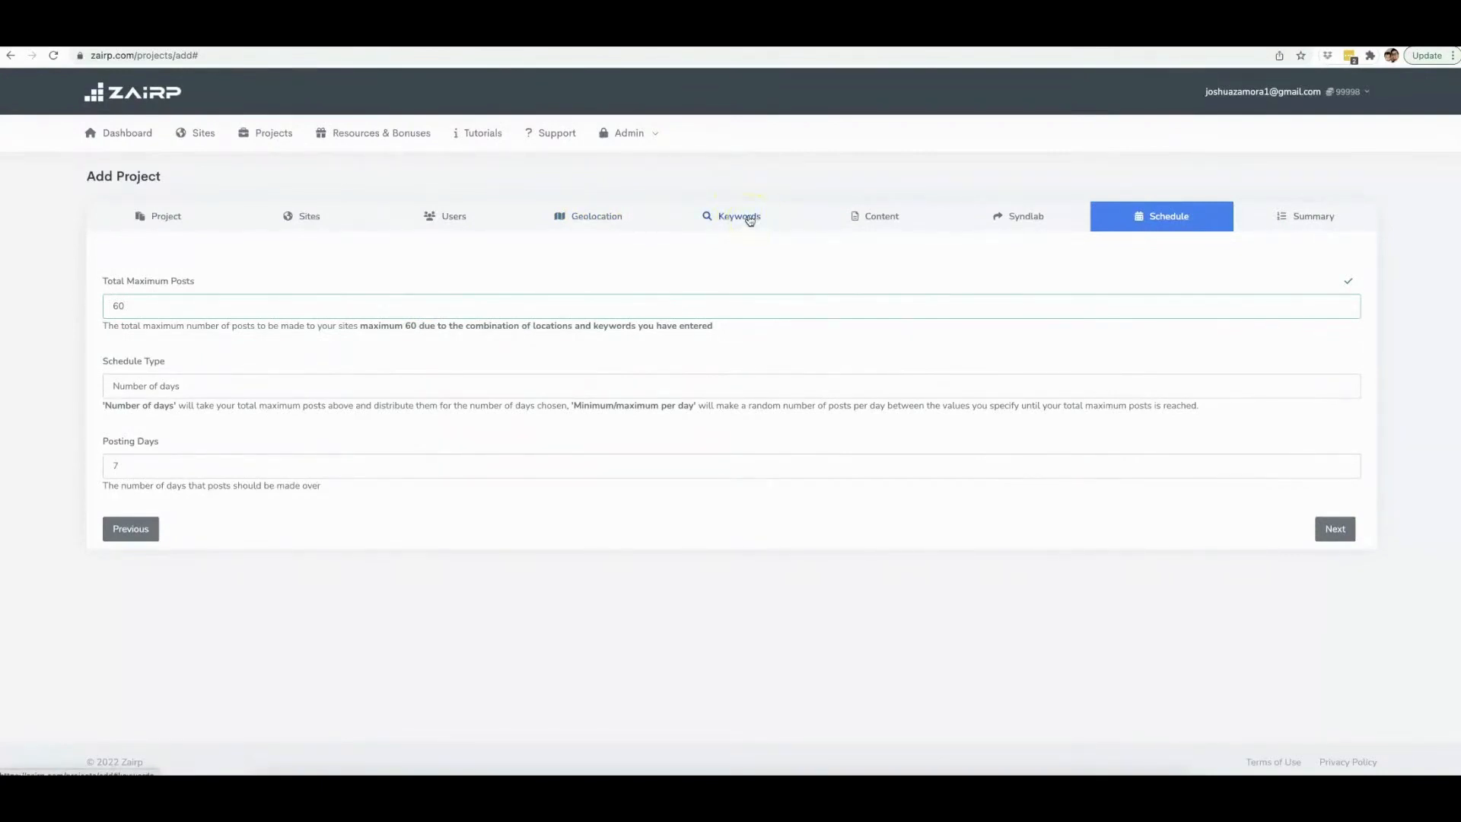
pyautogui.click(408, 325)
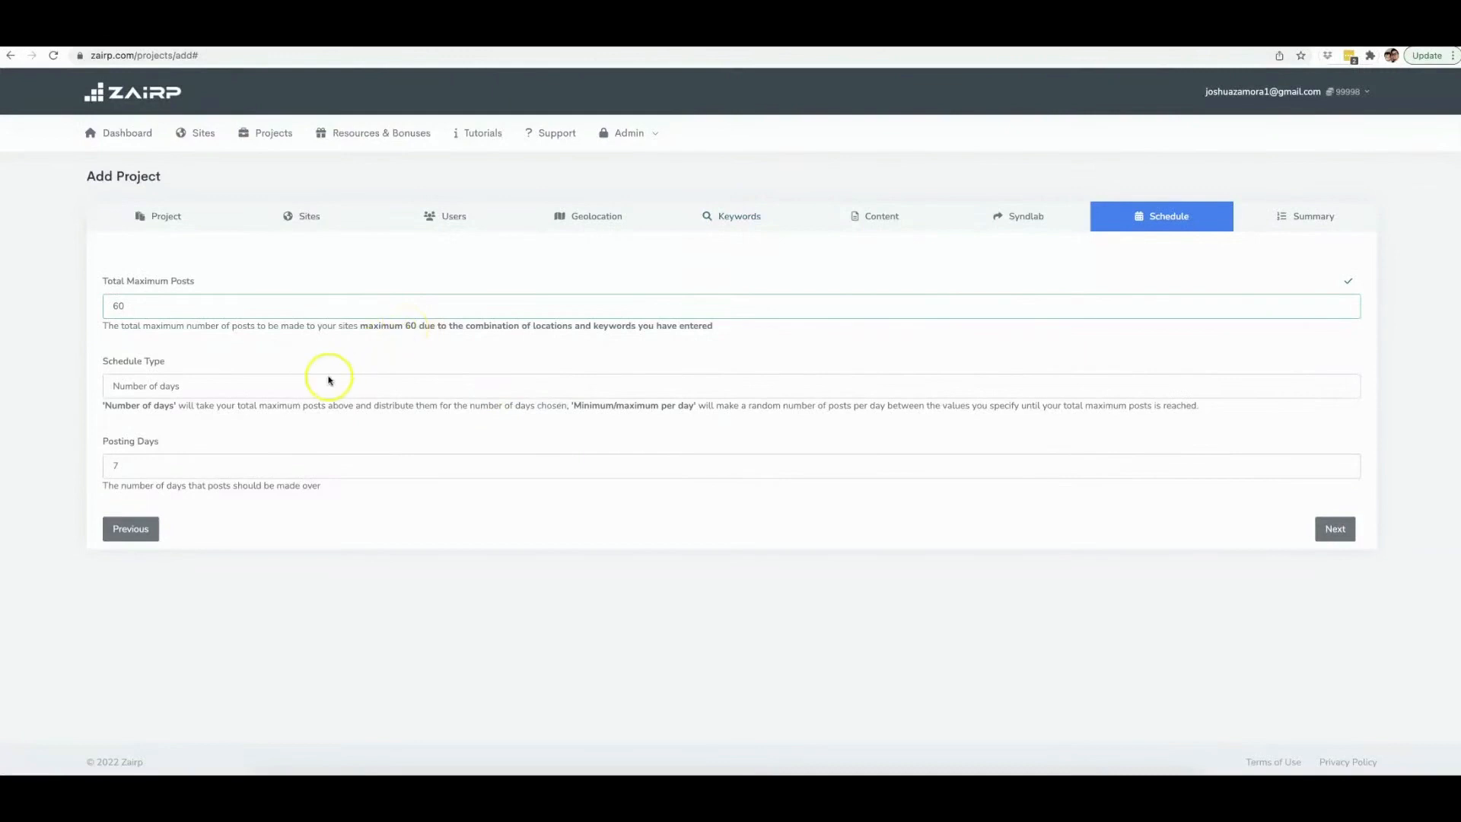
# Step: Change the schedule type to Minimum/maximum per day
pyautogui.click(217, 386)
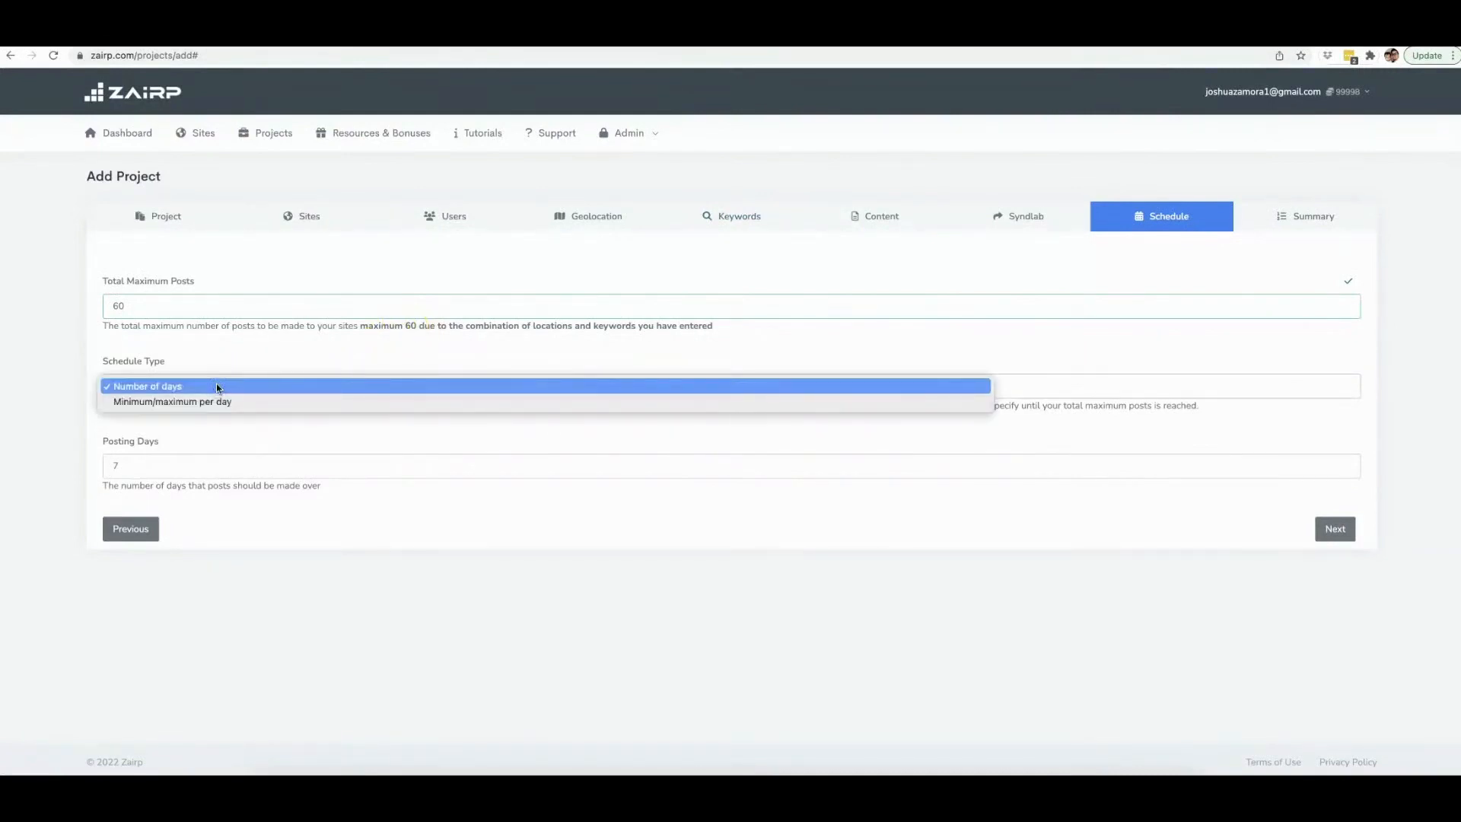
pyautogui.click(200, 387)
pyautogui.click(216, 400)
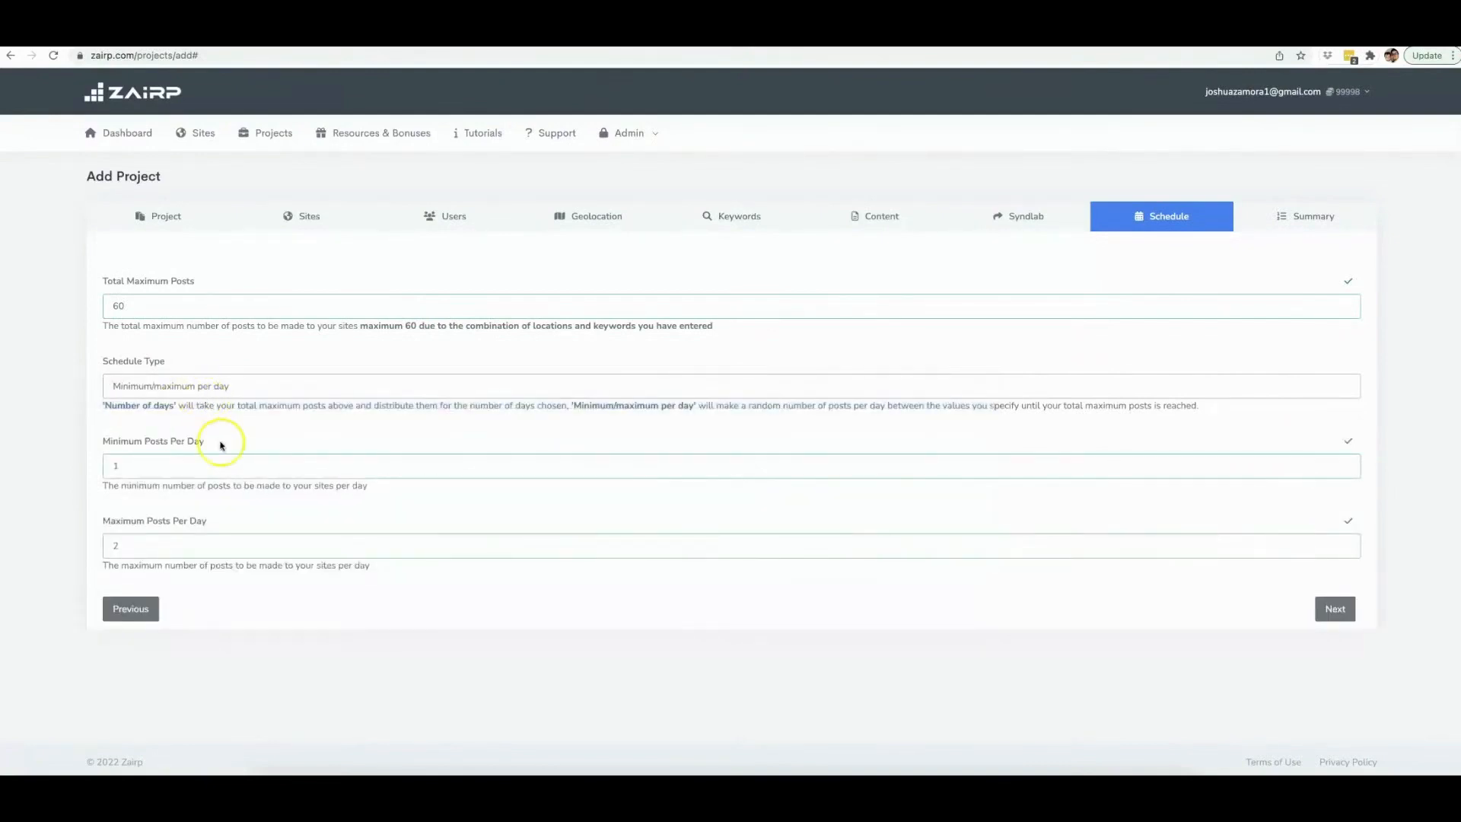
# Step: Set the posts per day to a minimum of 1 and a maximum of 3, and continue to the project summary
pyautogui.click(176, 468)
pyautogui.click(149, 470)
pyautogui.click(180, 549)
pyautogui.click(244, 601)
pyautogui.click(257, 552)
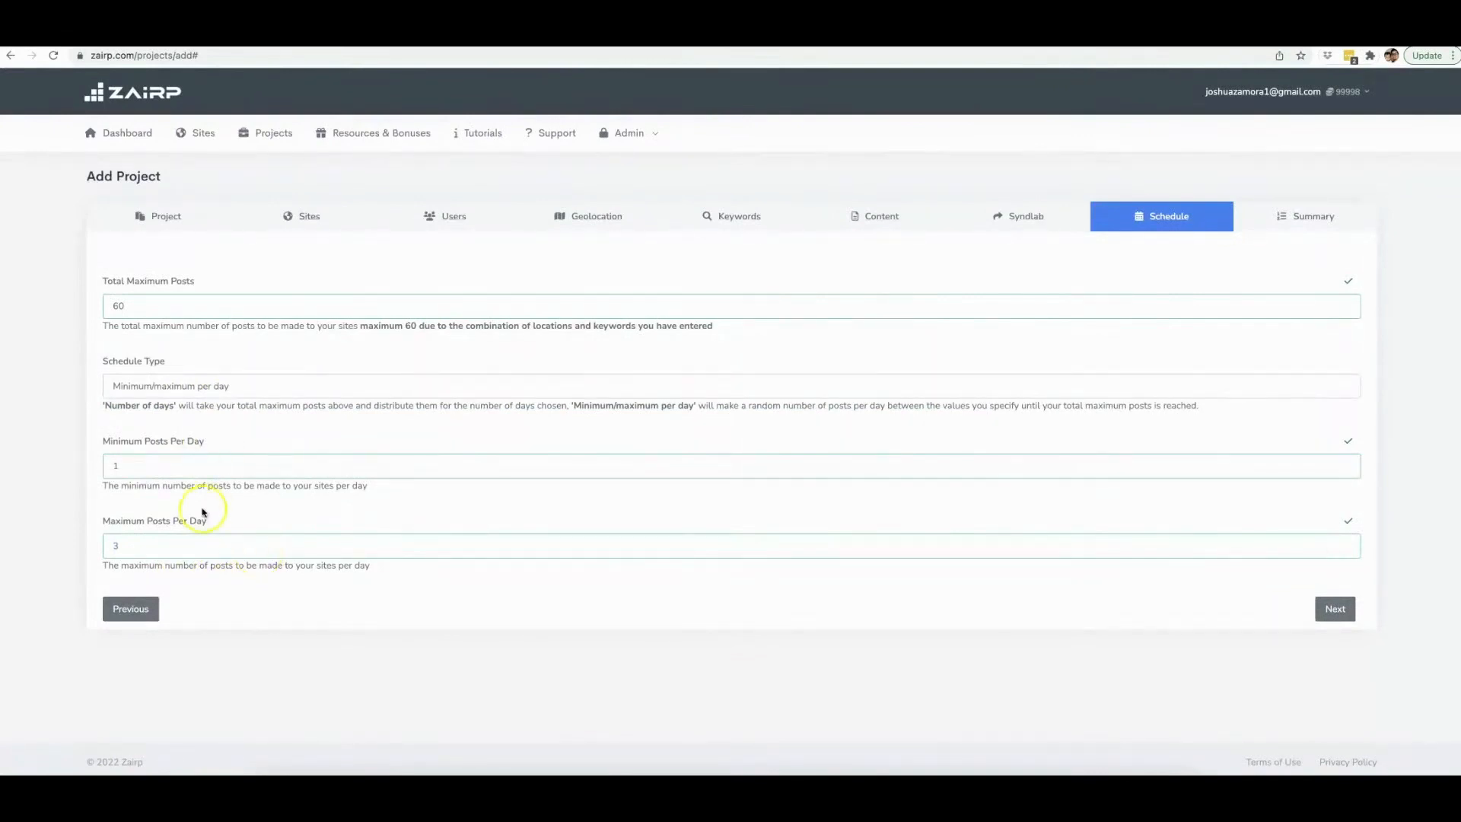
pyautogui.click(136, 327)
pyautogui.click(386, 593)
pyautogui.click(508, 618)
pyautogui.click(1331, 609)
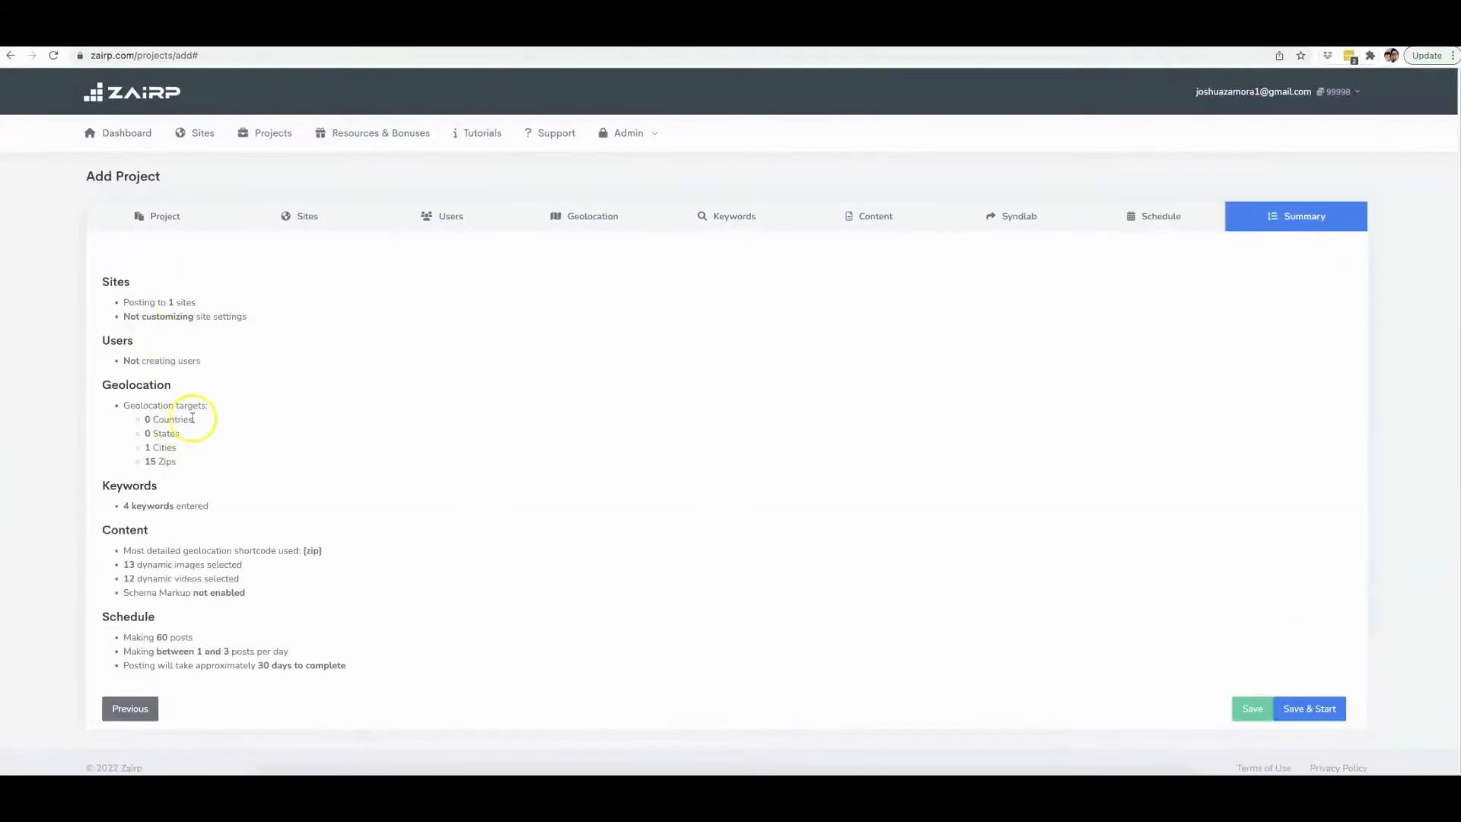
# Step: Review the sites, users and geolocation sections of the project summary
pyautogui.scroll(-1, 190, 411)
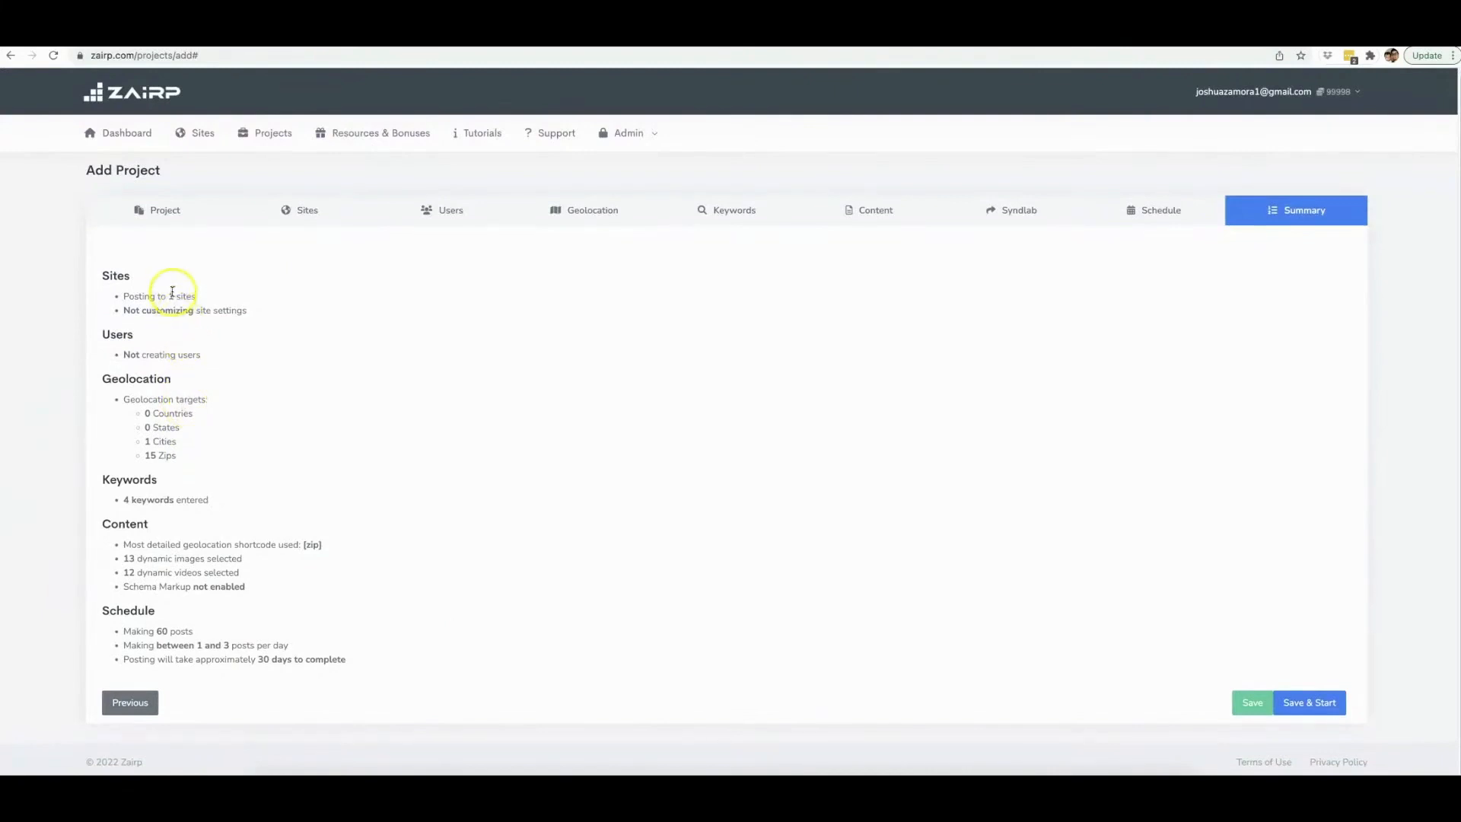
pyautogui.moveTo(168, 296); pyautogui.dragTo(136, 310)
pyautogui.click(211, 314)
pyautogui.moveTo(202, 354); pyautogui.dragTo(123, 355)
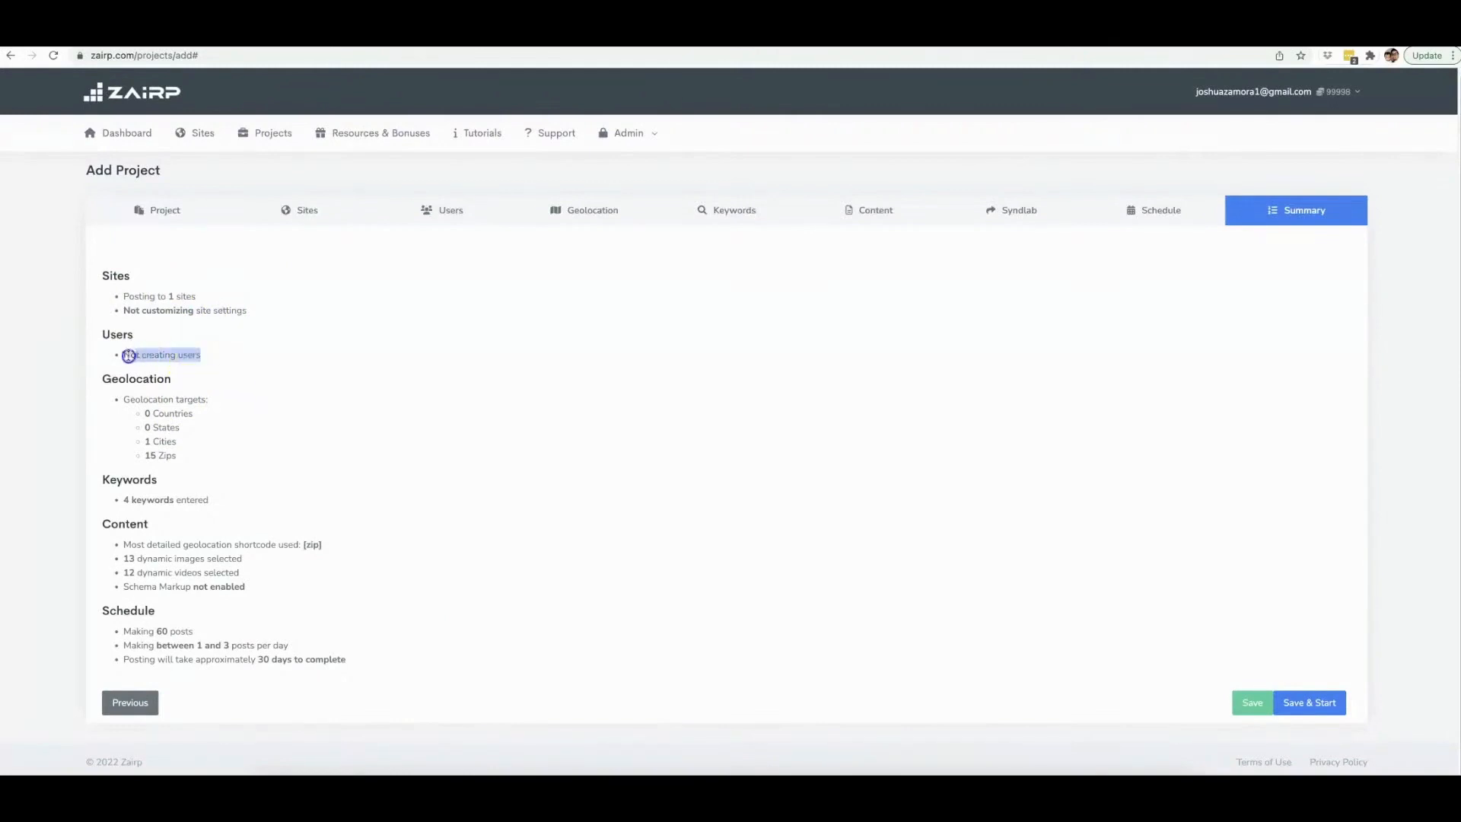
pyautogui.click(123, 355)
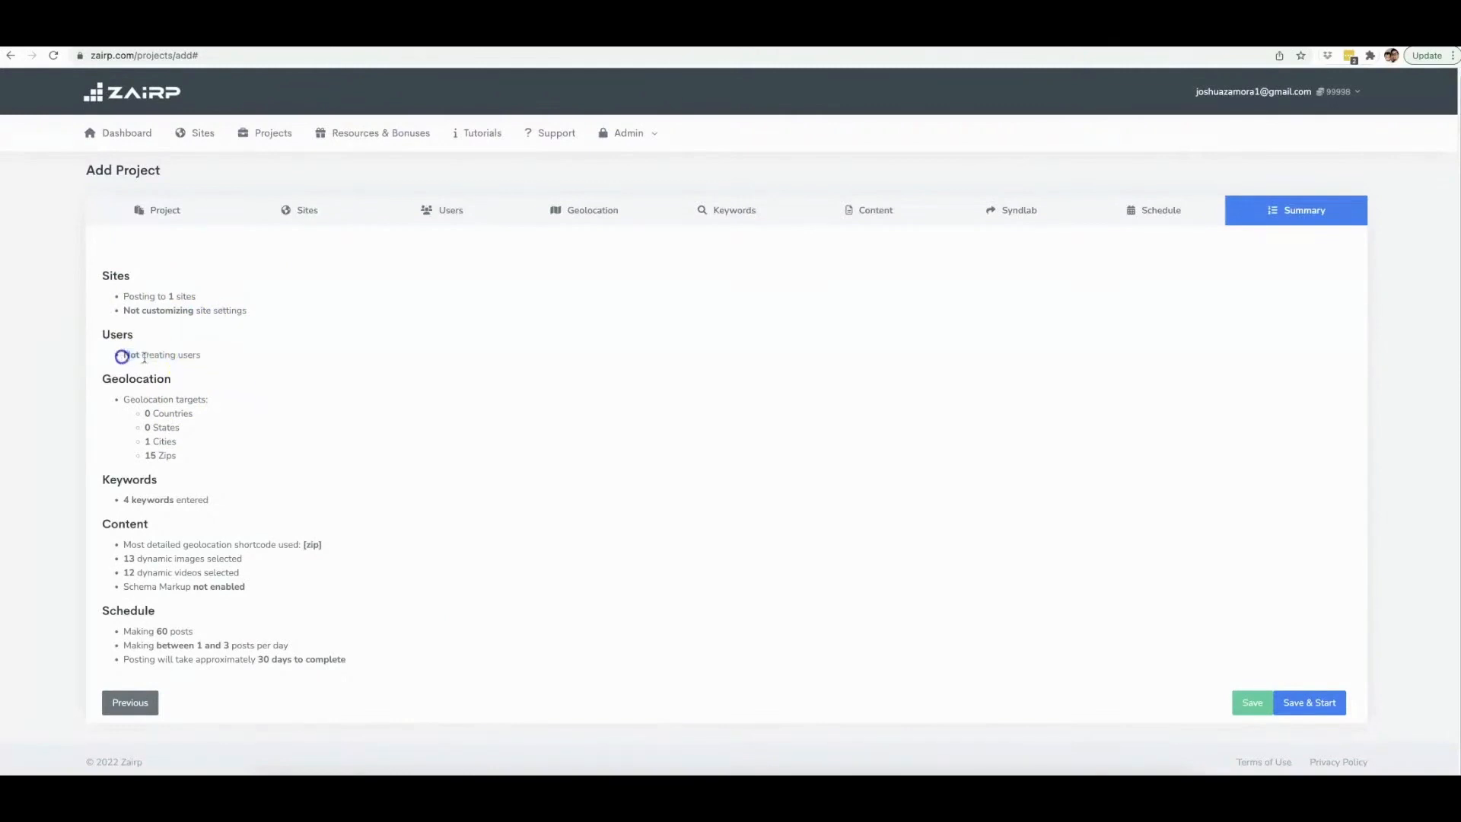
pyautogui.click(169, 457)
pyautogui.moveTo(169, 457); pyautogui.dragTo(140, 457)
pyautogui.doubleClick(178, 444)
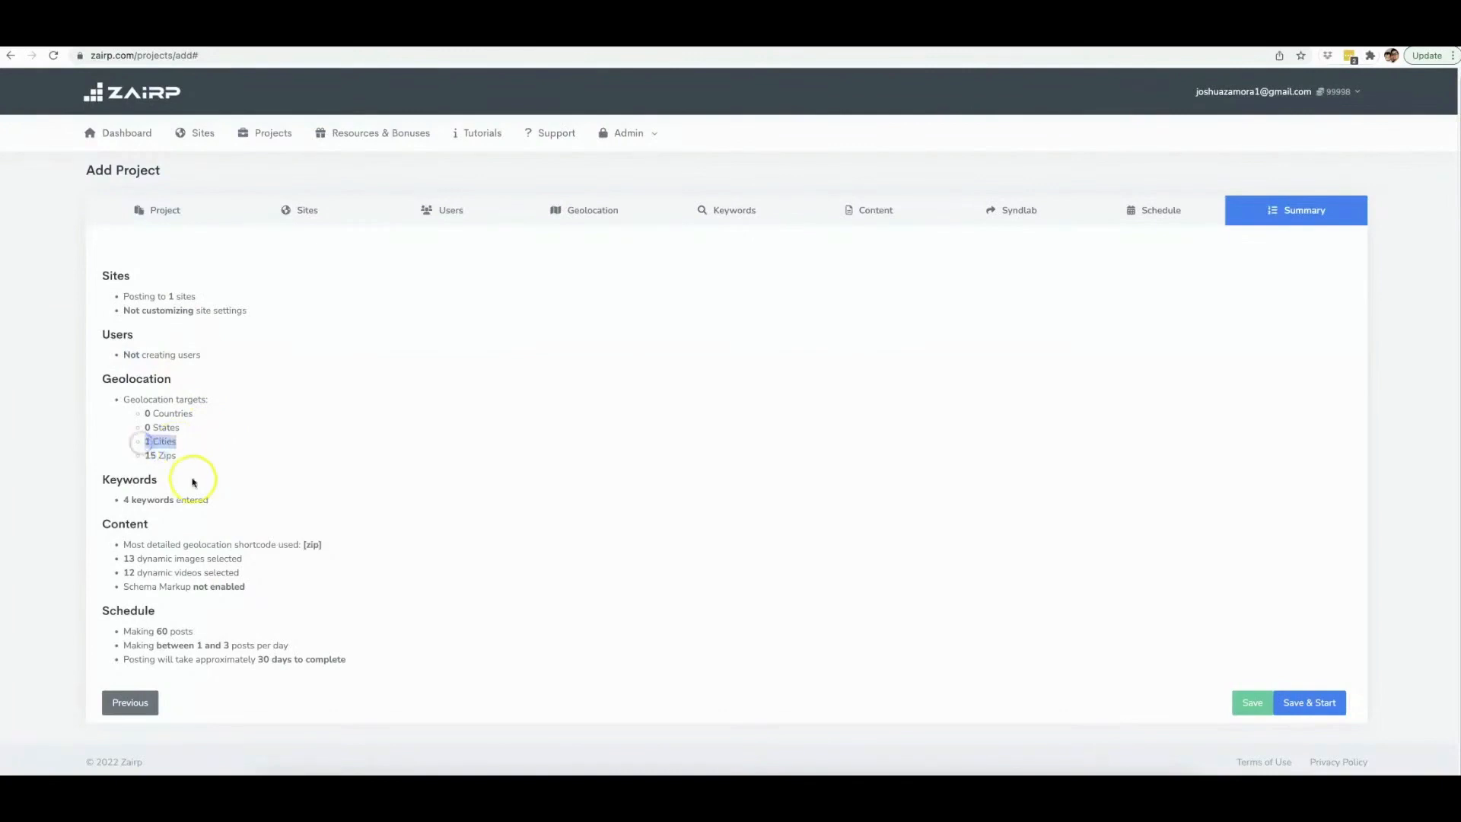
# Step: Review the keywords and content sections of the project summary, including the geolocation shortcode, dynamic media and schema markup
pyautogui.moveTo(212, 499); pyautogui.dragTo(124, 499)
pyautogui.click(189, 509)
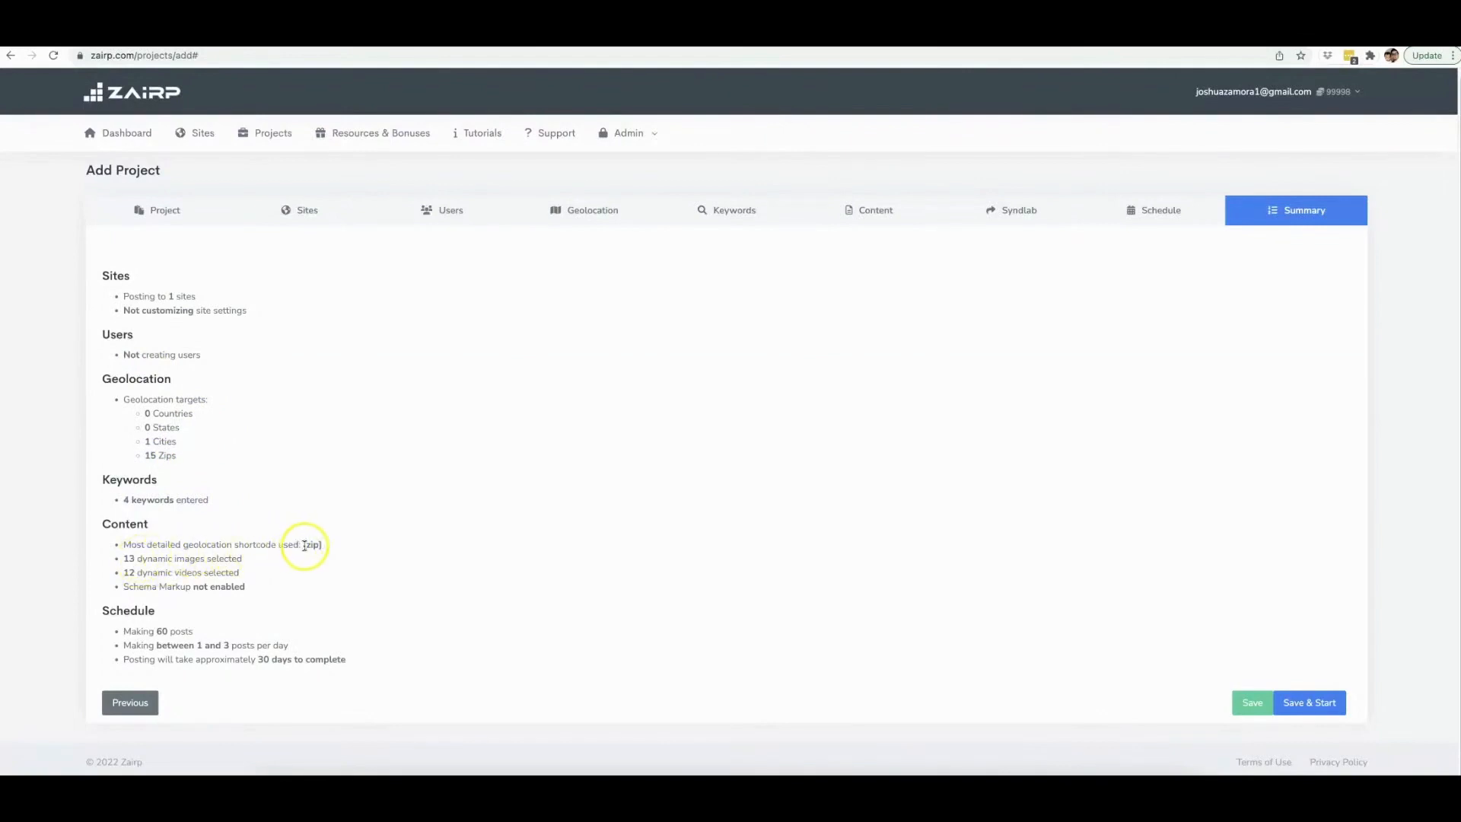
pyautogui.moveTo(305, 545); pyautogui.dragTo(323, 545)
pyautogui.moveTo(146, 559); pyautogui.dragTo(122, 559)
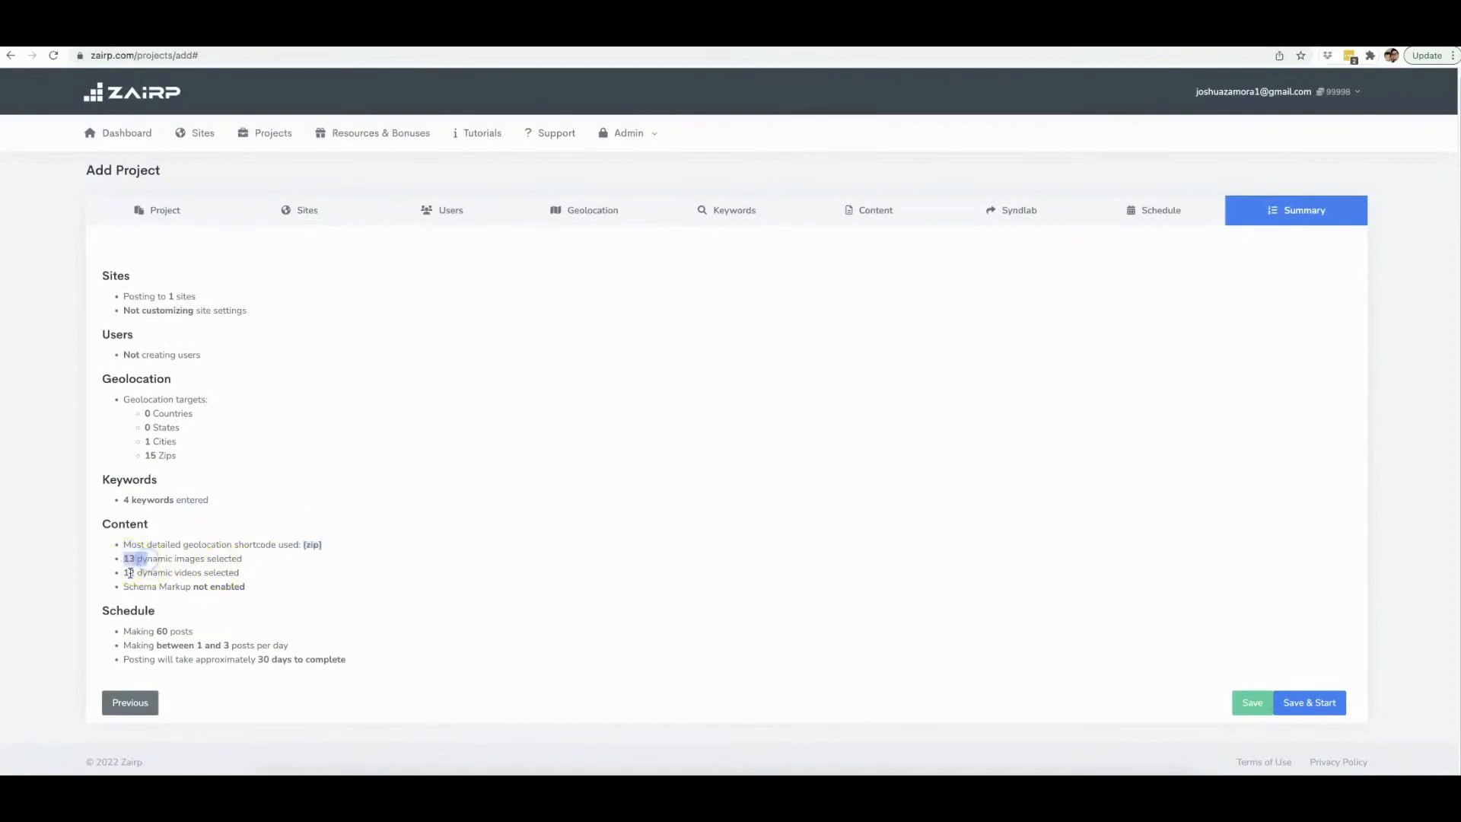
pyautogui.moveTo(245, 586); pyautogui.dragTo(121, 630)
pyautogui.click(170, 589)
# Step: Check the schedule section of the summary and save and start the project
pyautogui.click(158, 630)
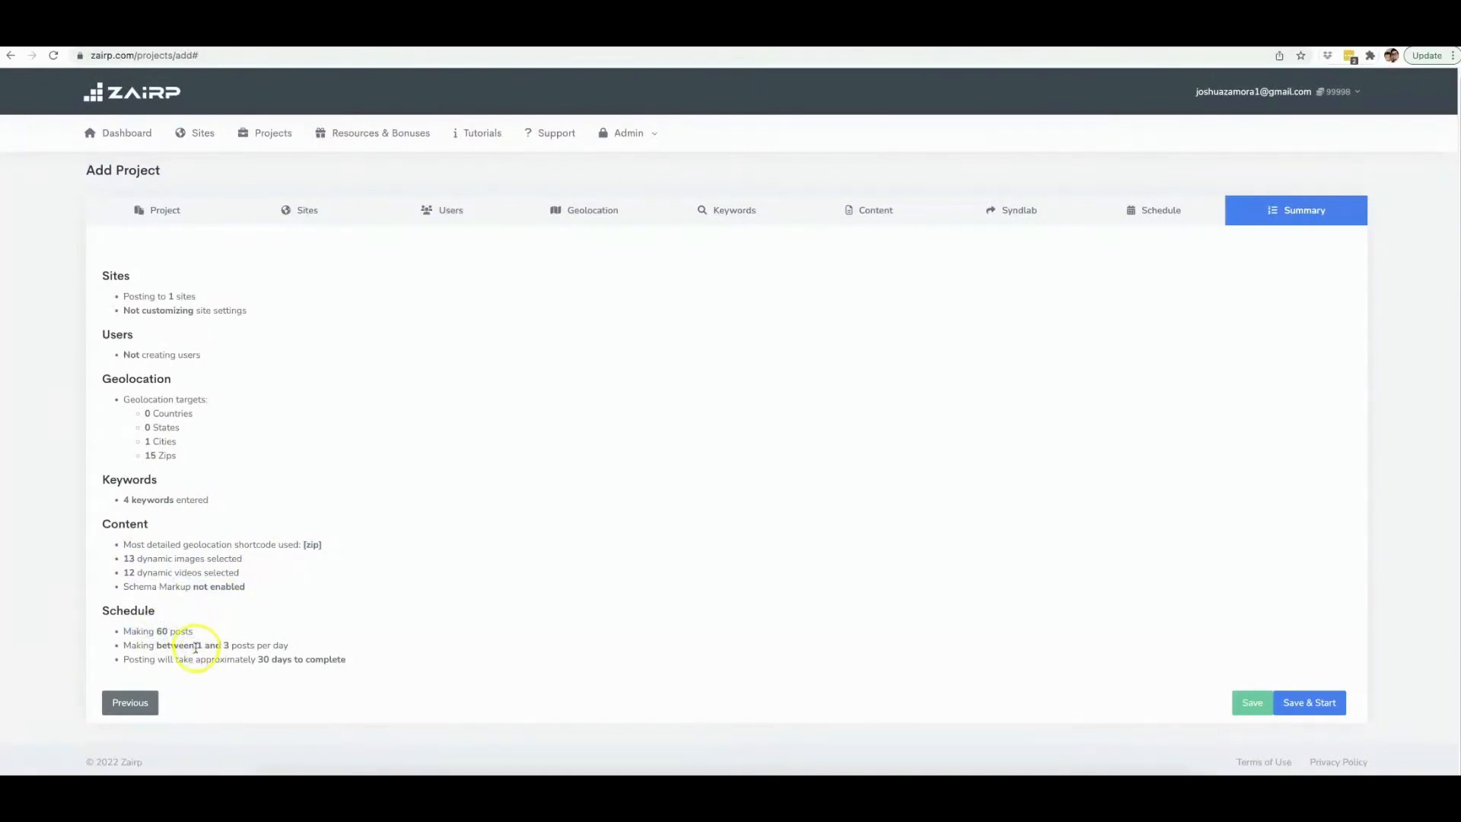
pyautogui.moveTo(196, 648); pyautogui.dragTo(351, 660)
pyautogui.click(265, 648)
pyautogui.click(360, 660)
pyautogui.click(1324, 703)
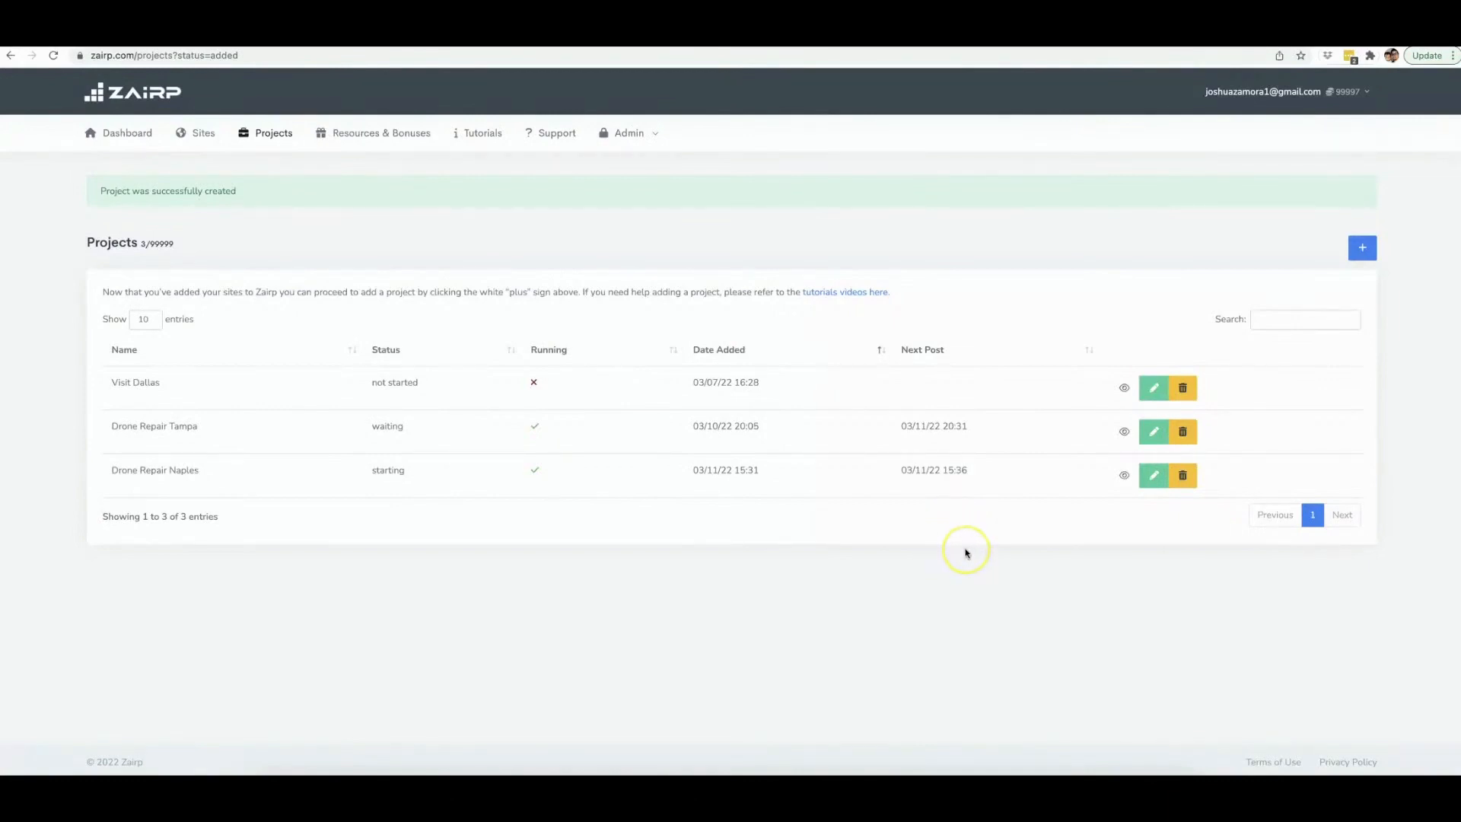
# Step: Examine the Drone Repair Tampa and Drone Repair Naples entries in the projects list
pyautogui.hotkey('ctrl', 'Up')
pyautogui.click(1030, 280)
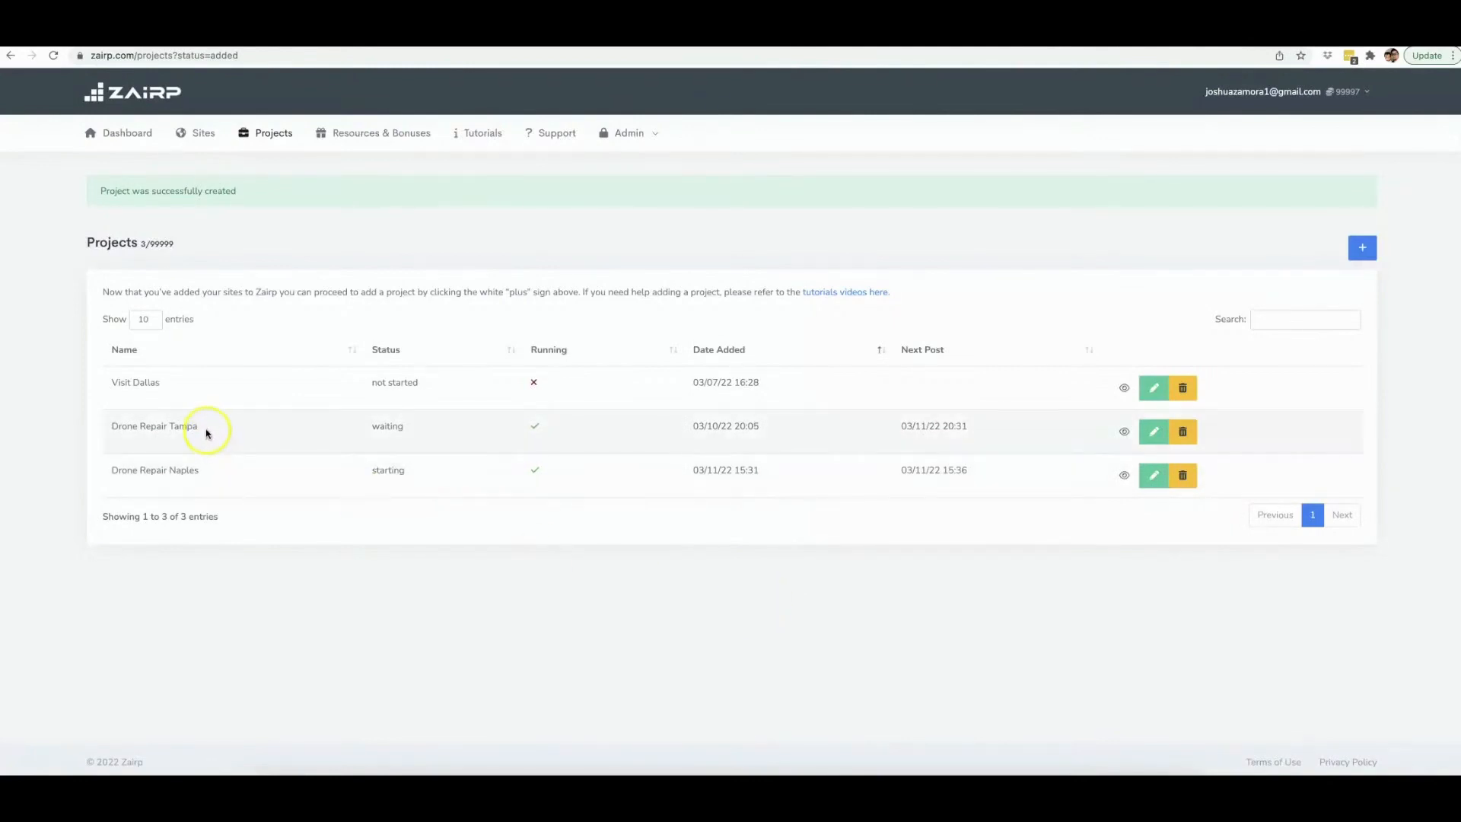
pyautogui.moveTo(201, 427); pyautogui.dragTo(109, 431)
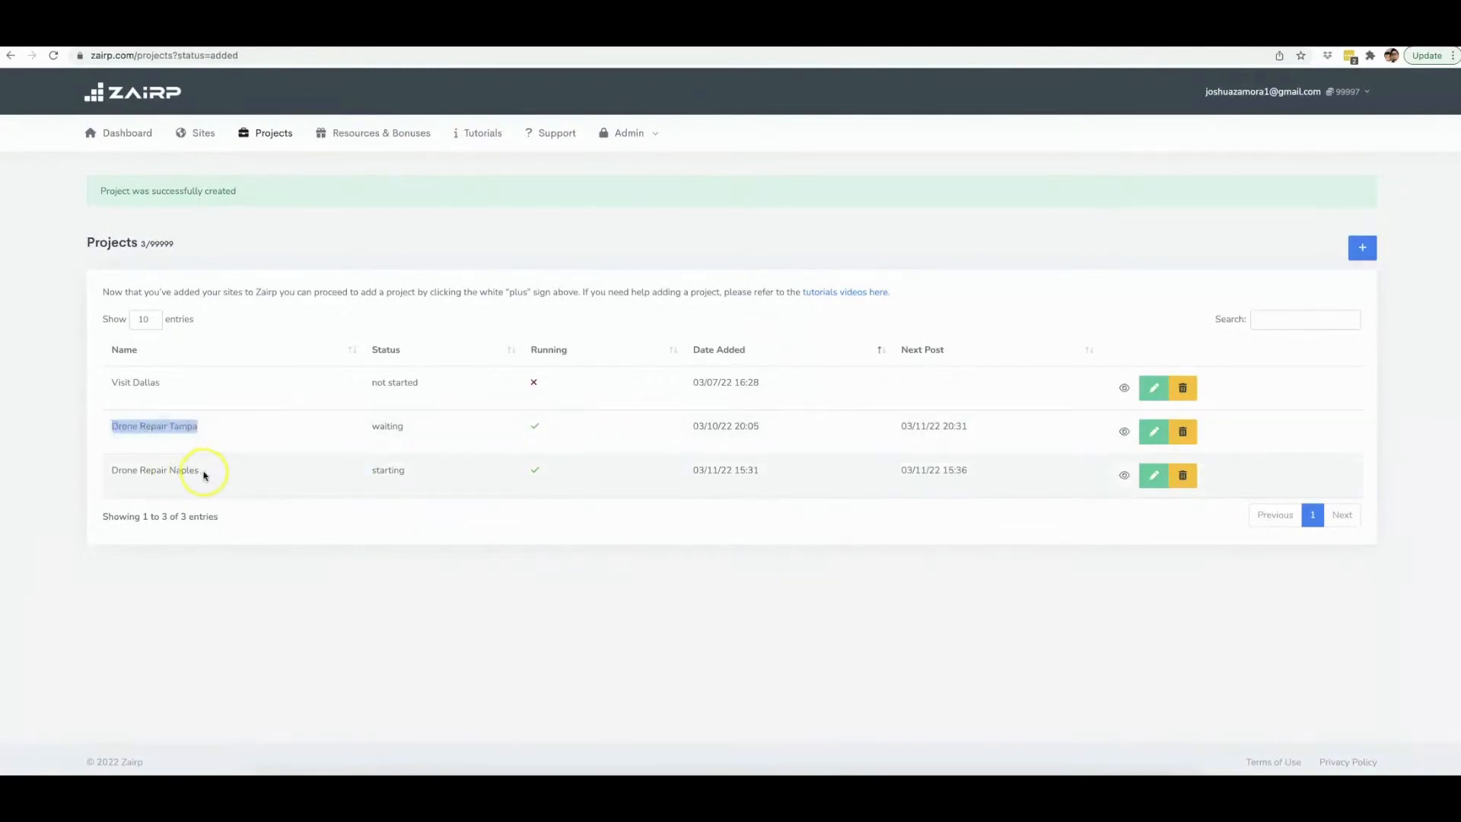
pyautogui.moveTo(201, 471); pyautogui.dragTo(108, 471)
pyautogui.click(267, 596)
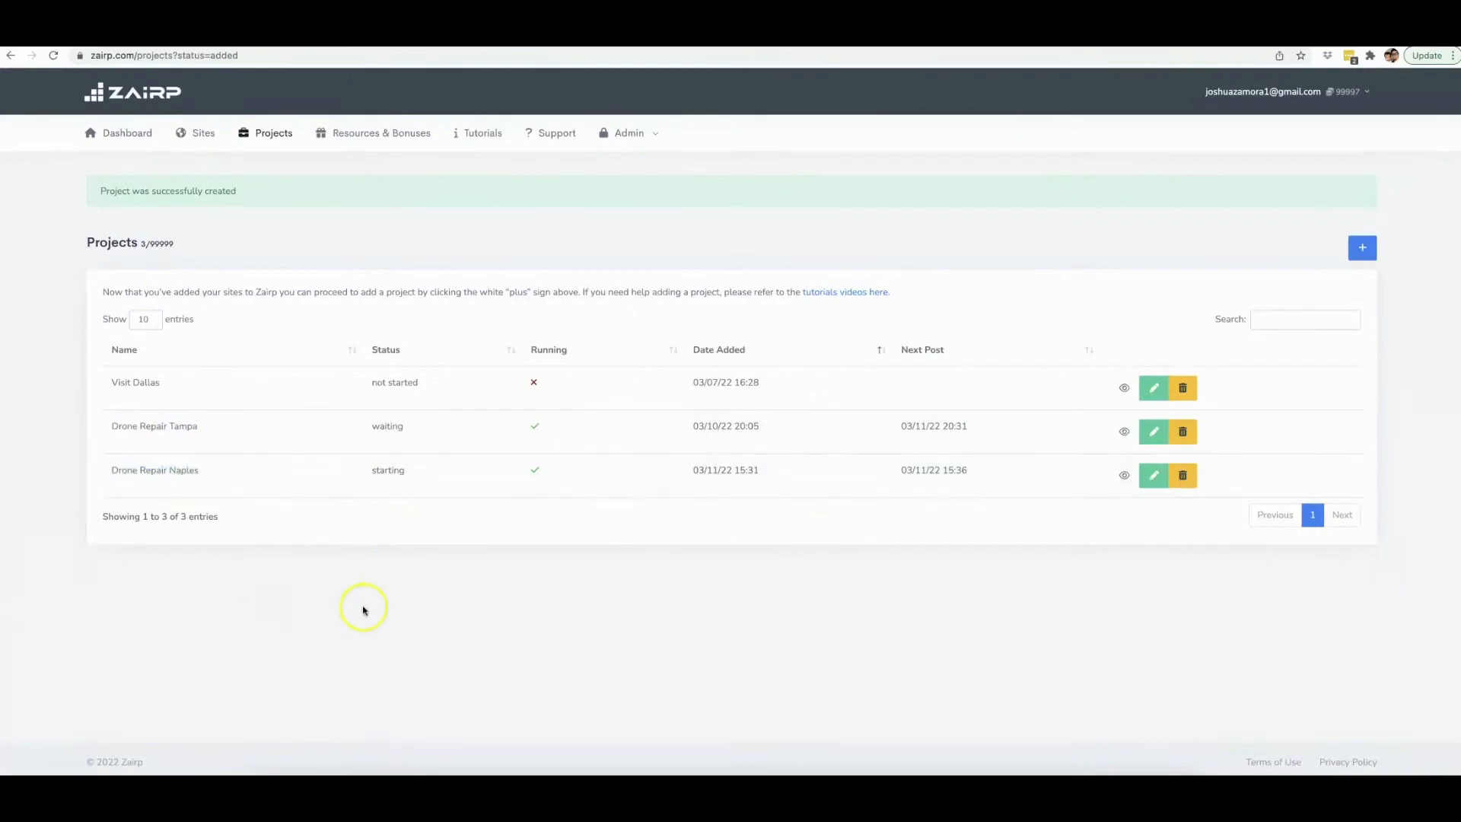